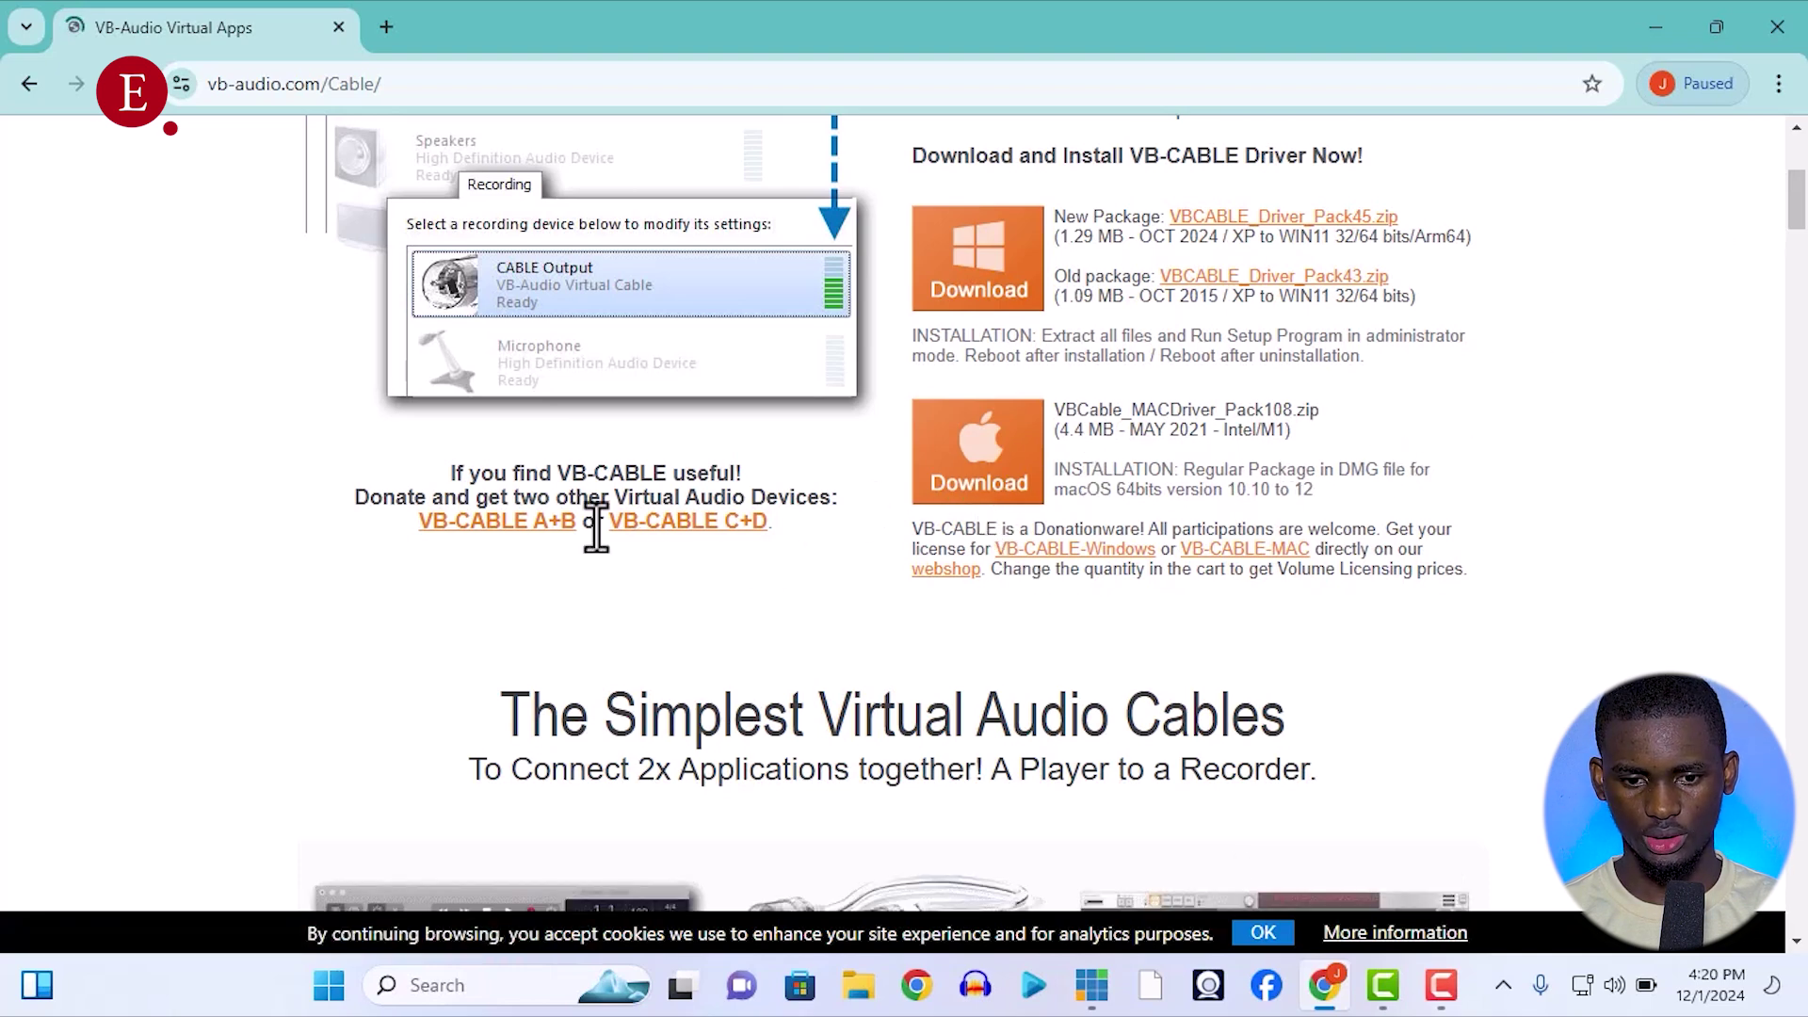
Open the web shop page for the Windows version of VB-Cable A+B from the VB-CABLE website.
click(541, 524)
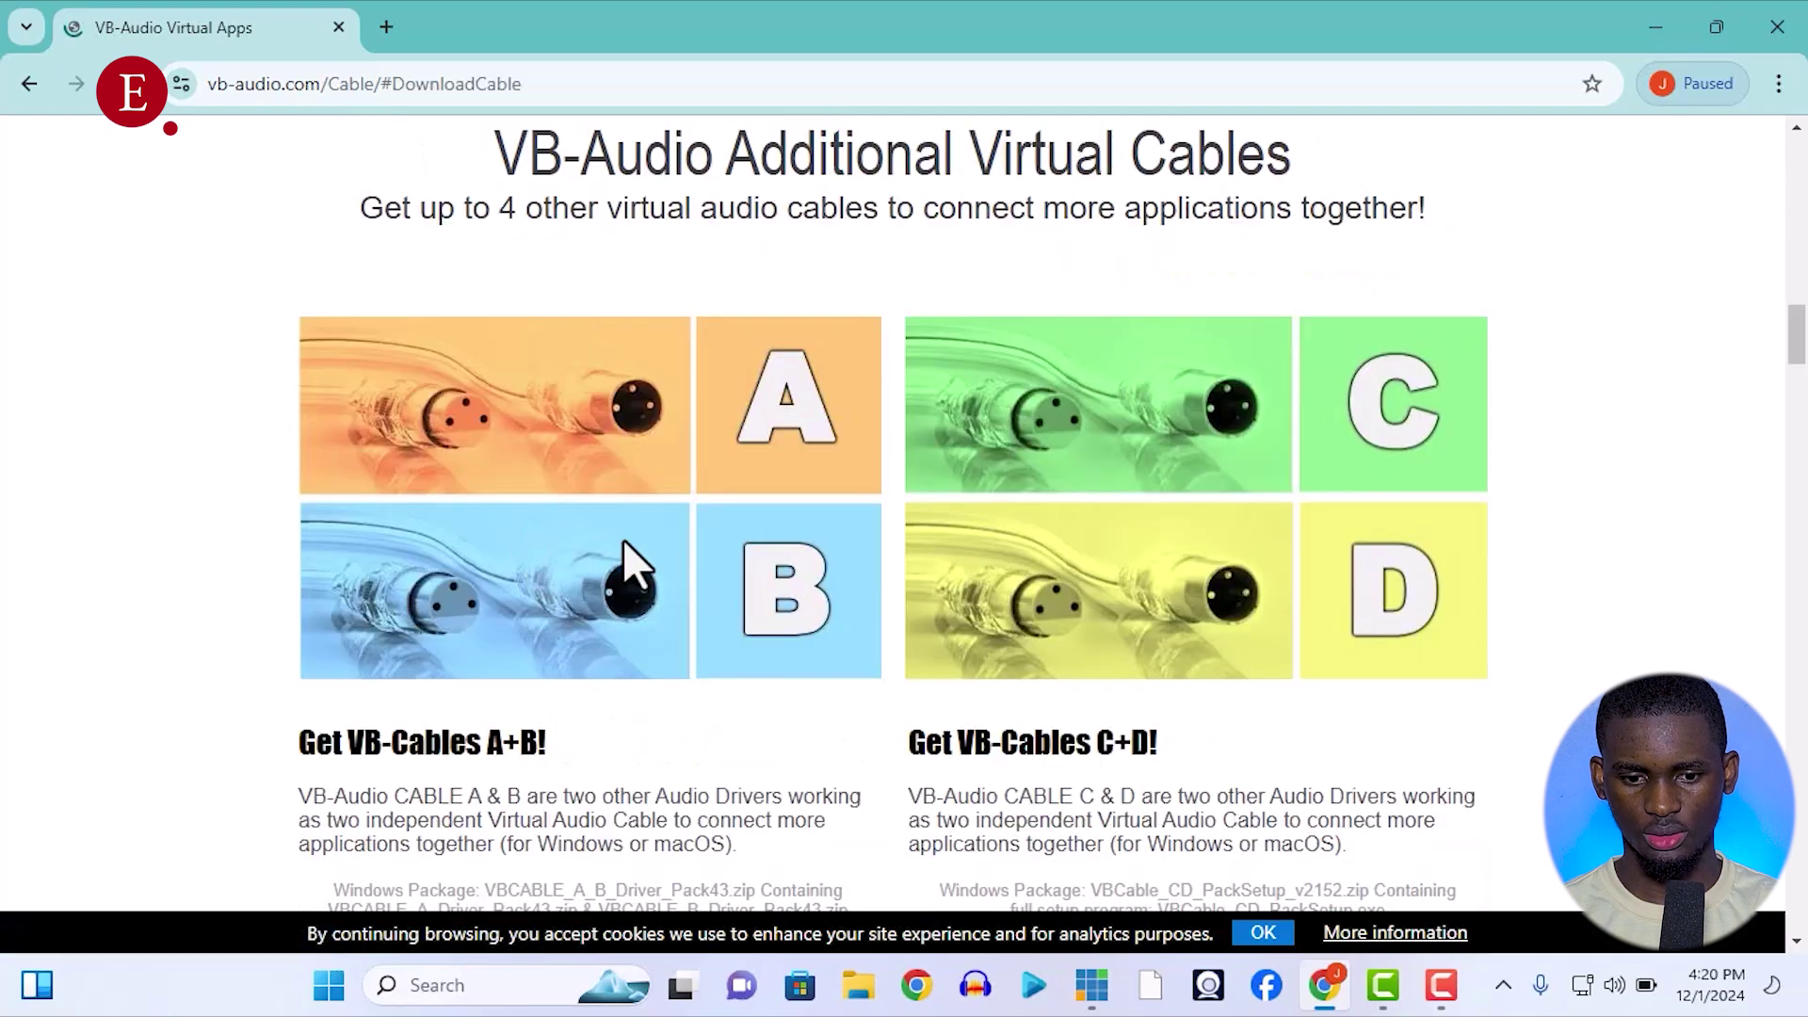
drag(1795, 355, 1796, 397)
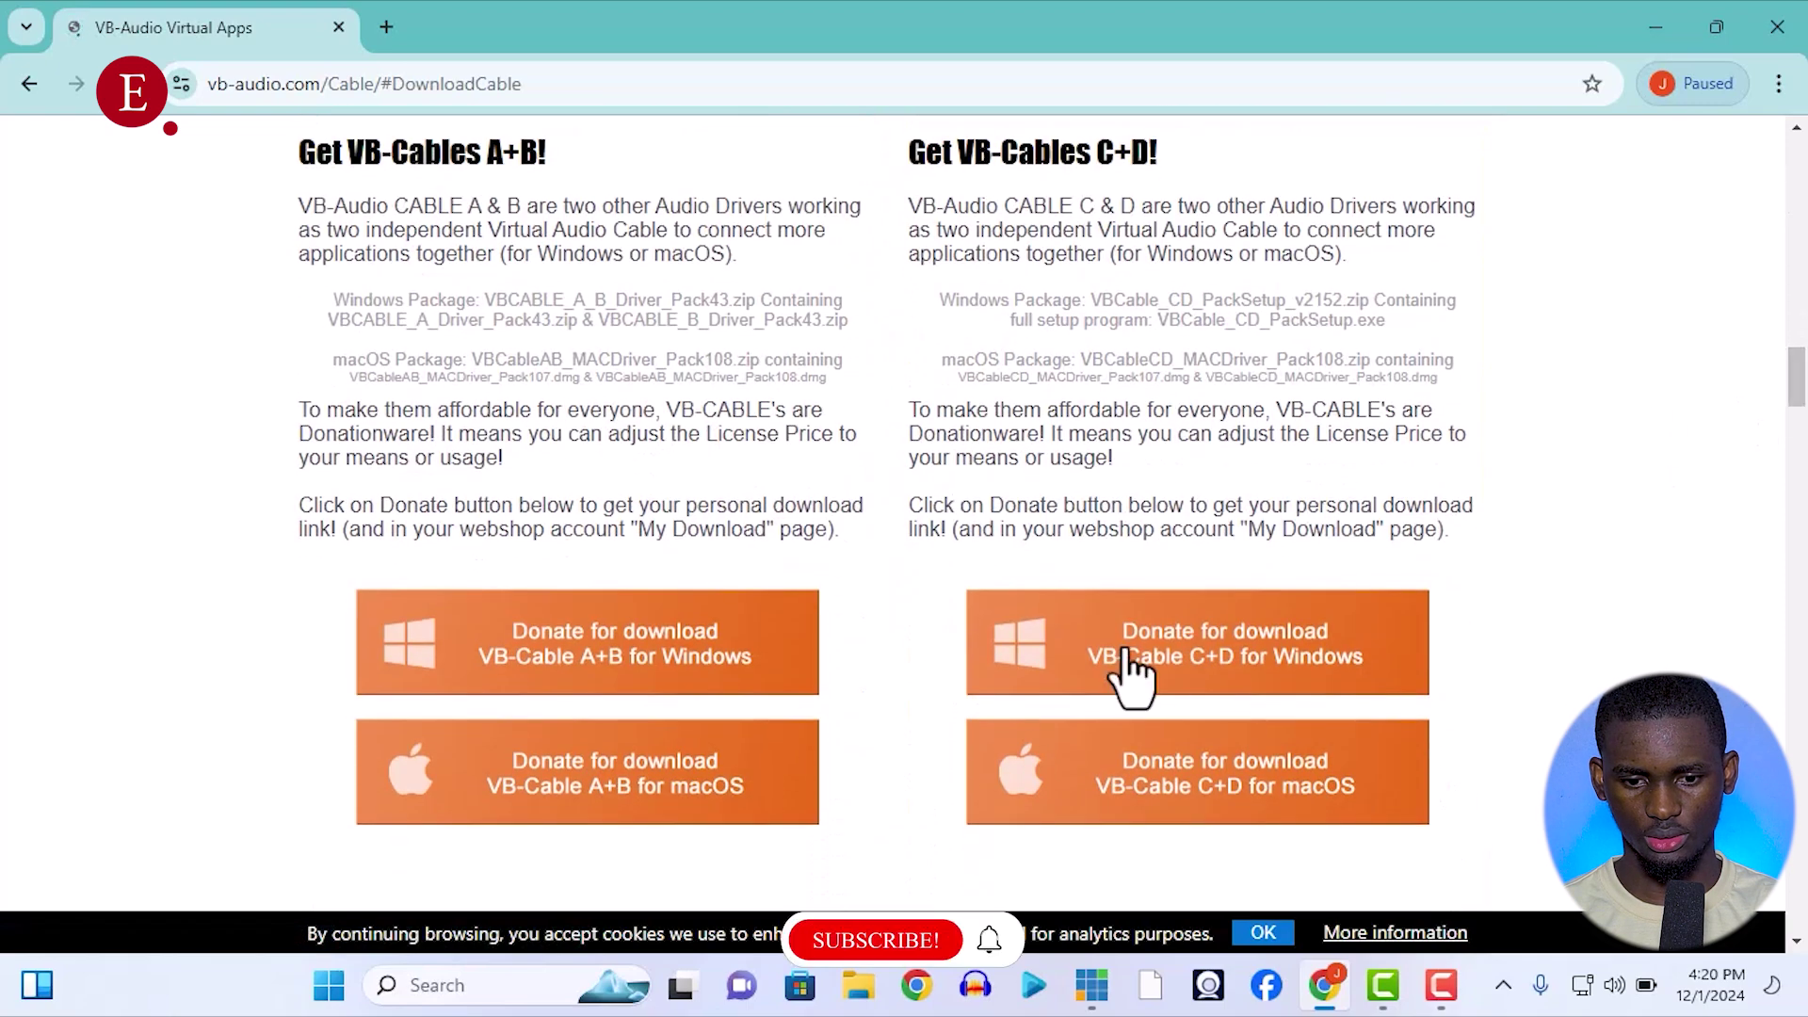
click(616, 650)
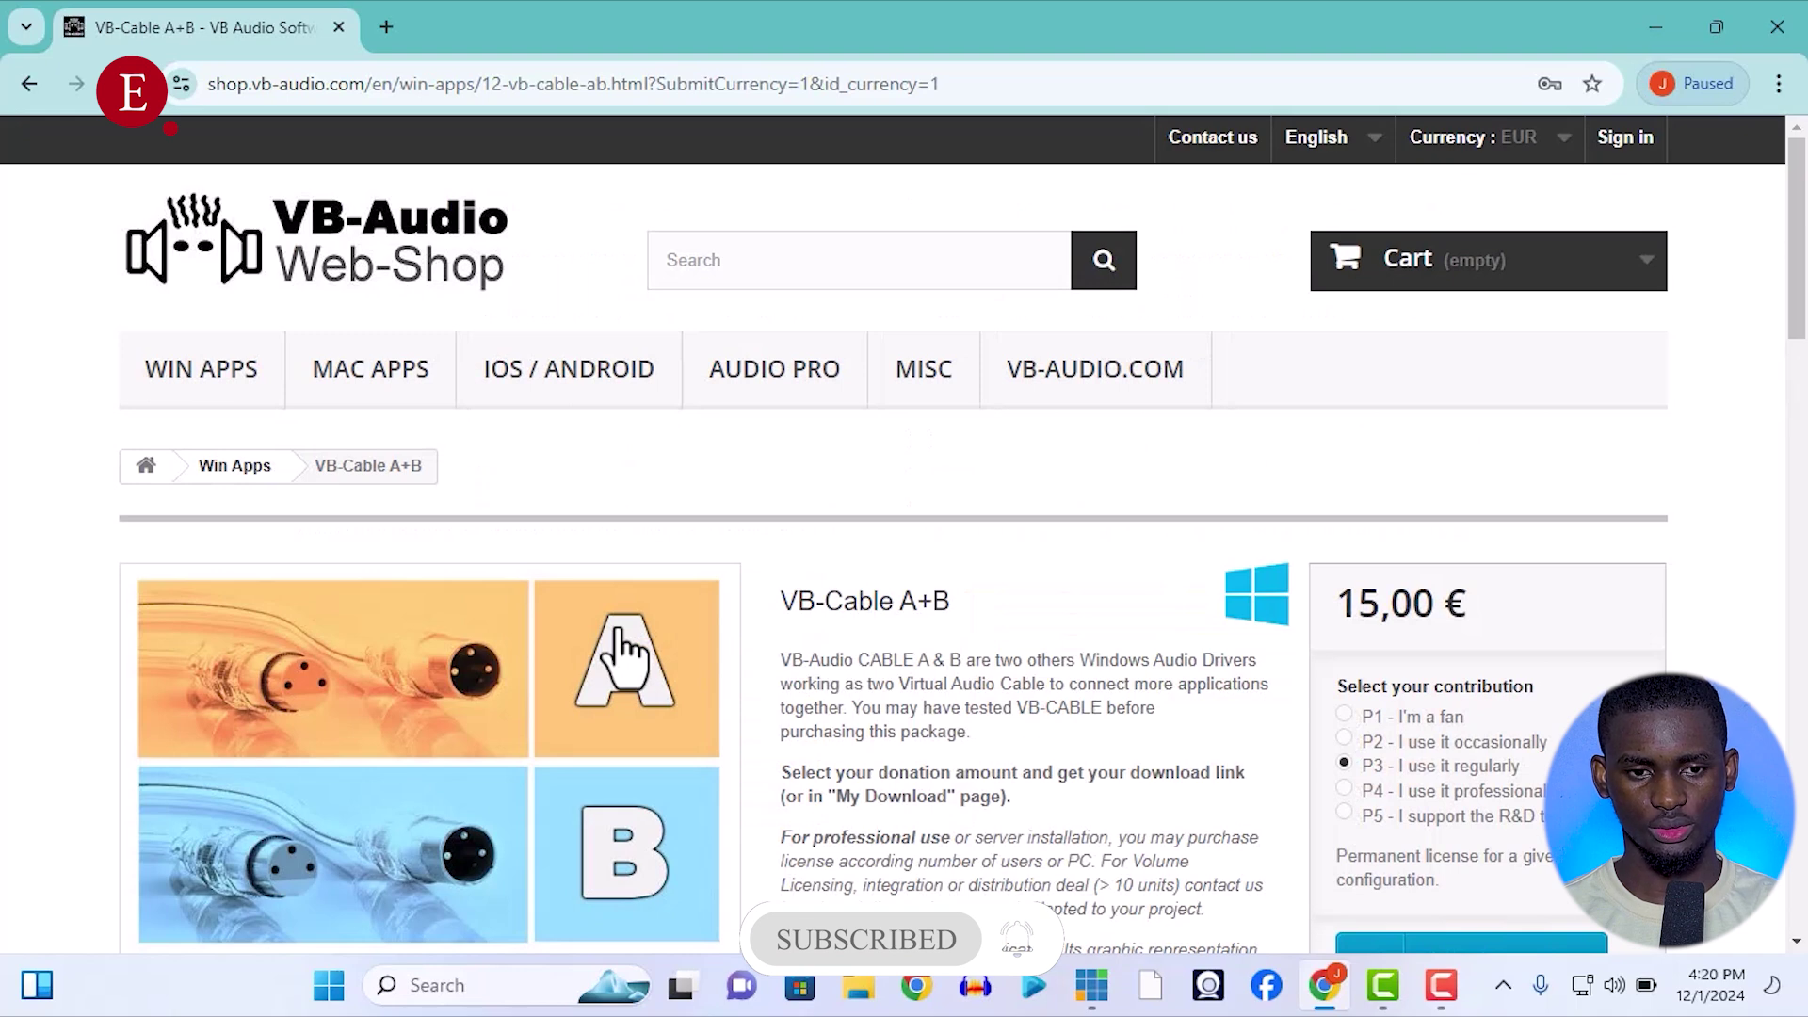
Go through the contribution levels P1 to P5 for VB-Cable A+B and select P1 - I'm a fan.
click(1343, 714)
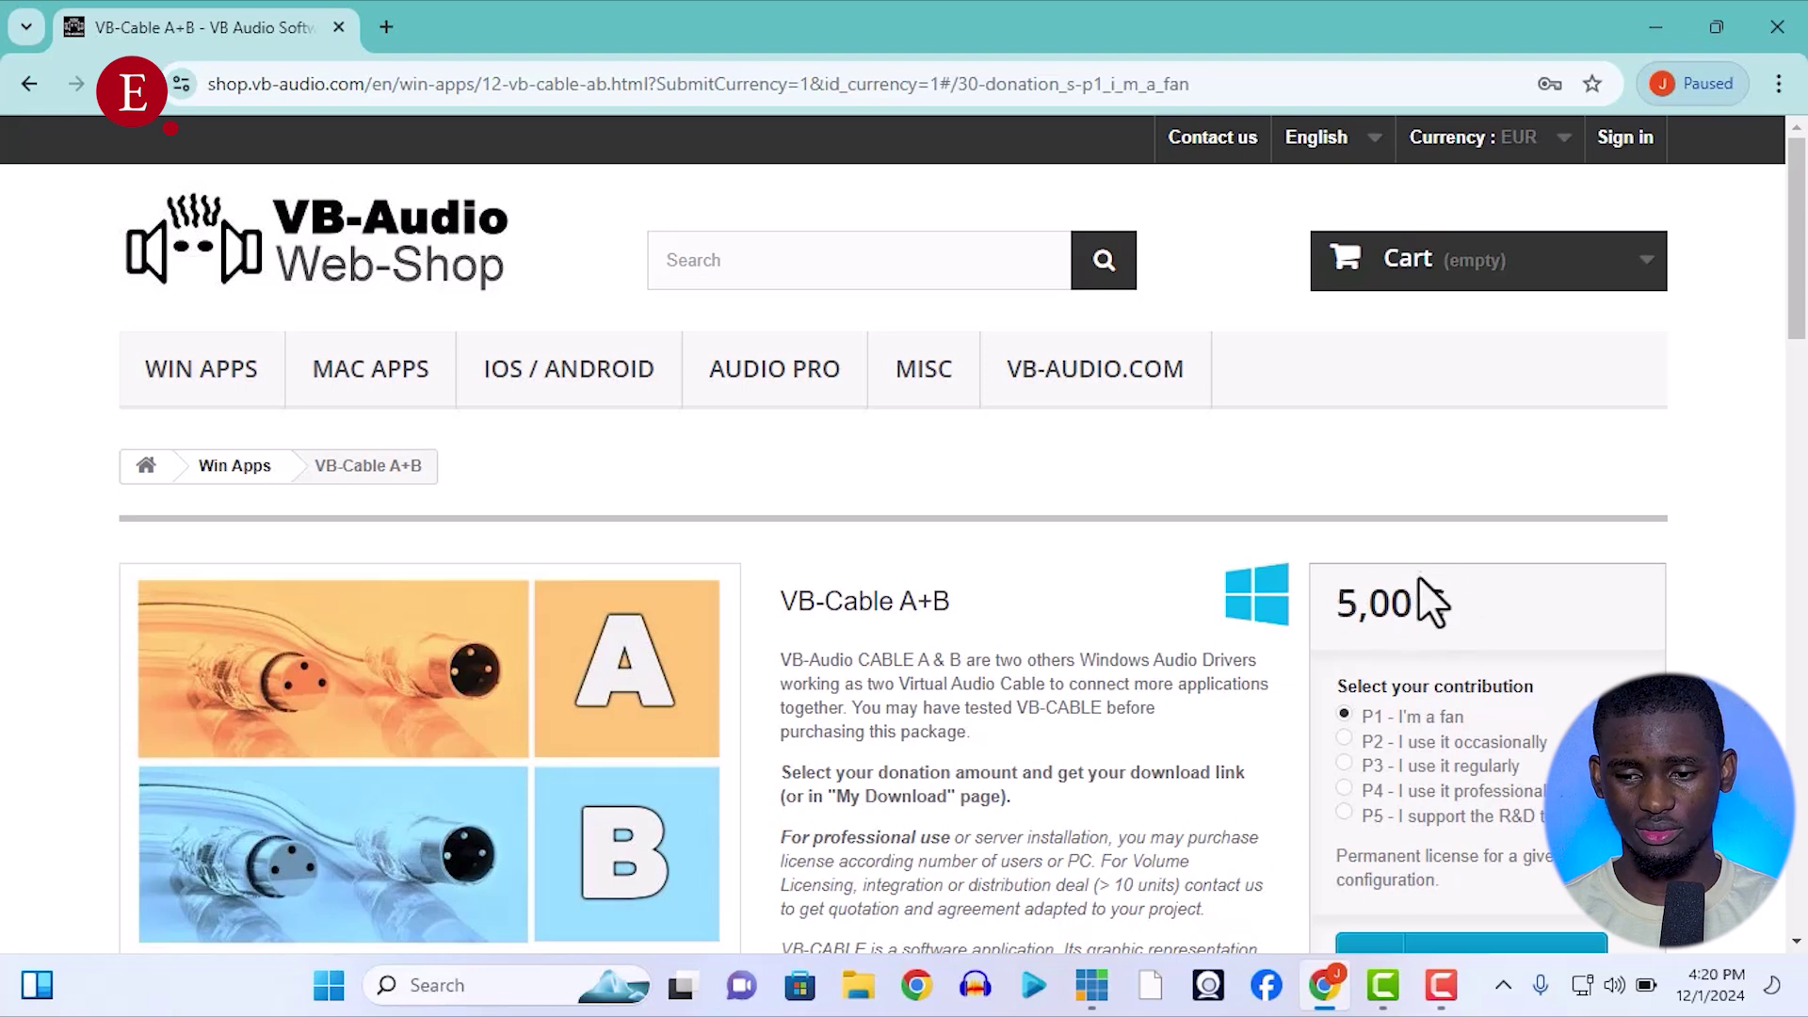
click(1341, 741)
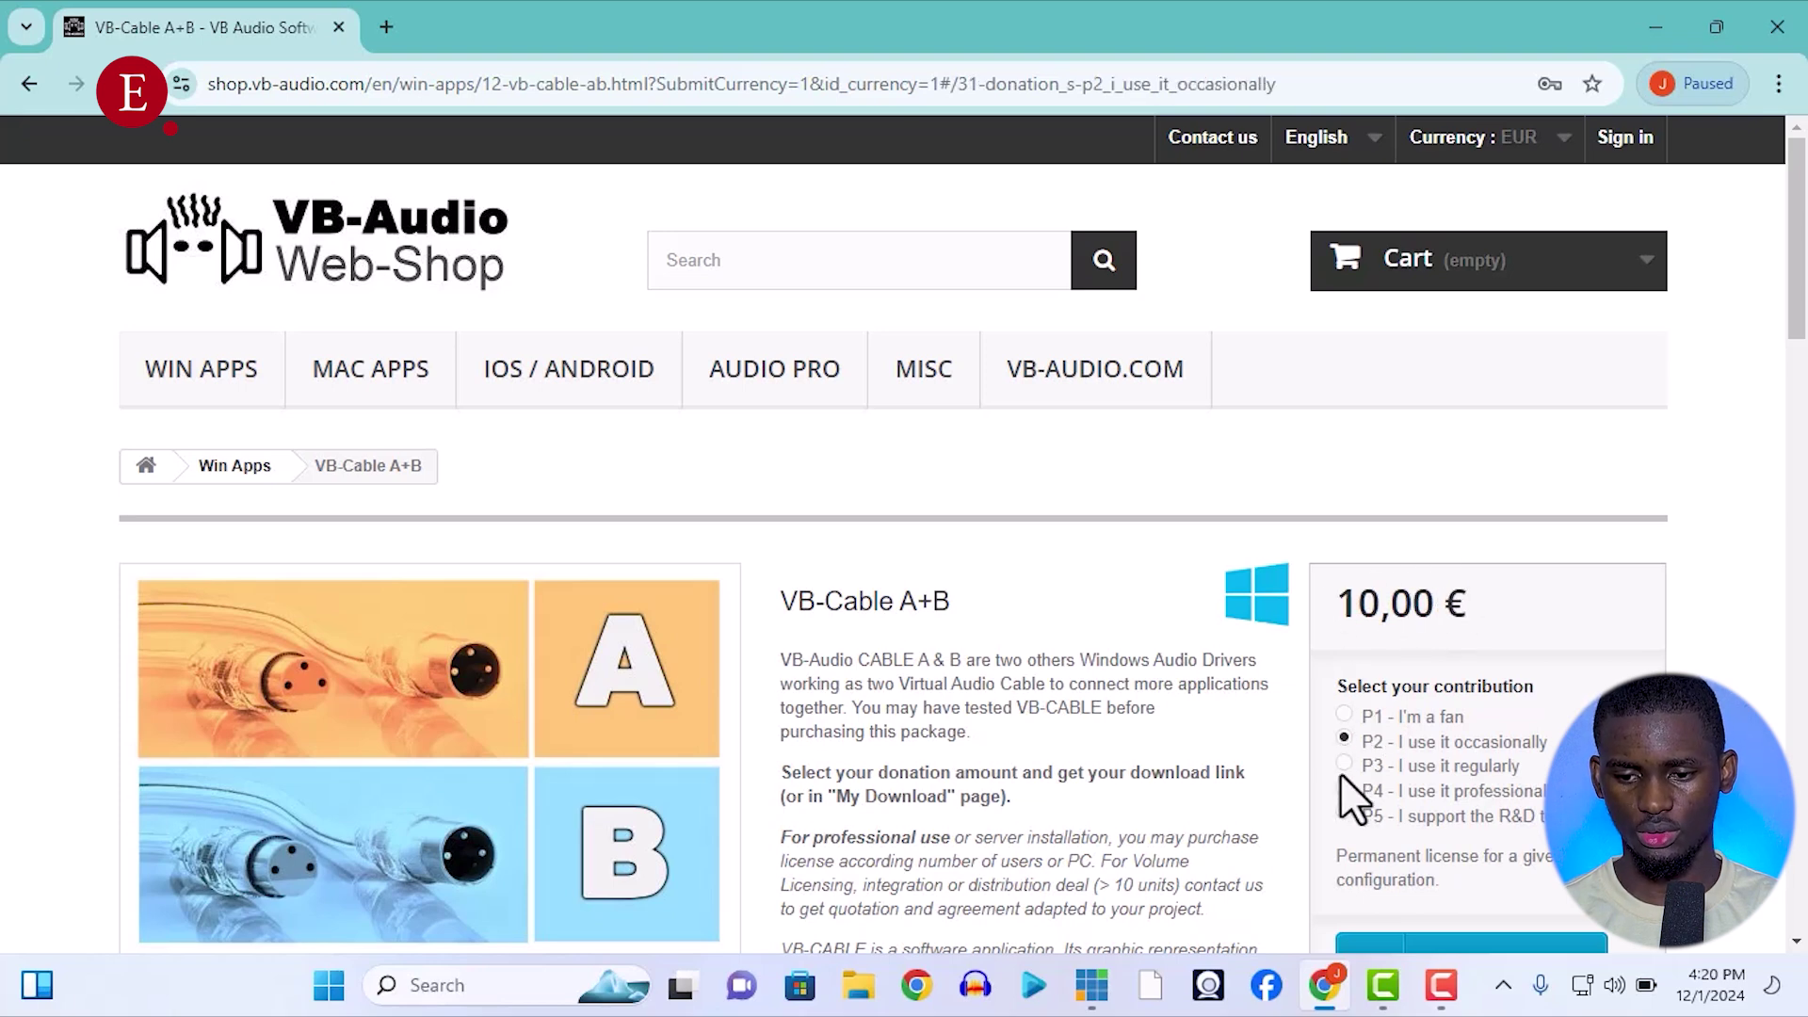
click(1343, 765)
click(1344, 789)
click(1344, 816)
click(1344, 715)
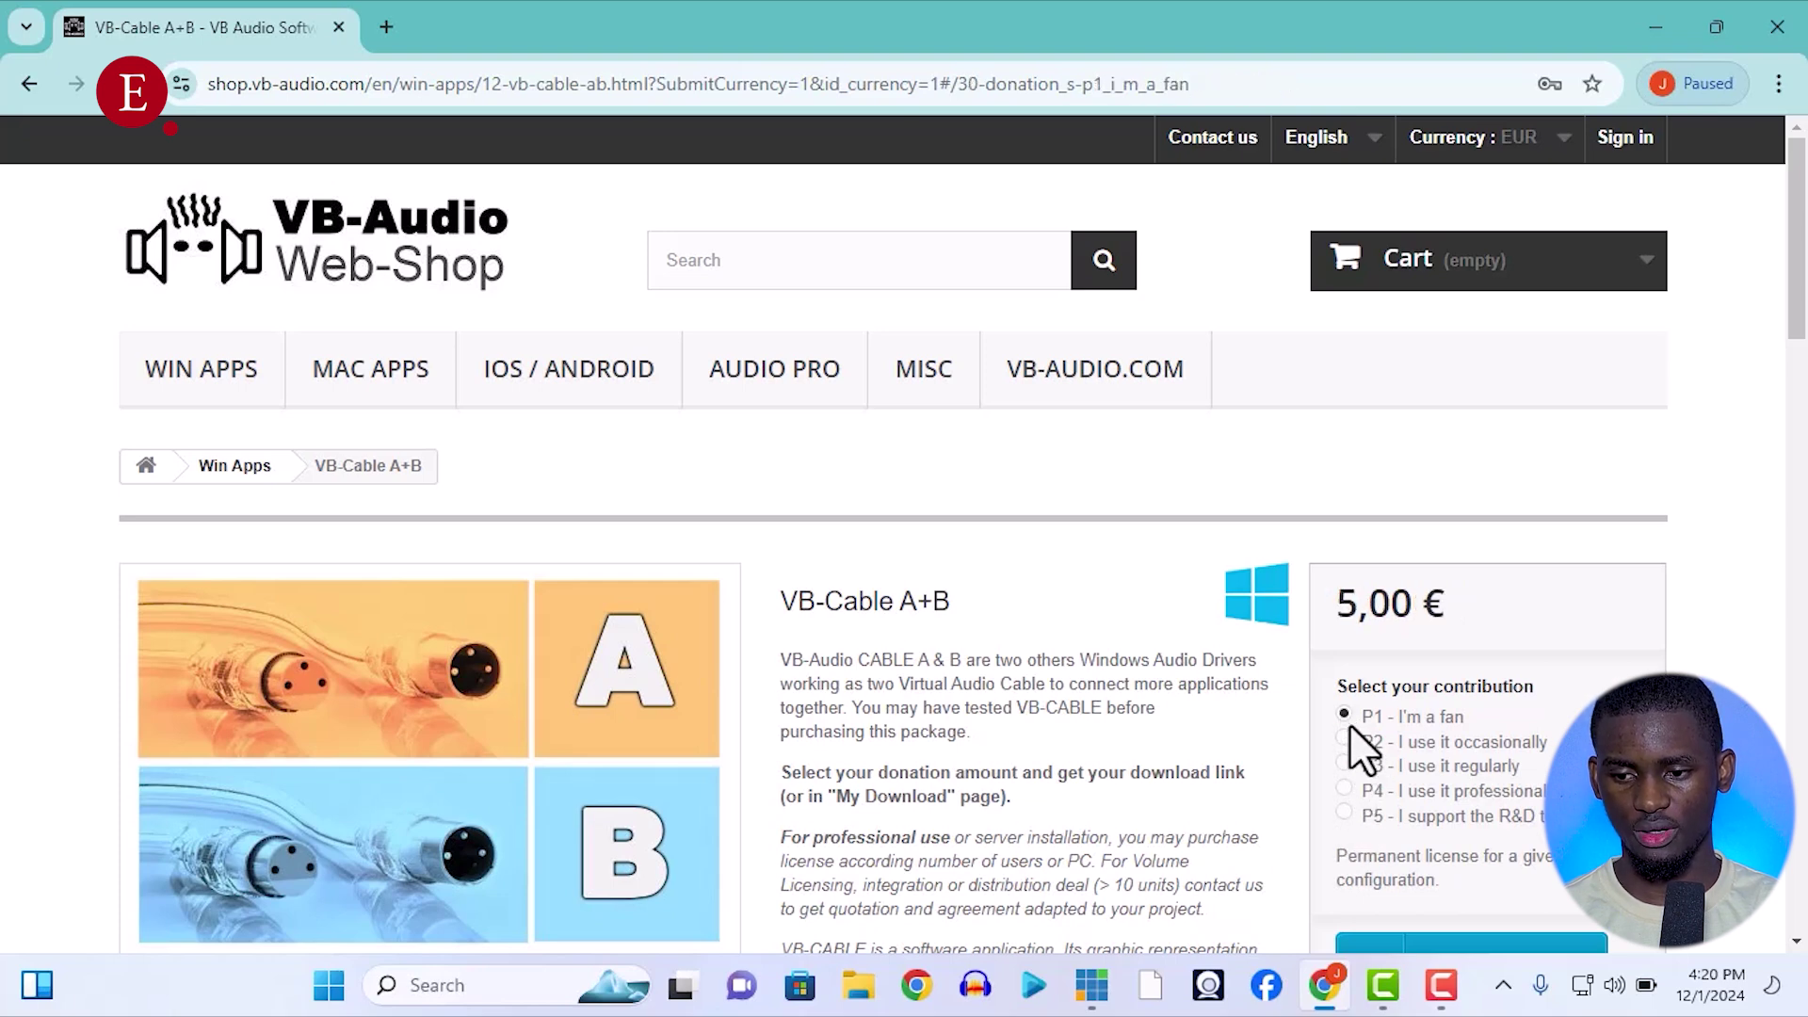
Add VB-Cable A+B to the cart and proceed to the checkout summary.
drag(1802, 330, 1801, 393)
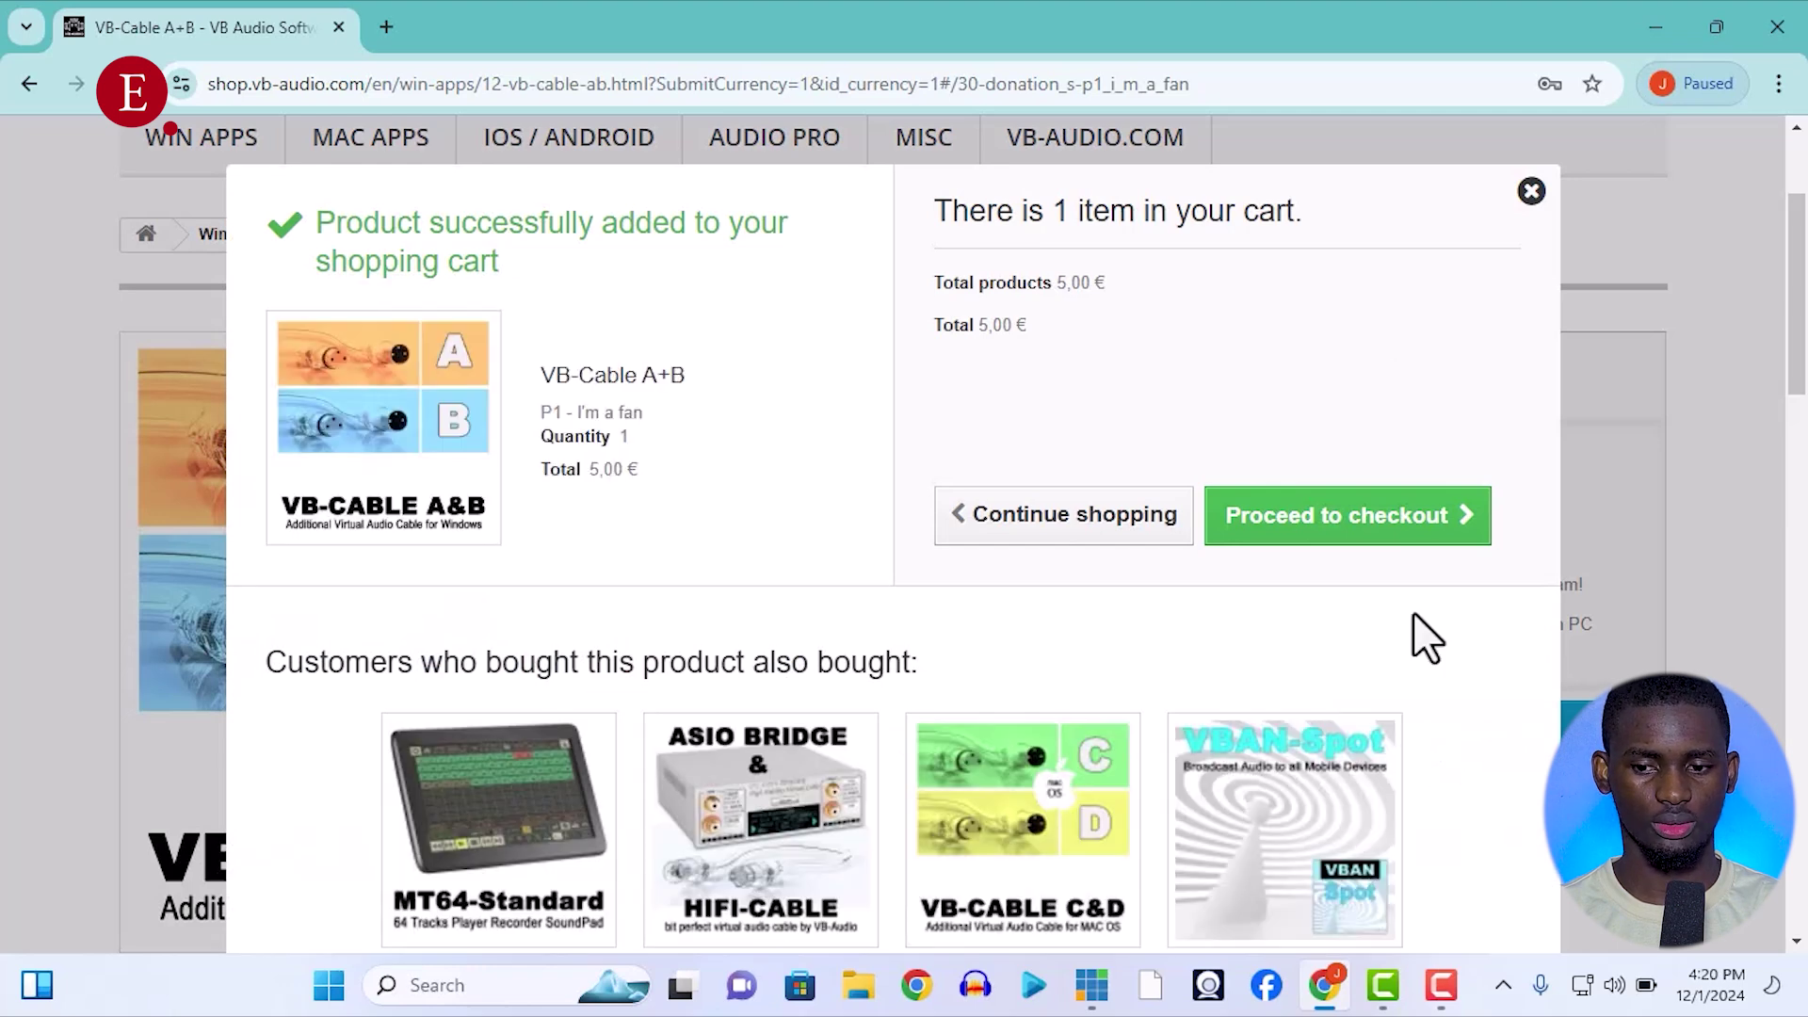
click(1362, 518)
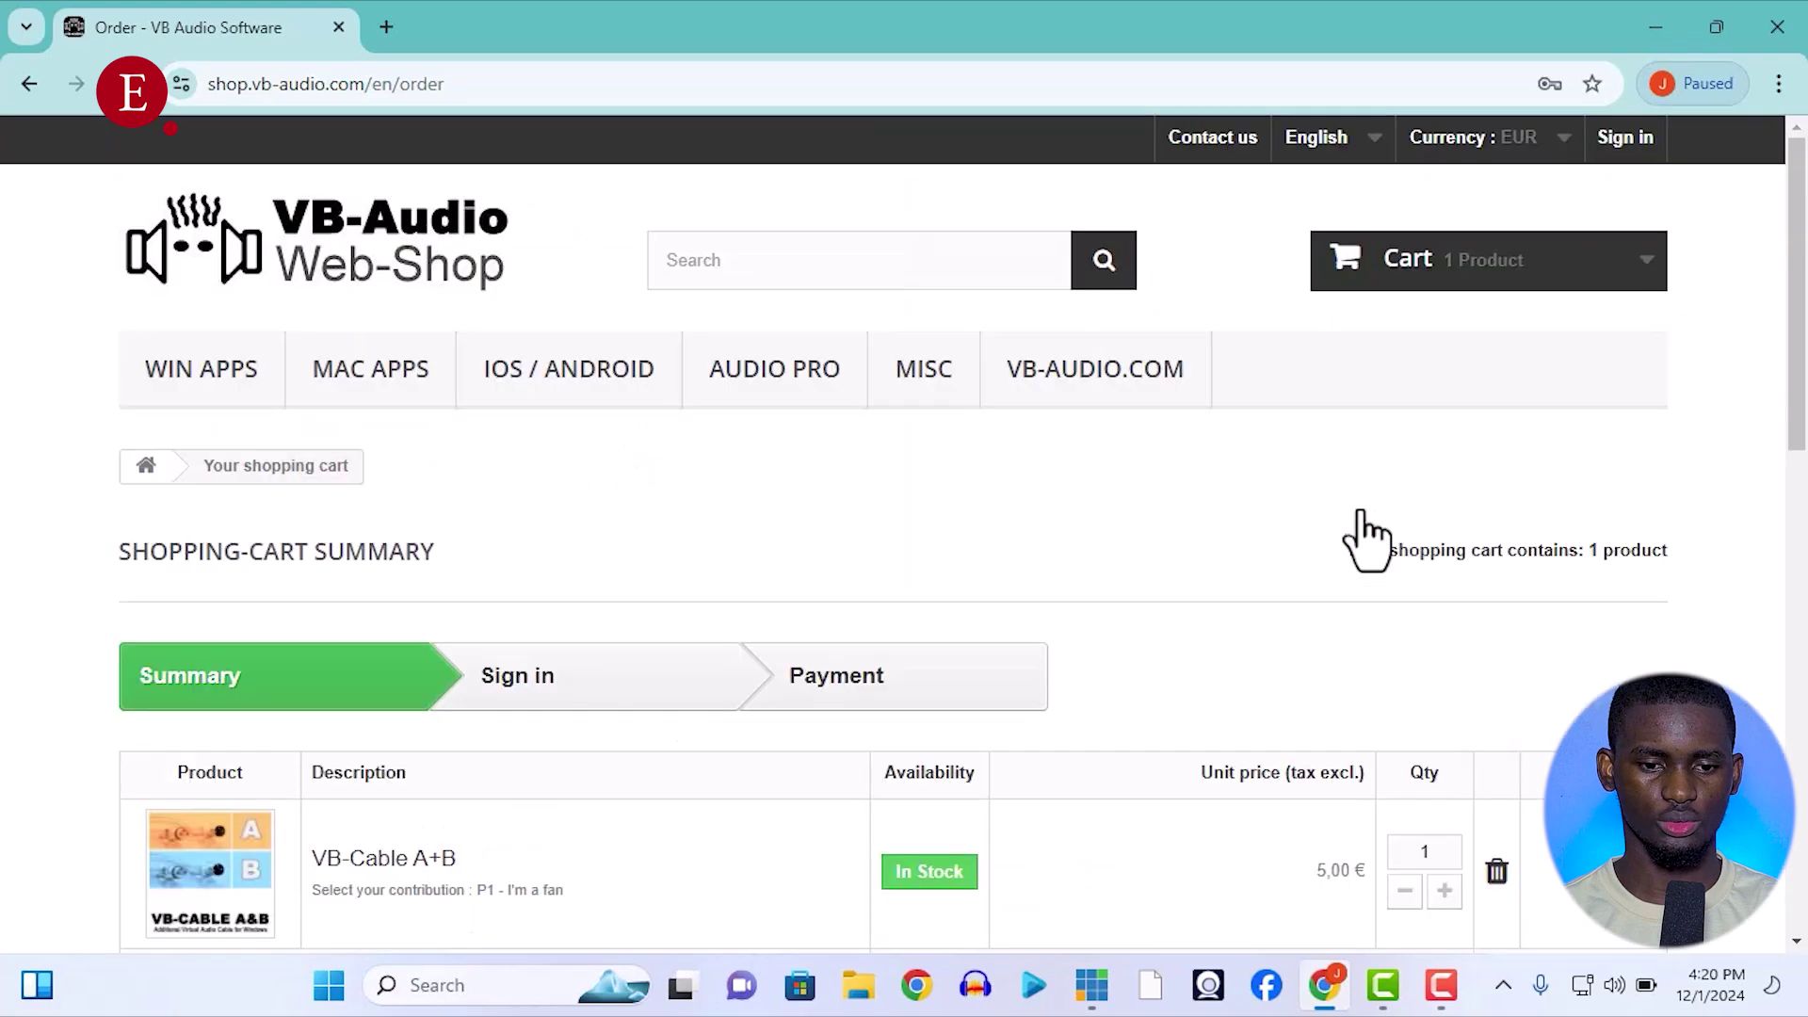
drag(1795, 283, 1121, 484)
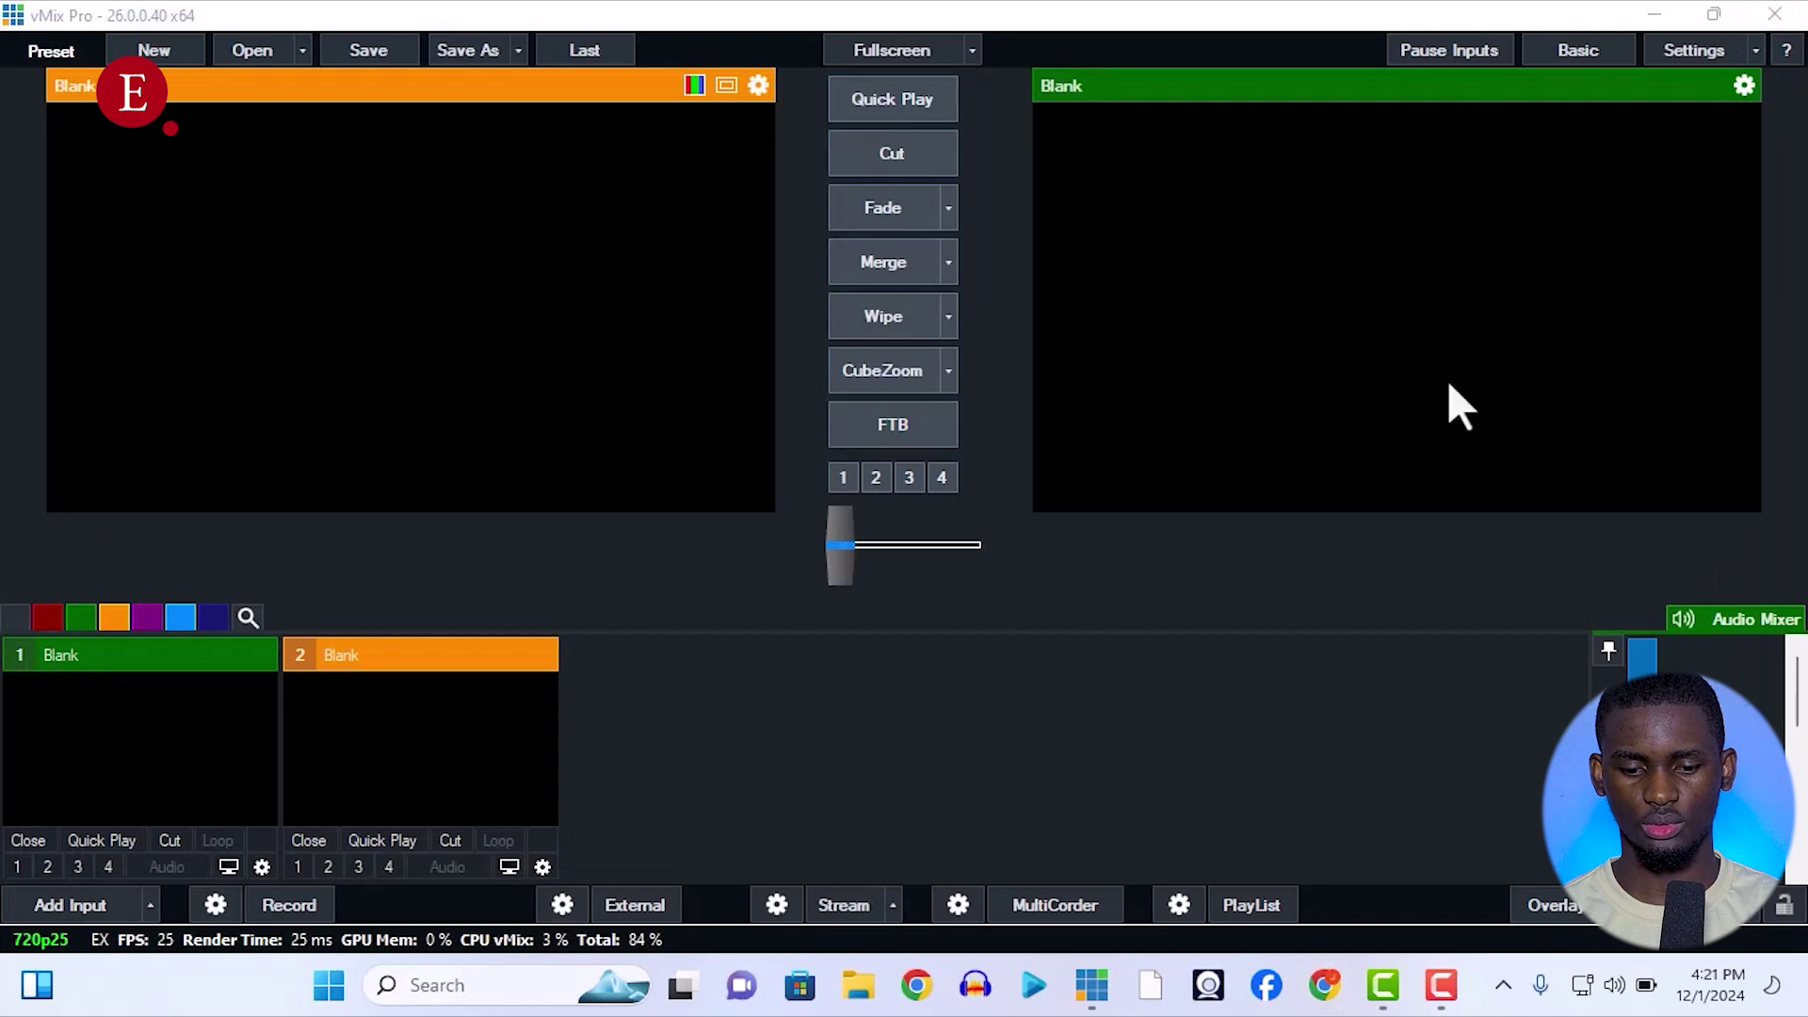
Open File Explorer and browse through This PC and Documents to the Downloads folder.
key(super+e)
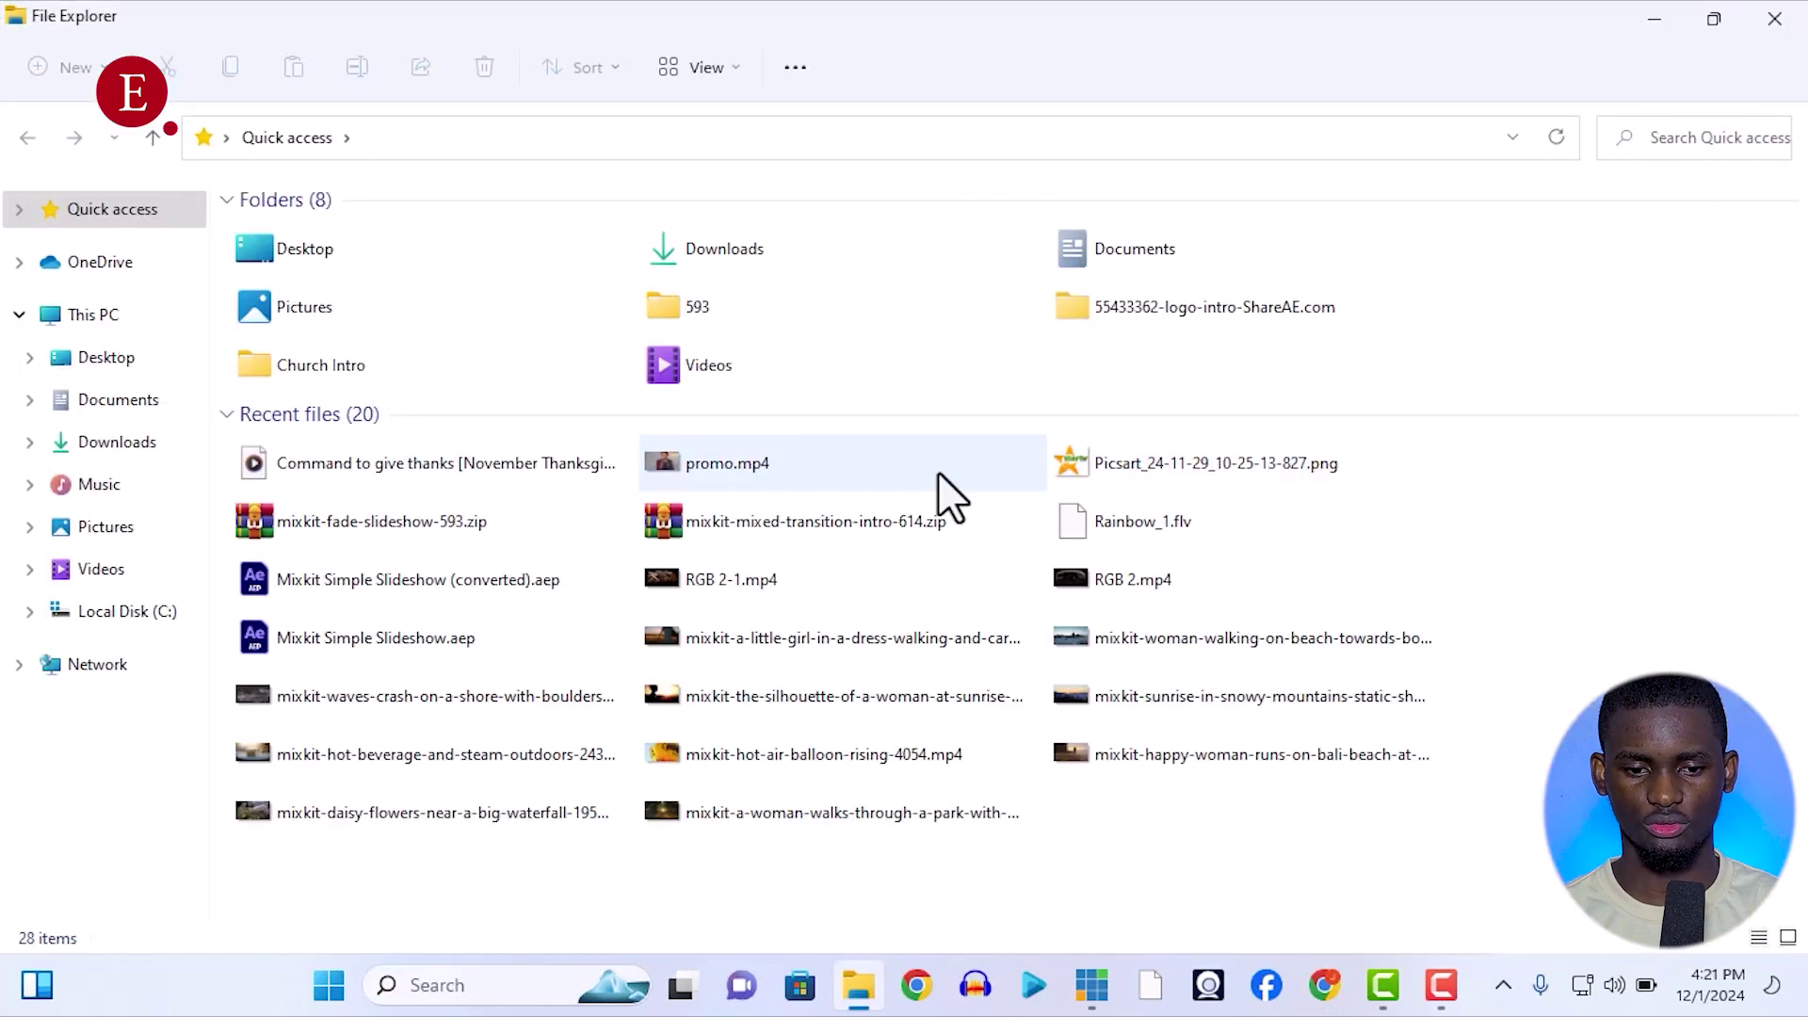
click(493, 461)
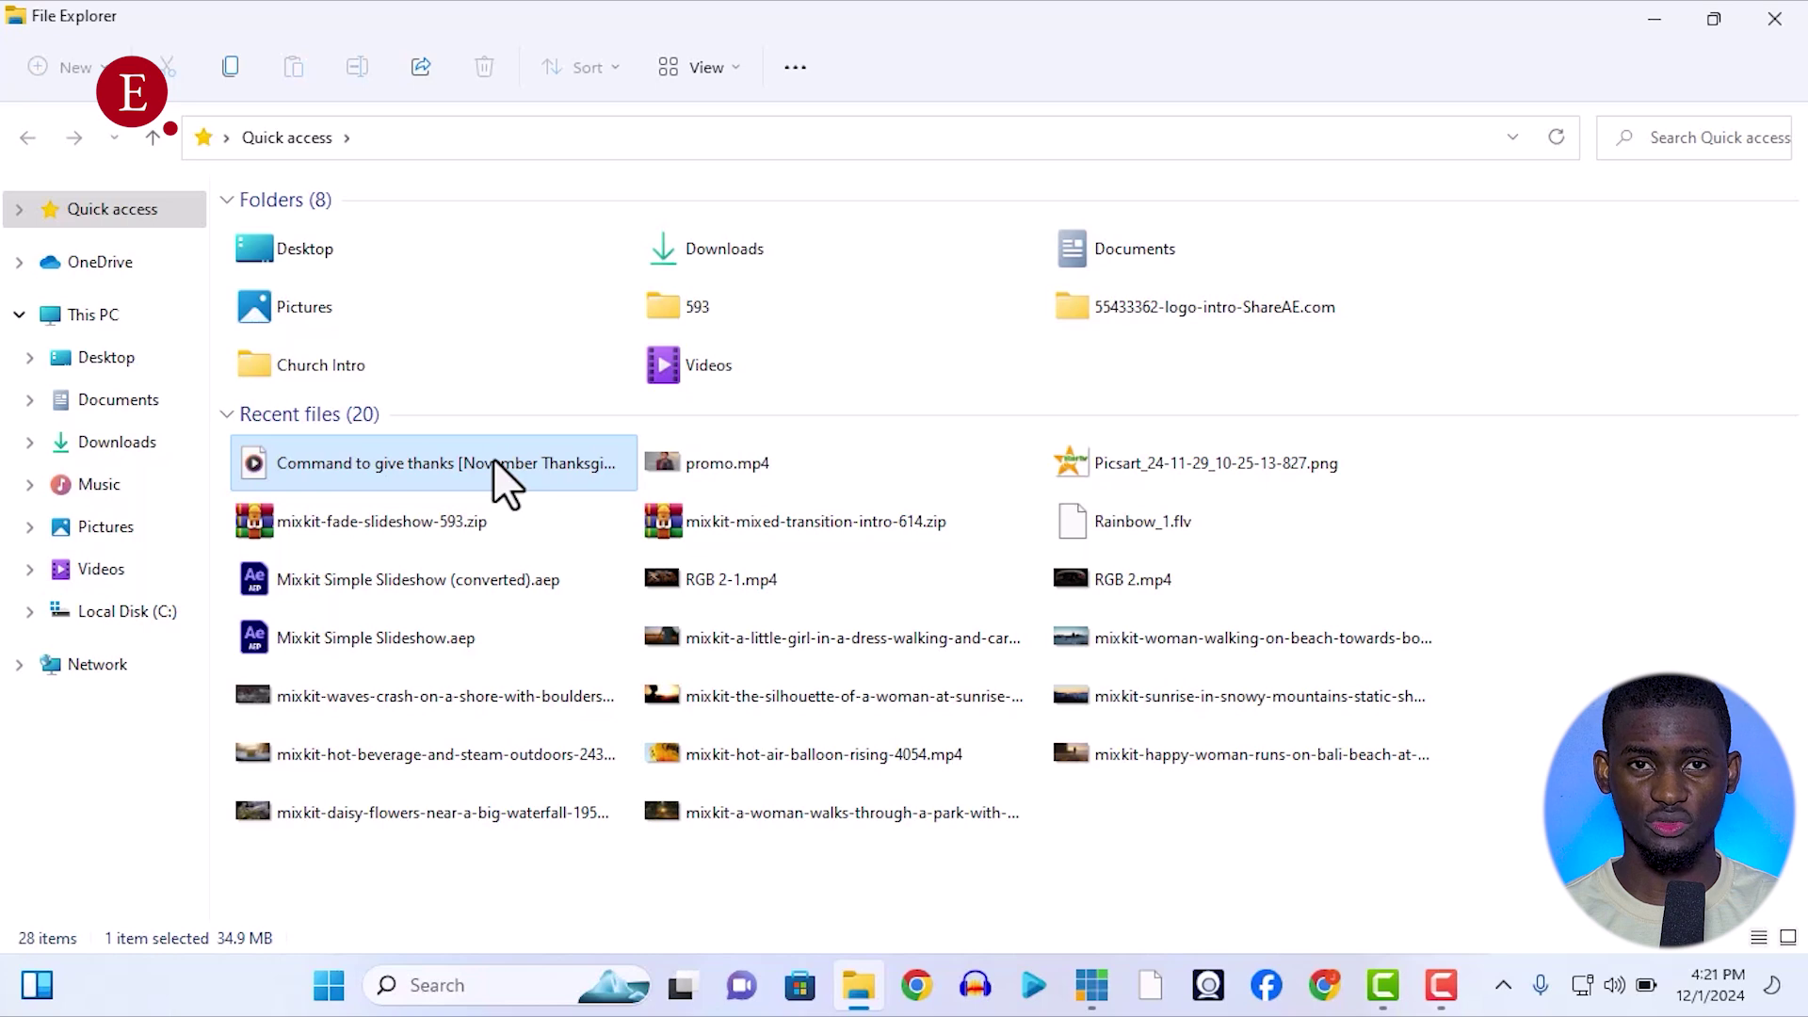
click(146, 320)
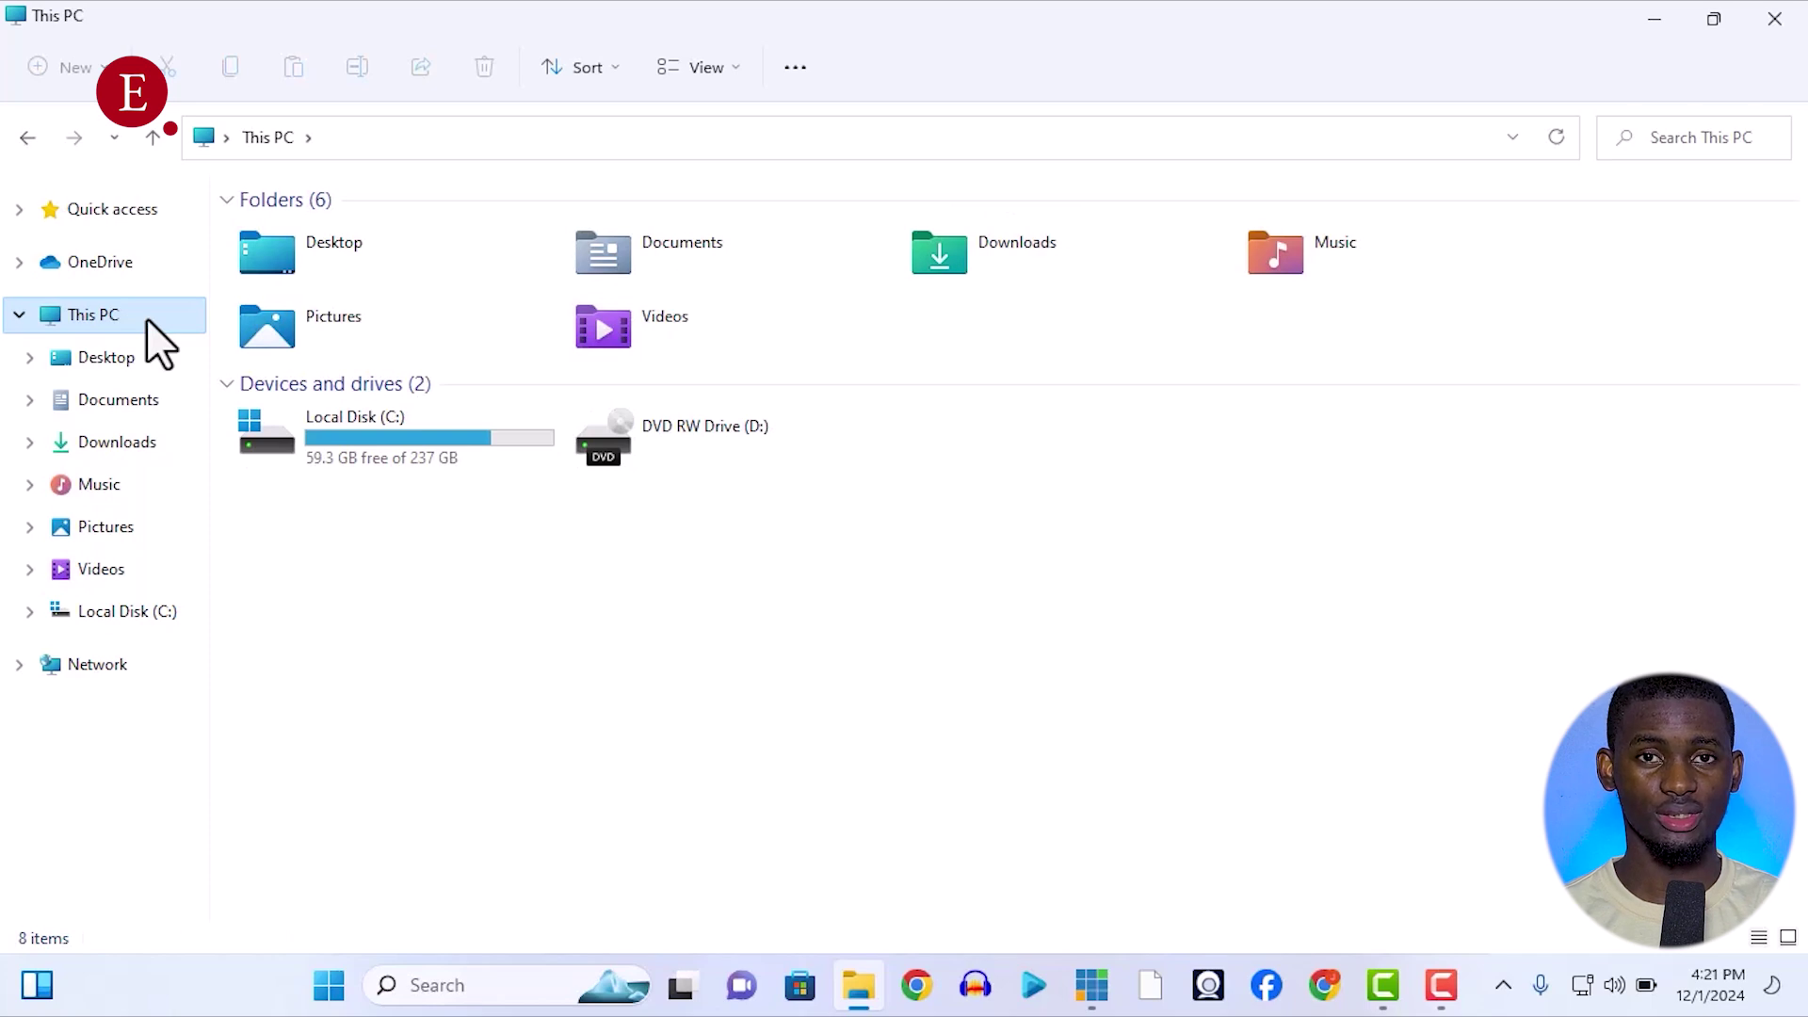
click(110, 415)
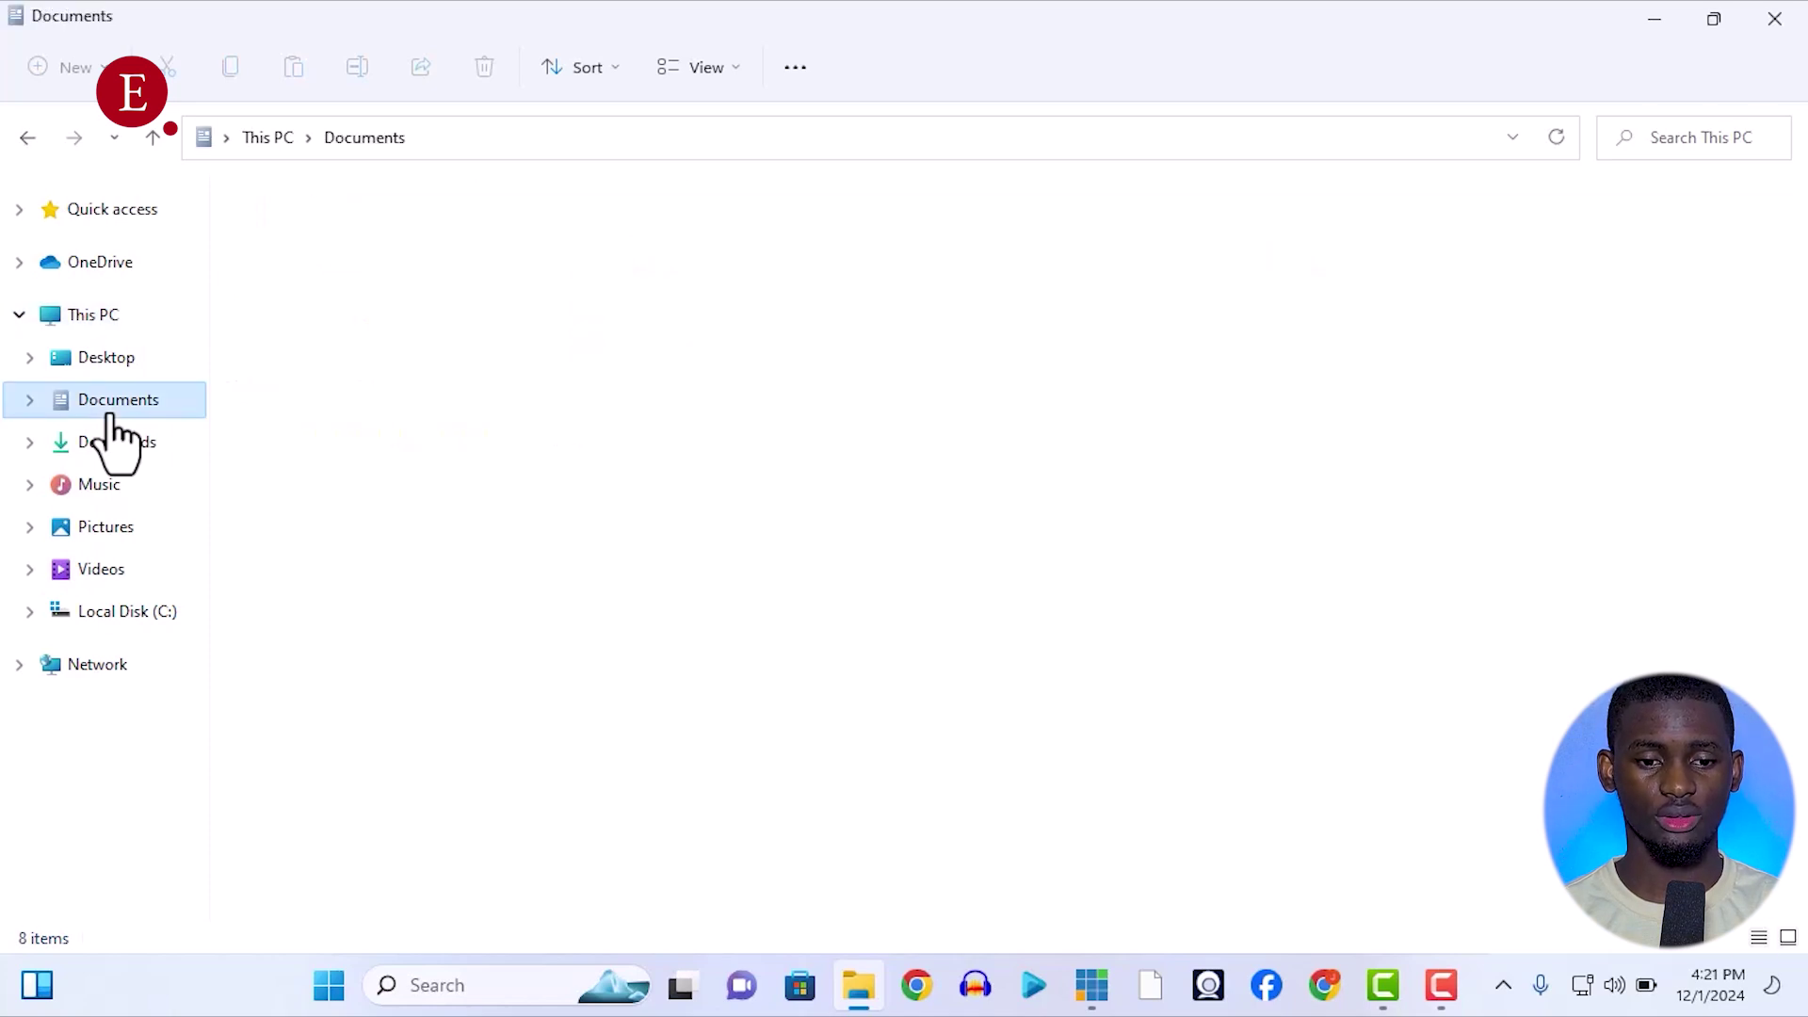
click(363, 344)
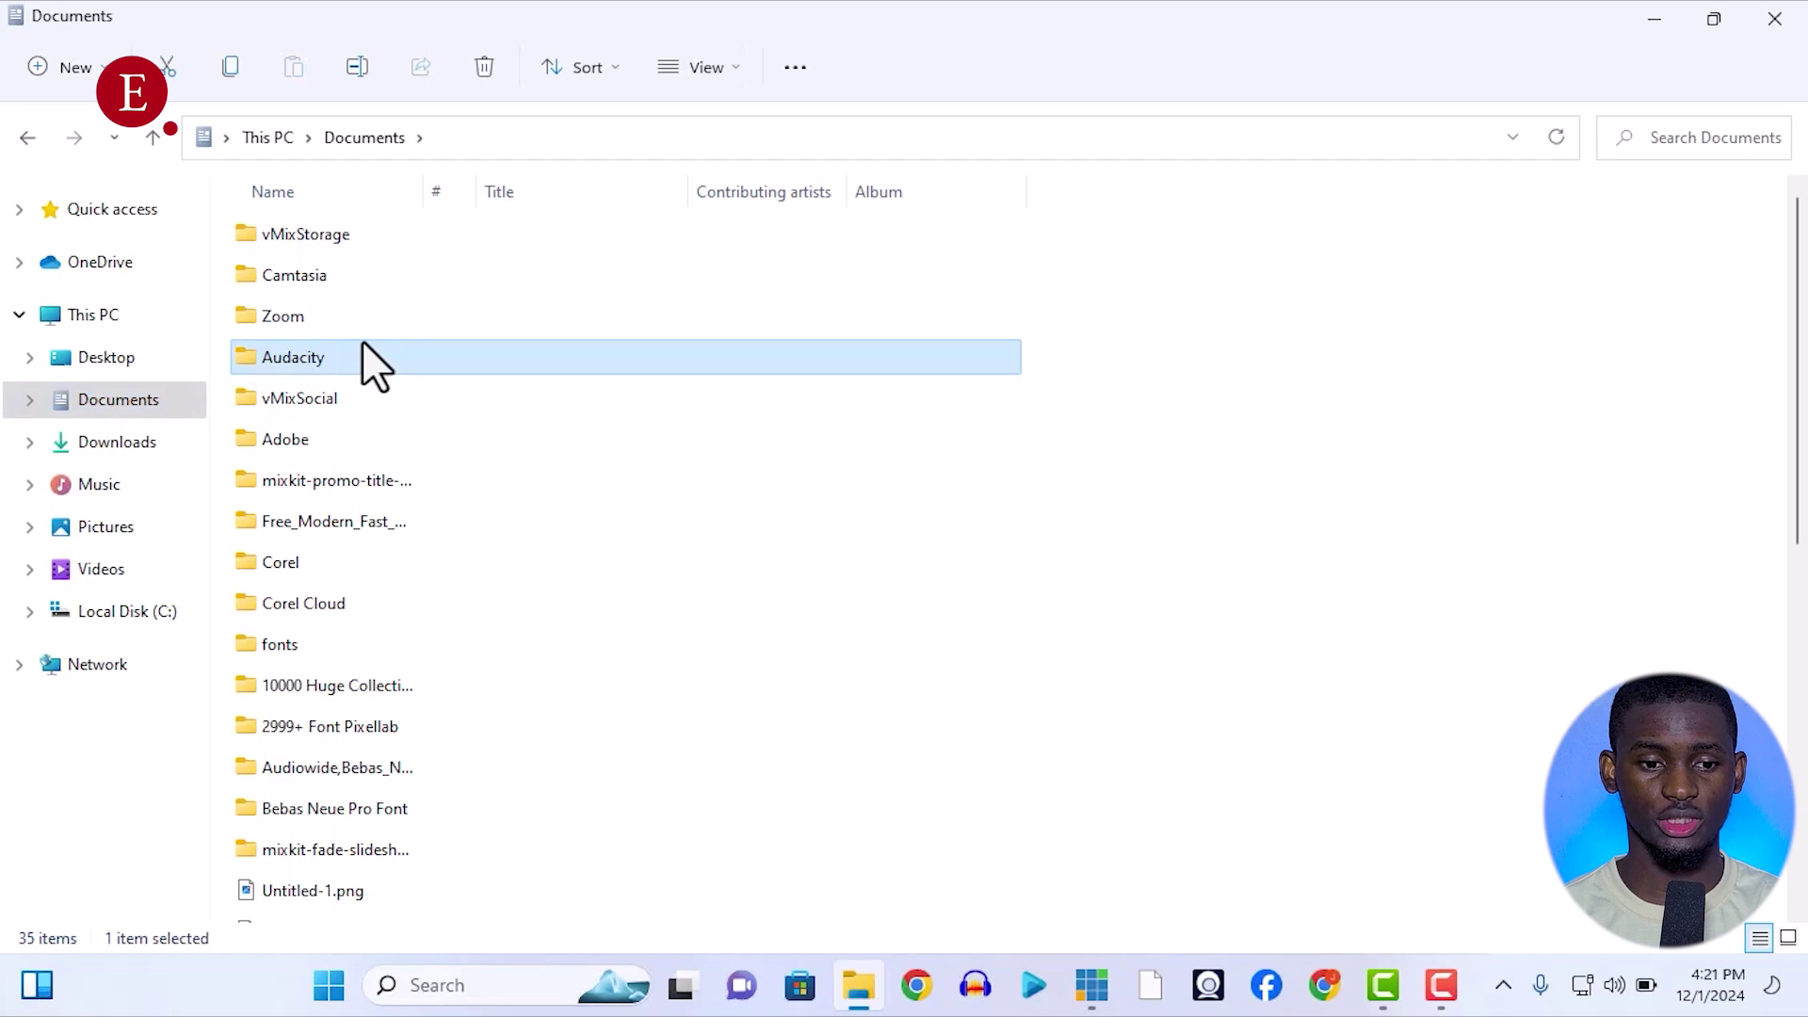
click(119, 444)
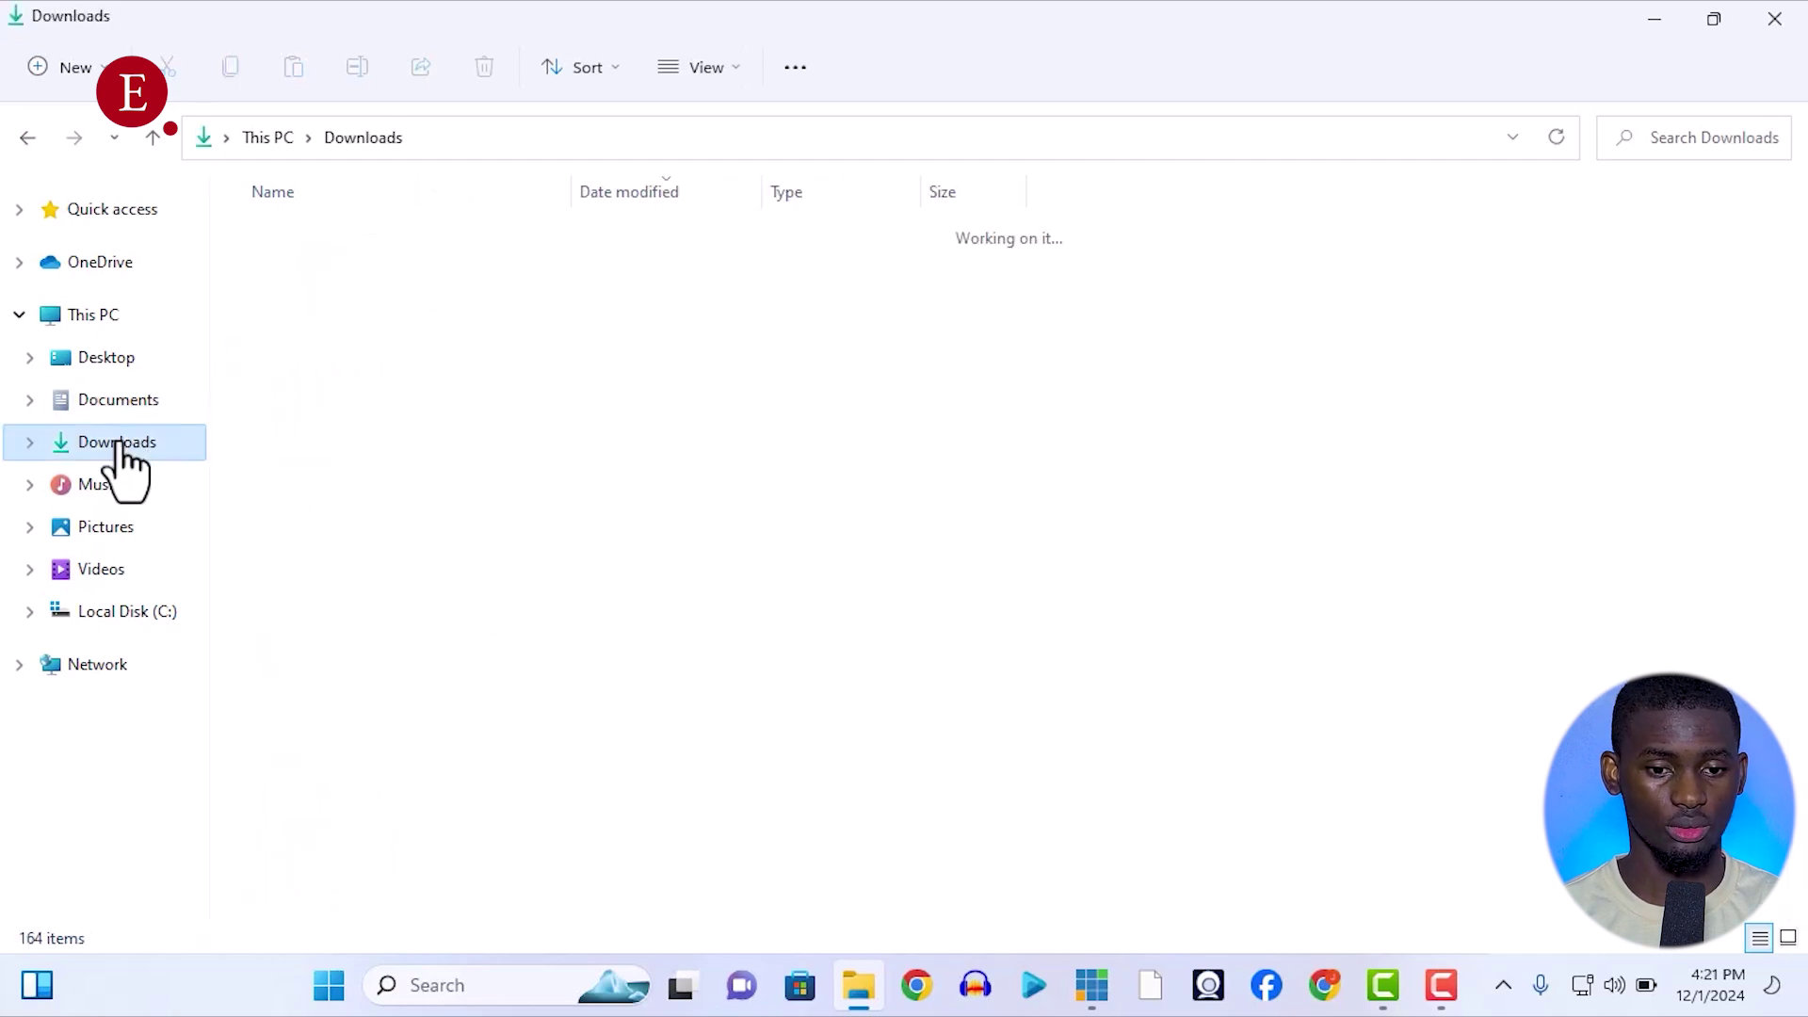
click(307, 350)
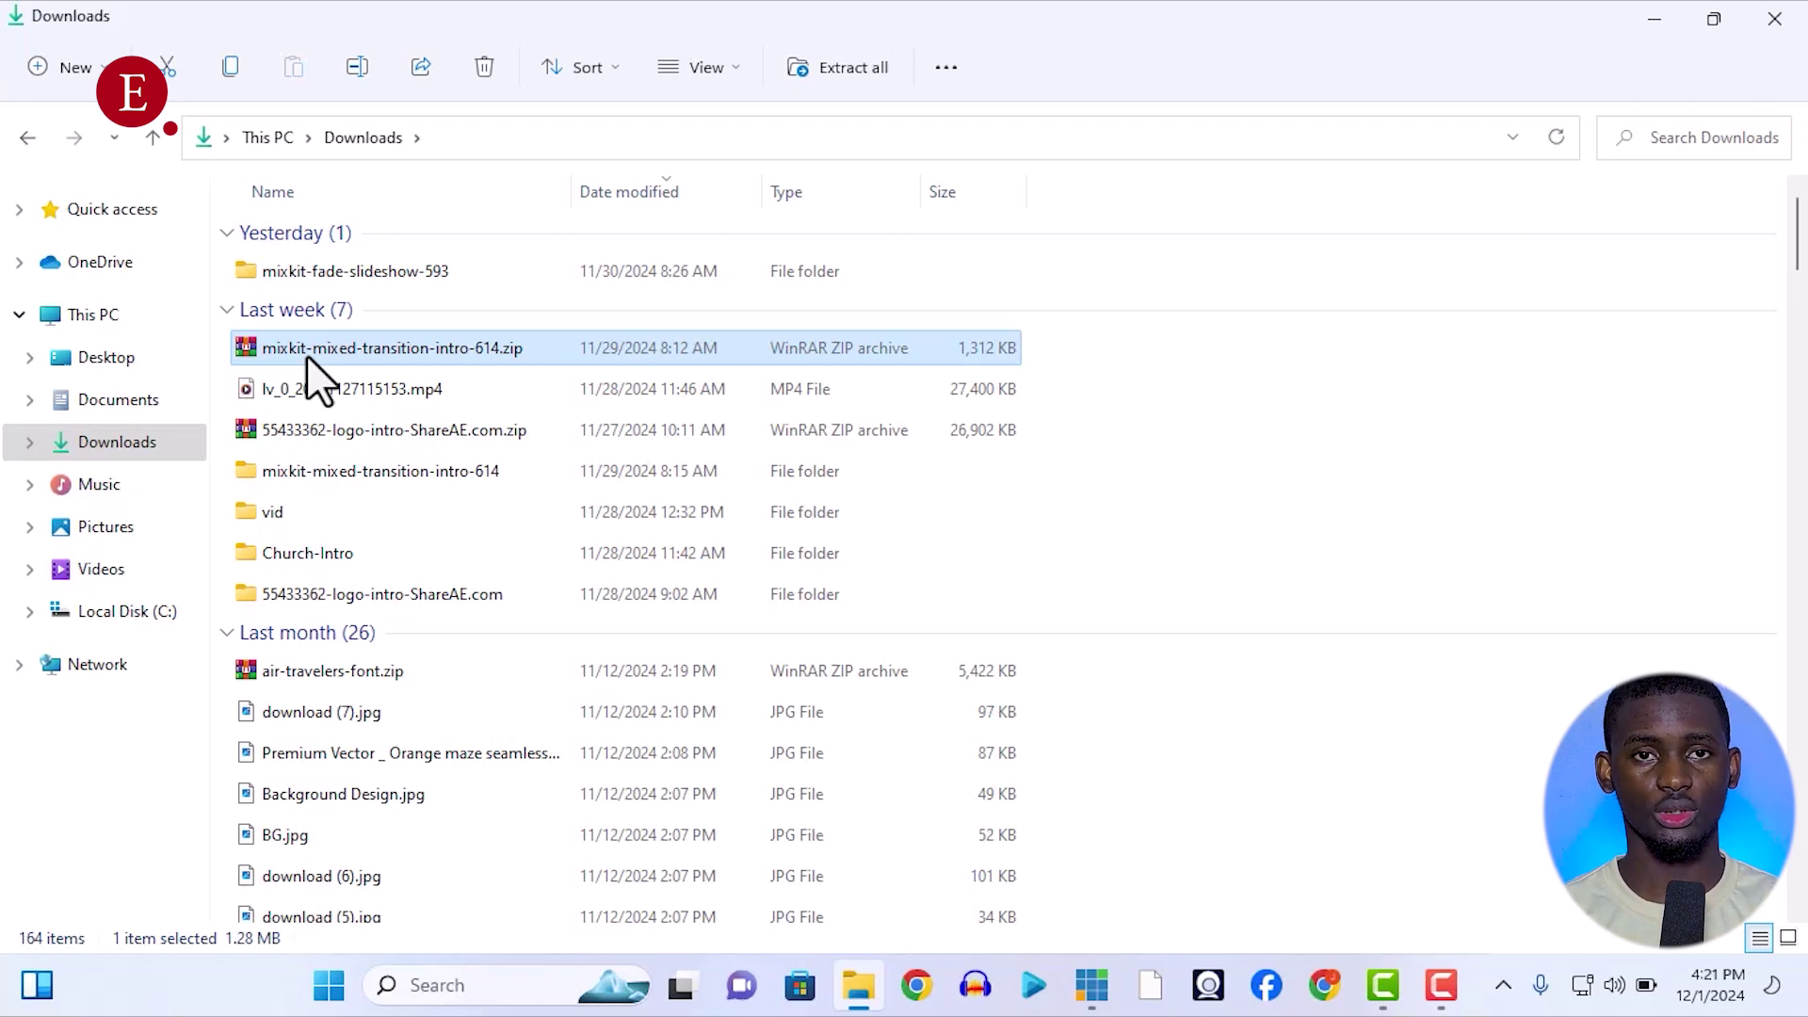
Locate VBCABLE_A_Driver_Pack43.zip in Downloads and view its extraction options, dismissing them without extracting.
key(Down)
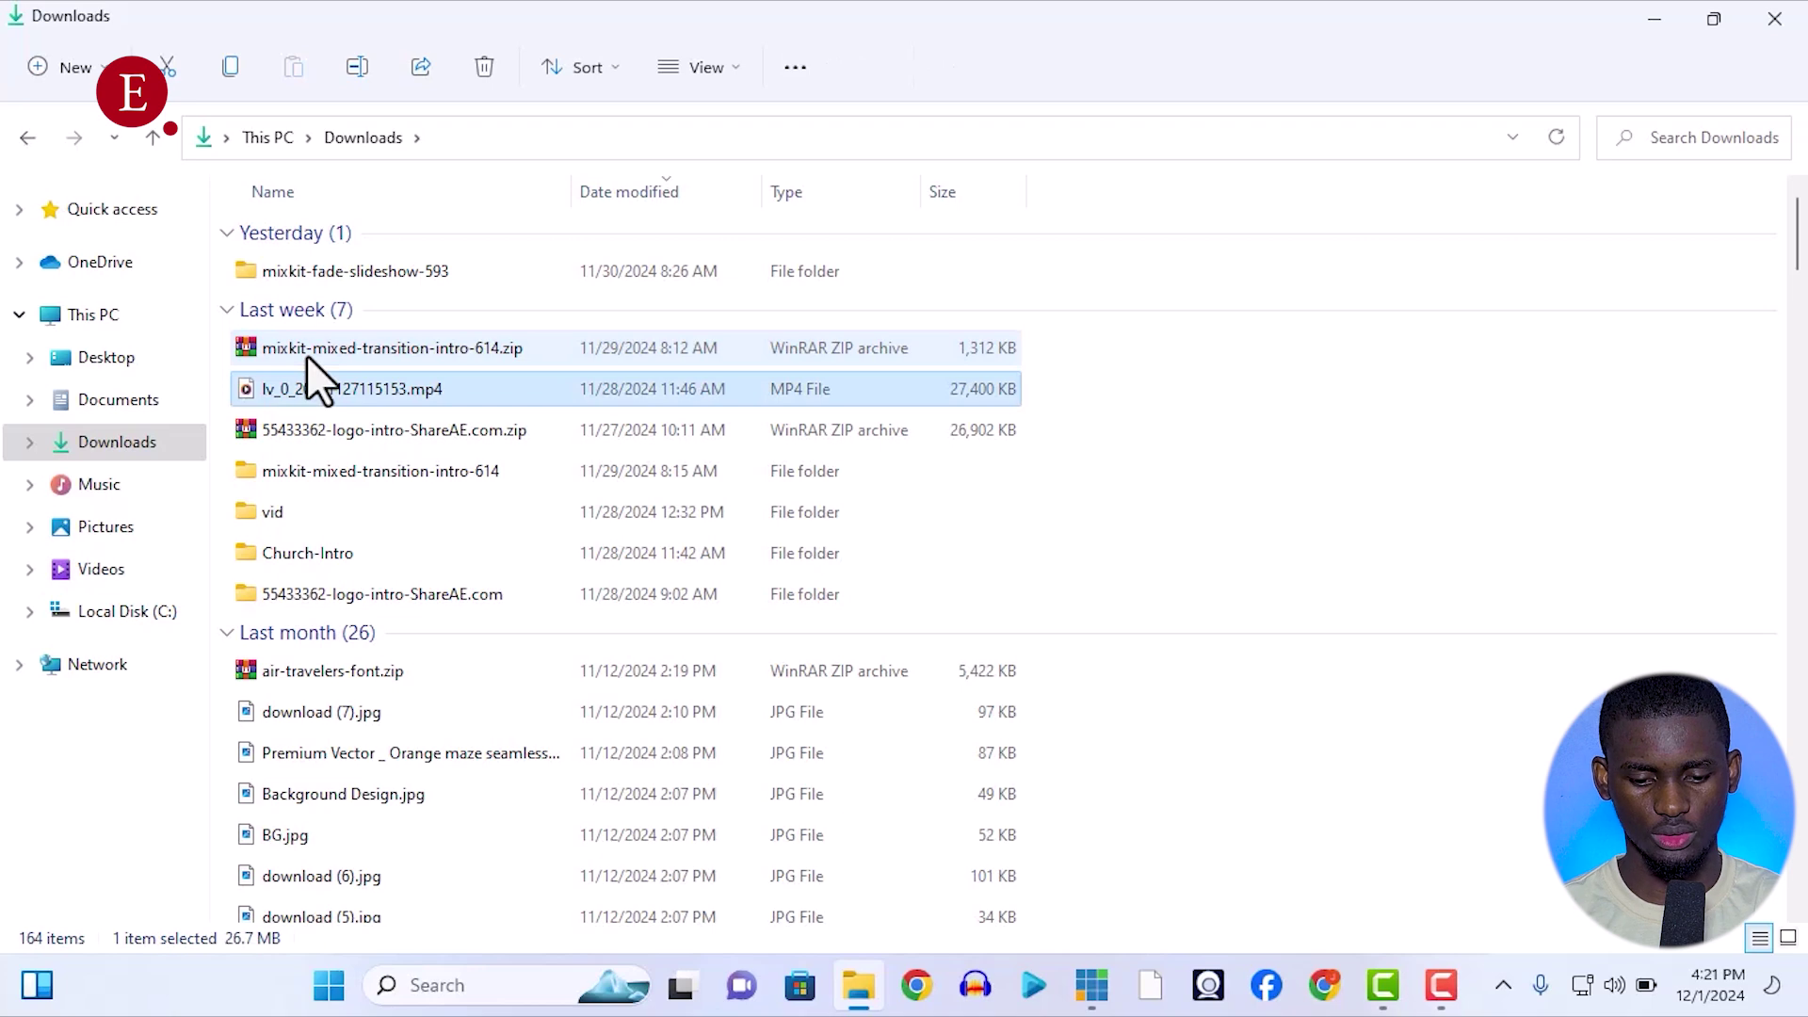
key(Down)
key(Down)
key(Down)
scroll(392, 698, down, 15)
click(391, 699)
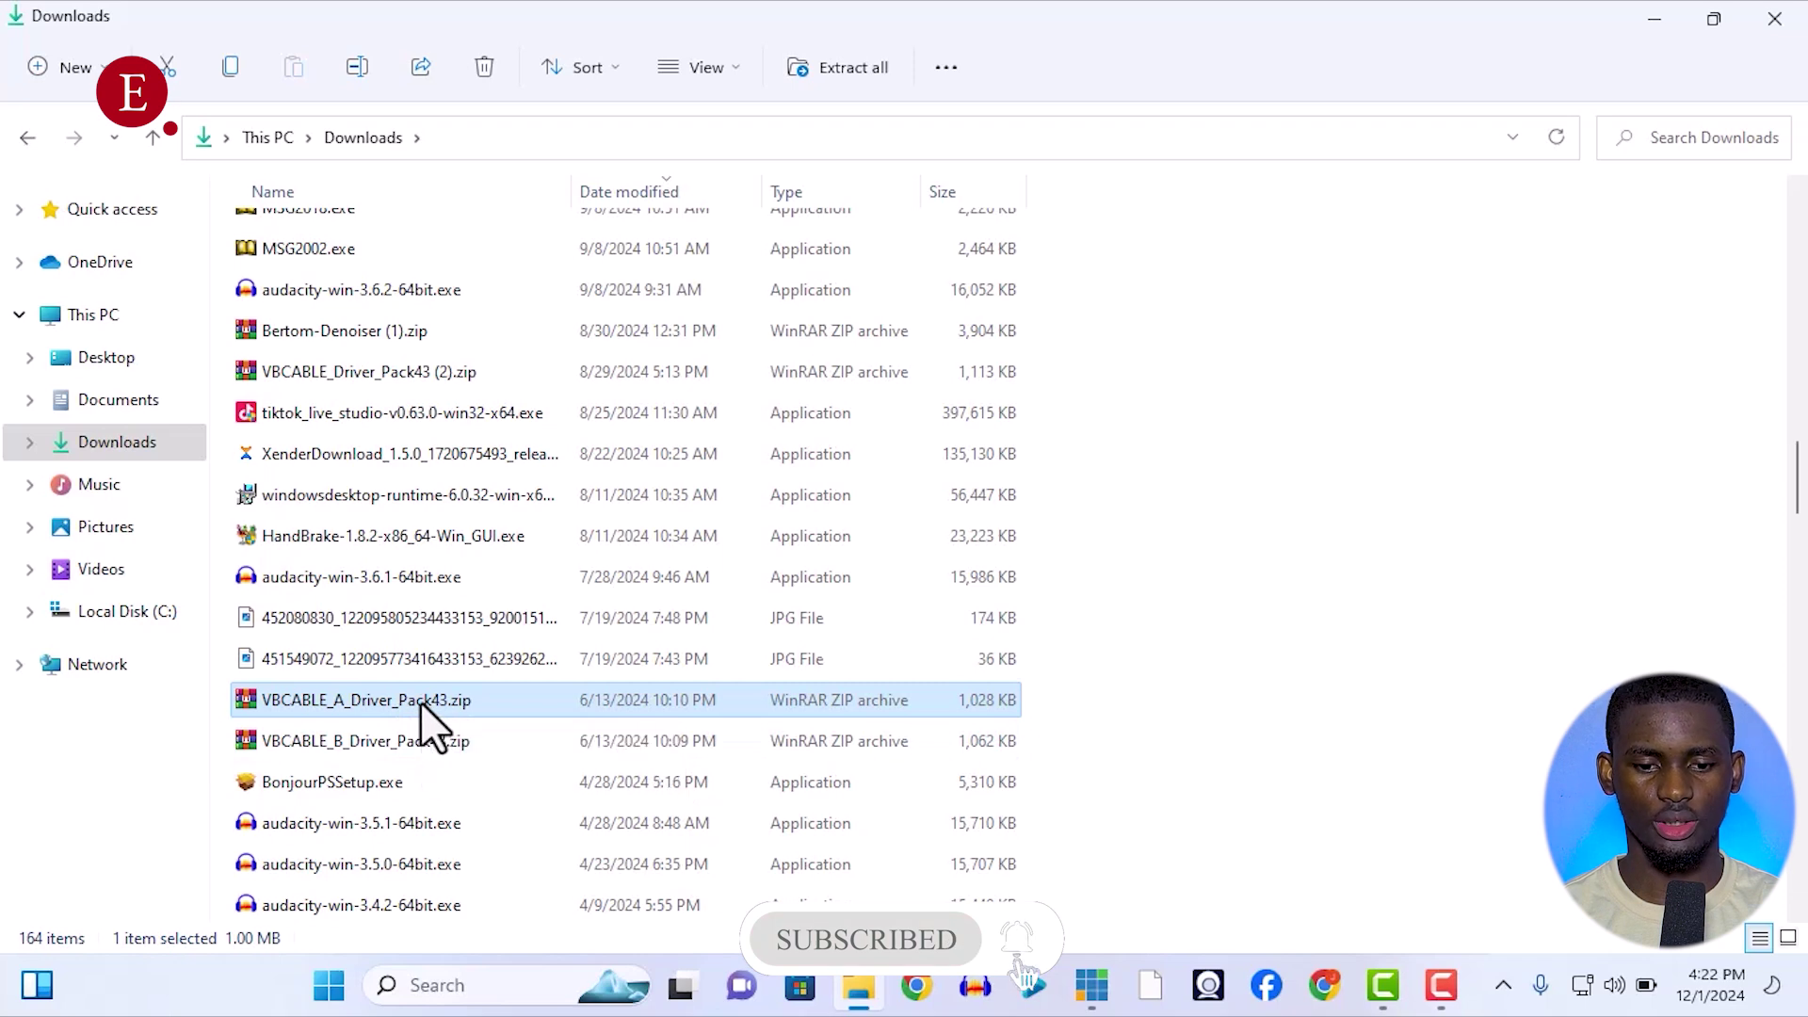
right_click(489, 714)
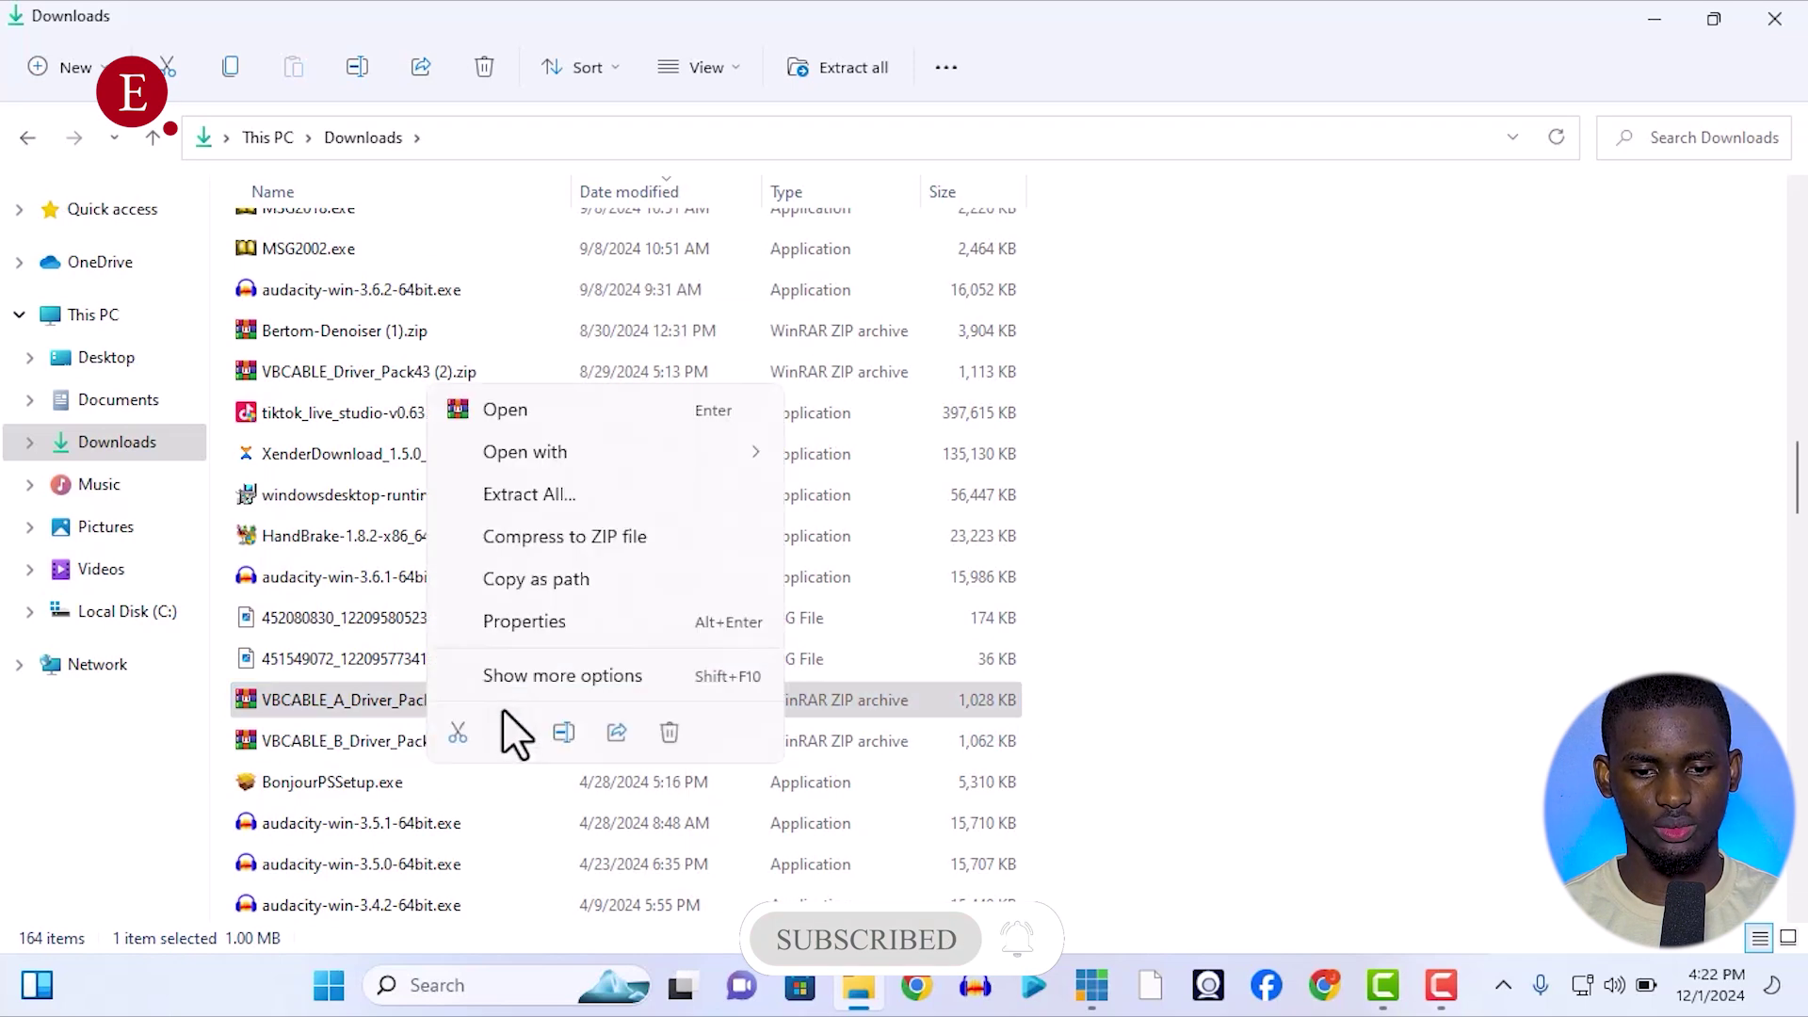
click(648, 675)
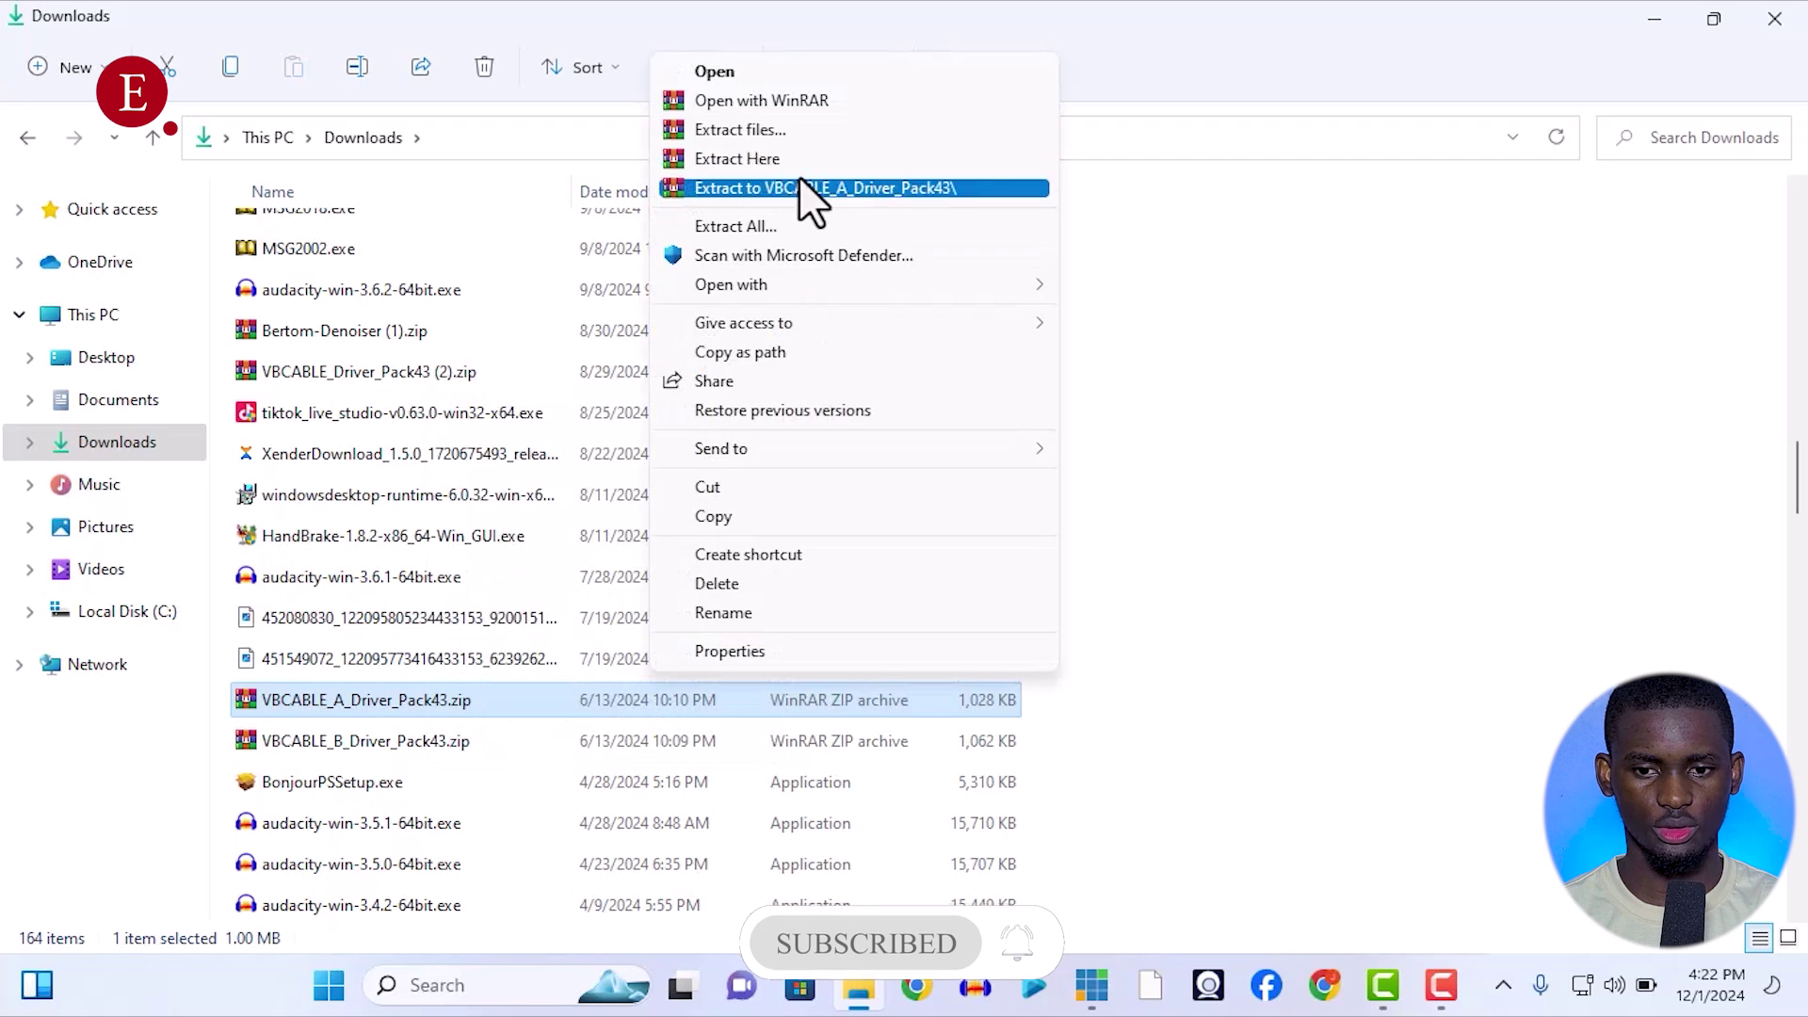
click(472, 603)
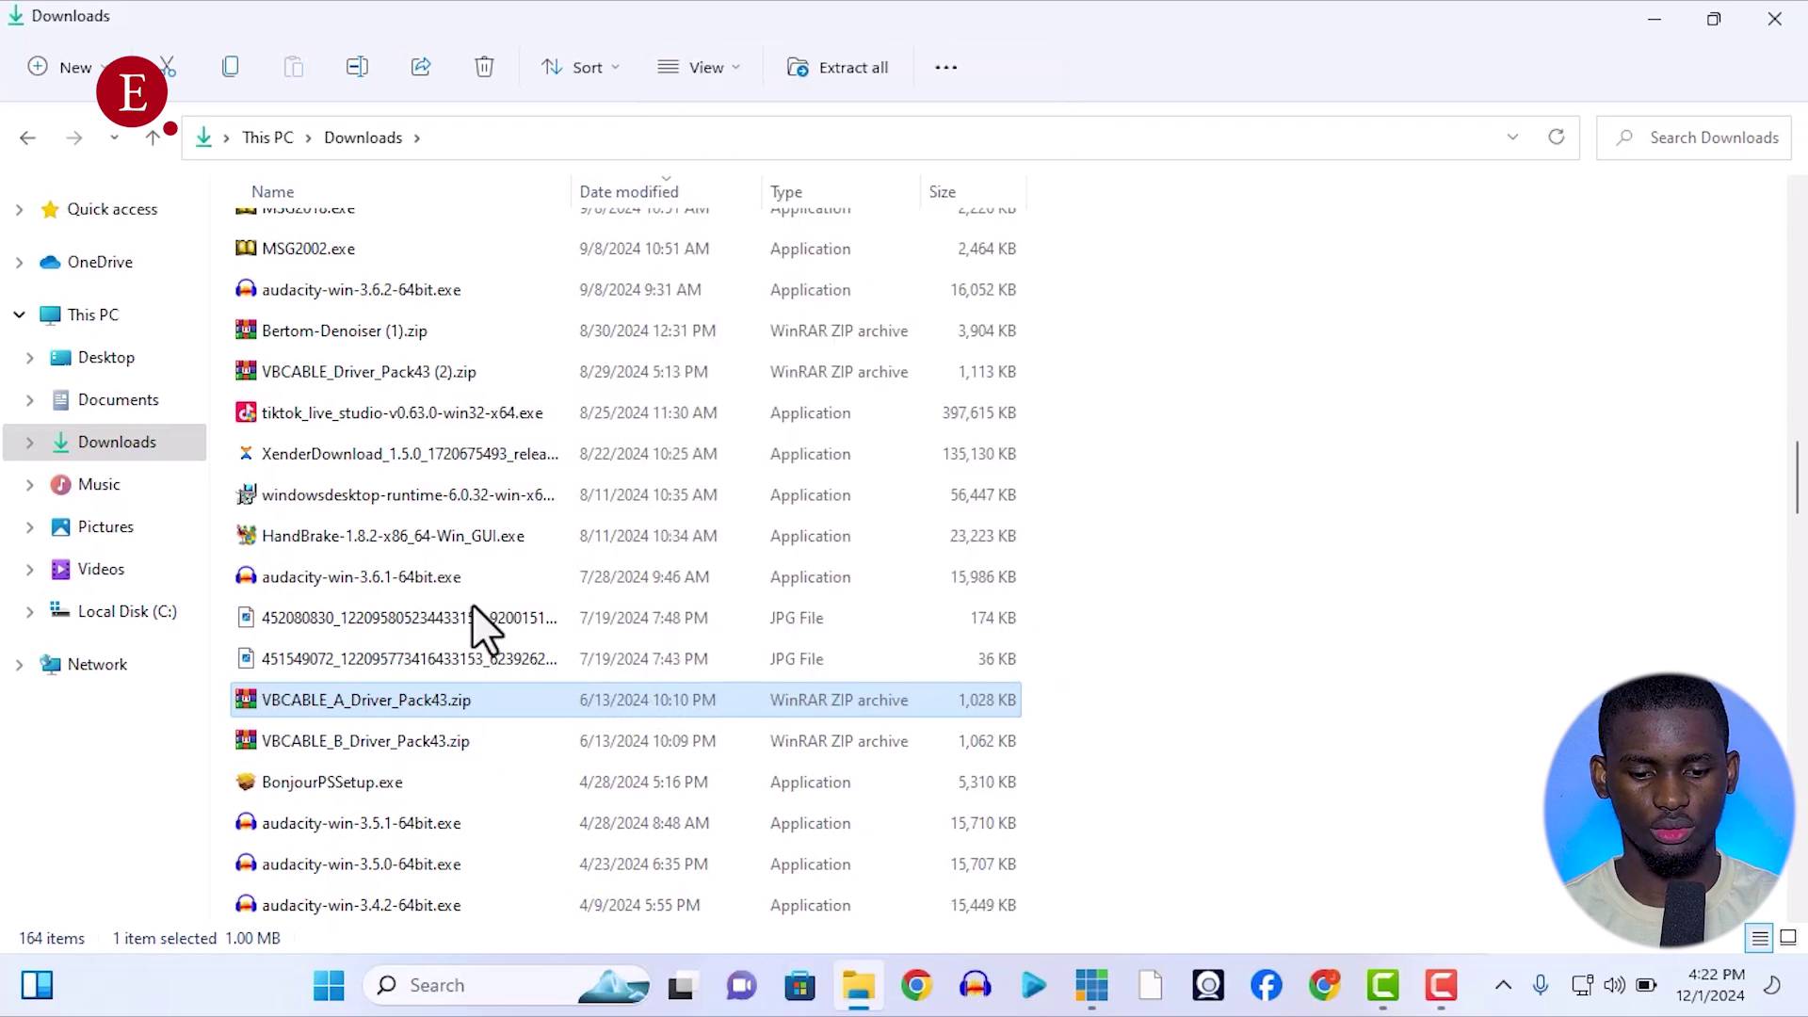
click(472, 607)
Find and open the extracted VBCABLE_A_Driver_Pack43 folder in Downloads.
scroll(472, 602, down, 15)
click(423, 310)
double_click(416, 386)
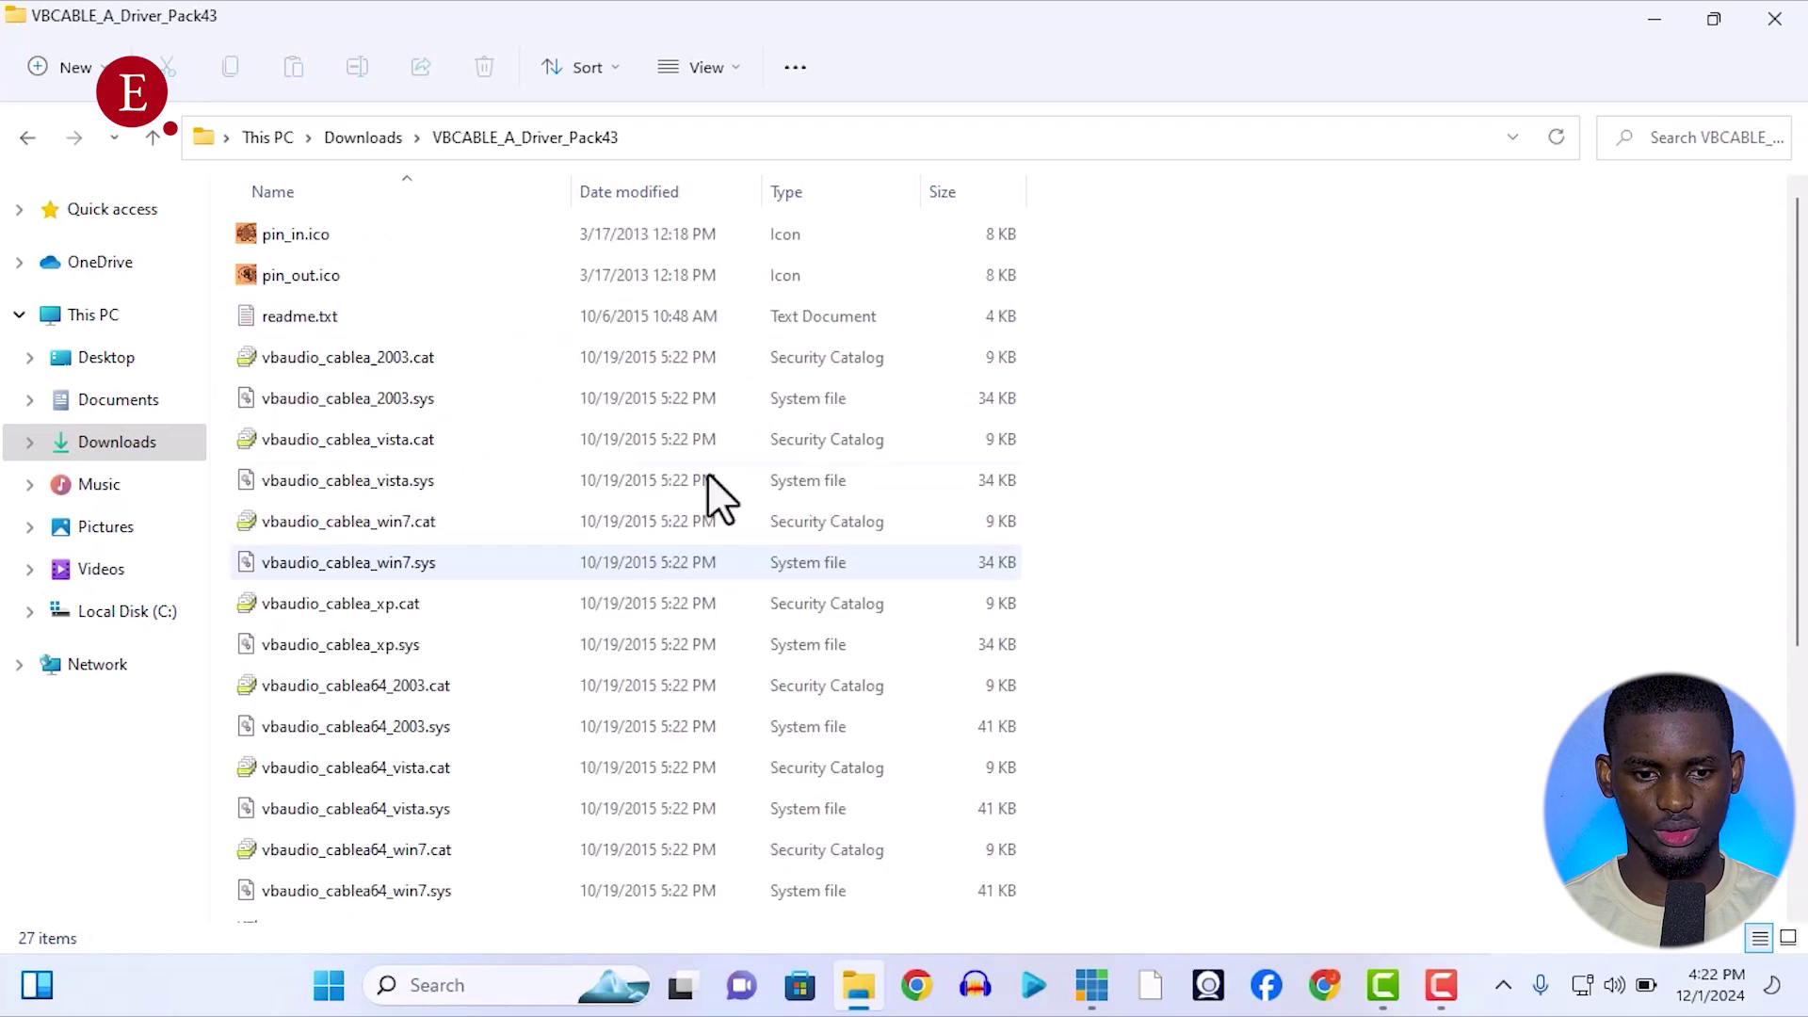
Run VBCABLE_Setup_x64.exe as administrator and close the driver installation window.
scroll(1803, 650, down, 3)
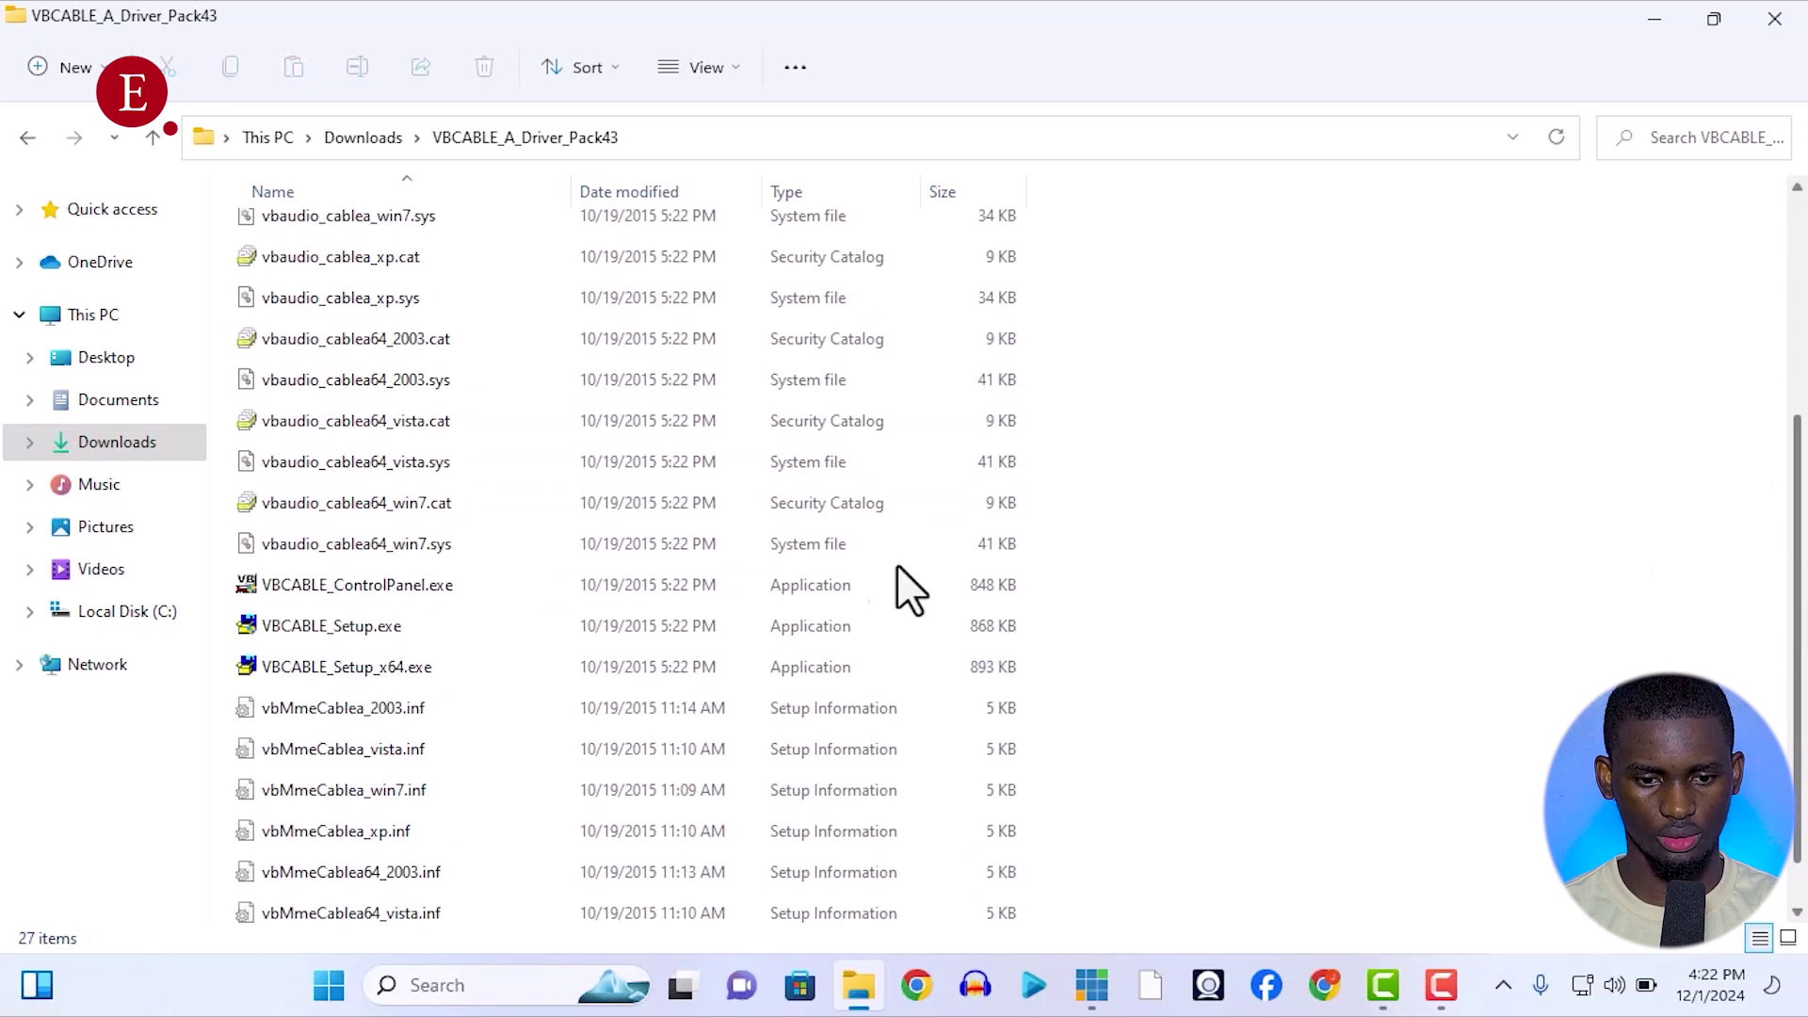
click(453, 669)
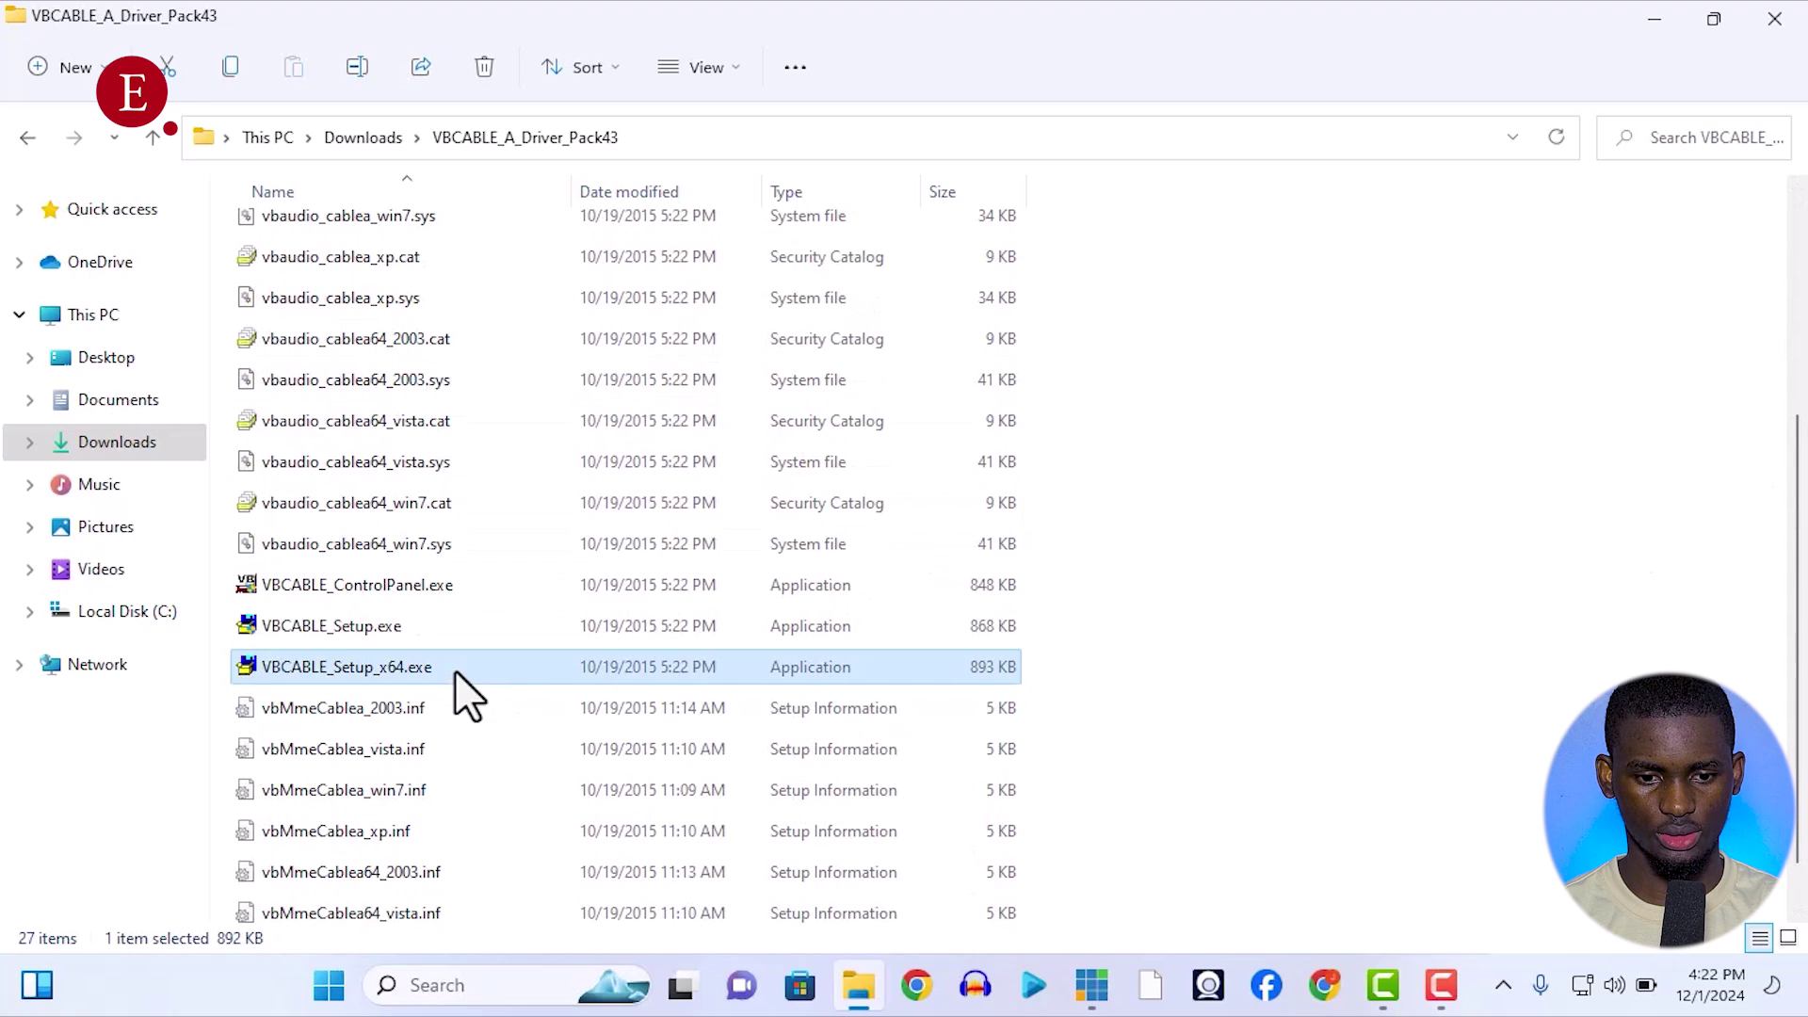
right_click(453, 669)
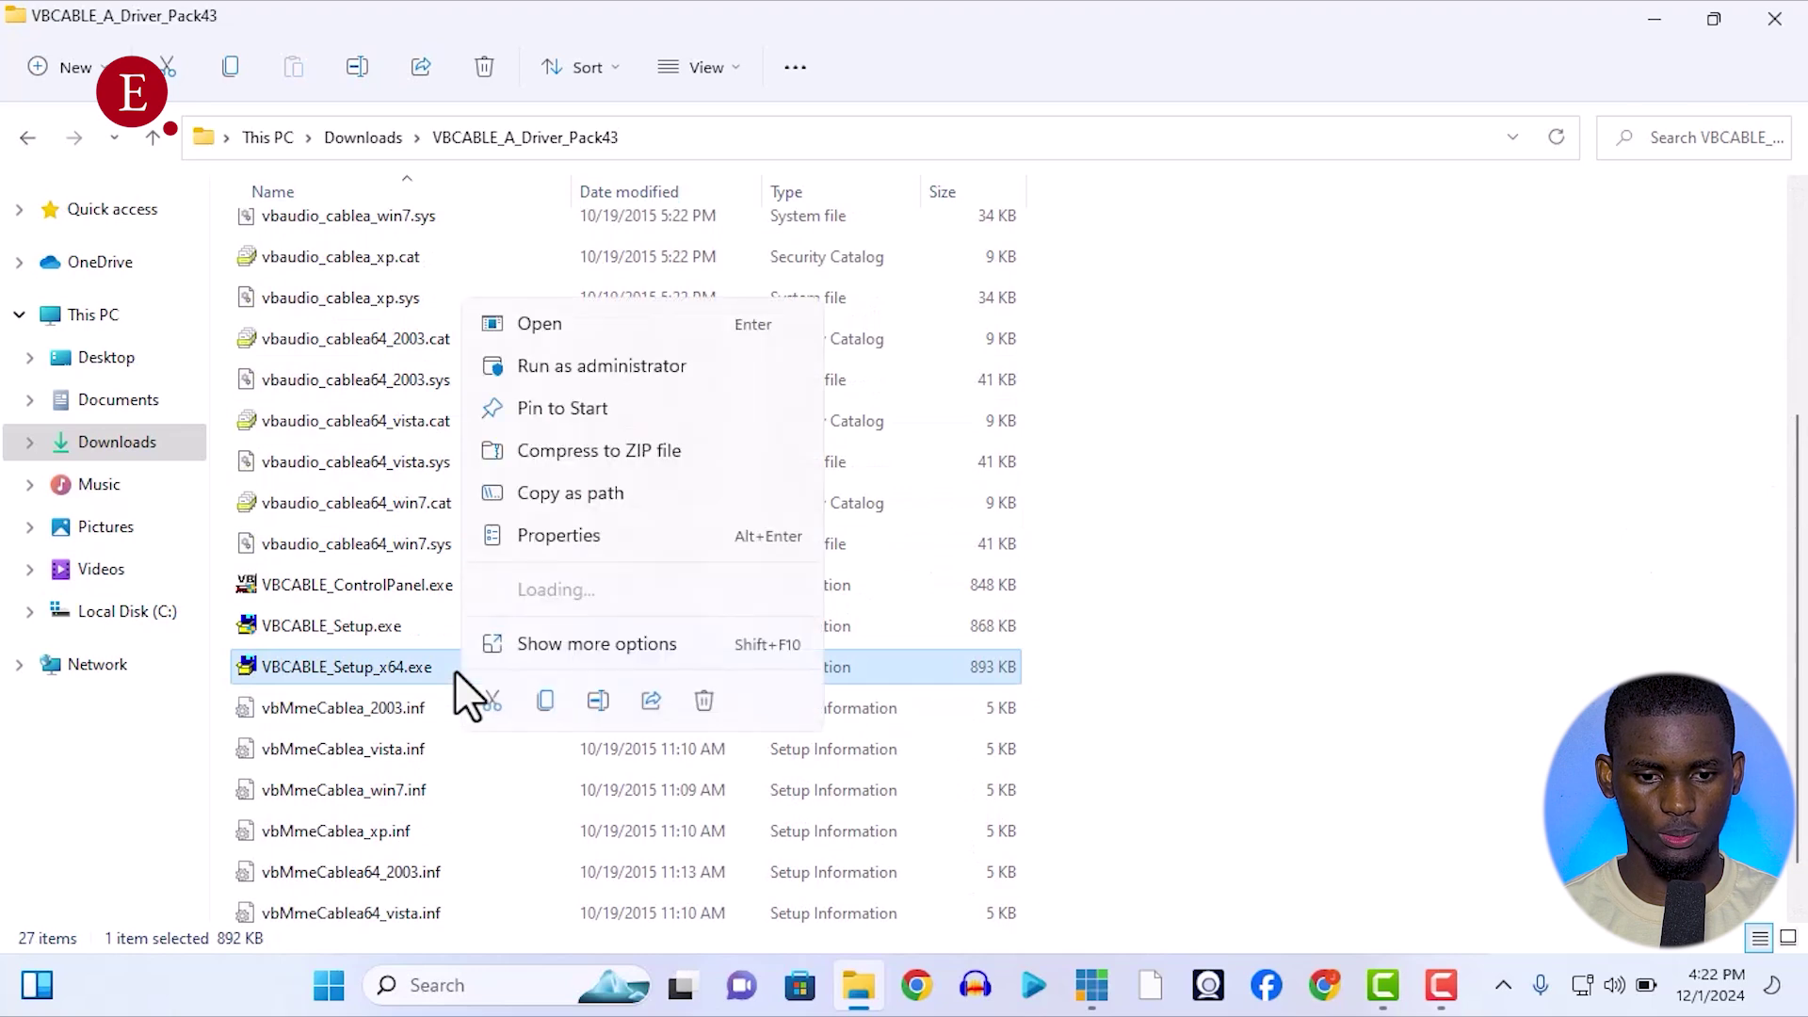
click(591, 365)
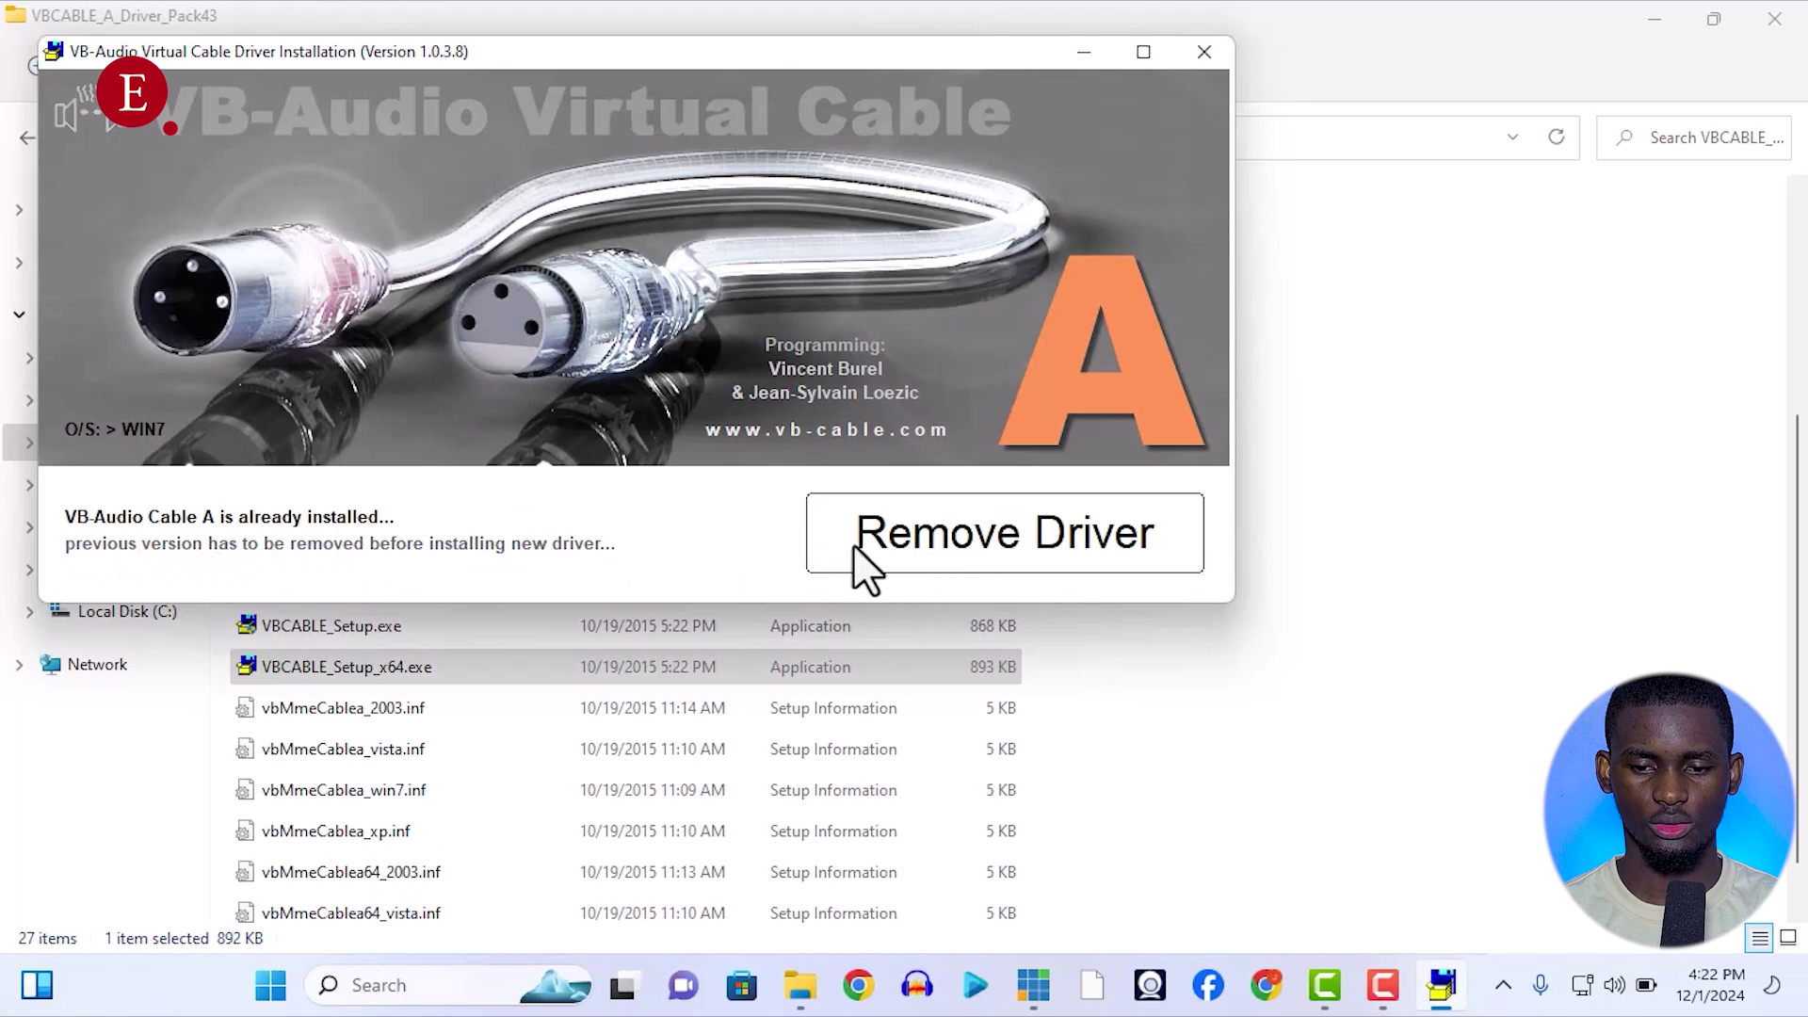
click(1219, 52)
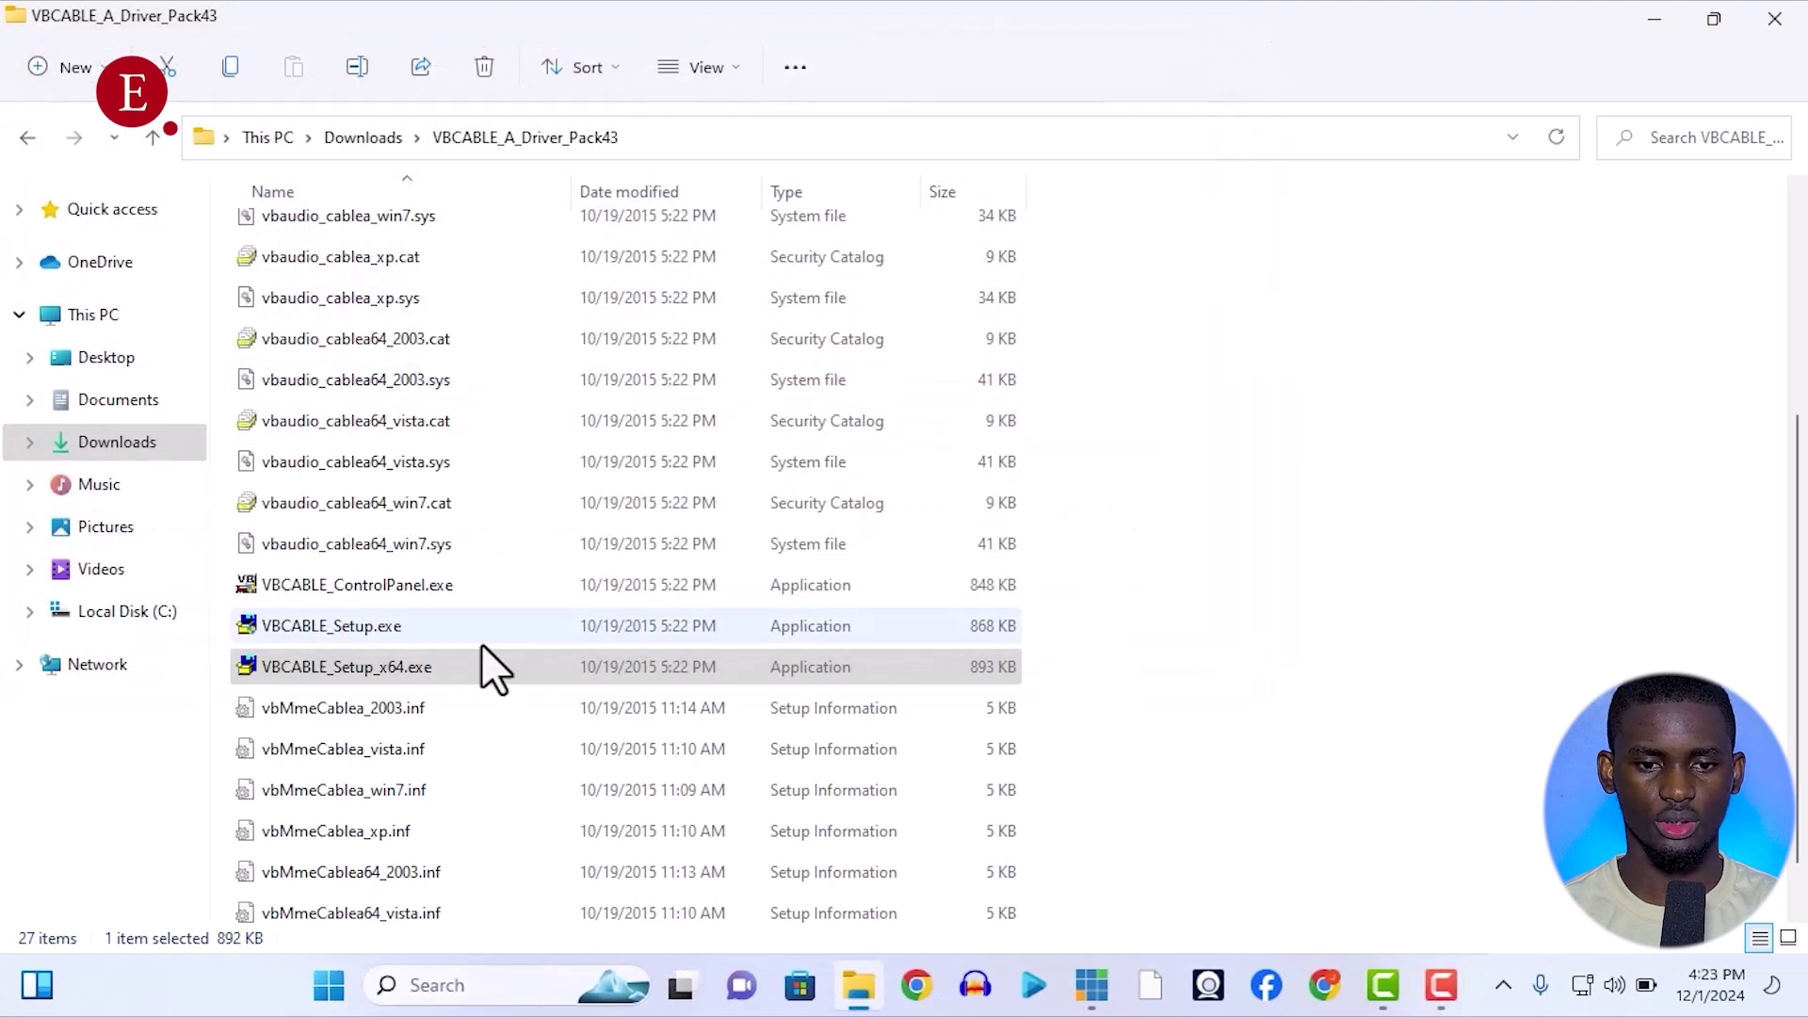
Return to Downloads, open the VBCABLE_B_Driver_Pack43 folder, and close File Explorer.
click(372, 138)
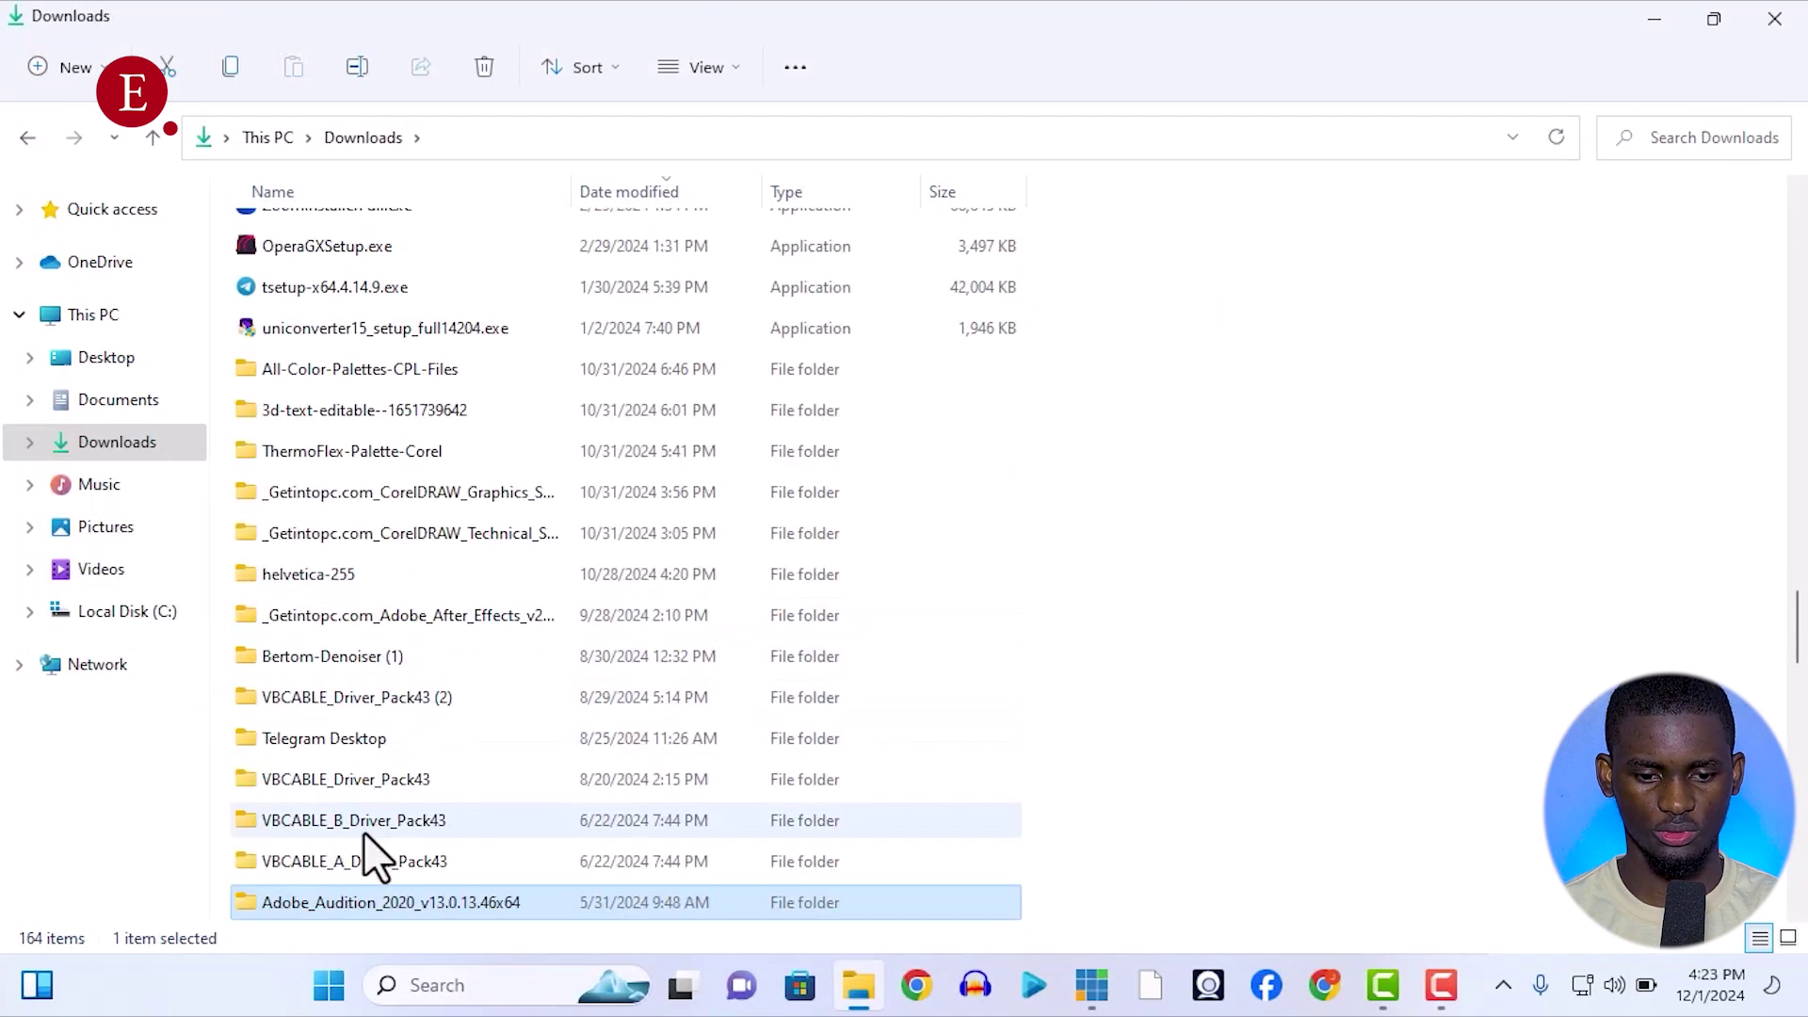
click(356, 819)
click(371, 816)
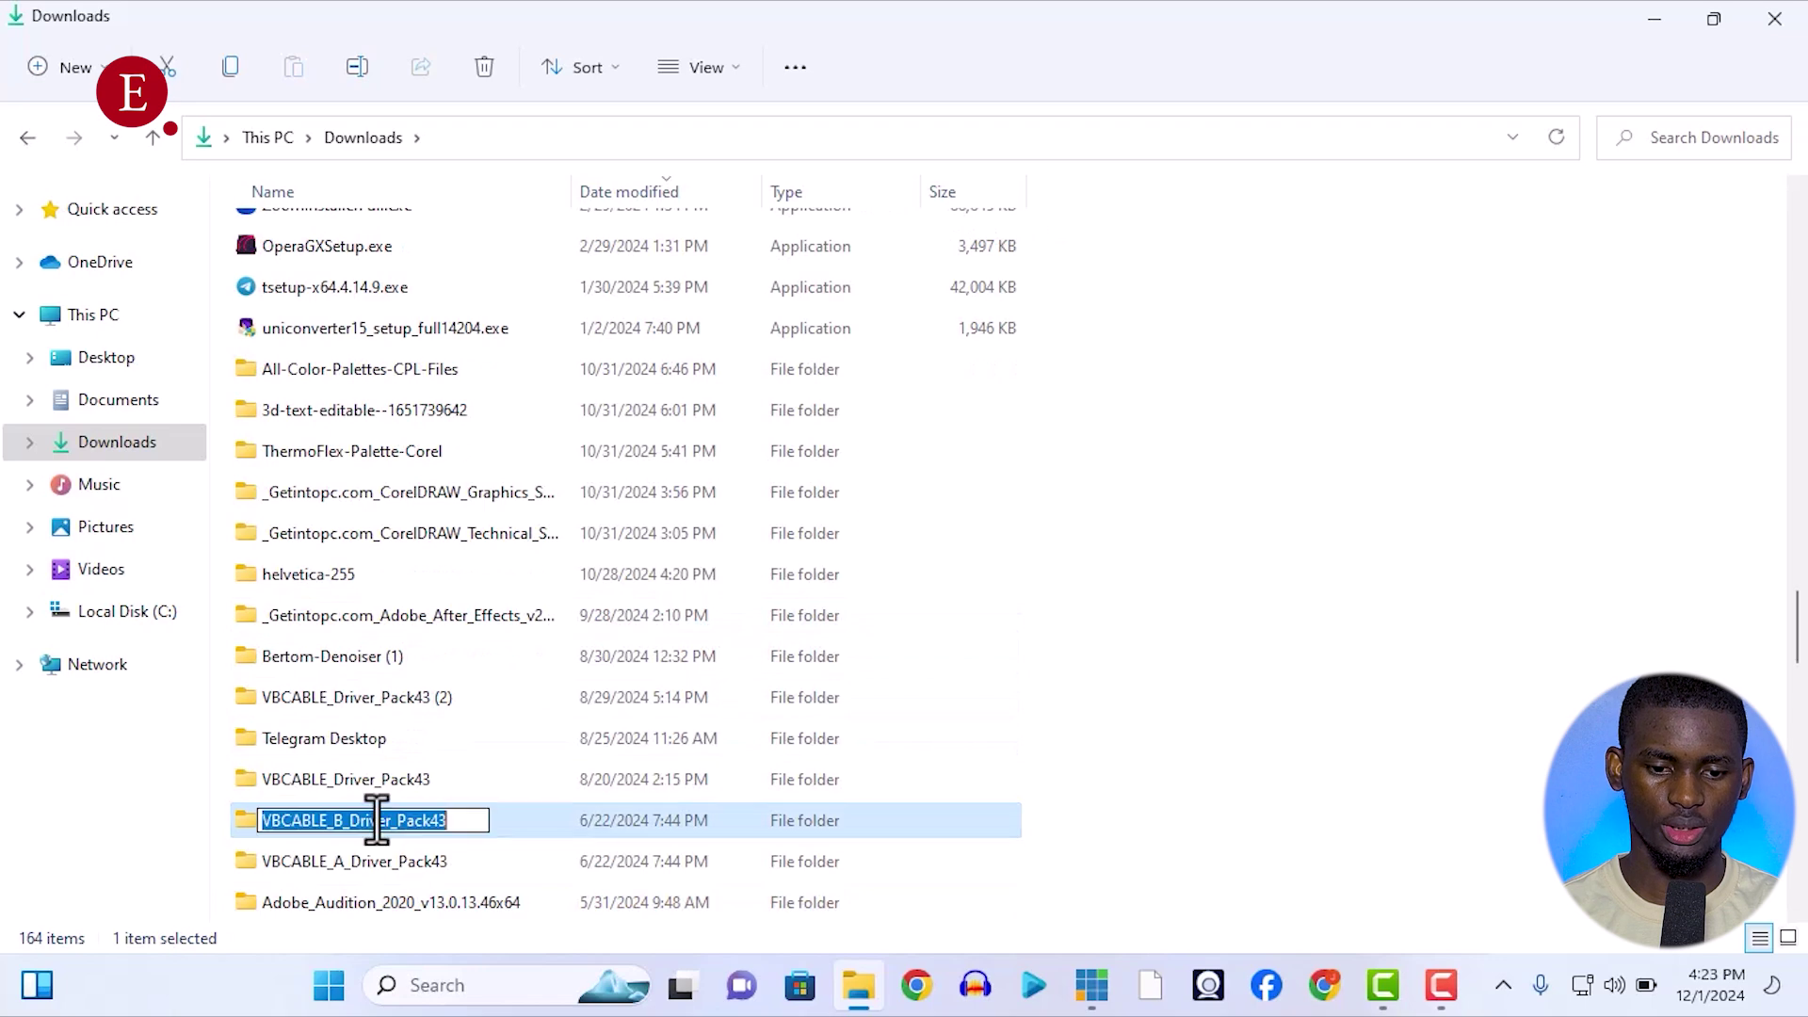
click(476, 821)
click(496, 821)
double_click(495, 821)
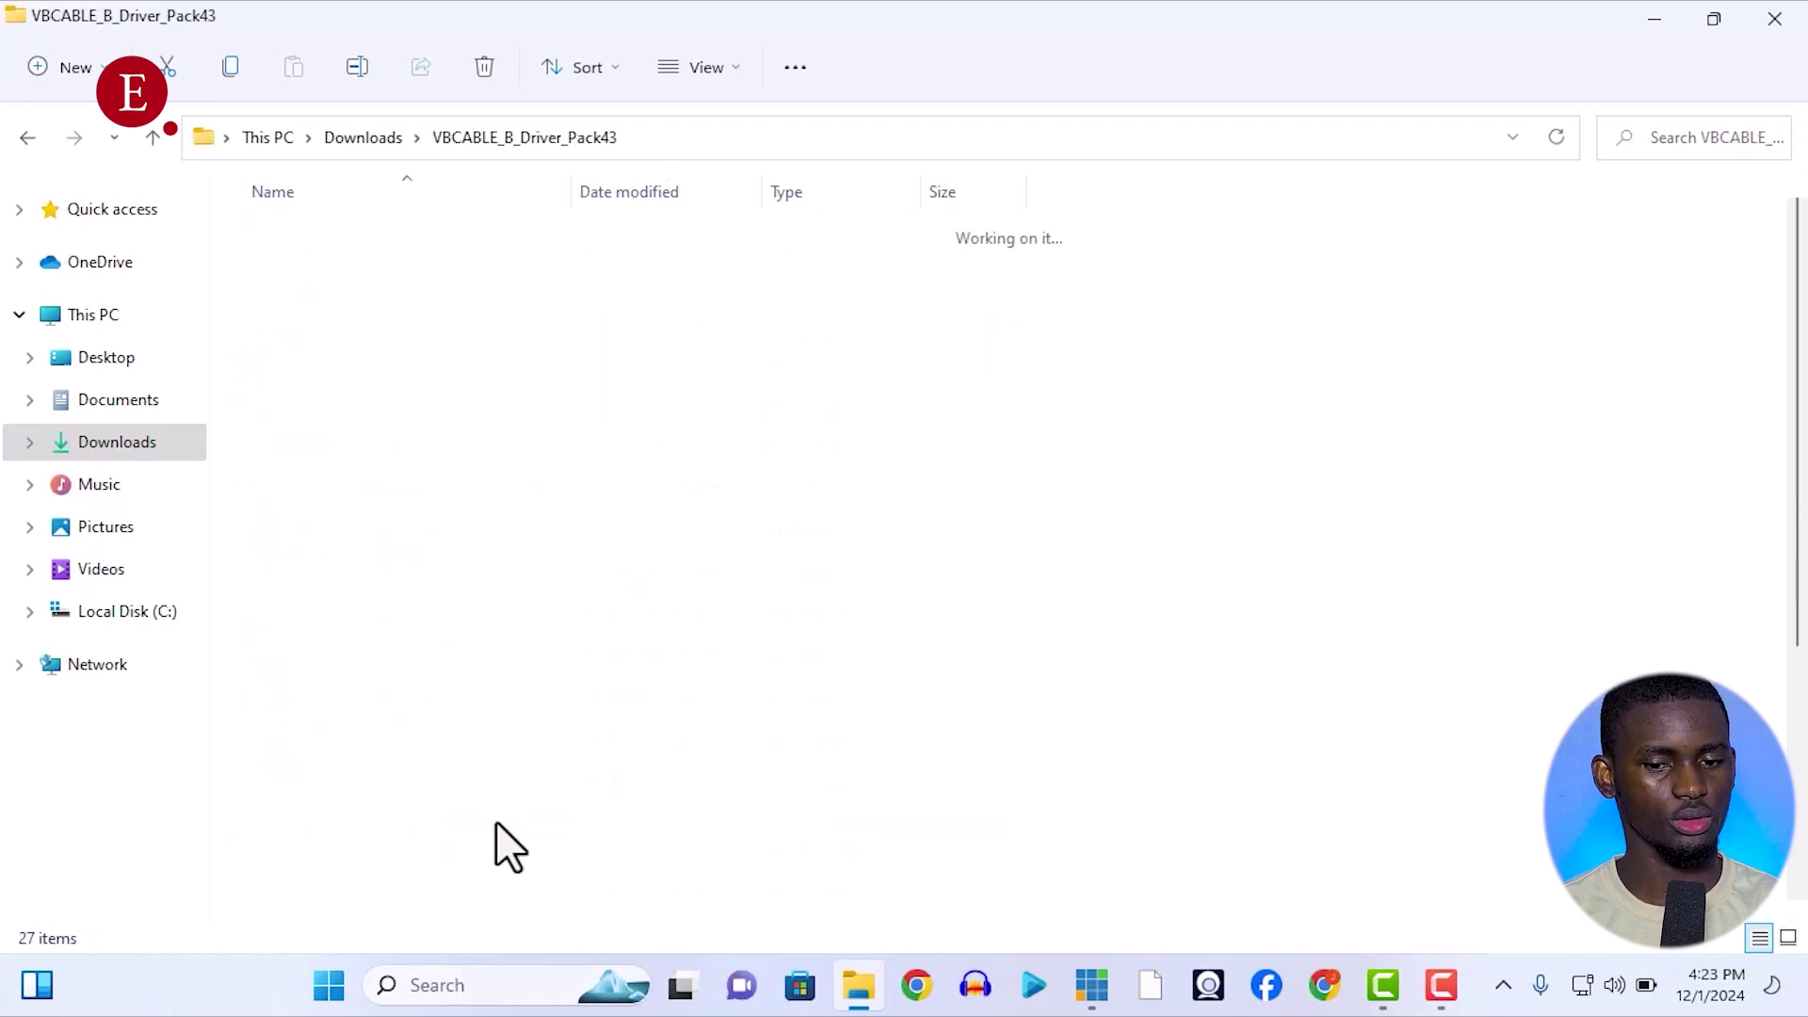
click(1775, 19)
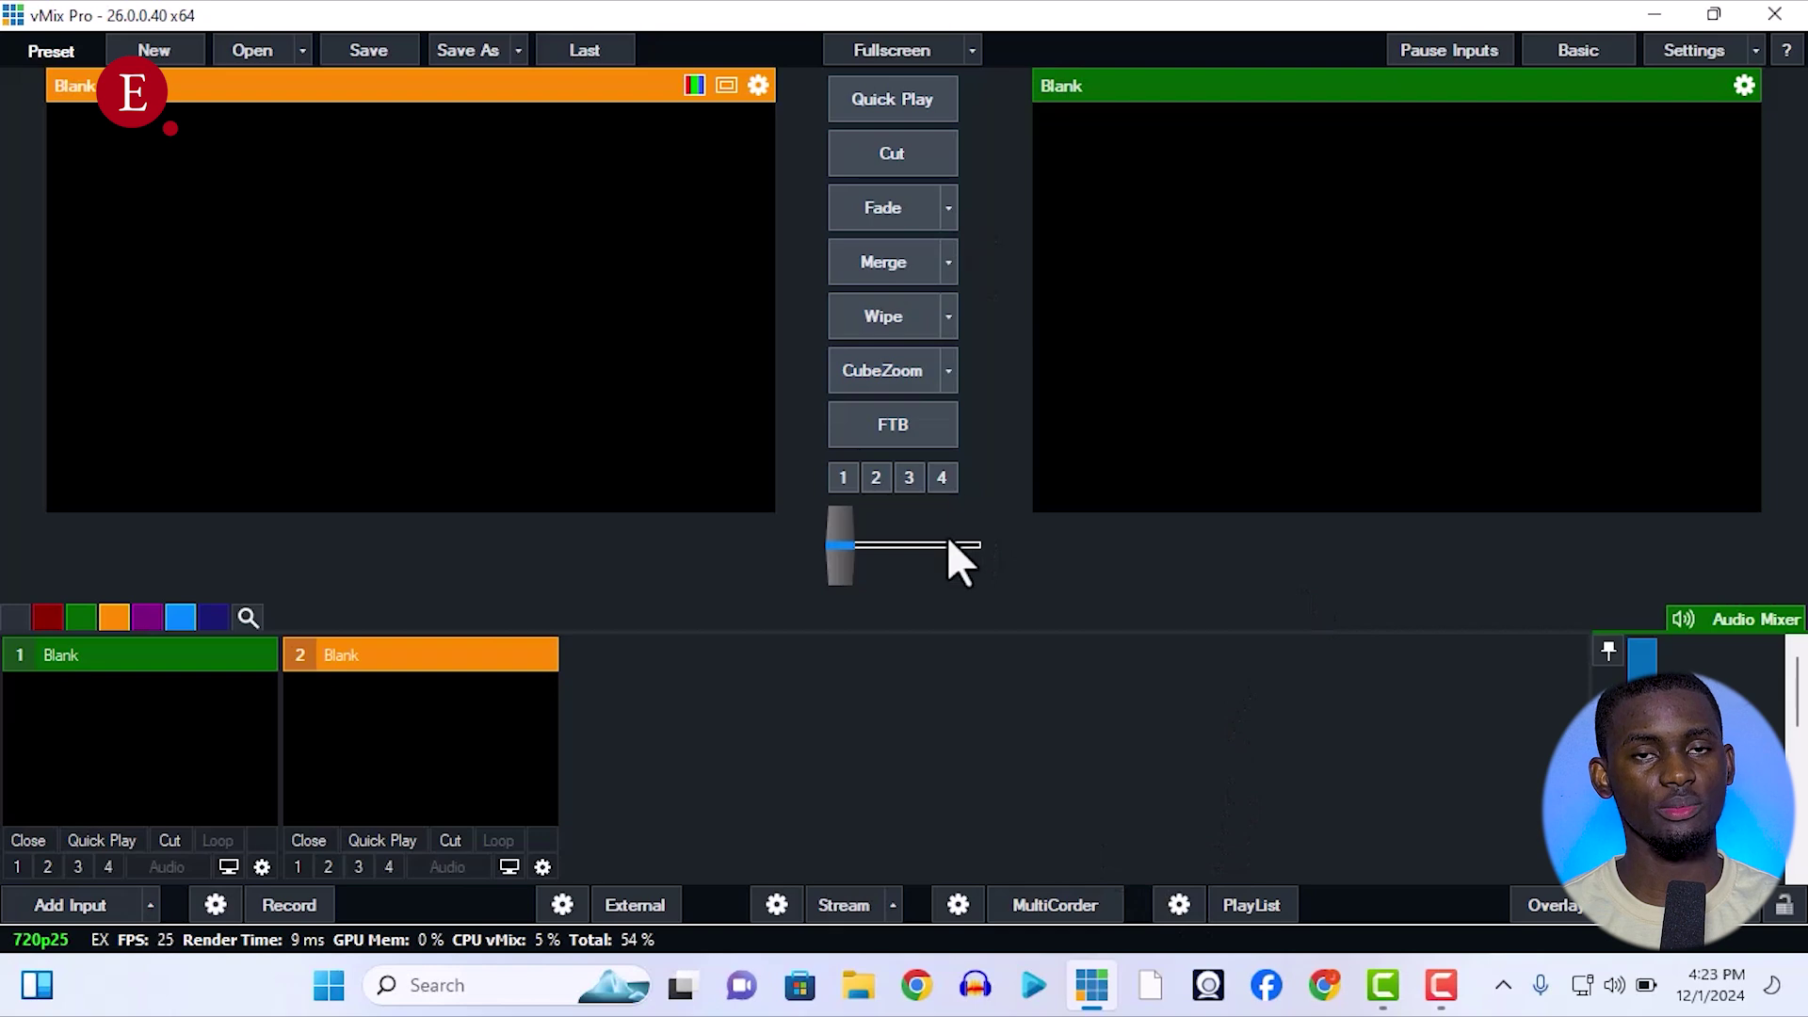
Reopen File Explorer and open the Praise n Worship folder inside Videos.
click(860, 989)
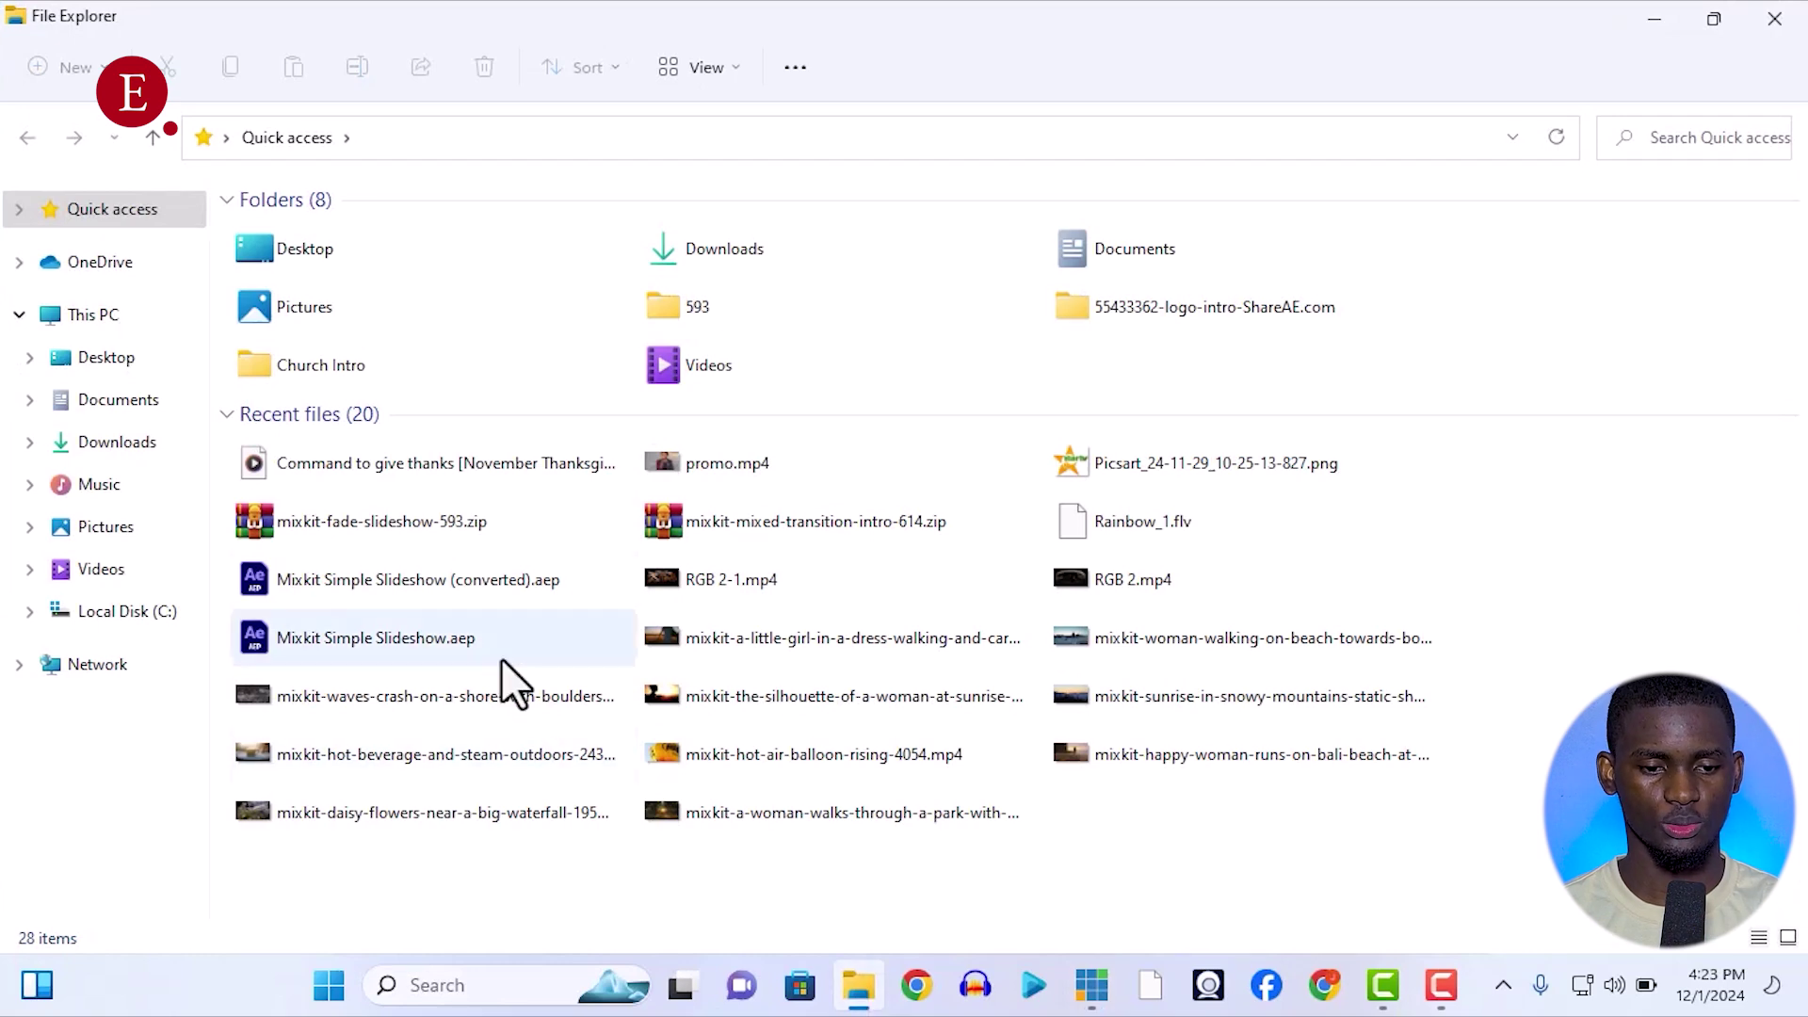
click(94, 569)
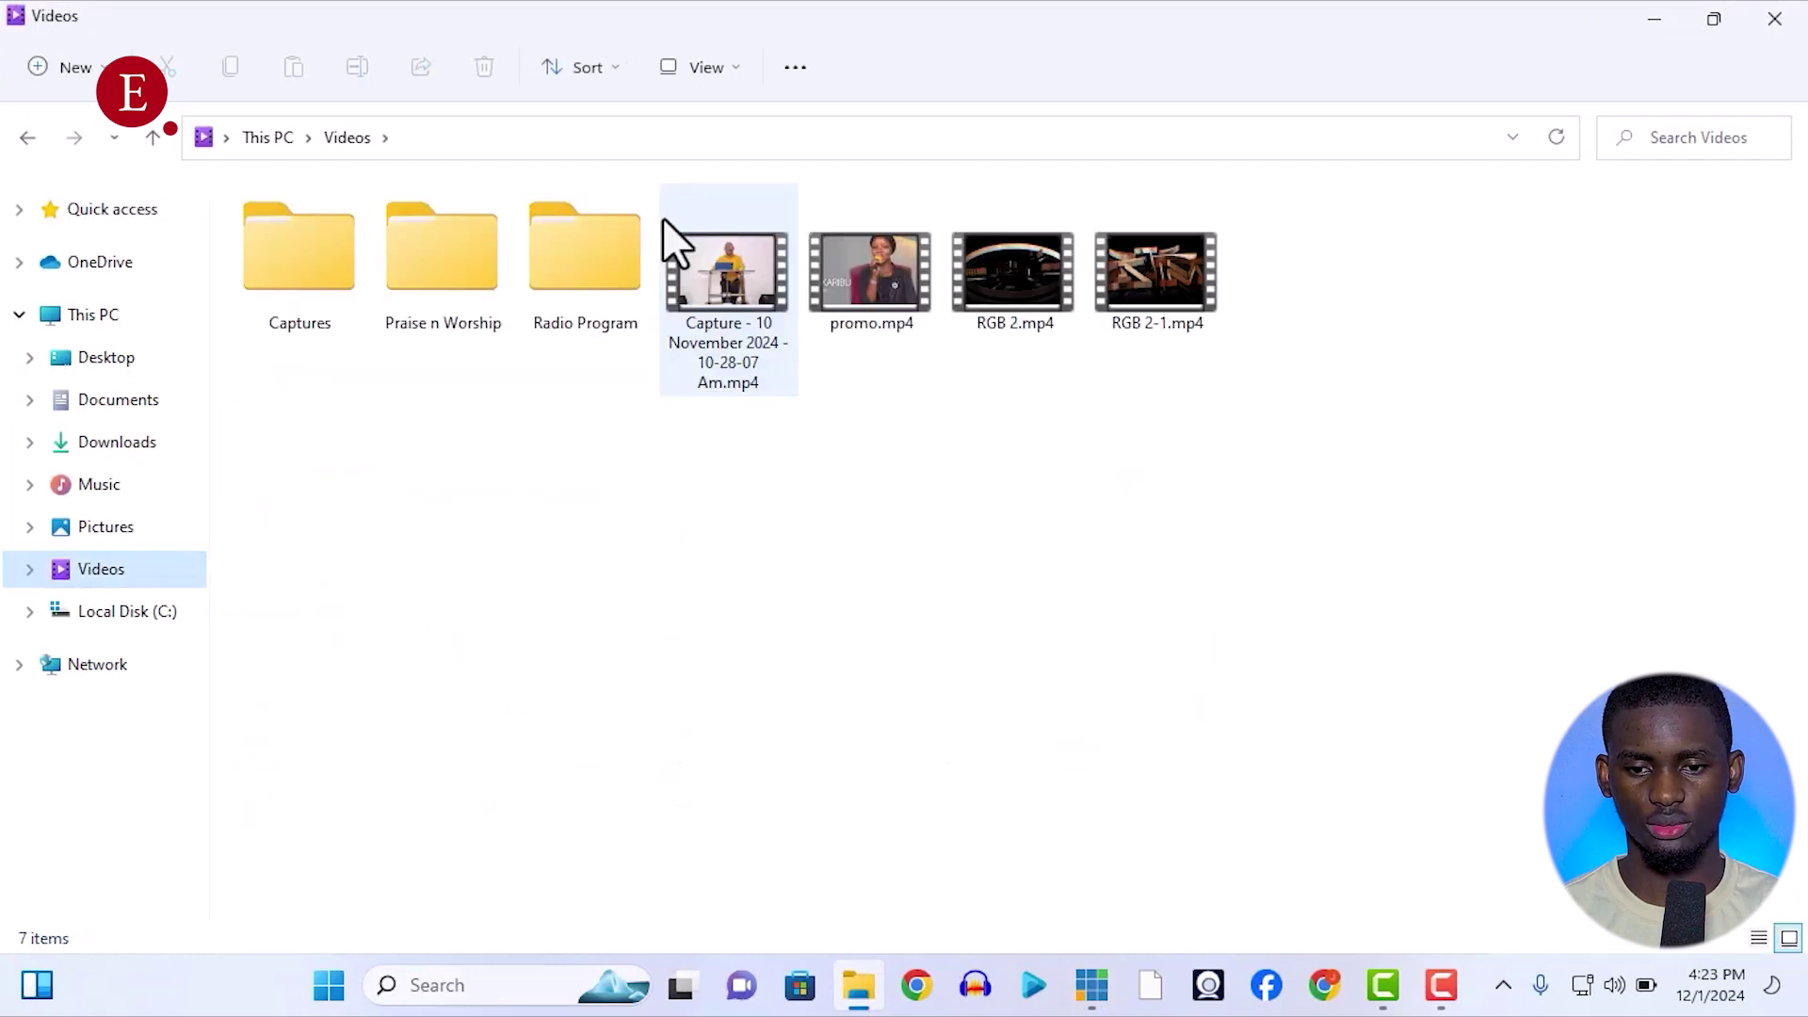
click(895, 288)
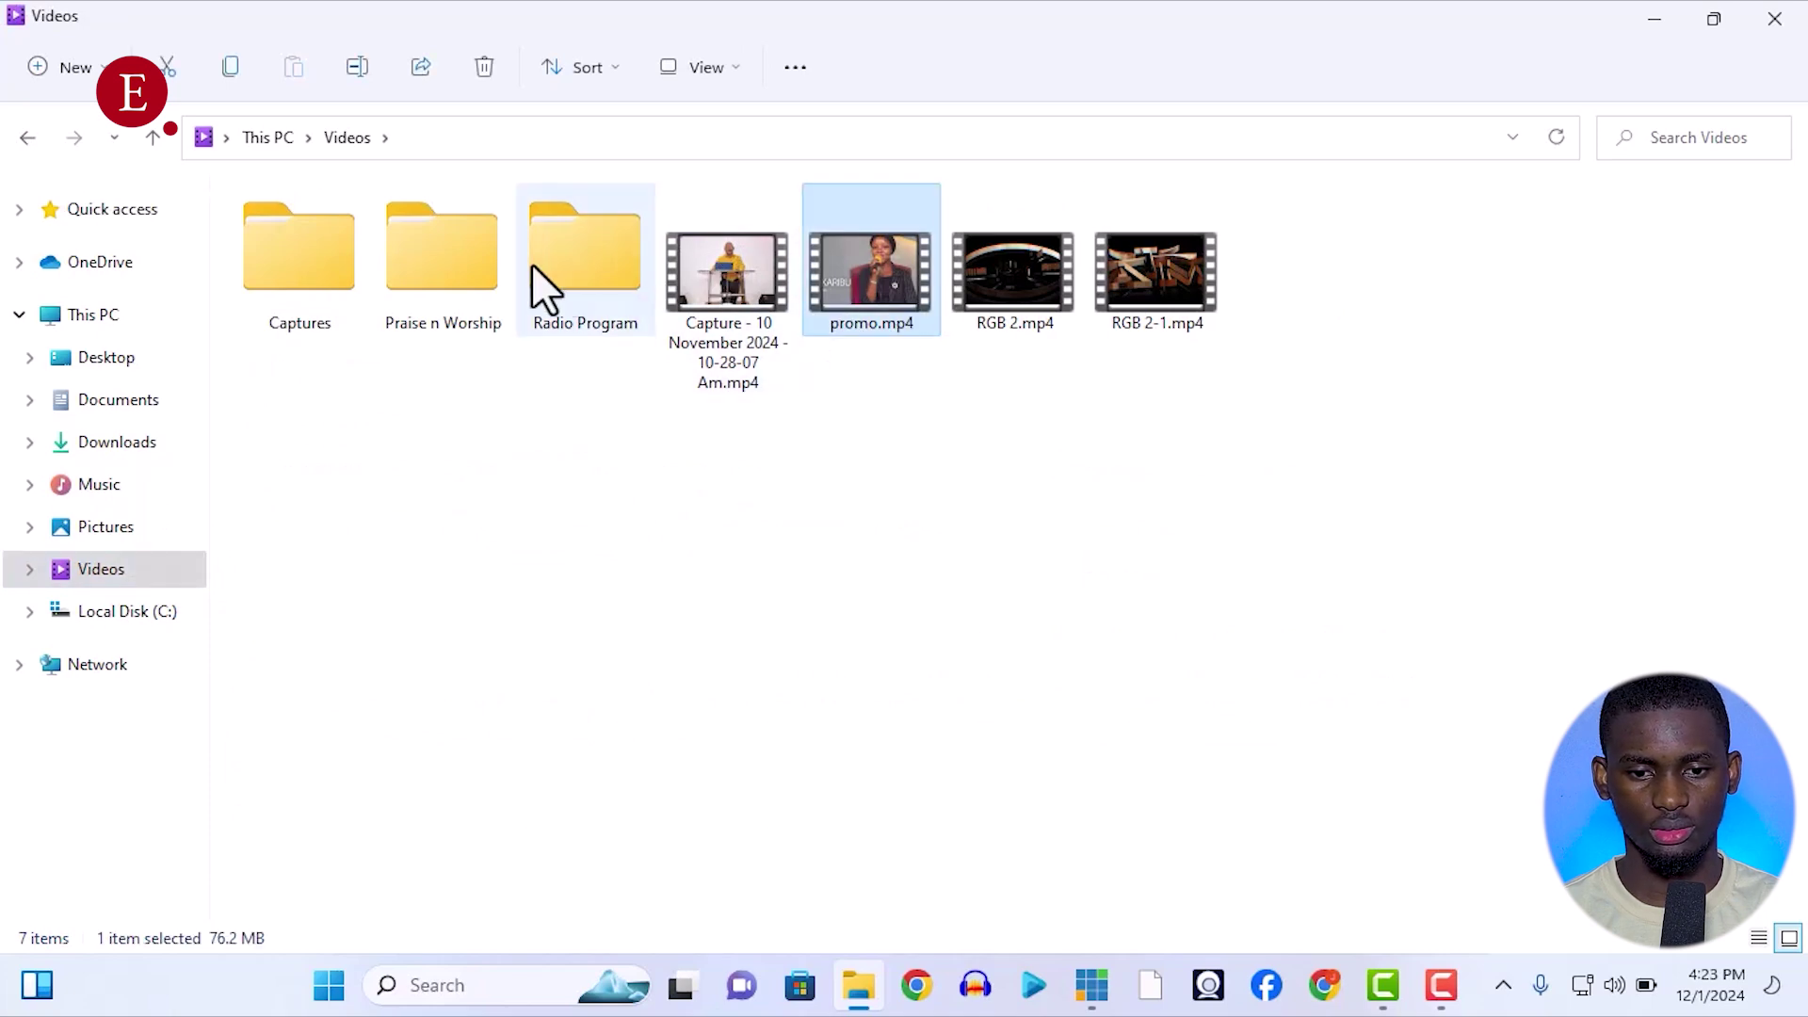
double_click(455, 271)
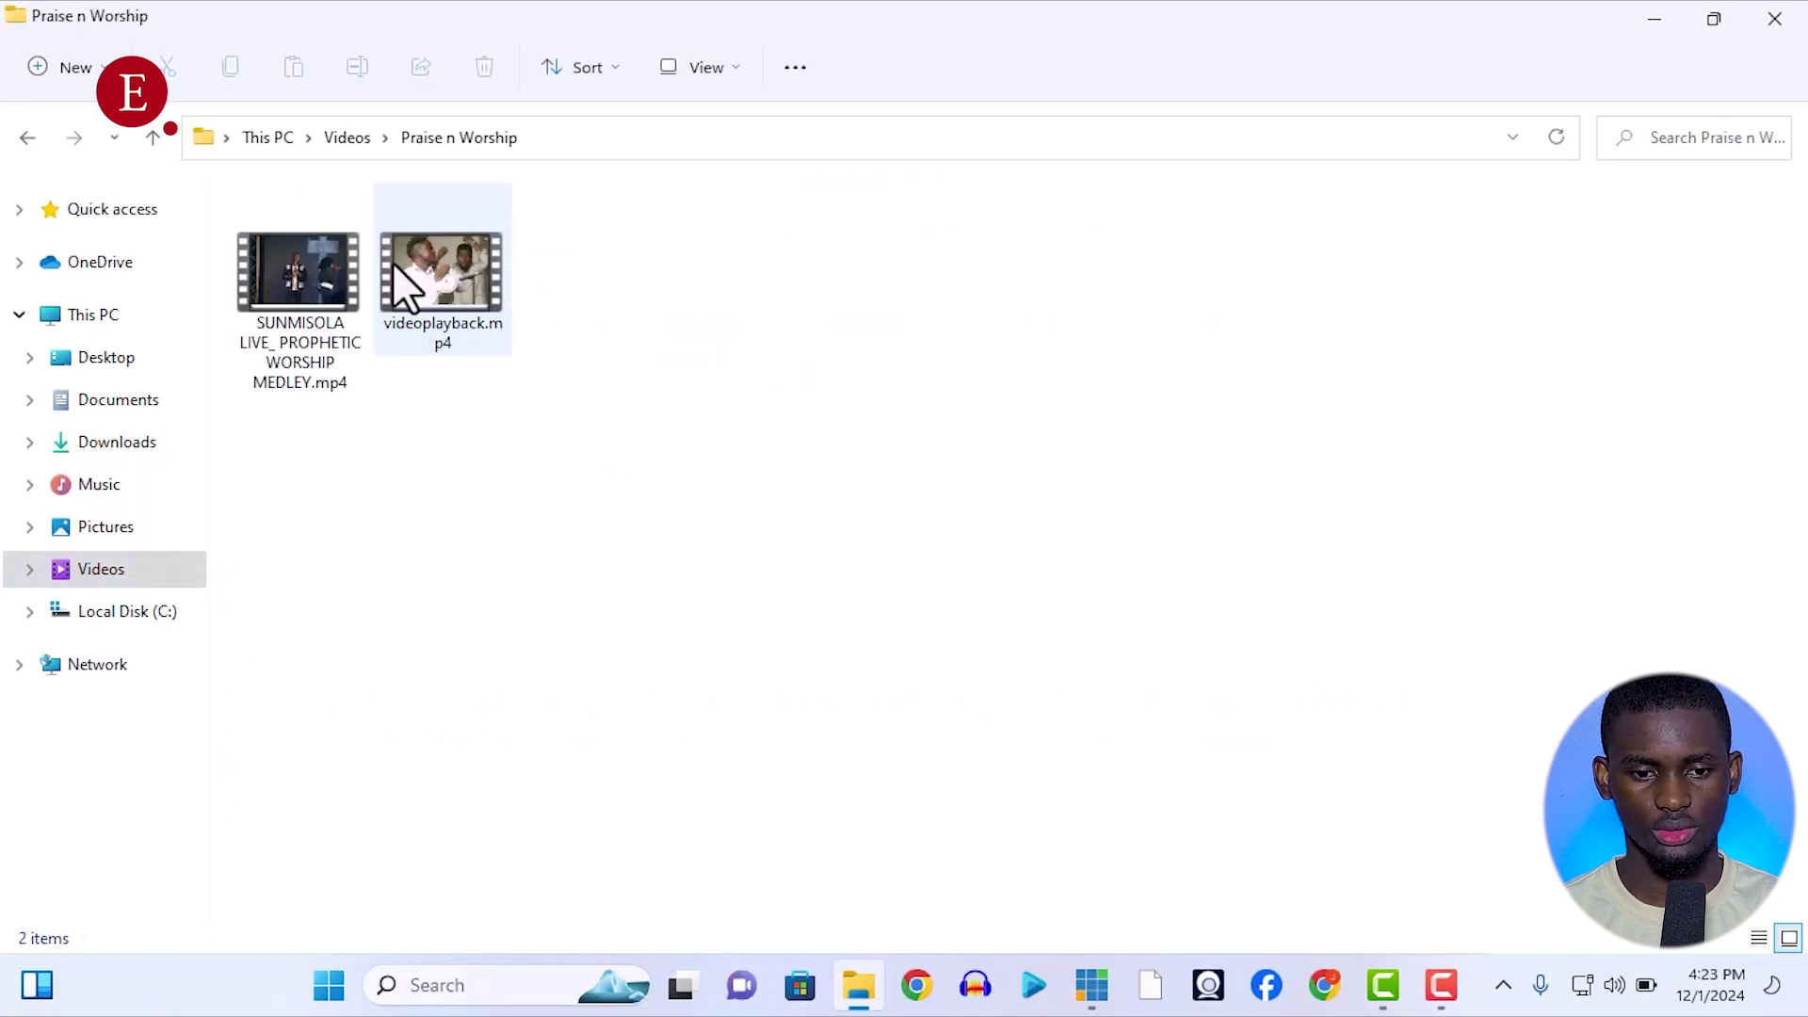
Add SUNMISOLA LIVE_ PROPHETIC WORSHIP MEDLEY.mp4 from the Praise n Worship folder to vMix as a video input.
click(311, 271)
drag(280, 257, 696, 709)
key(alt+Tab)
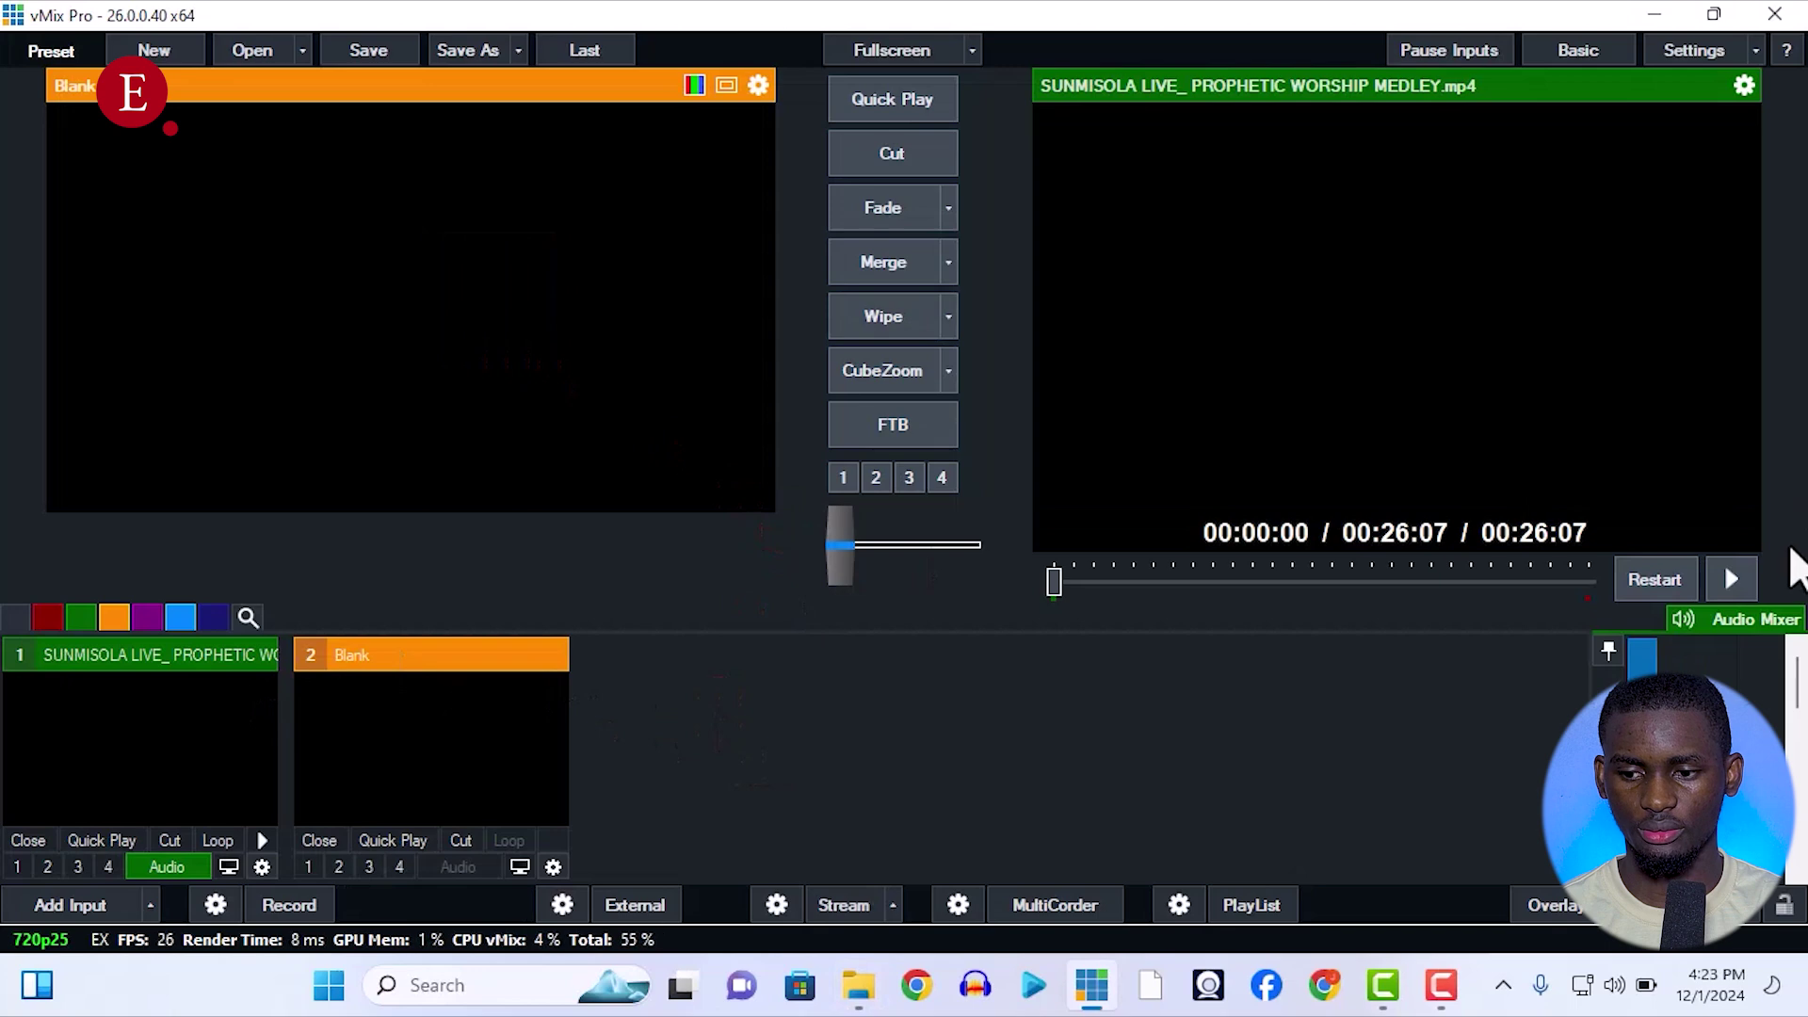
Play the worship medley in the output window, skip to about 3 minutes in, and pause it.
click(1737, 579)
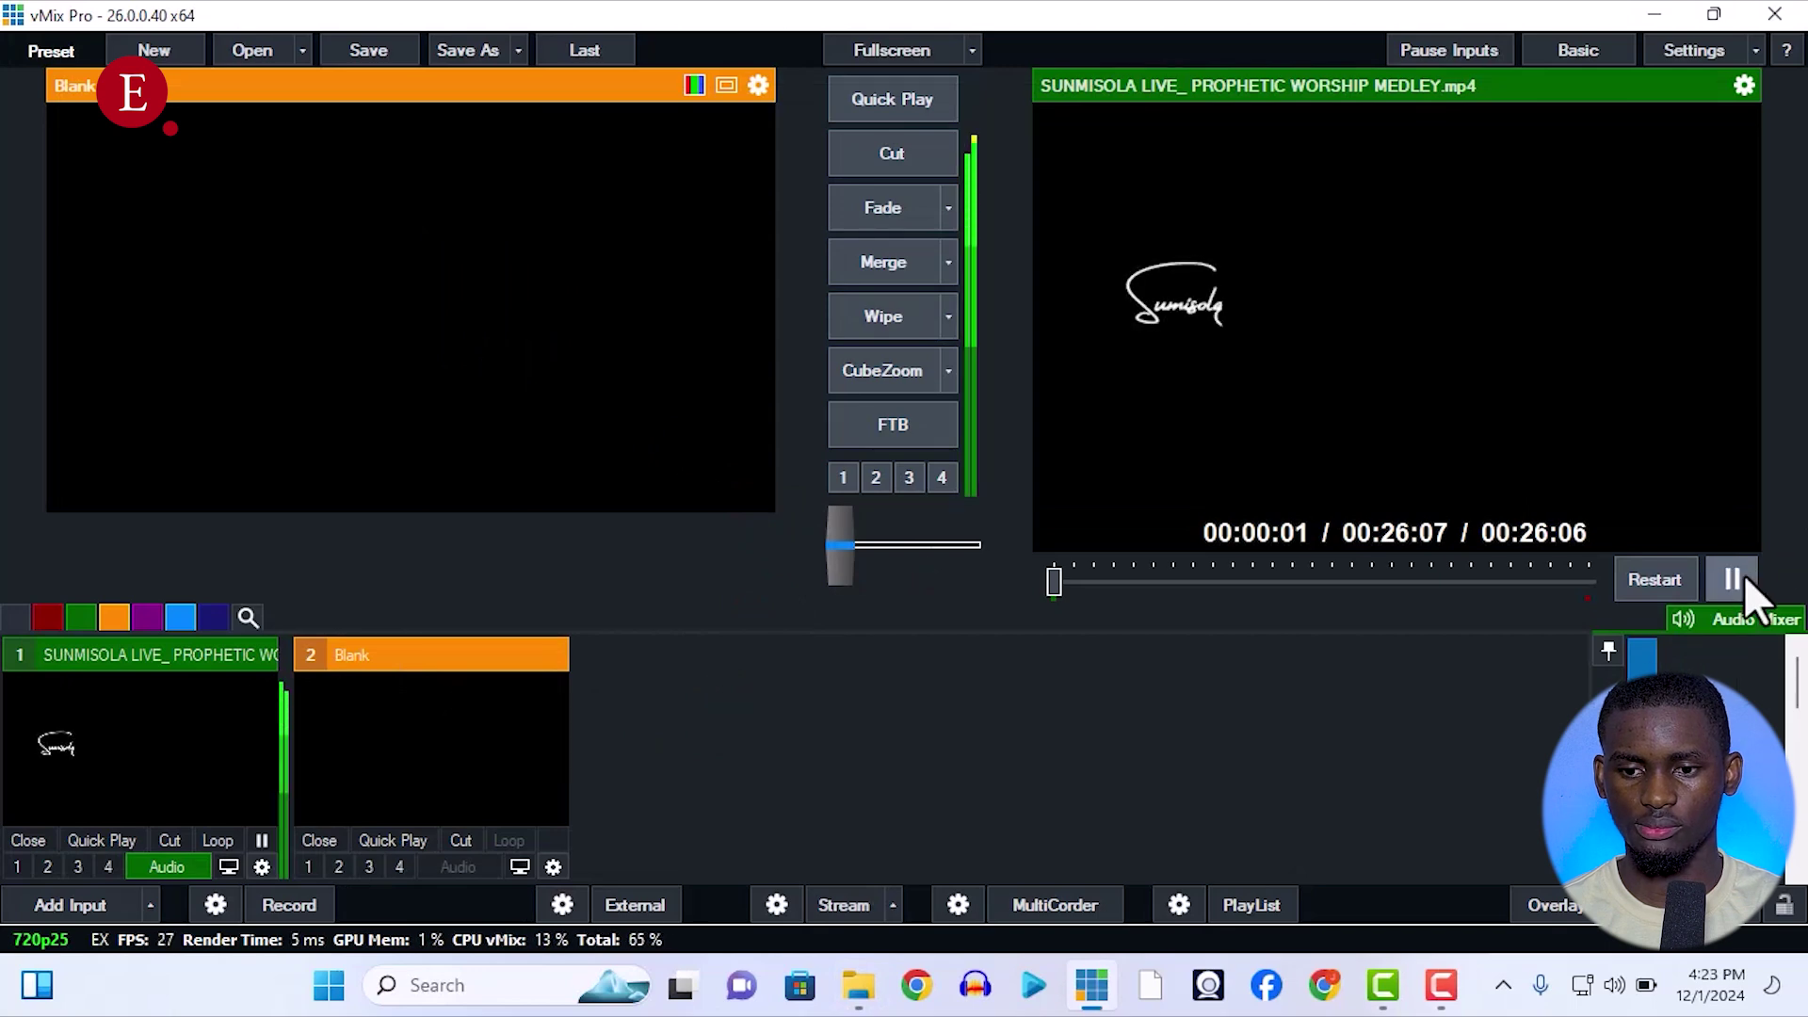
drag(1321, 576, 1117, 585)
click(1738, 580)
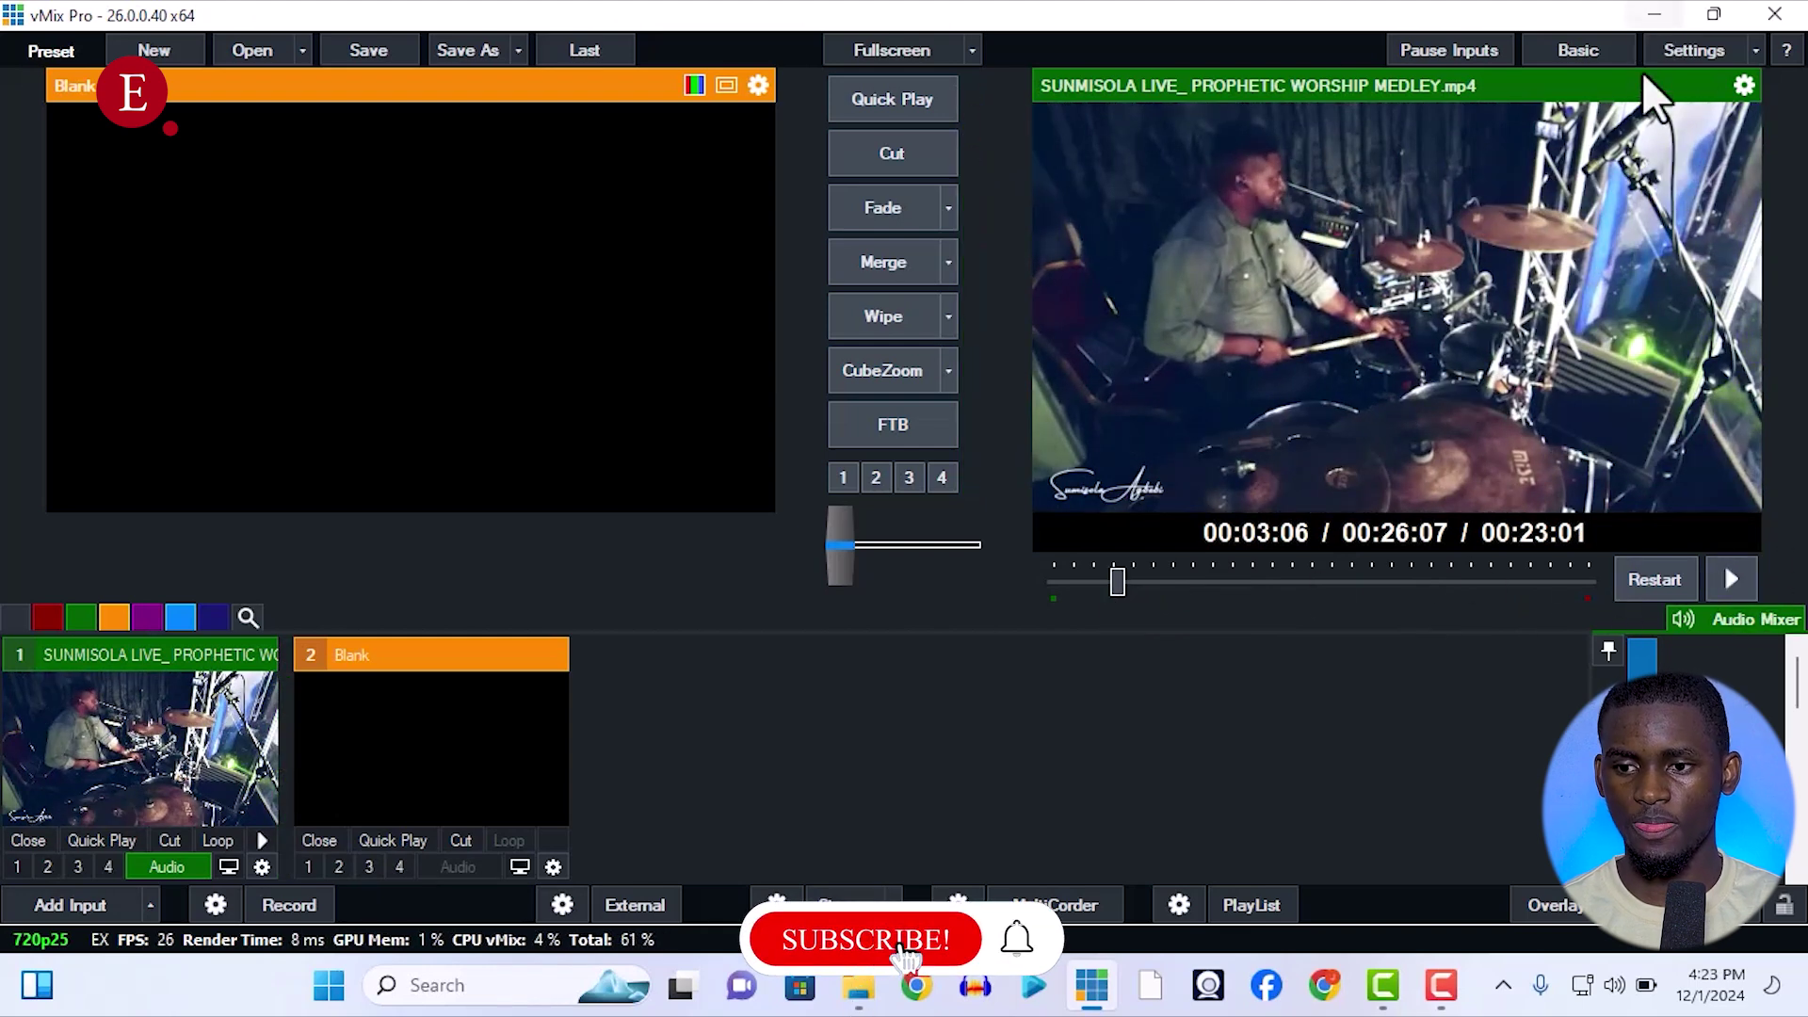
In the vMix audio output settings, assign CABLE-A Input (VB-Audio Cable A) to bus A and accept the settings.
click(1693, 58)
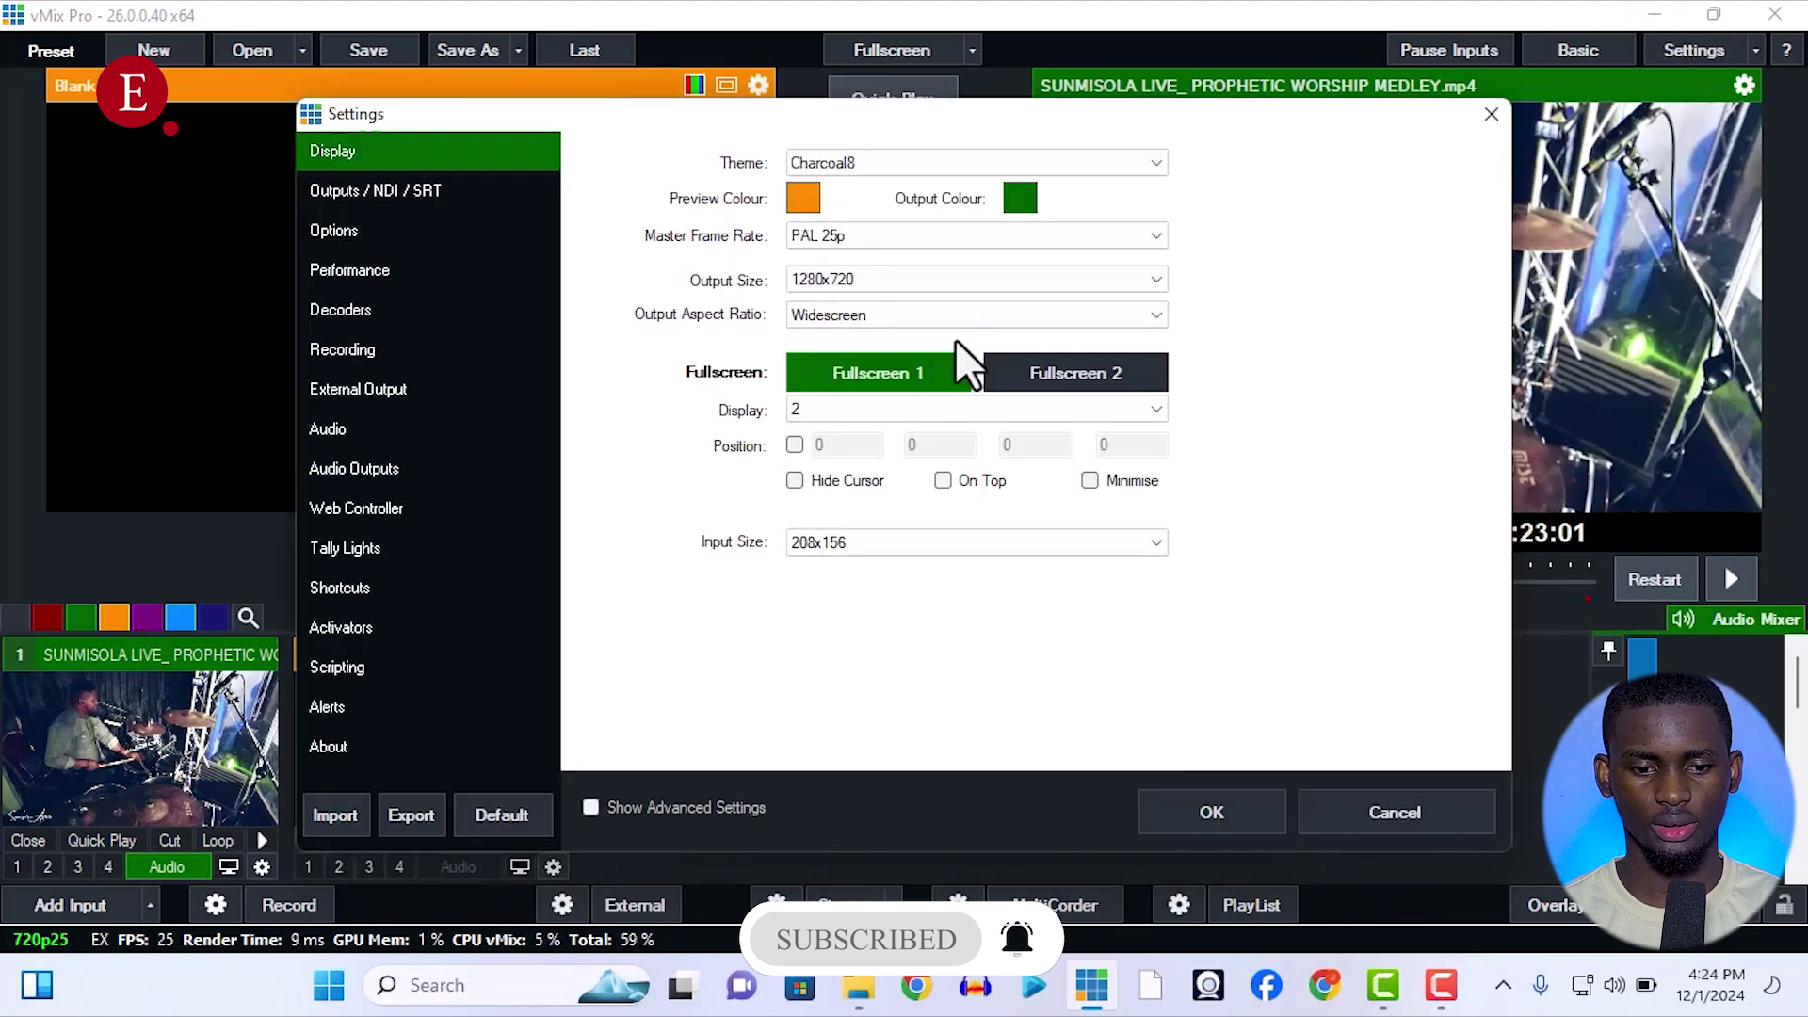
click(381, 471)
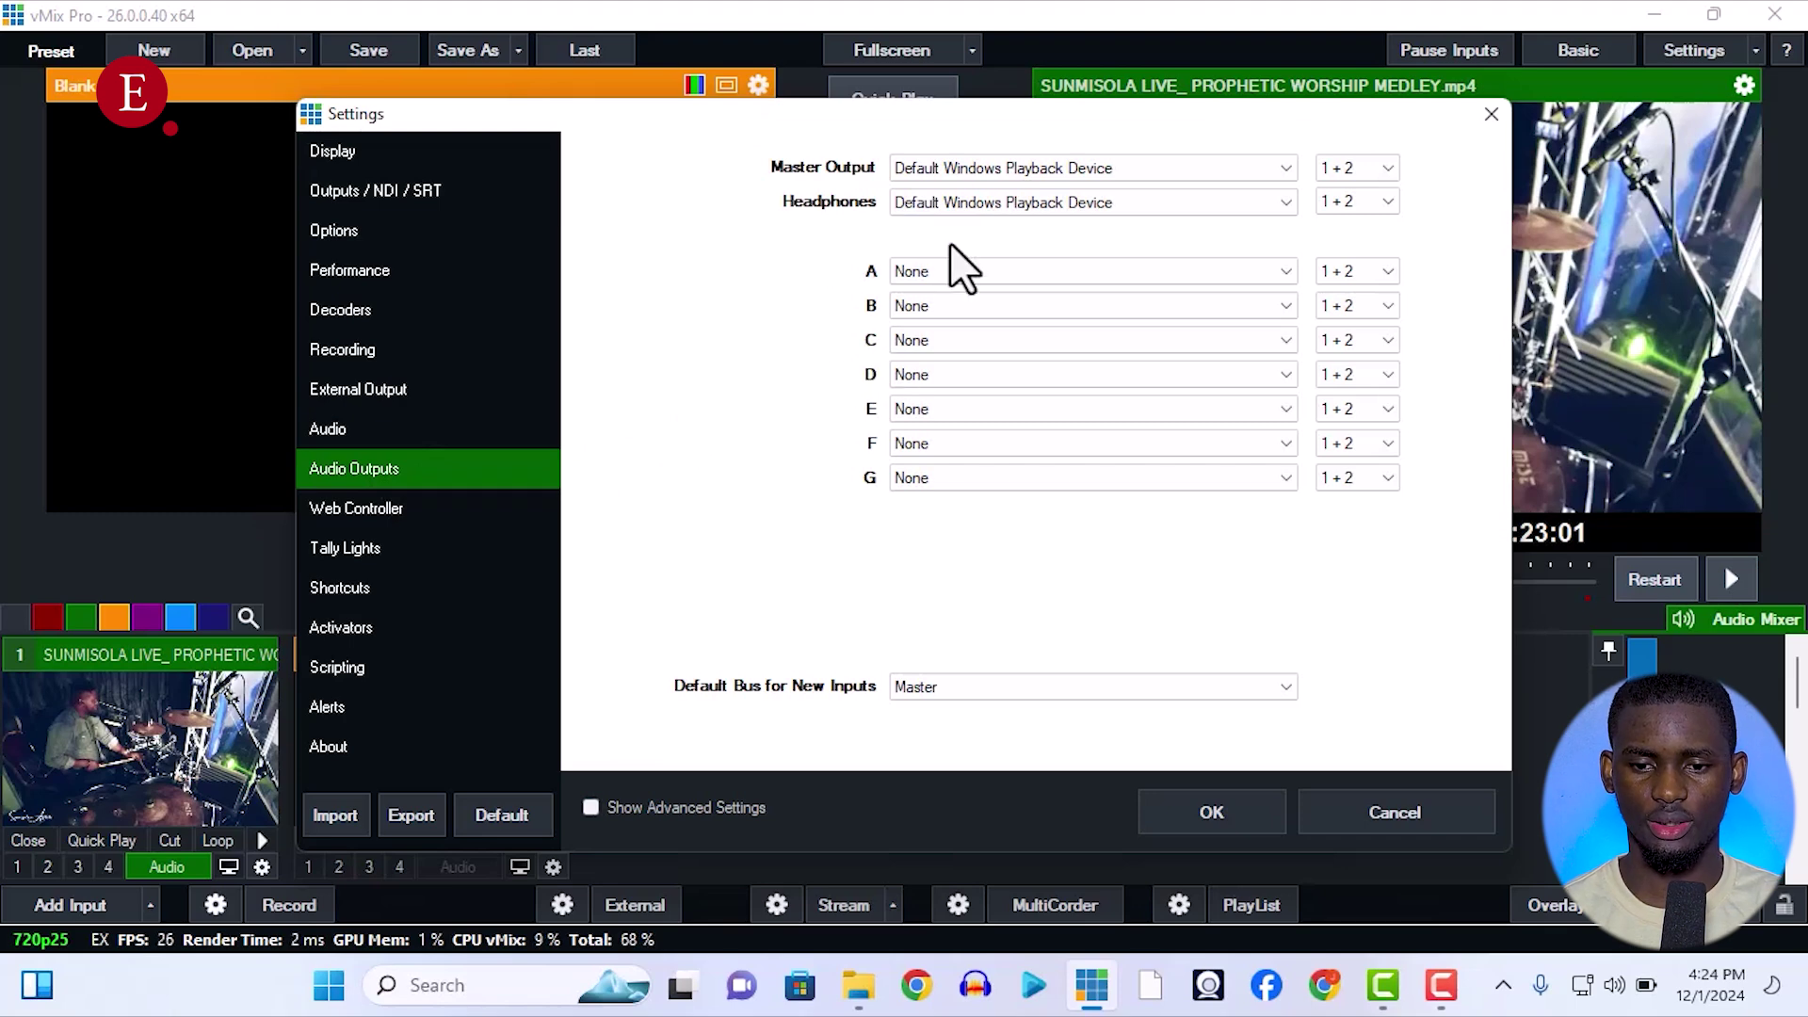
click(979, 273)
click(980, 275)
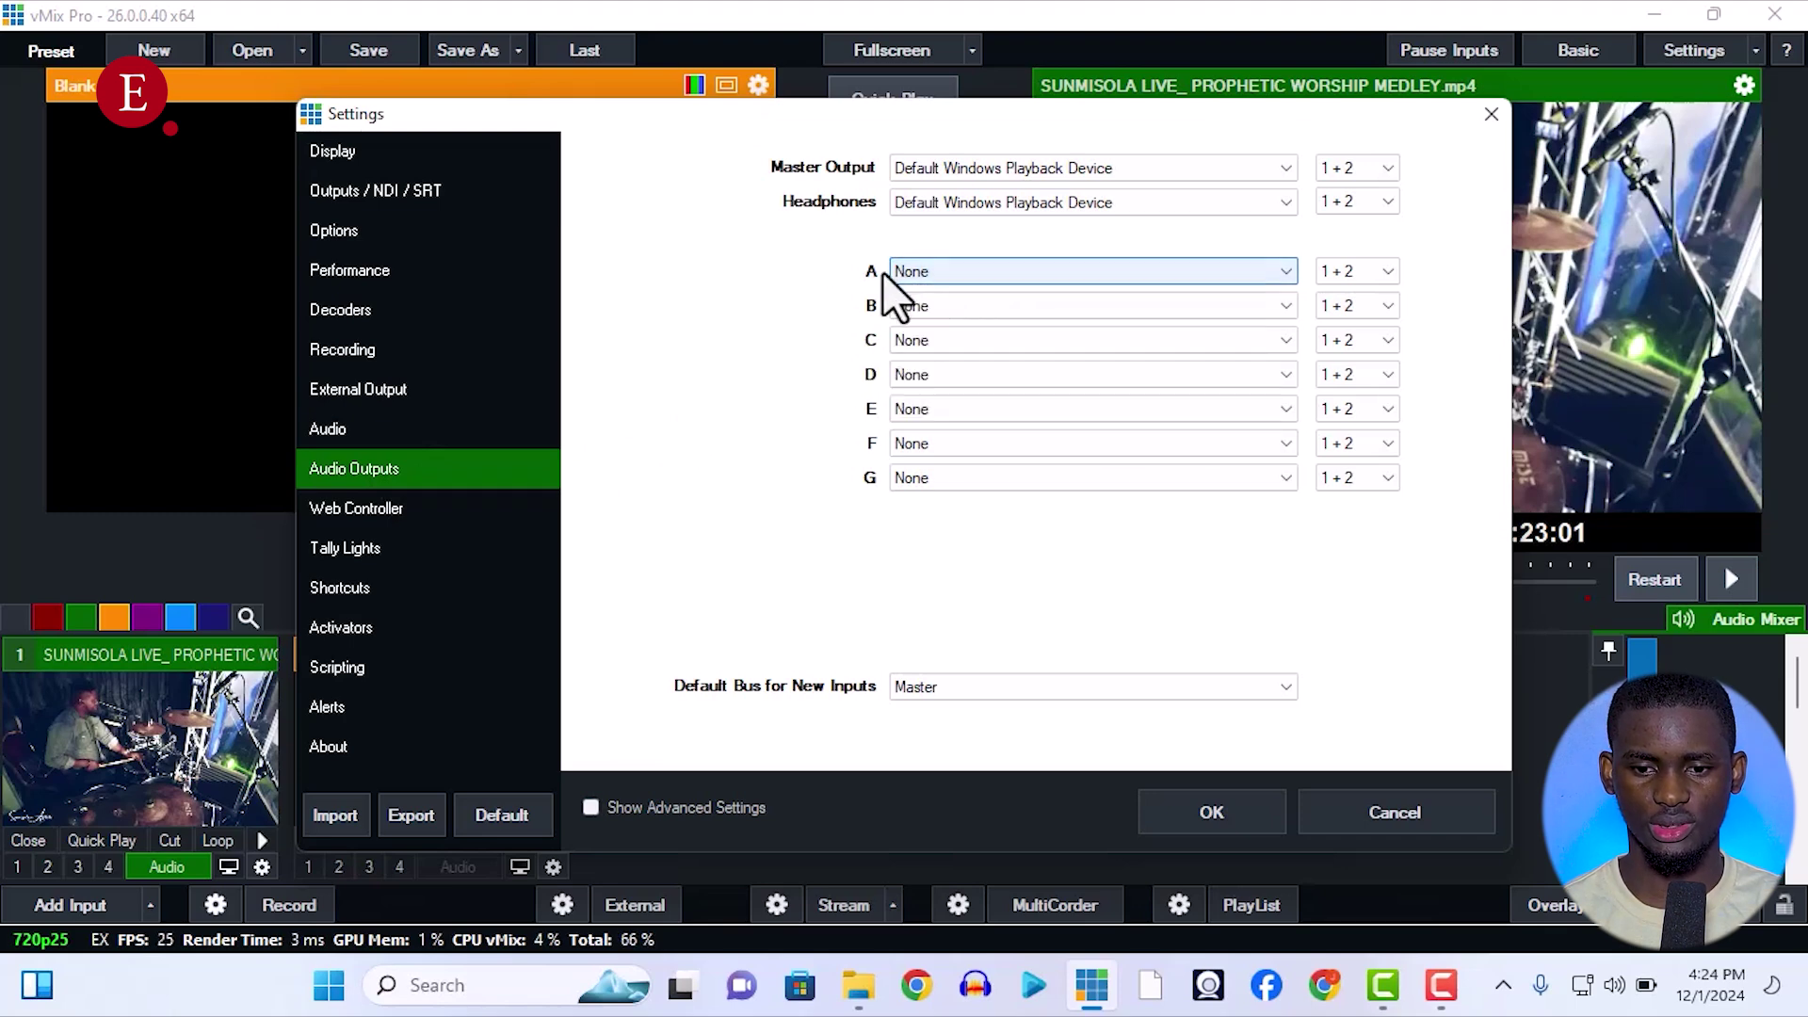
click(994, 279)
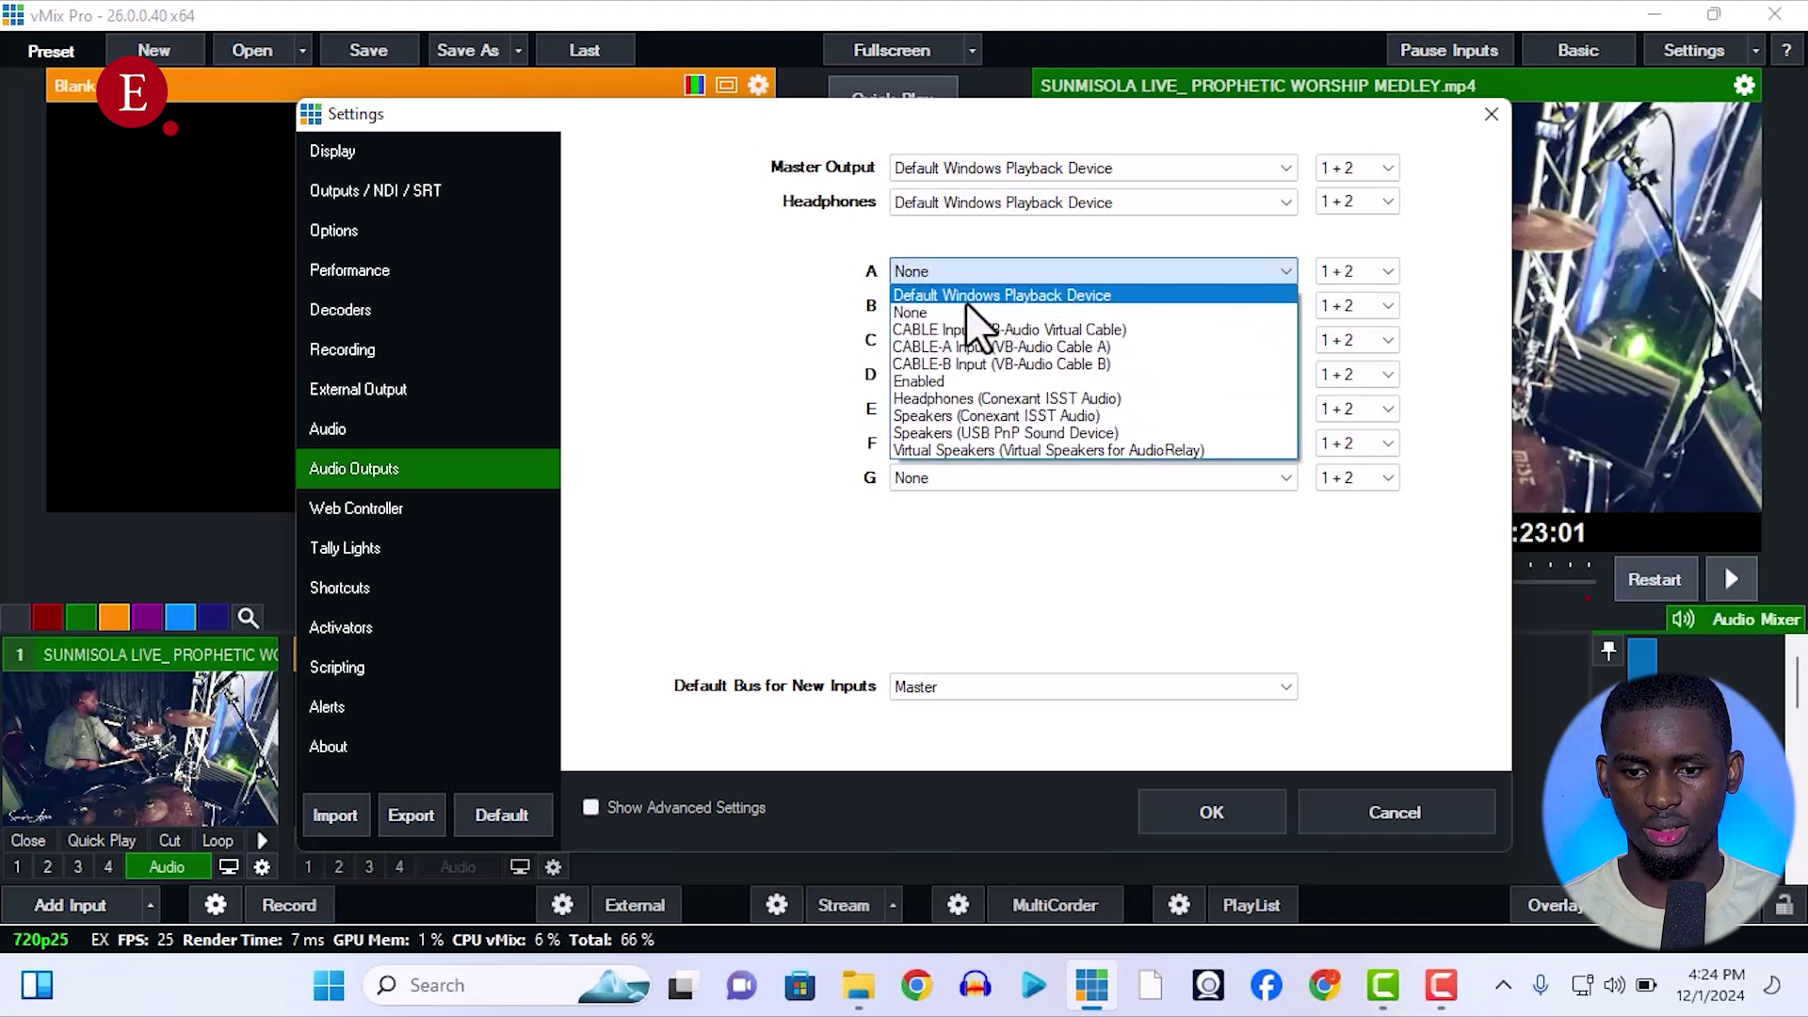
click(1040, 348)
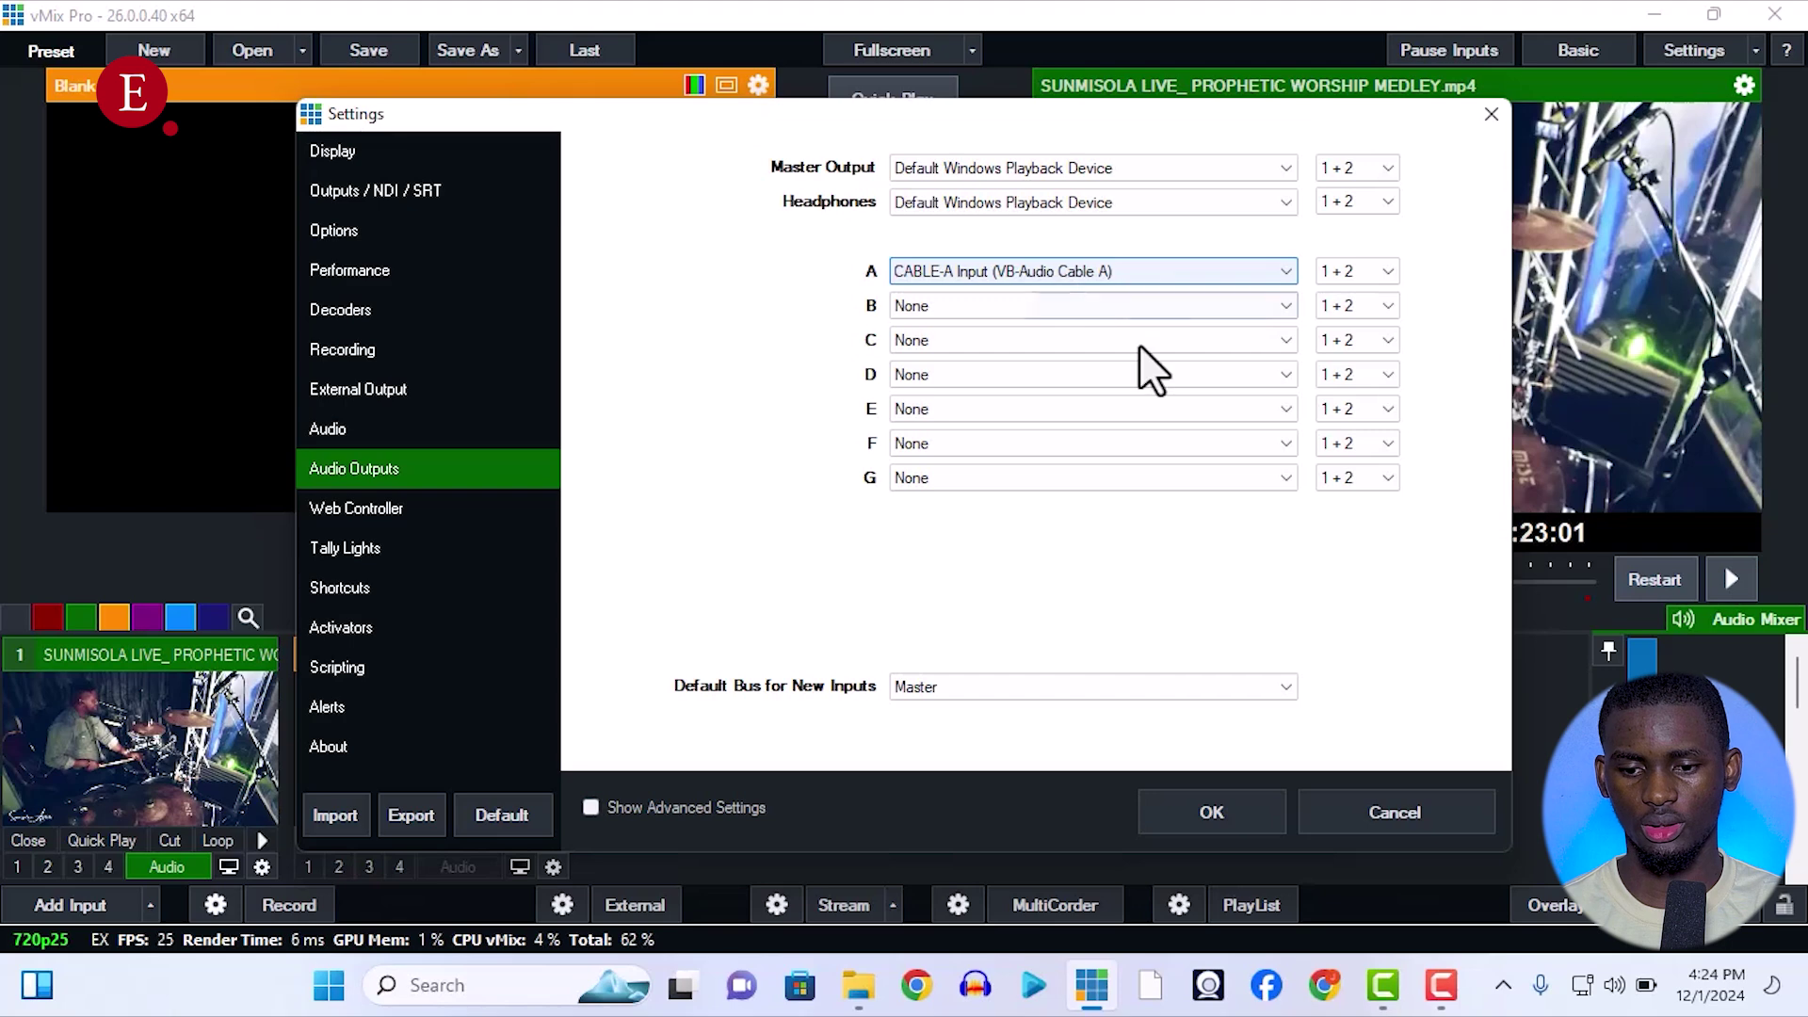
click(1189, 823)
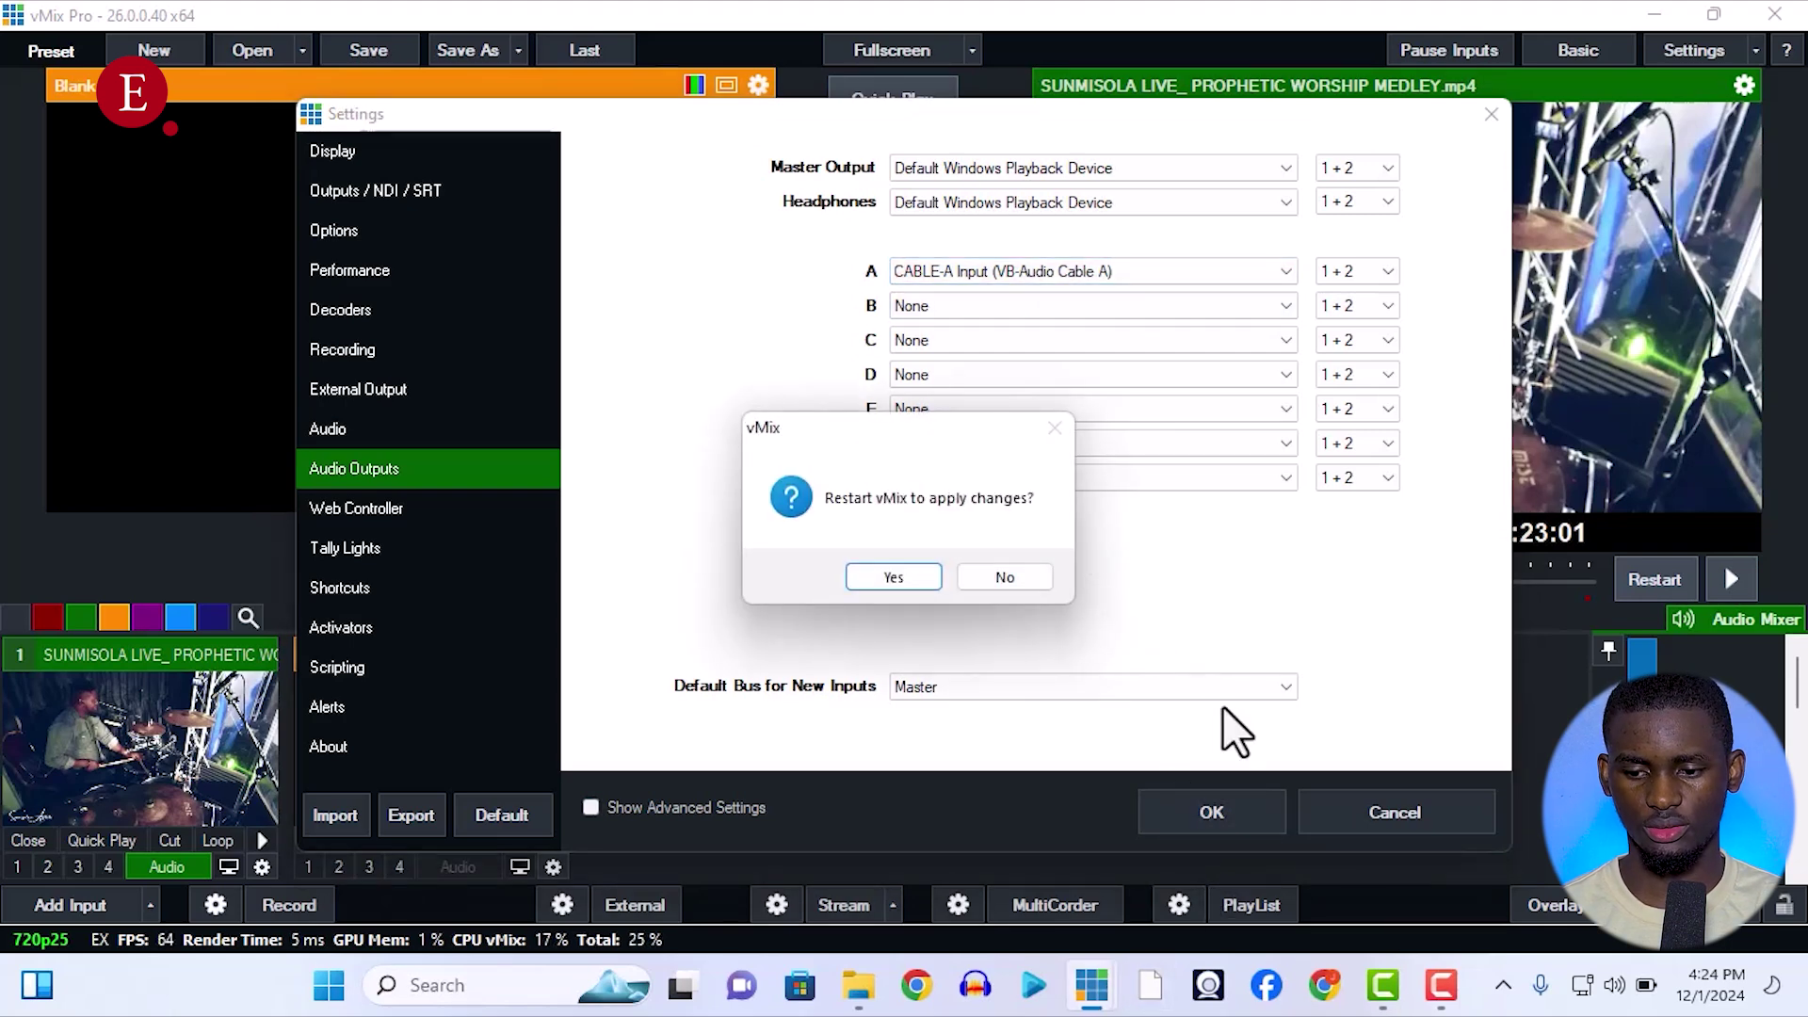
Toggle Wi-Fi in the Windows quick settings and restart vMix to apply the audio output change.
click(1605, 989)
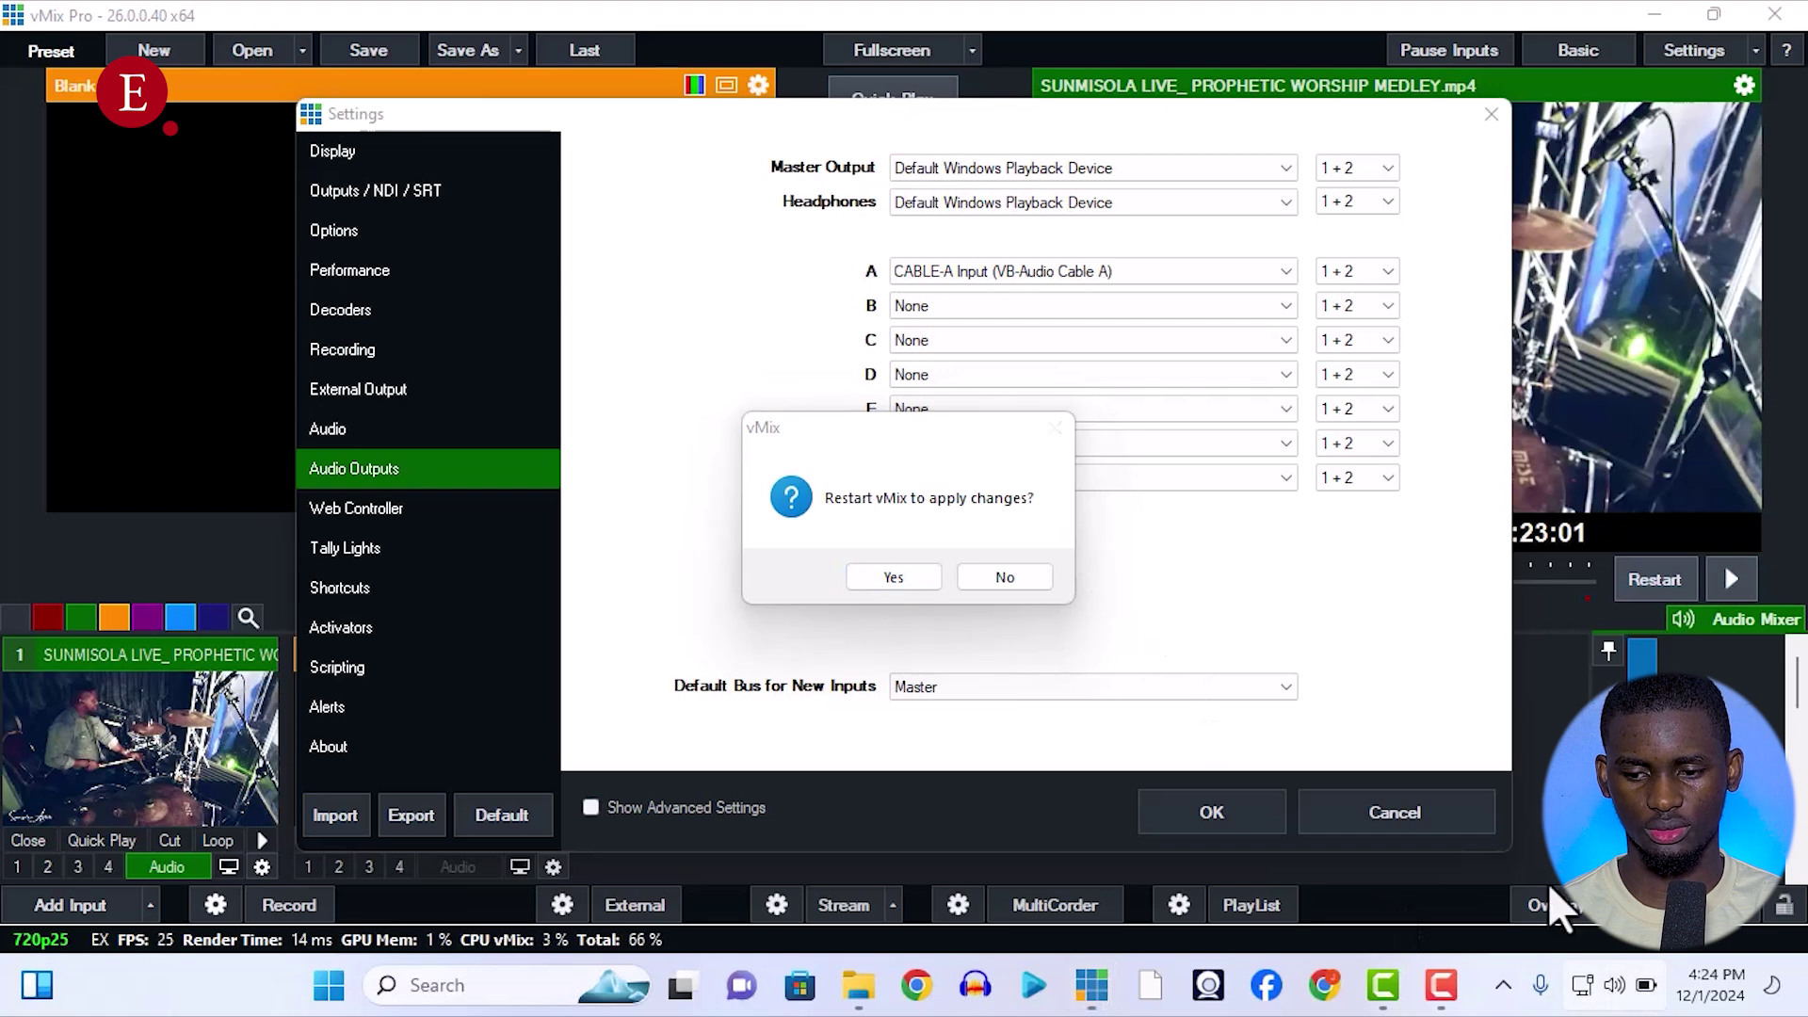
click(1578, 985)
click(1363, 448)
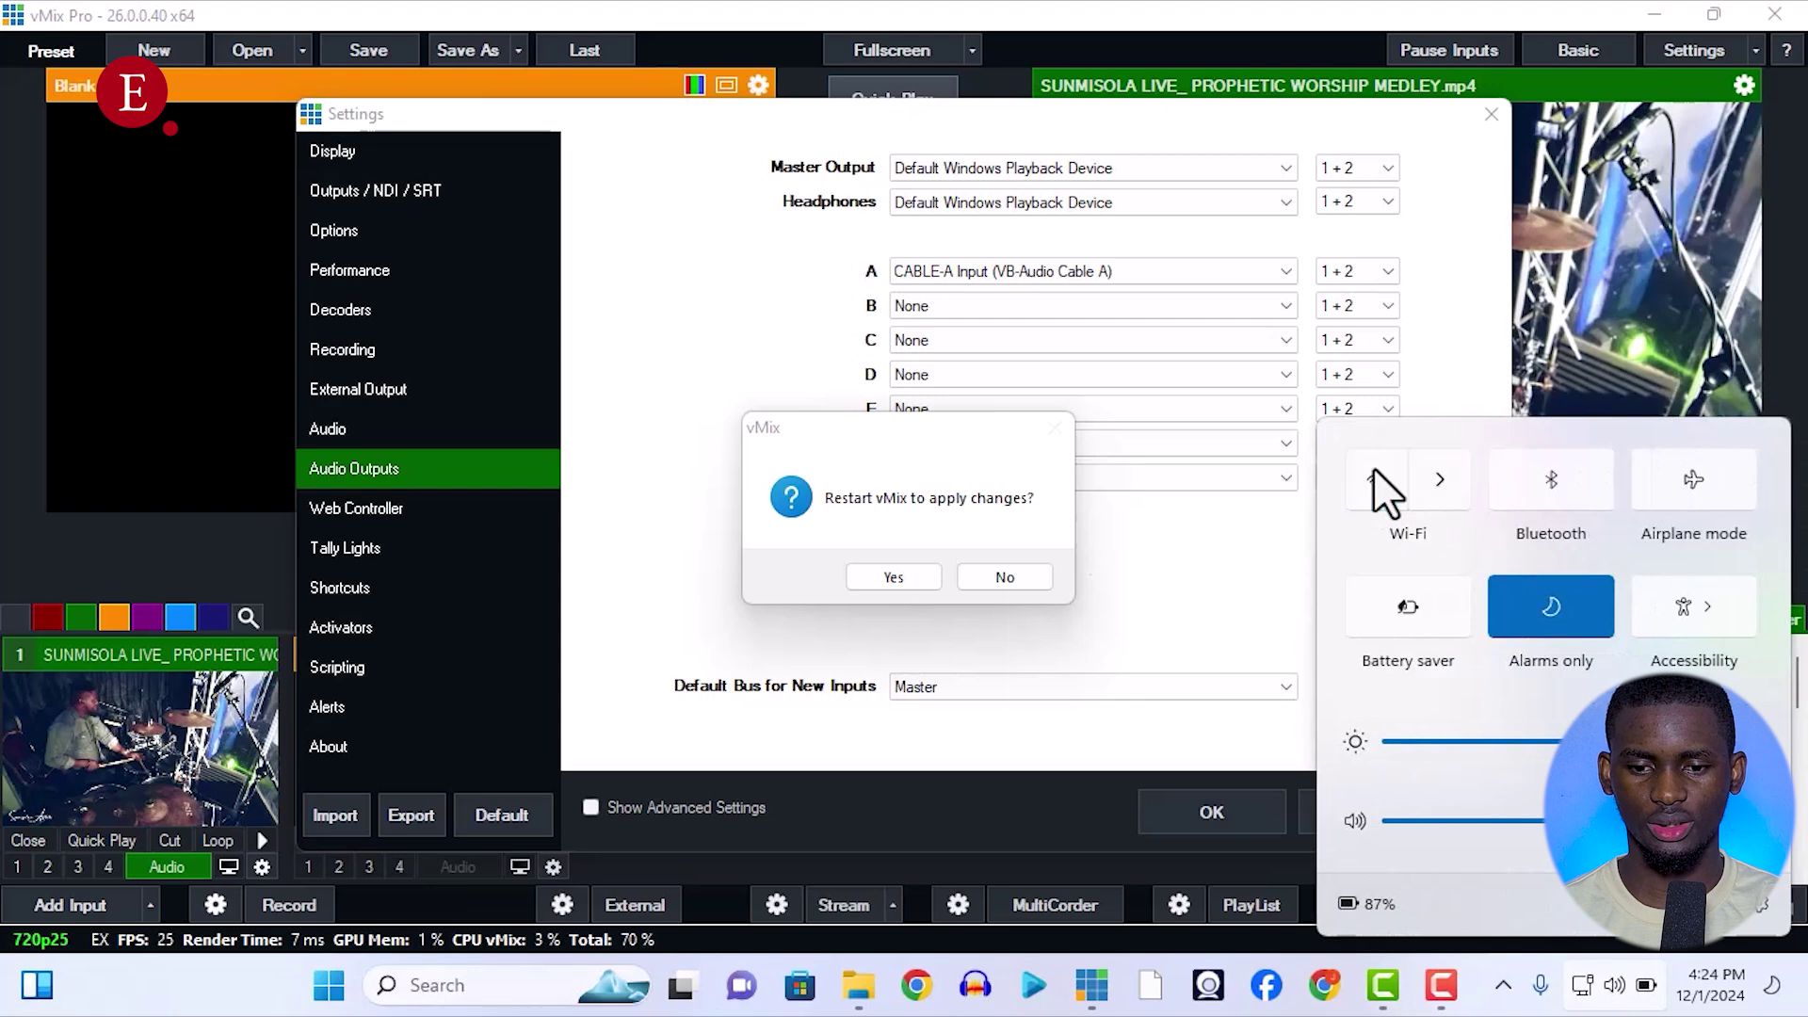
click(872, 577)
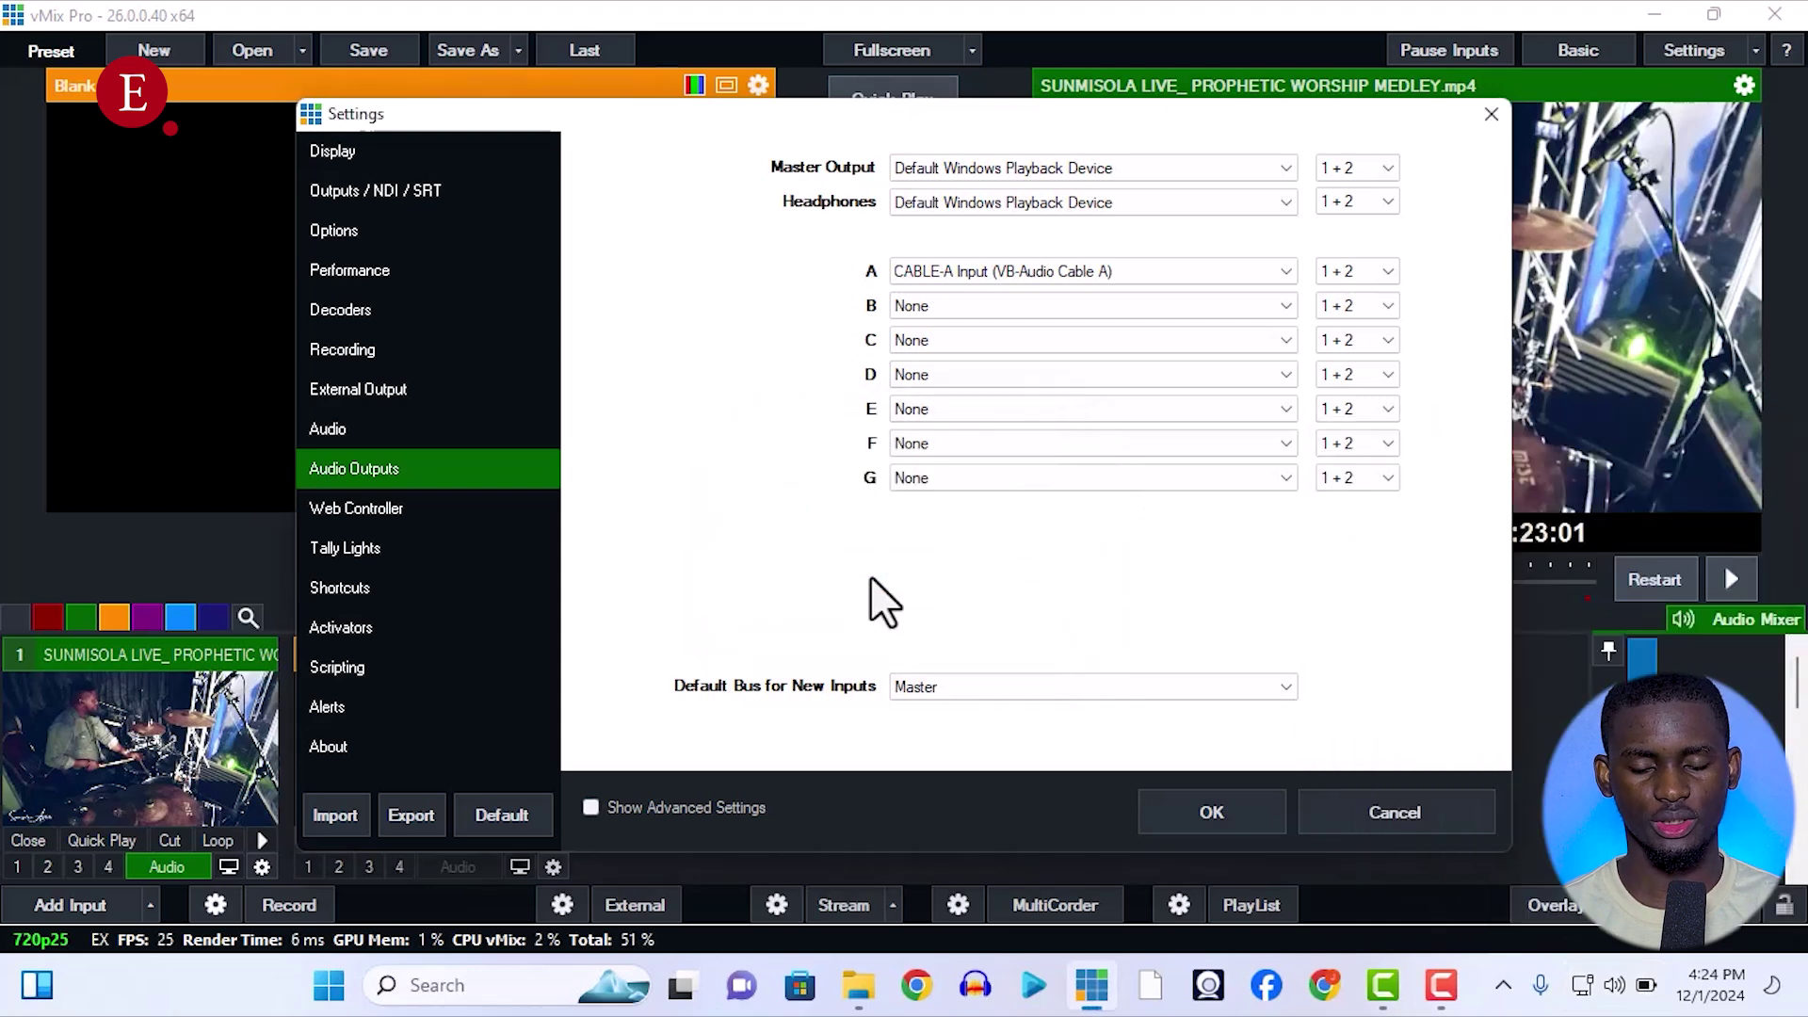
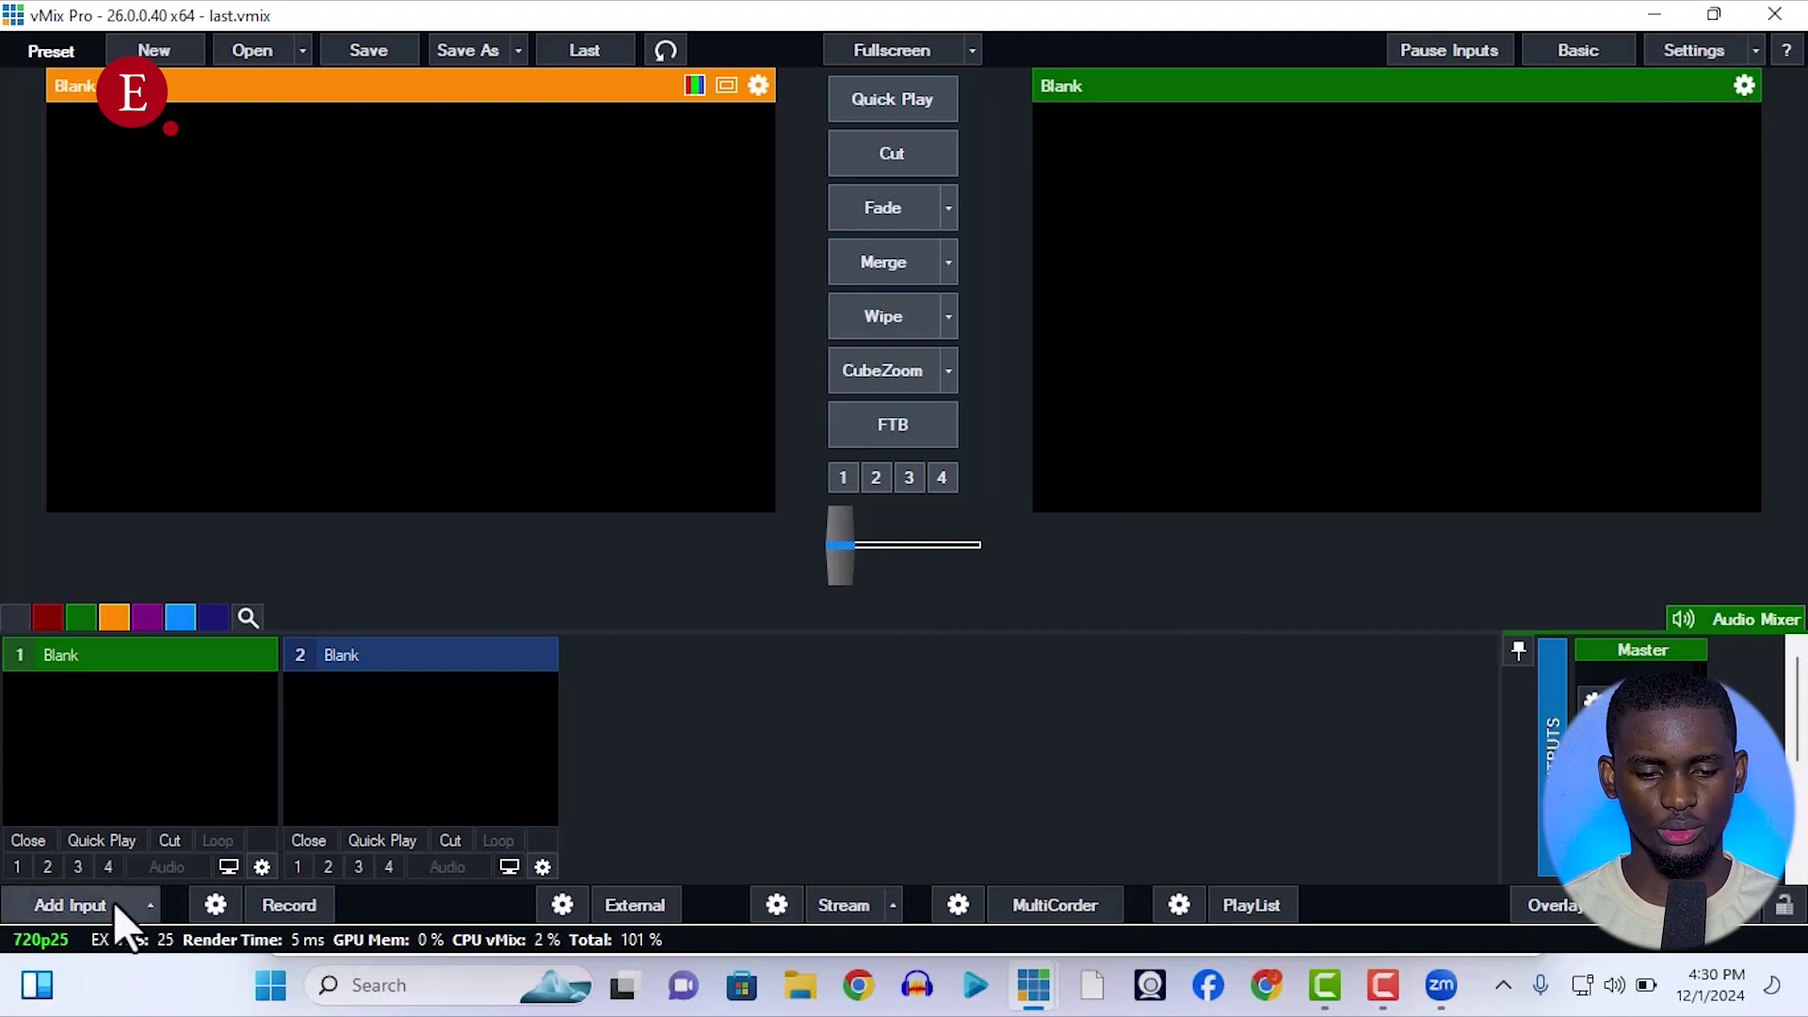
Add an audio input that uses the device Microphone (USB PnP Sound Device).
click(95, 902)
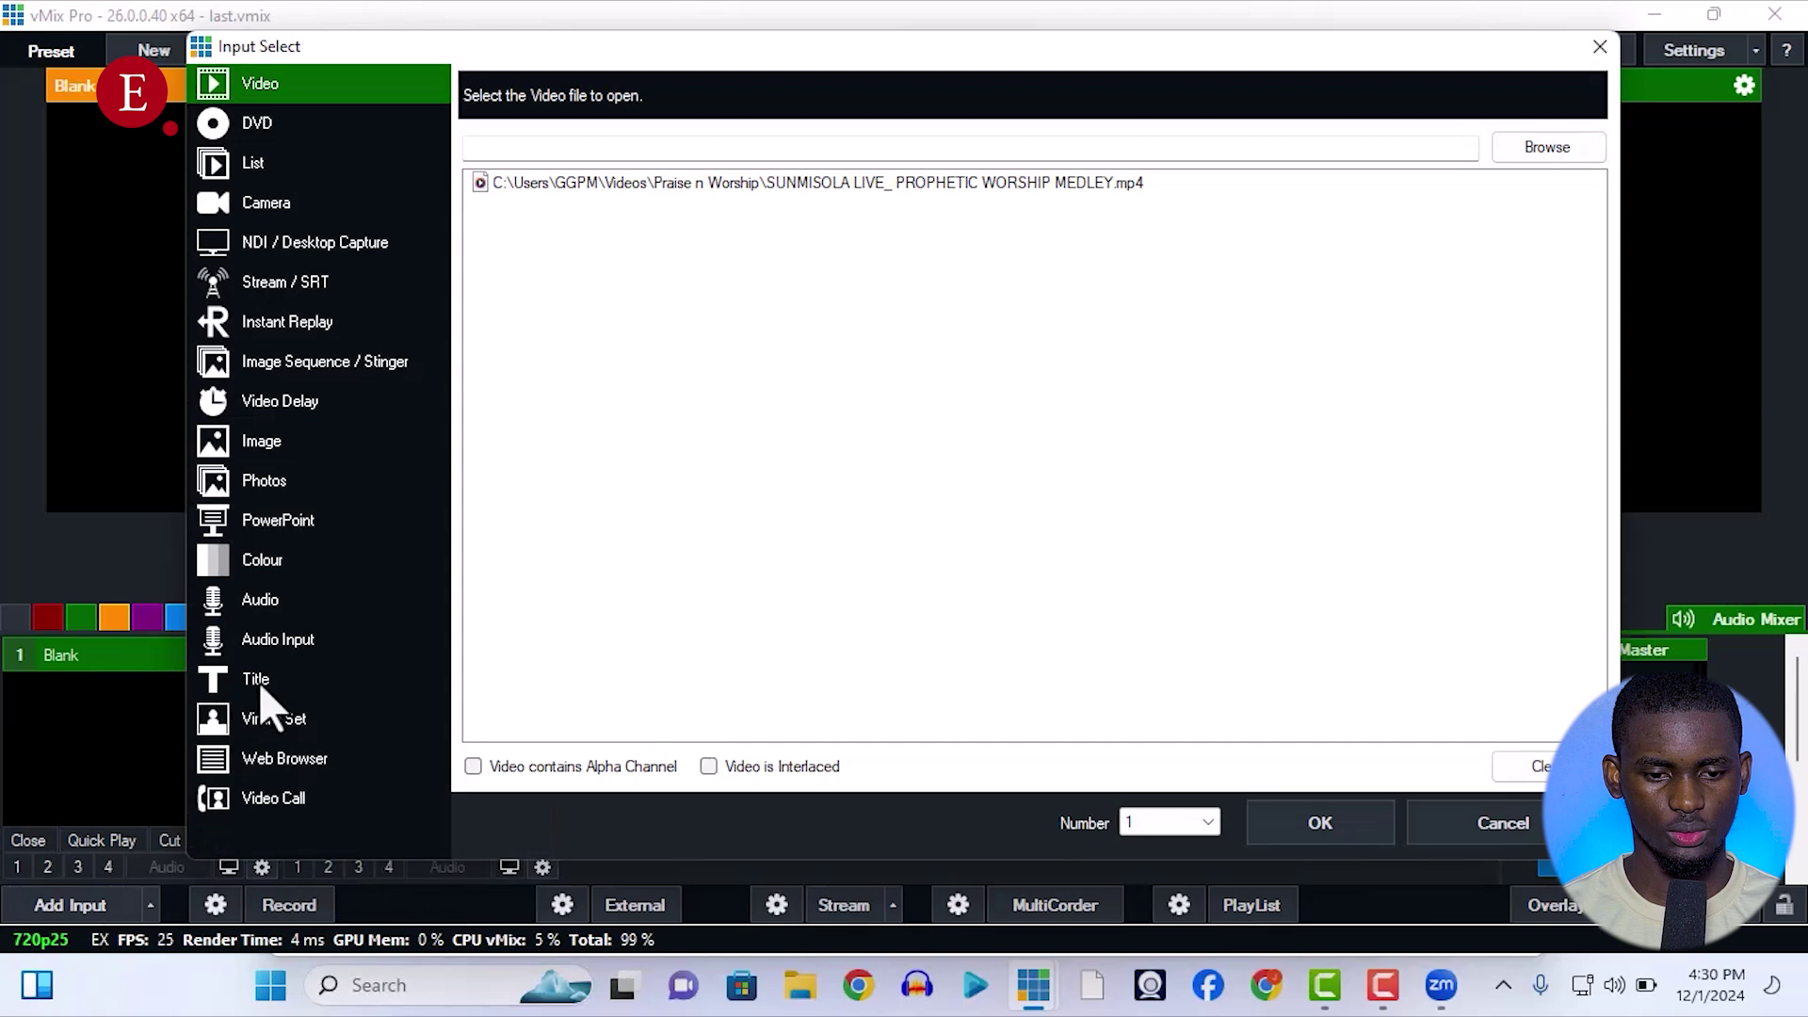
click(290, 644)
click(788, 103)
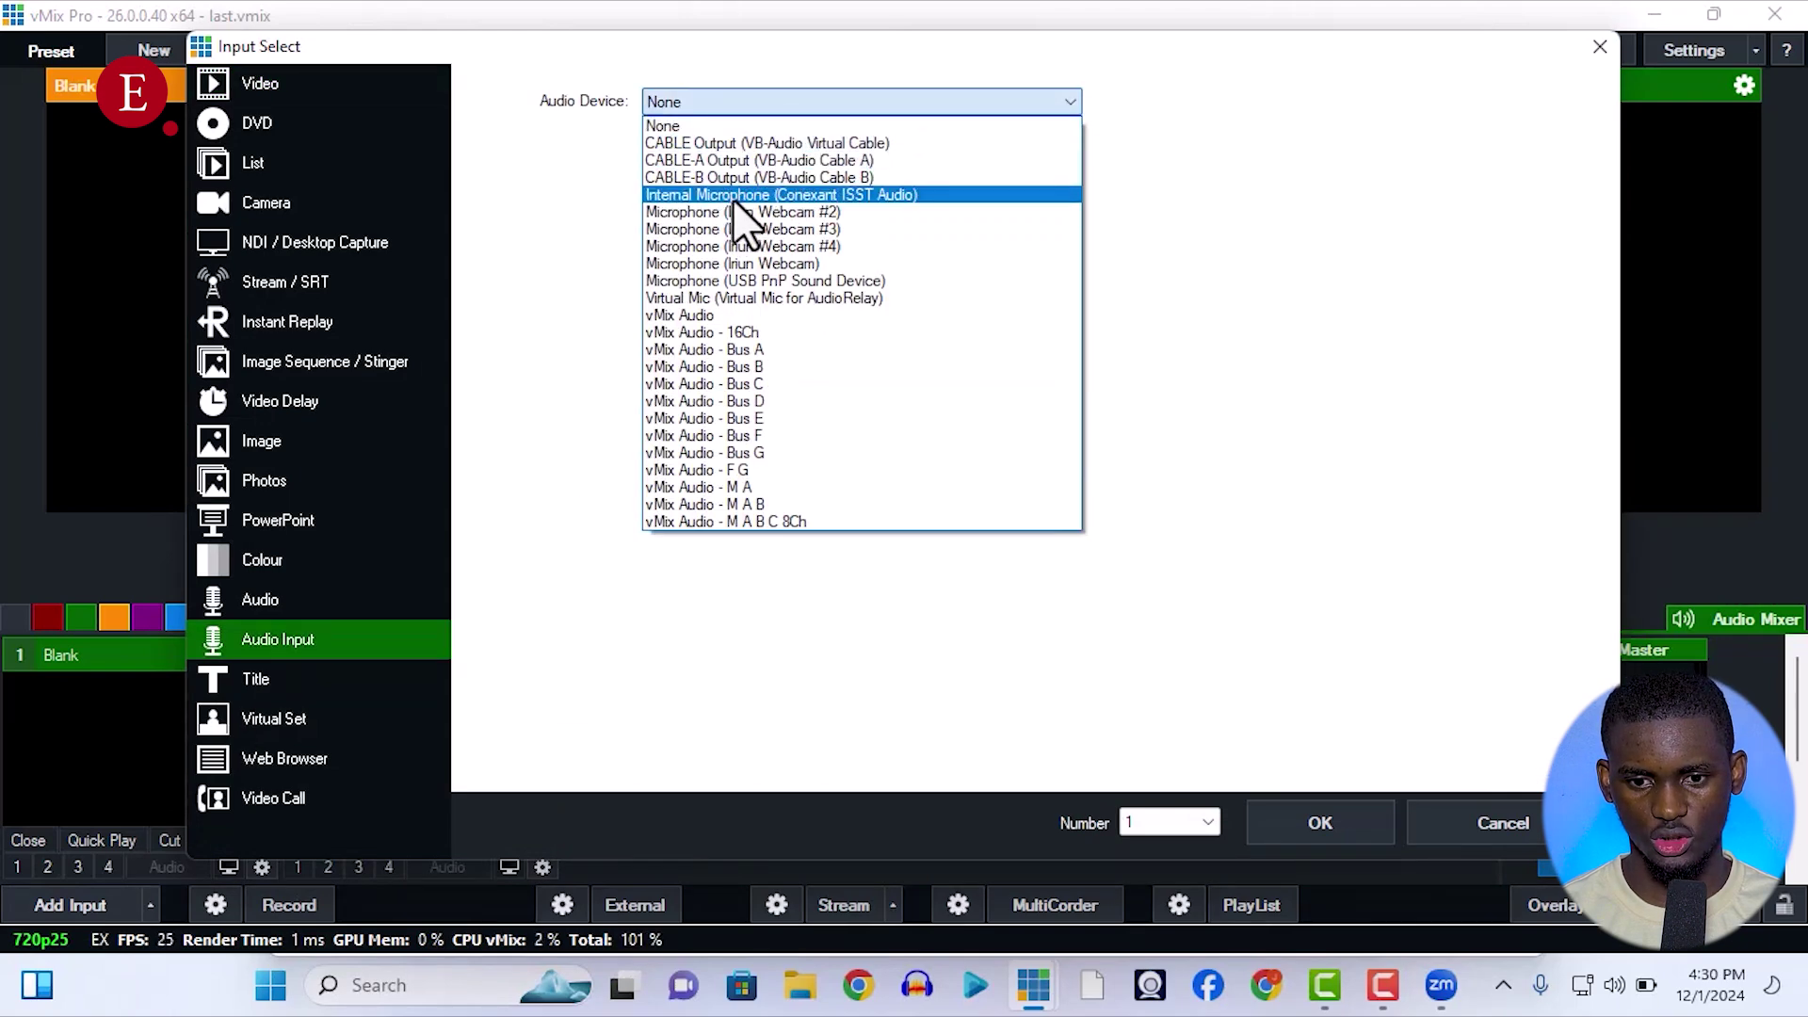
click(727, 279)
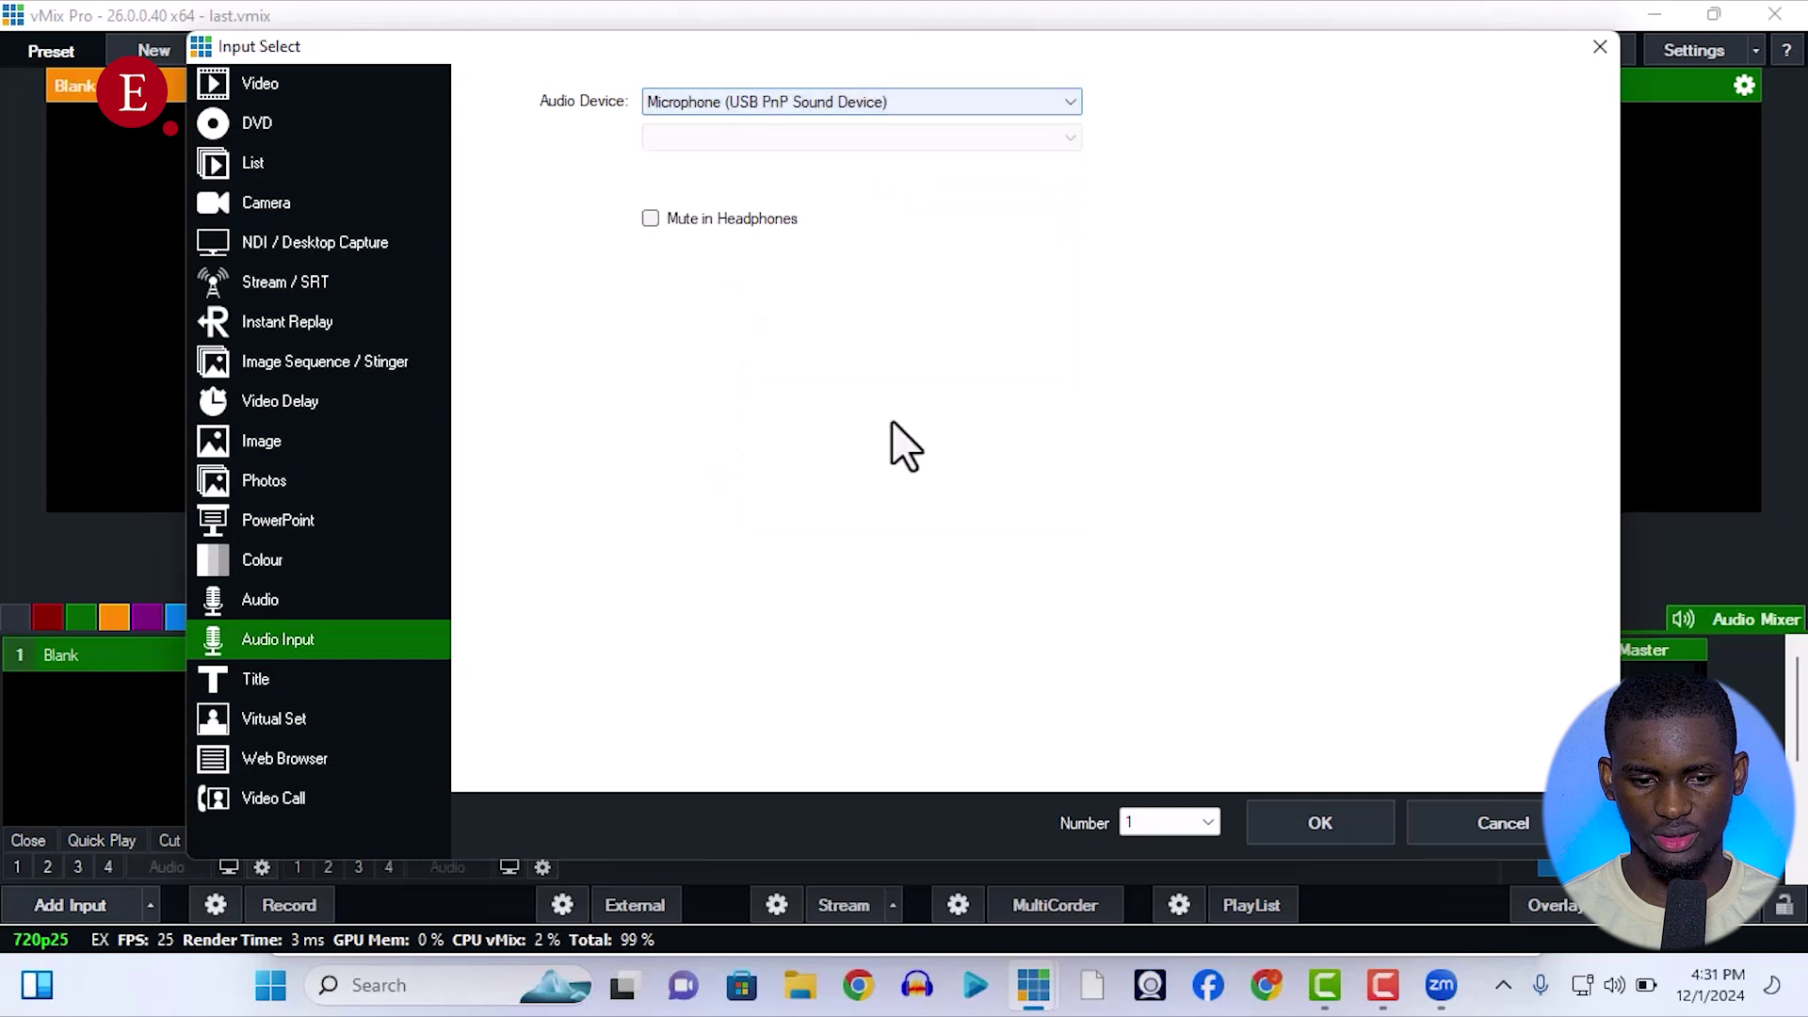
click(1331, 836)
Mute the system speakers and turn on the audio of the Audio Microphone input.
click(164, 864)
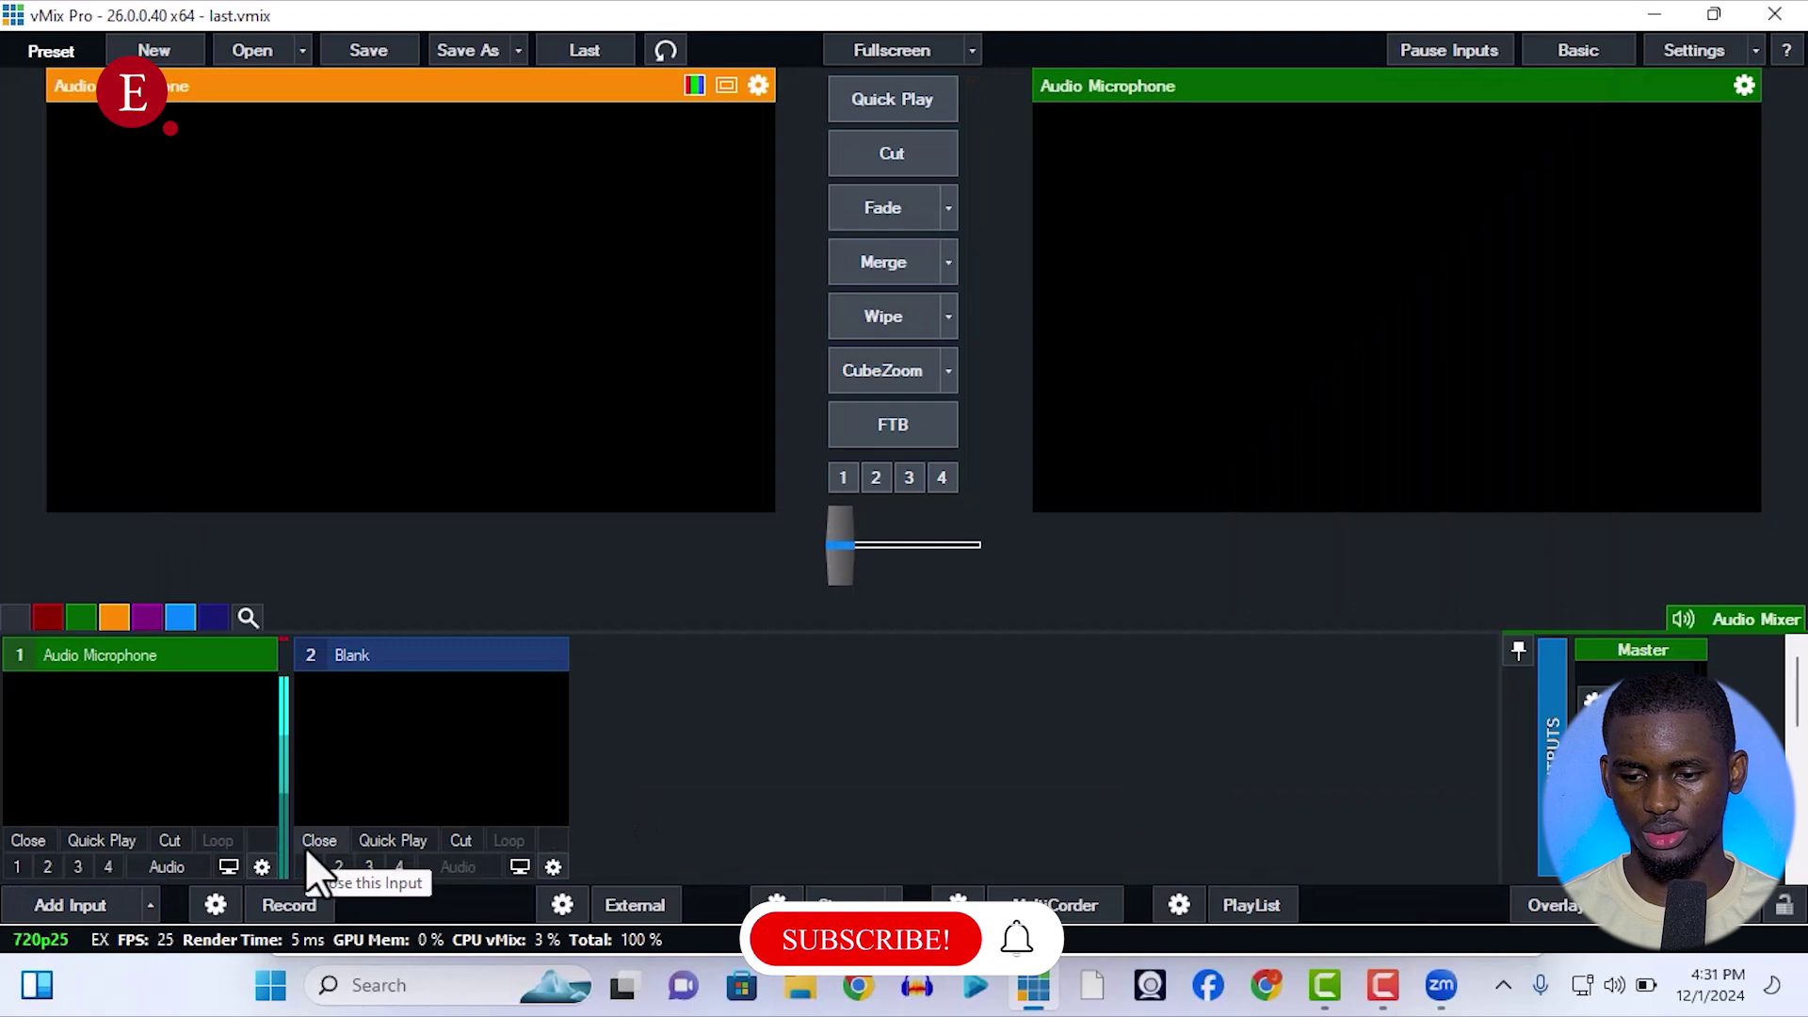
click(1613, 985)
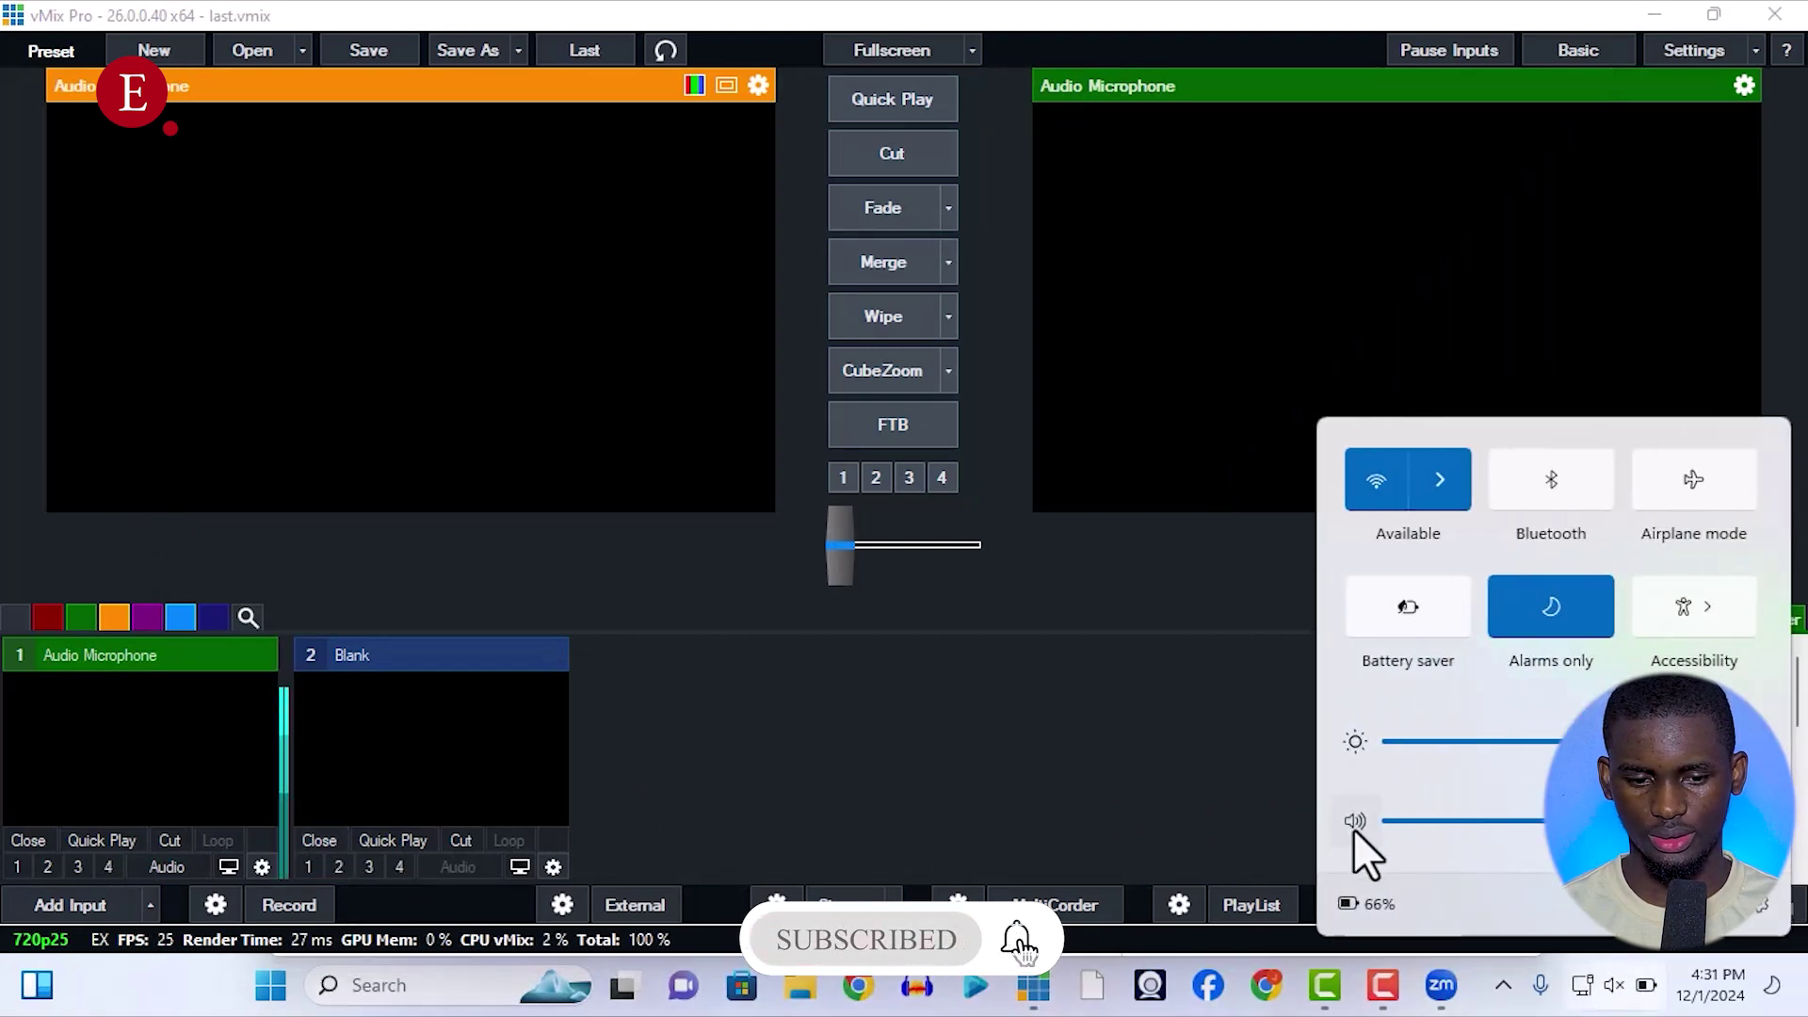
click(1105, 734)
click(167, 866)
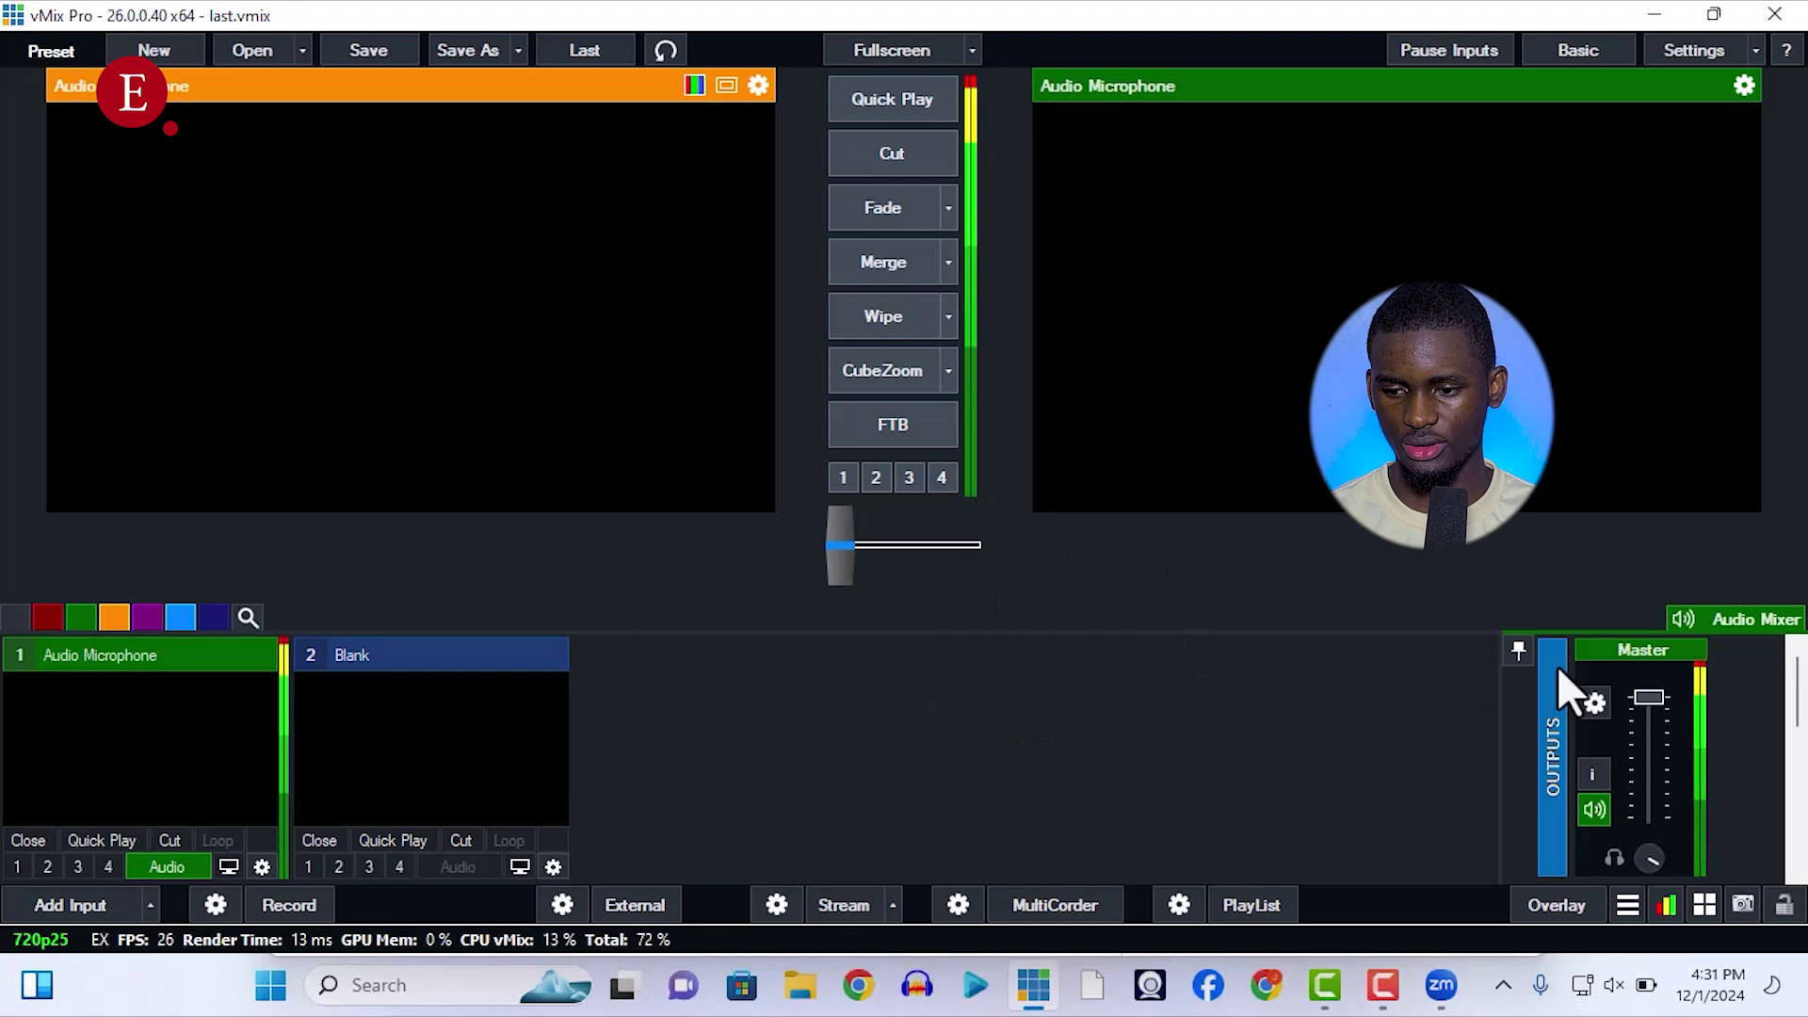
Lower the Audio Microphone's volume fader in the audio mixer and send the microphone to bus A.
drag(1797, 697, 1798, 810)
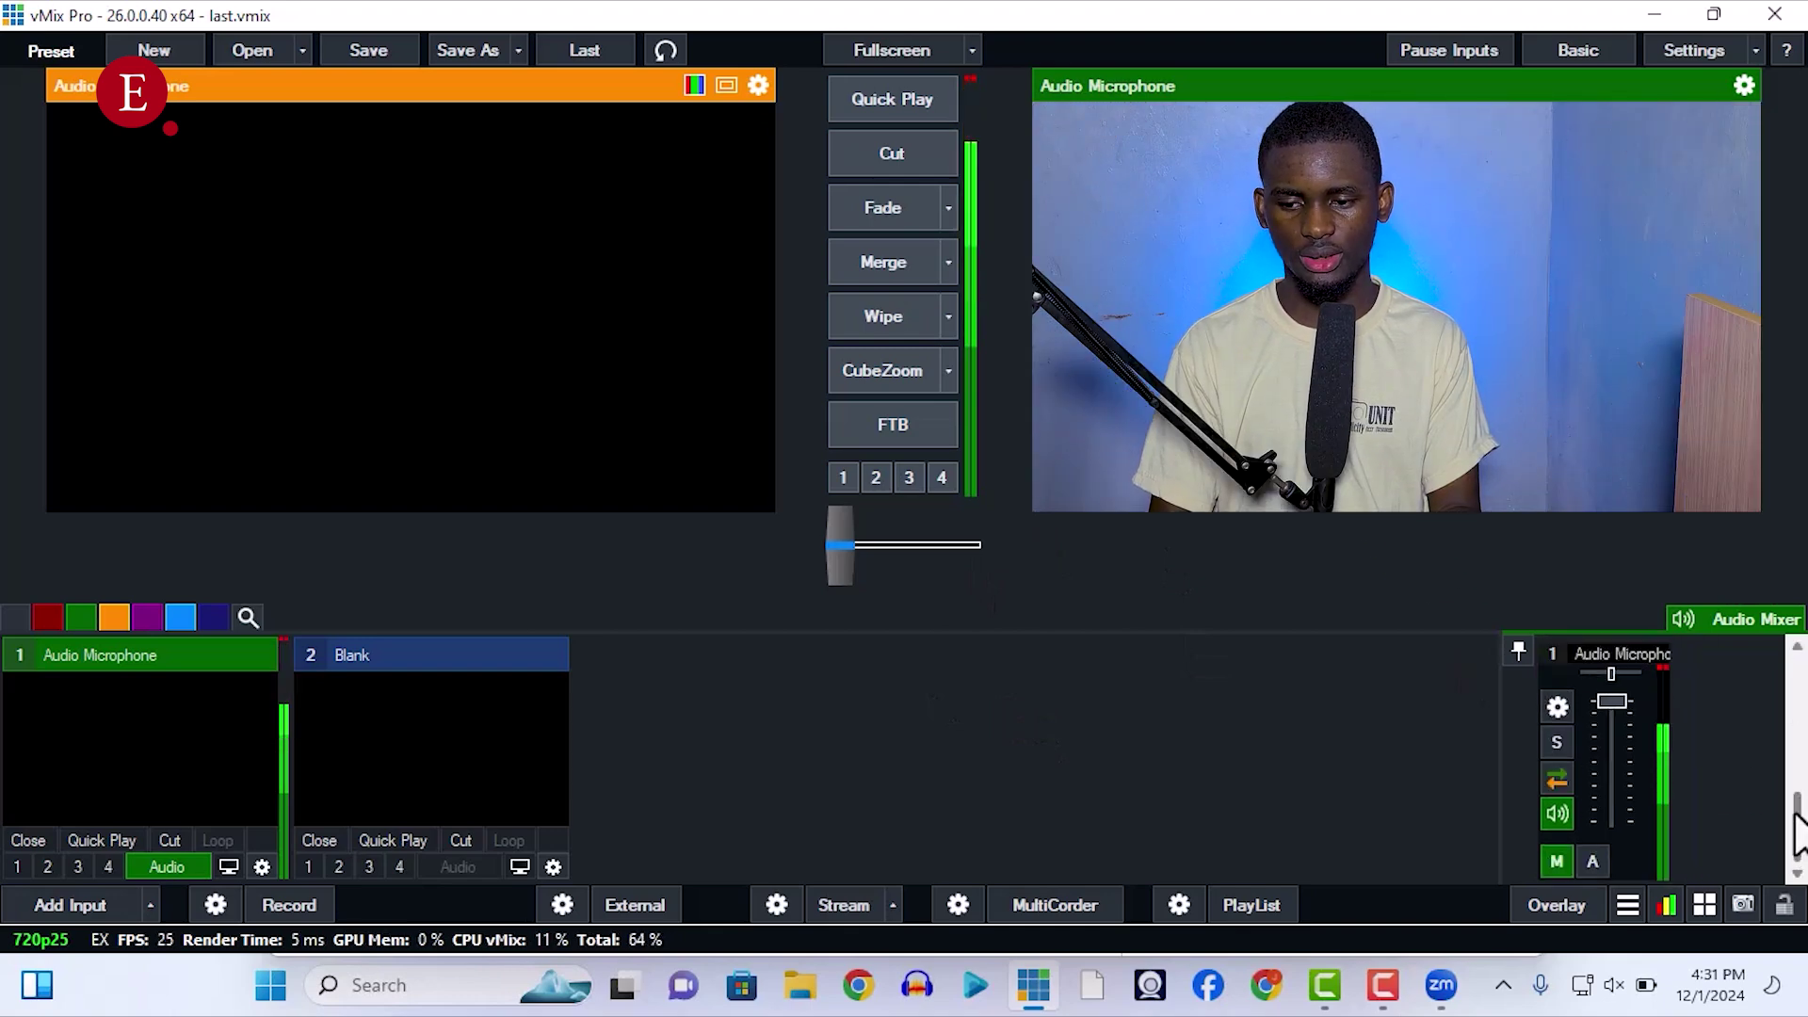
drag(1612, 704, 1607, 739)
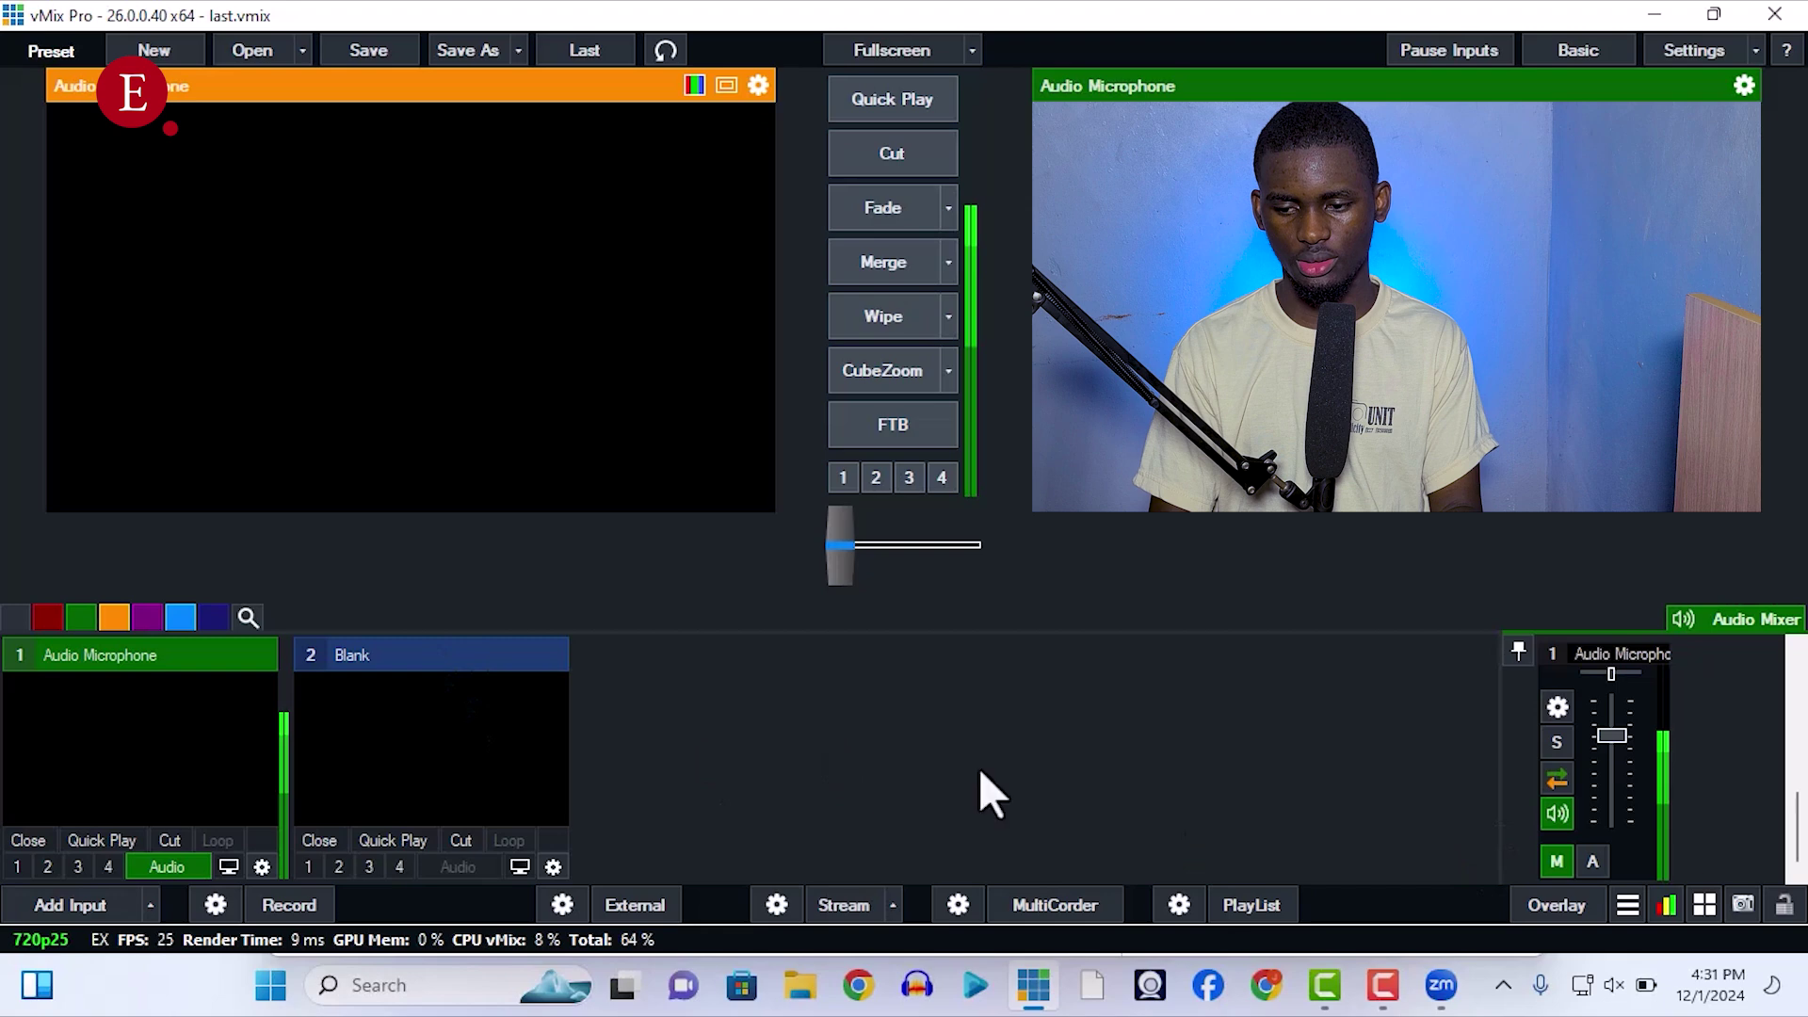
click(1590, 860)
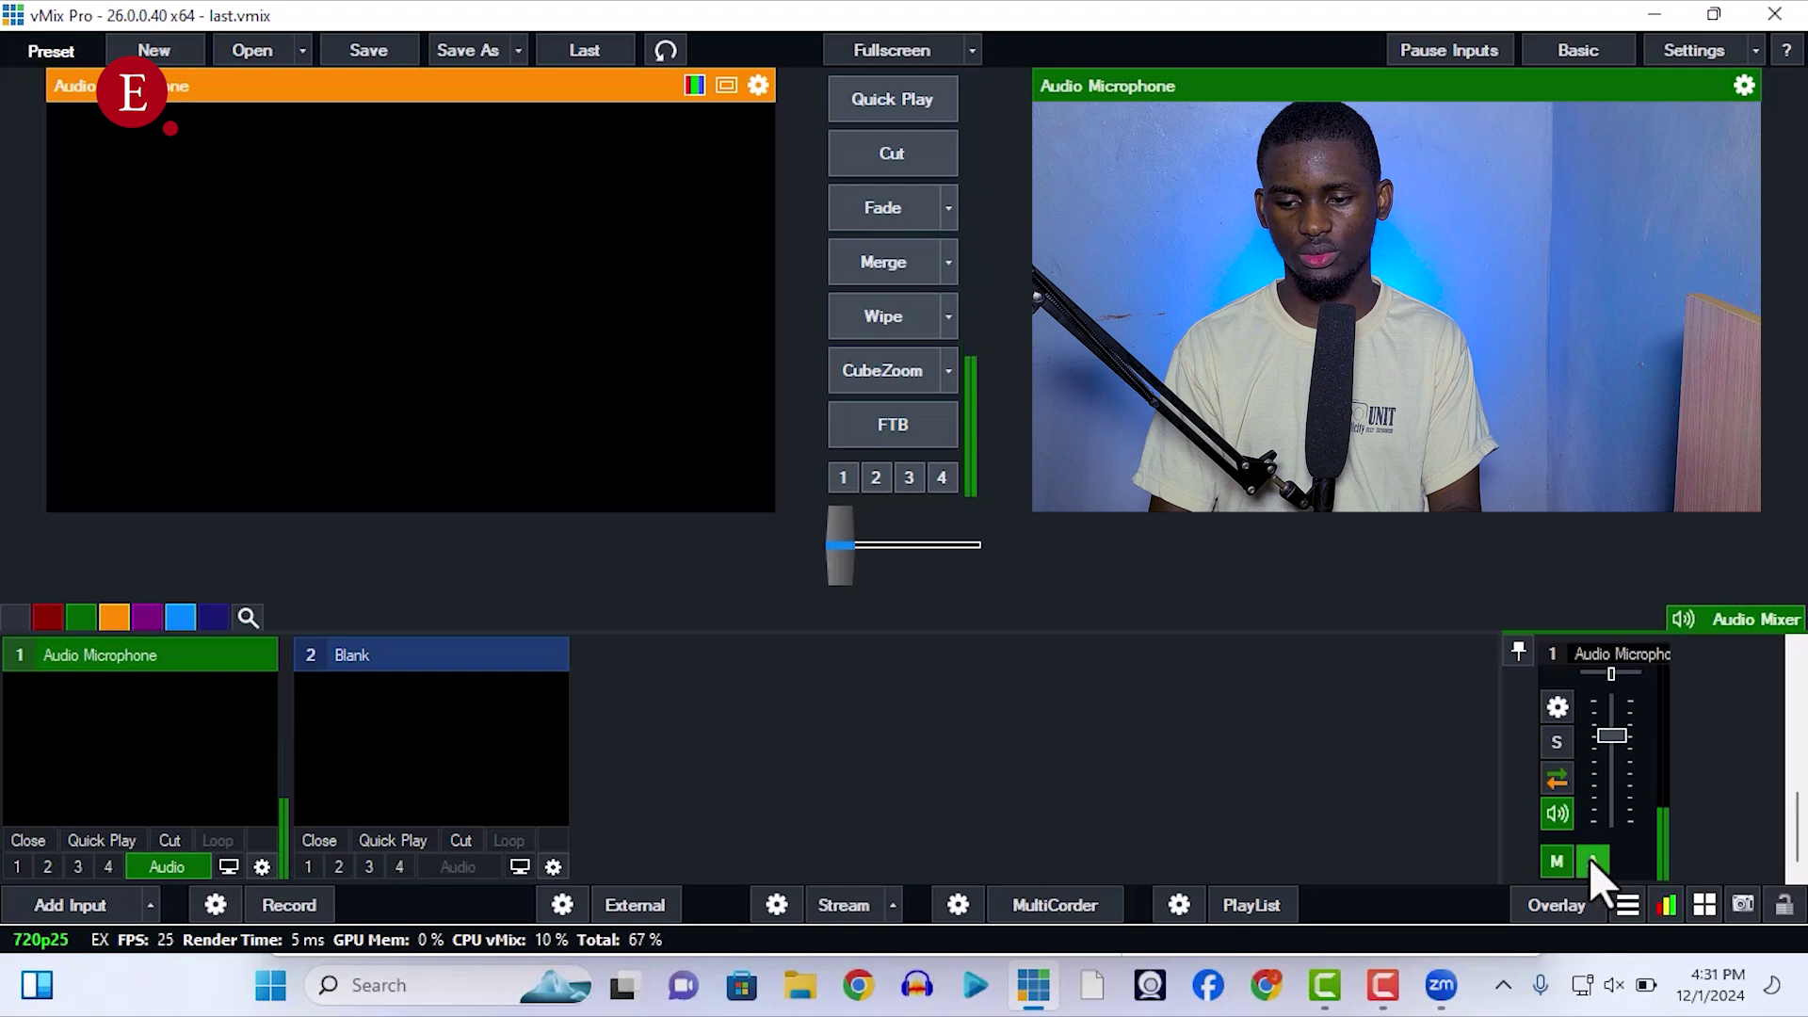
Switch to Zoom and set the microphone in its audio settings to CABLE-A Output (VB-Audio Cable A).
click(1441, 985)
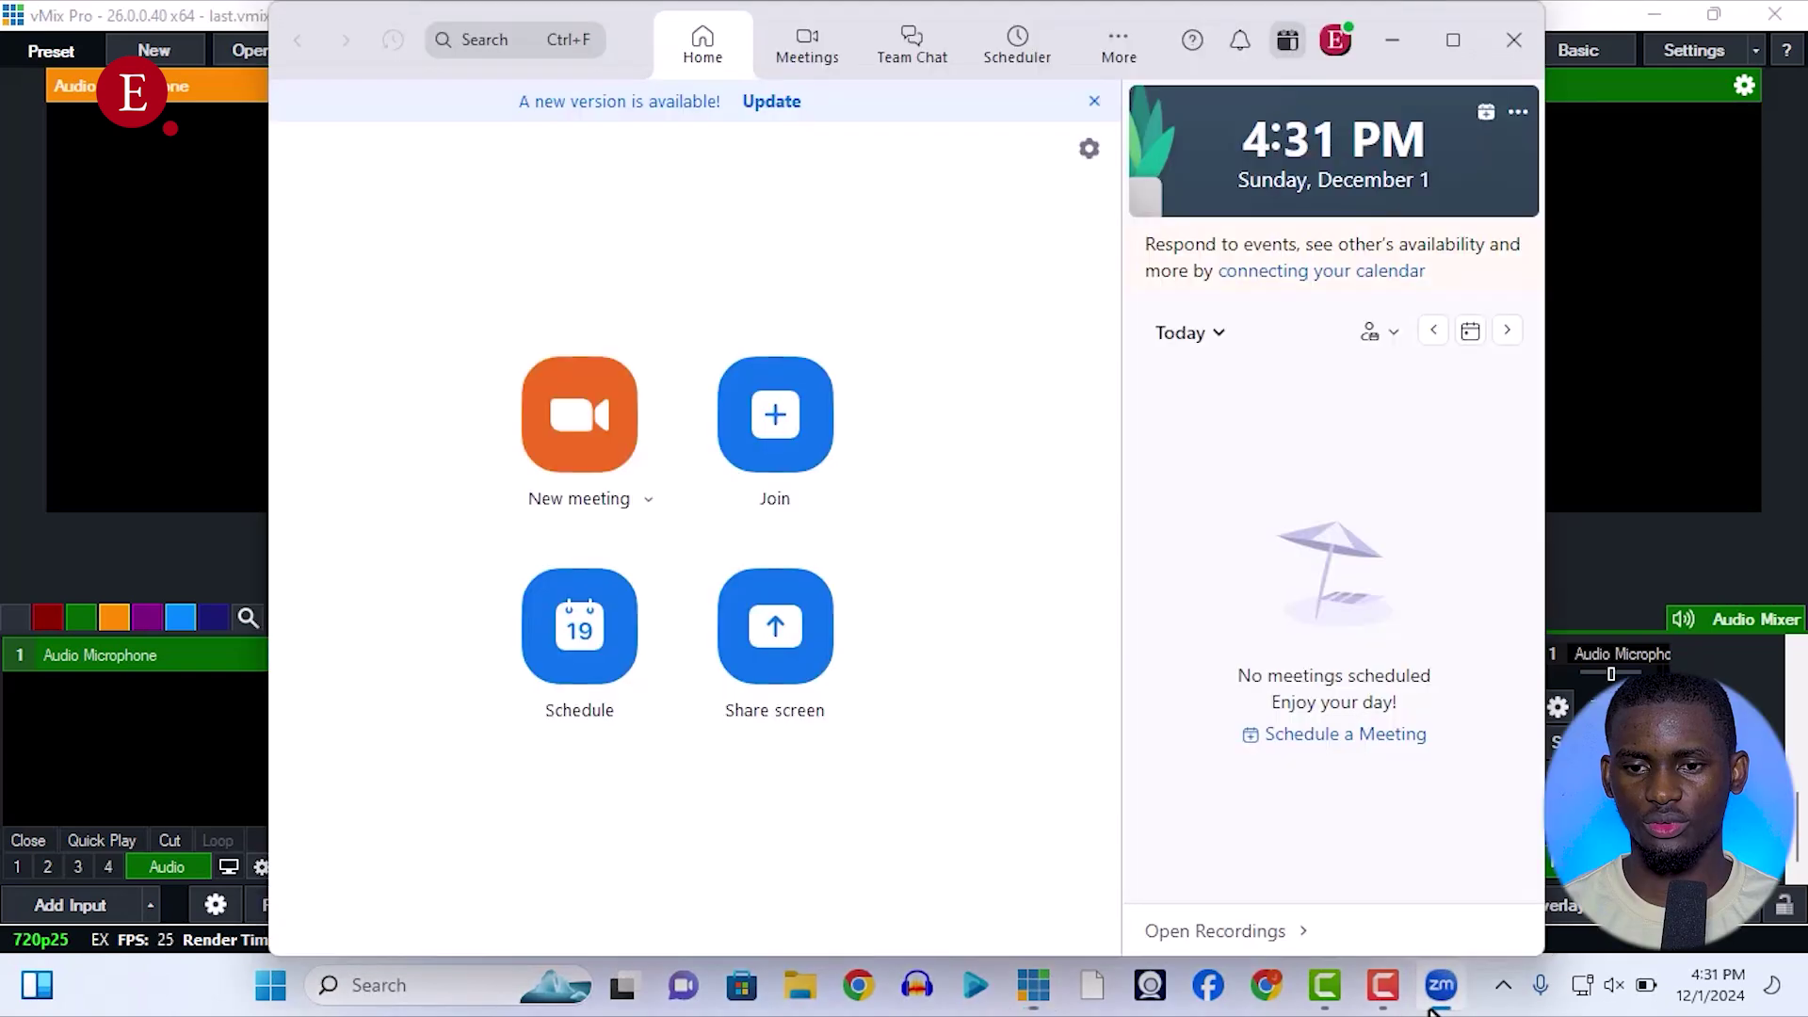
click(1099, 69)
click(980, 247)
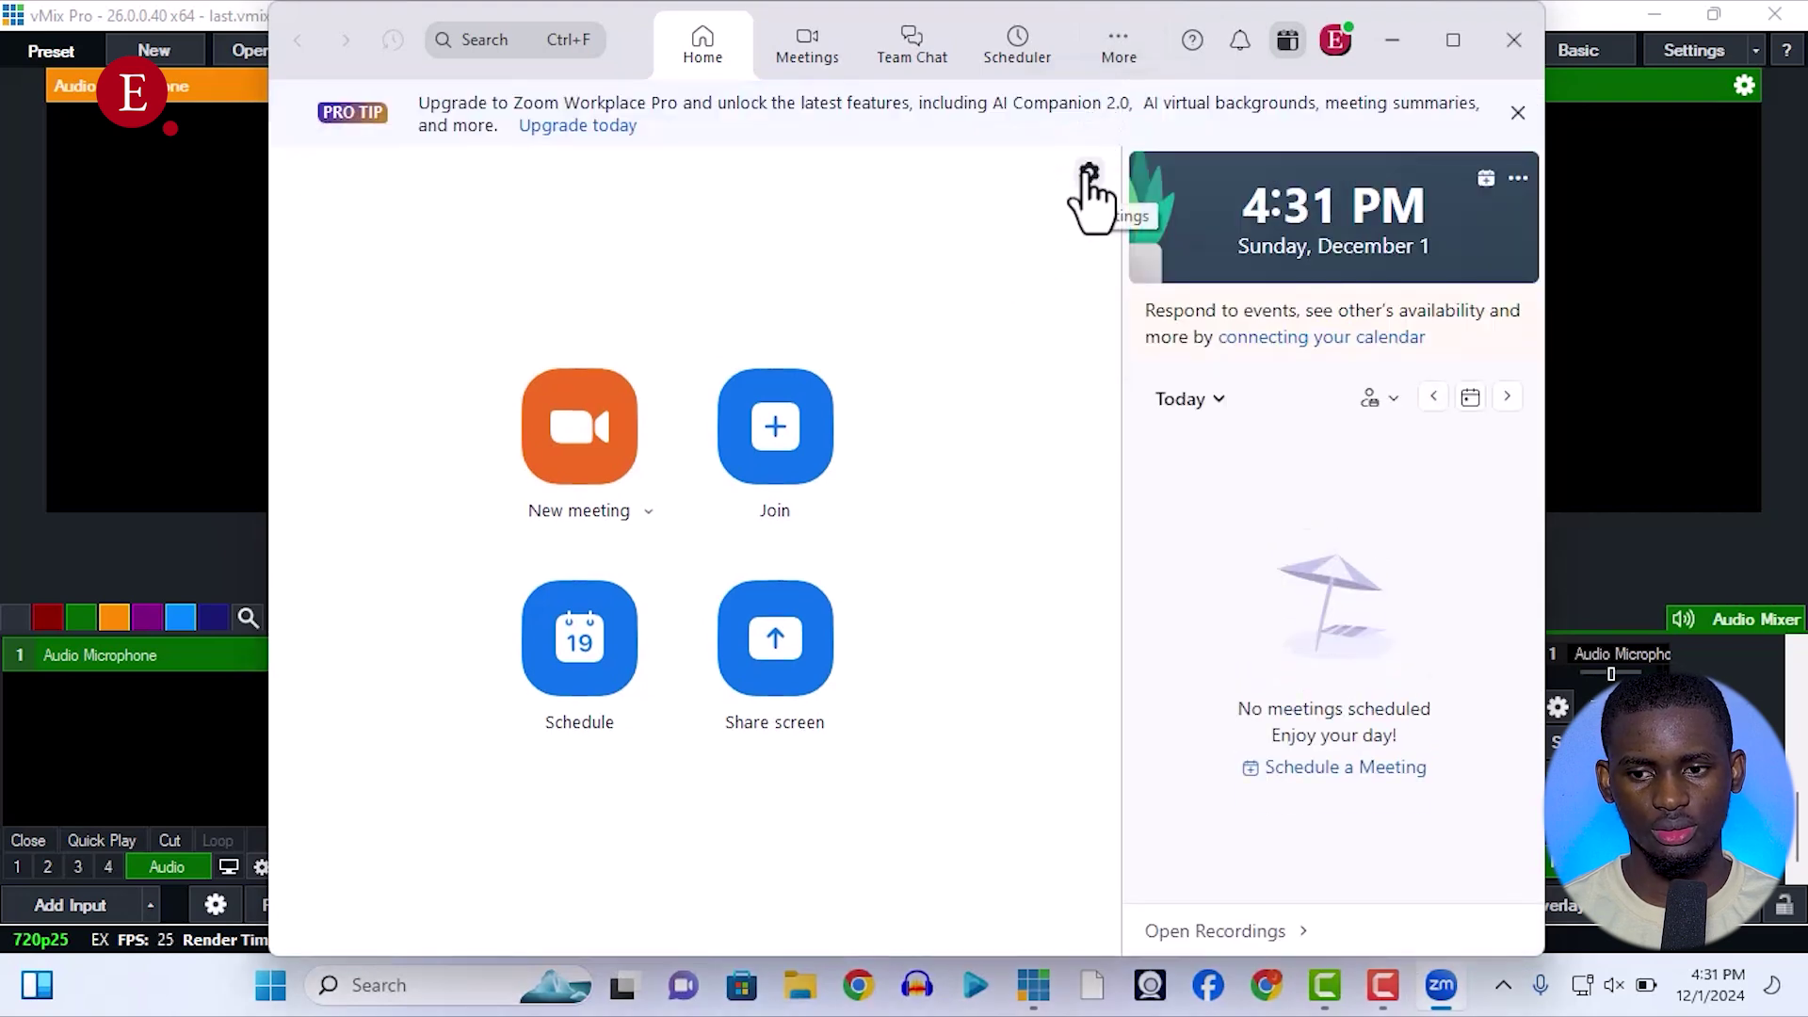
click(1085, 179)
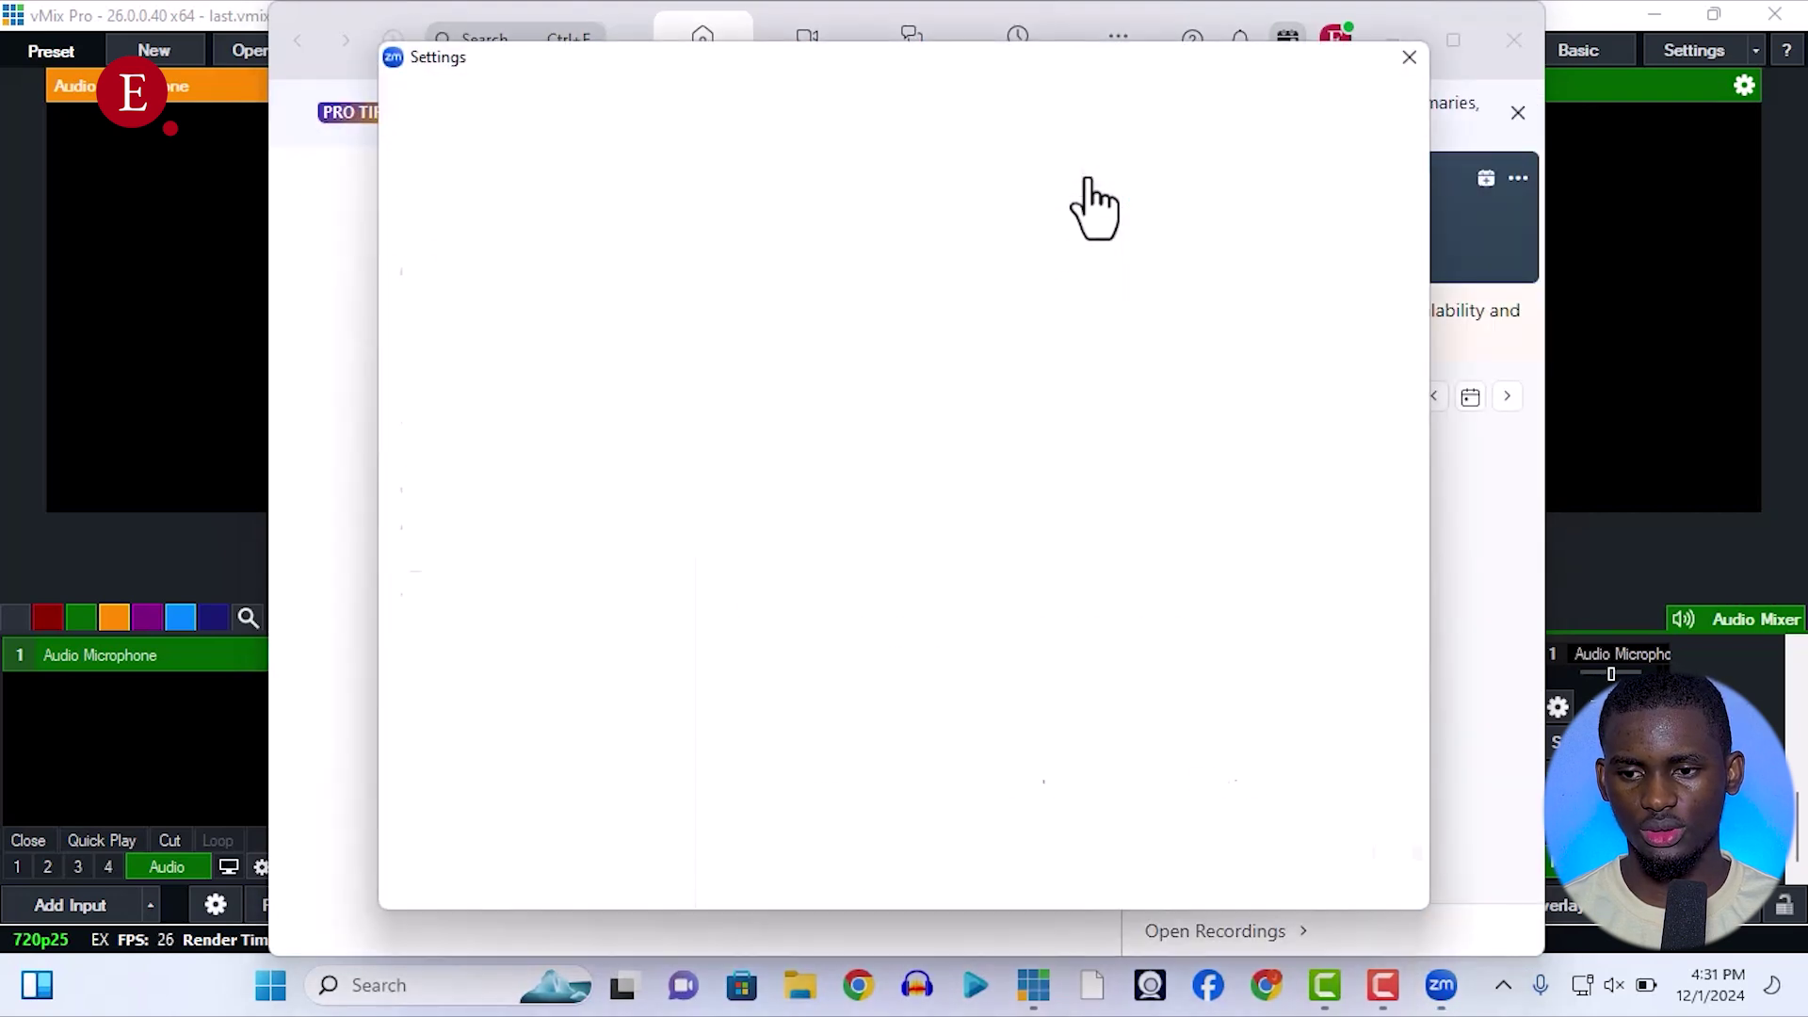
click(1518, 113)
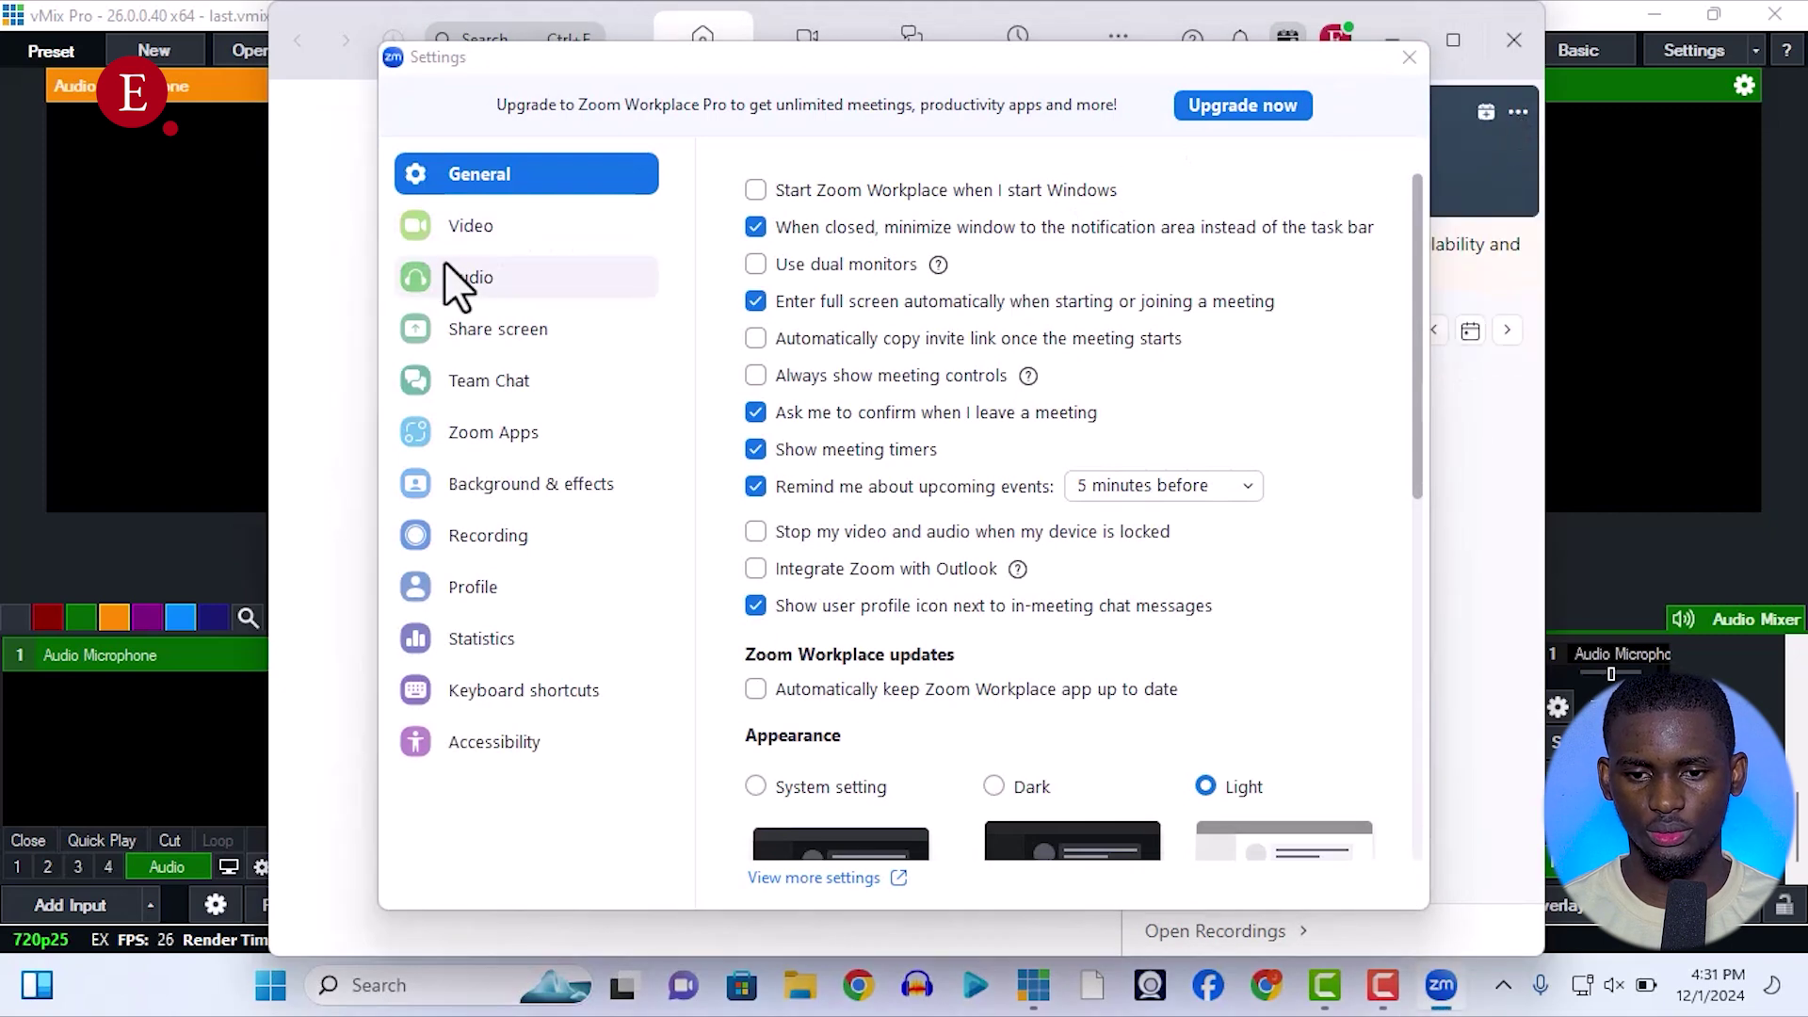
click(477, 273)
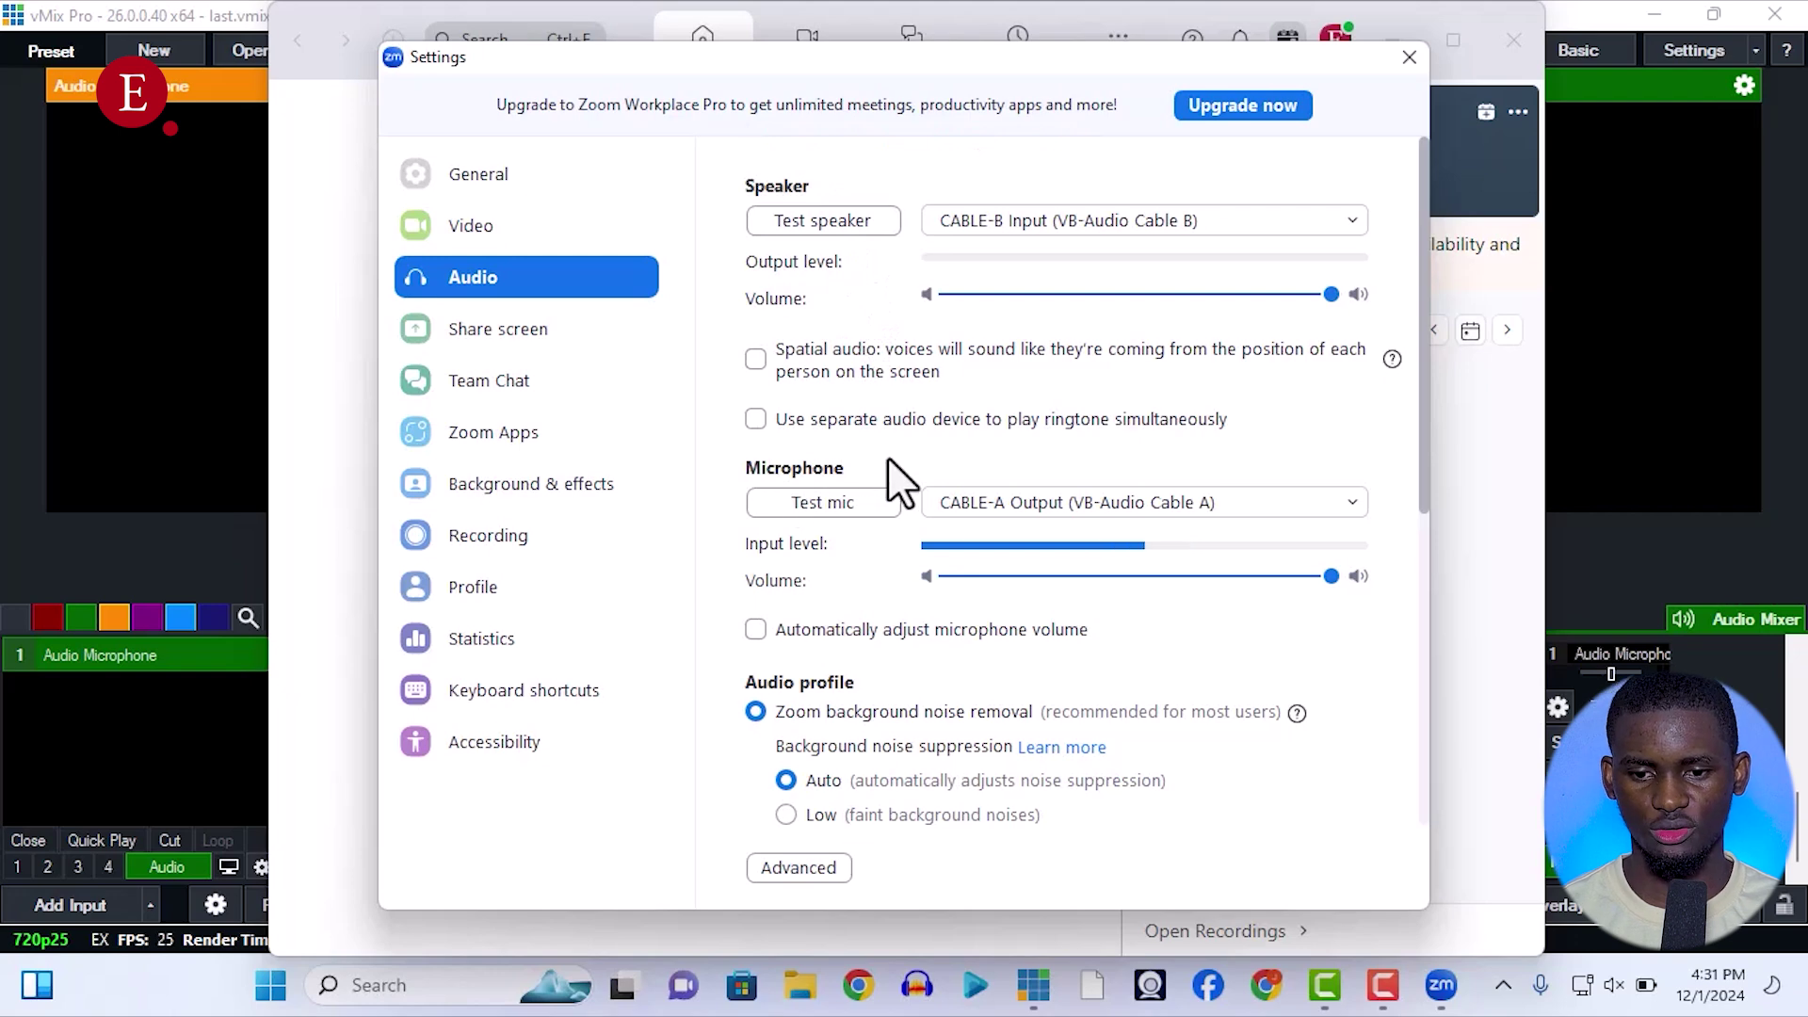
click(988, 505)
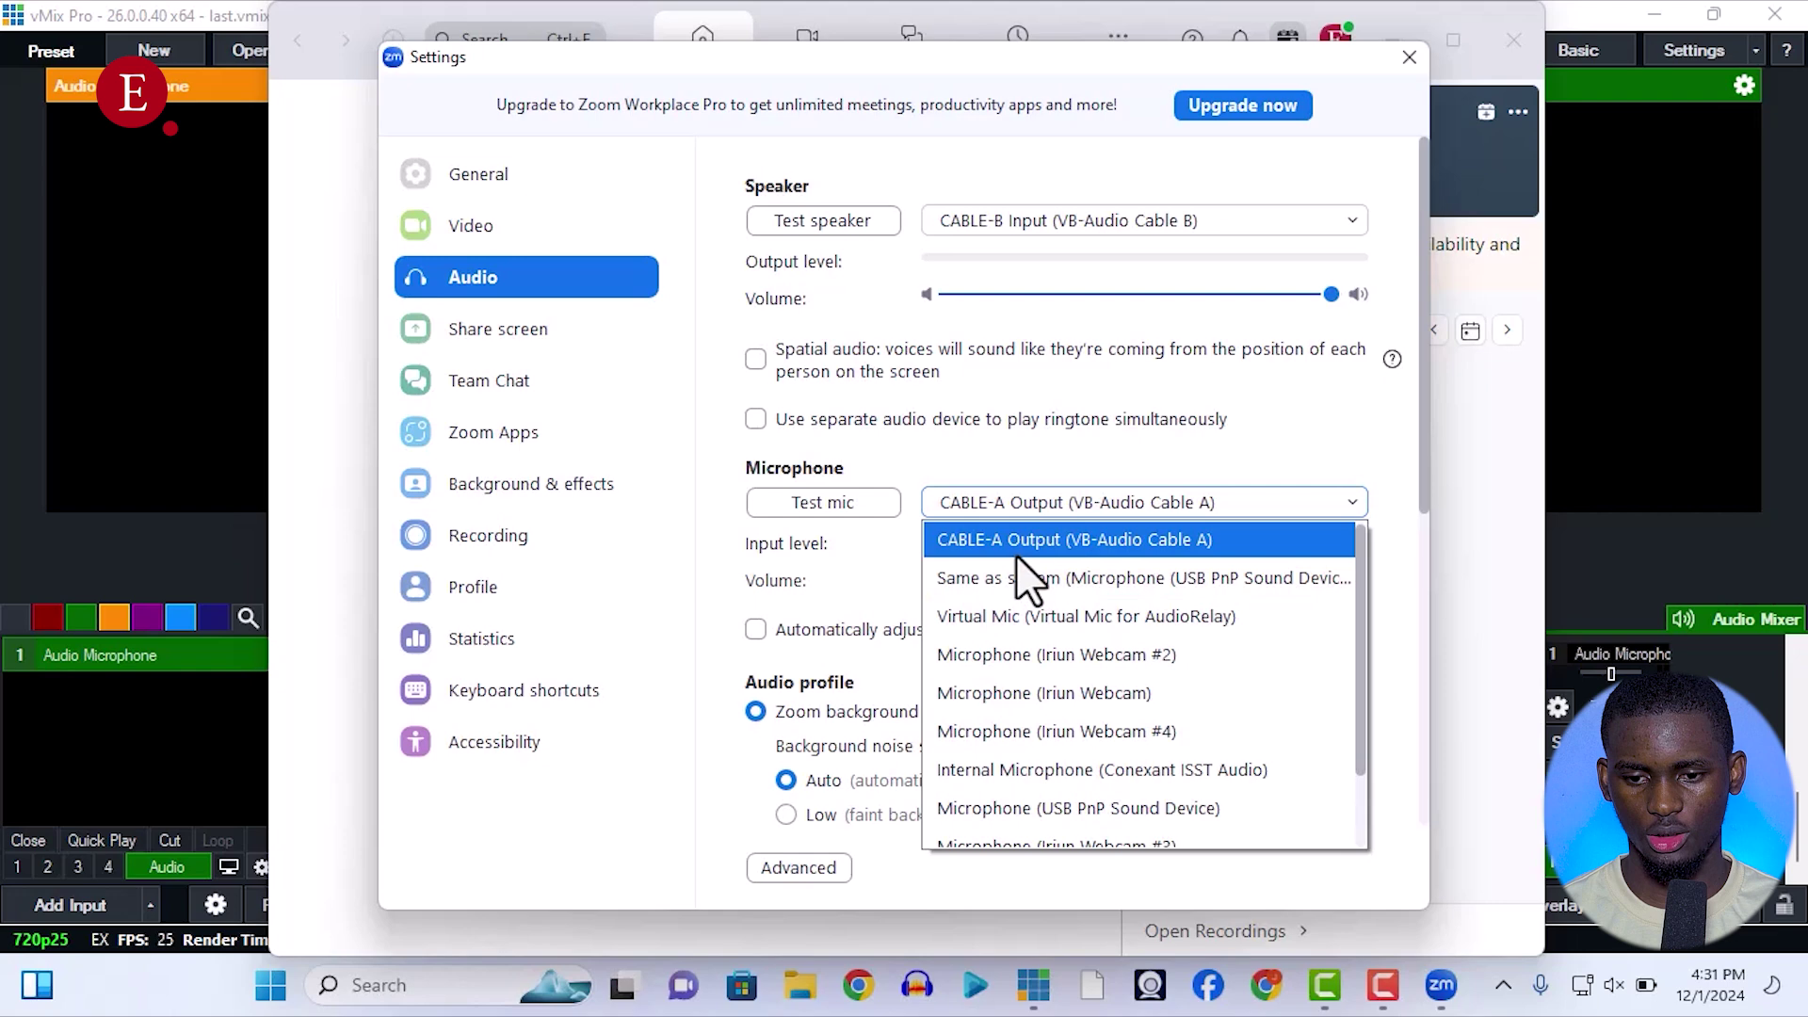
click(1128, 546)
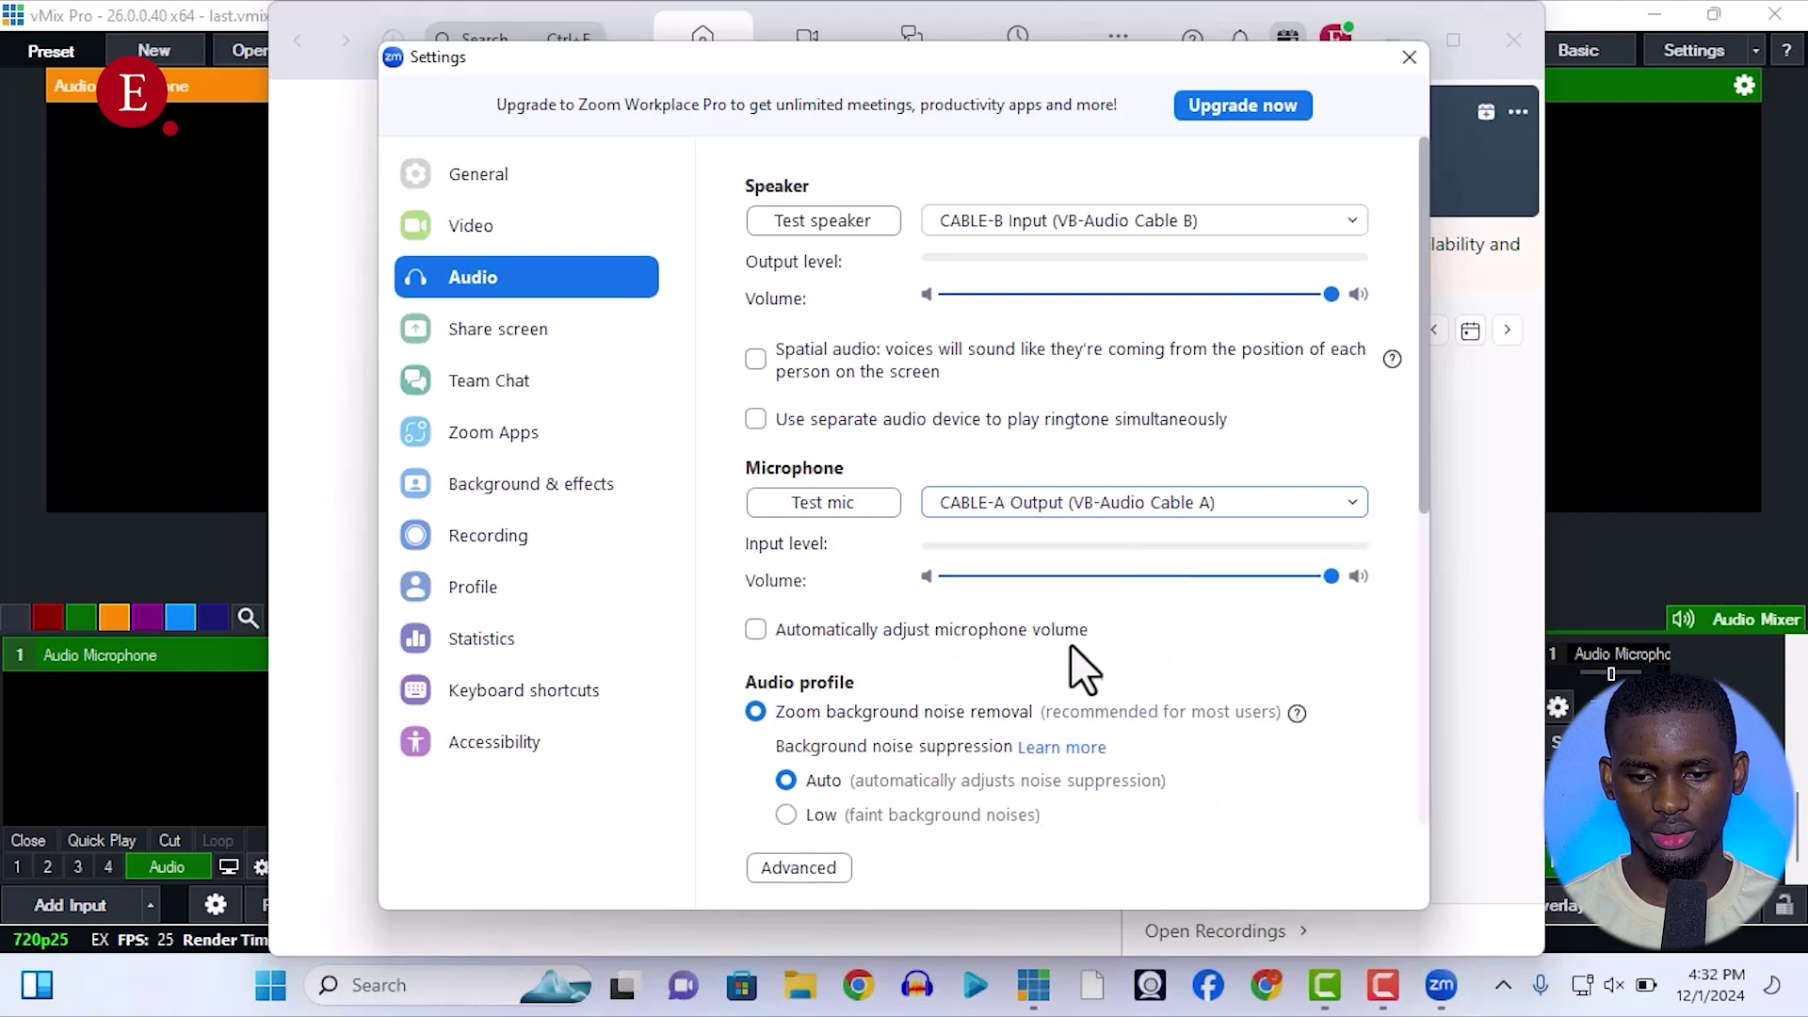
Return to vMix and turn the microphone's bus A off and on again to check Zoom's input level.
click(109, 719)
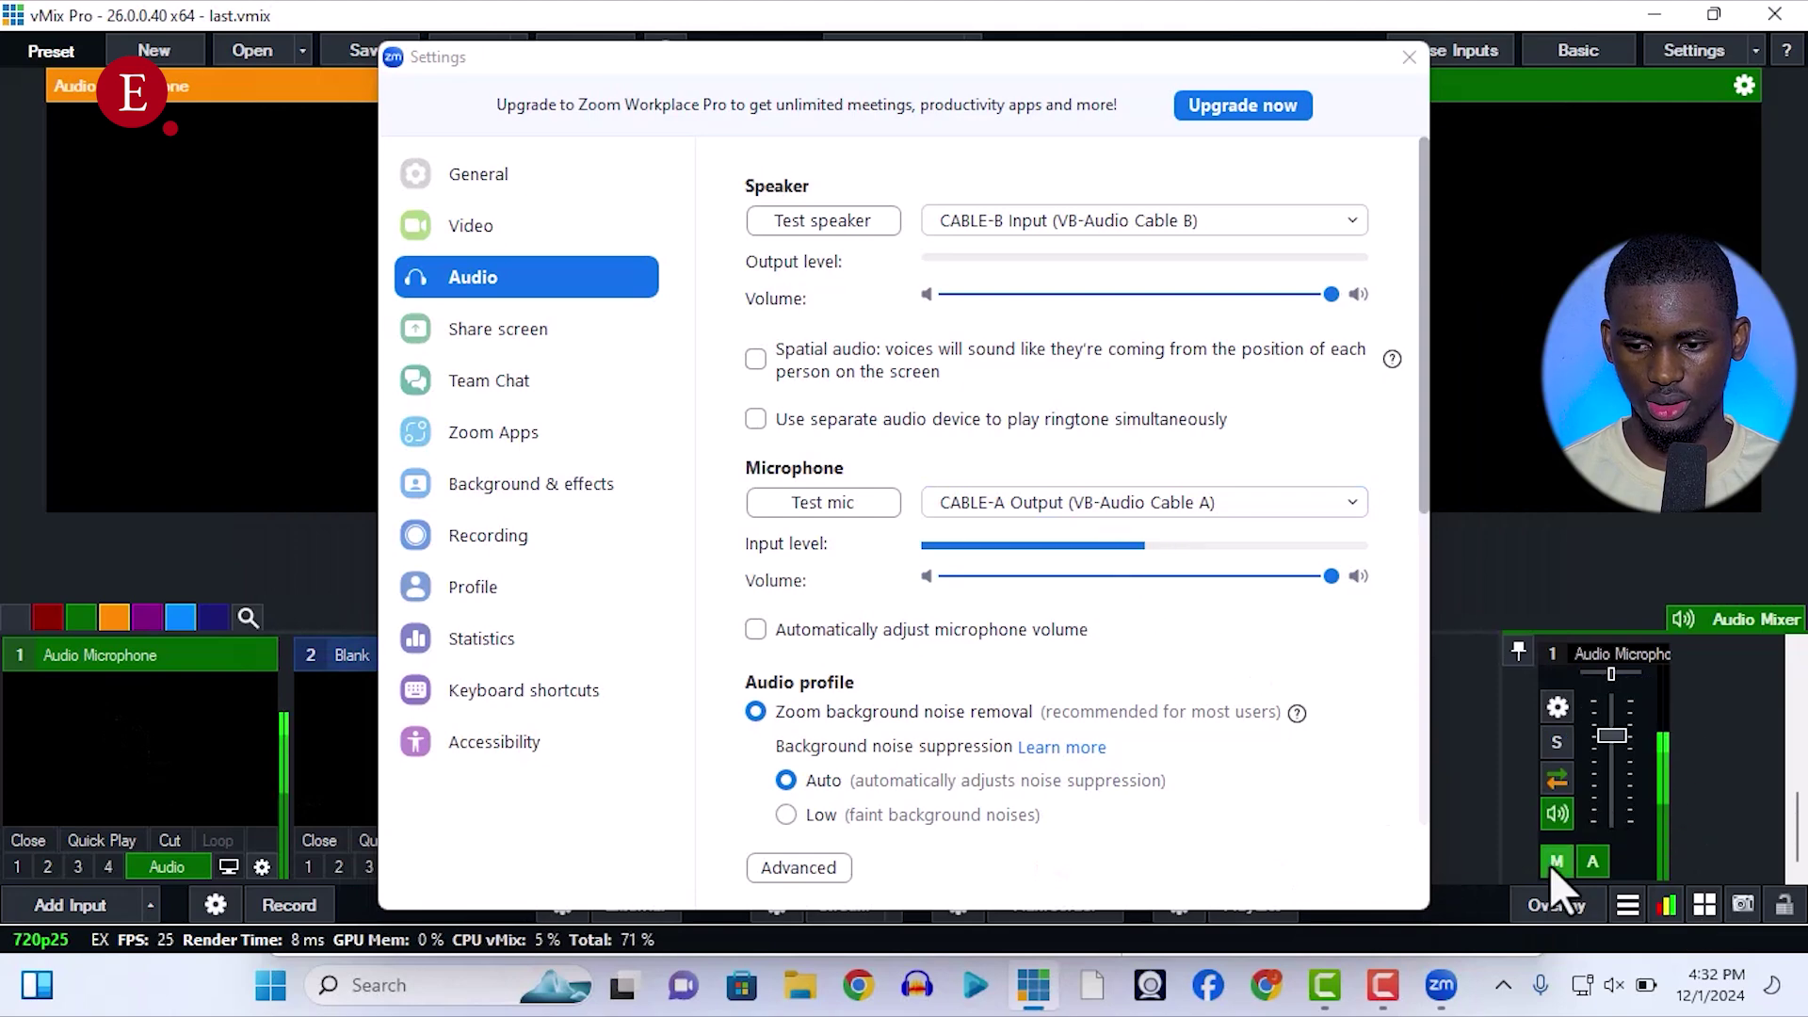
click(1590, 862)
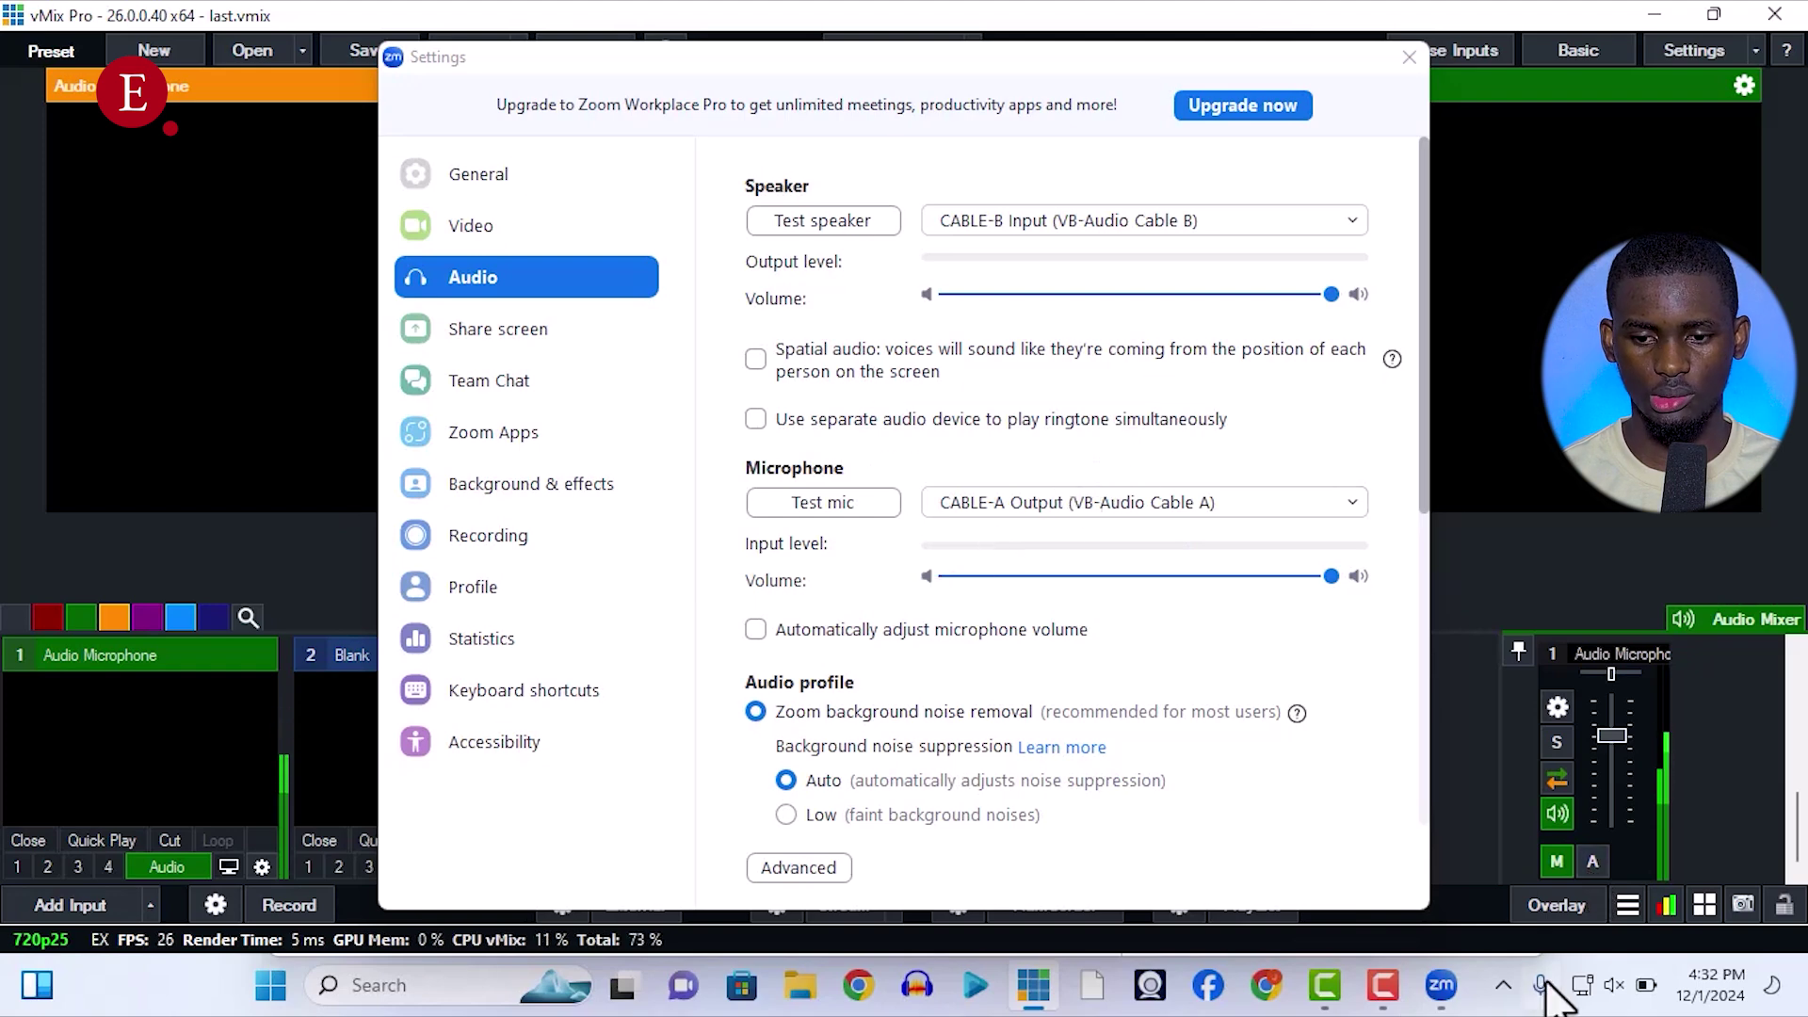
click(1599, 867)
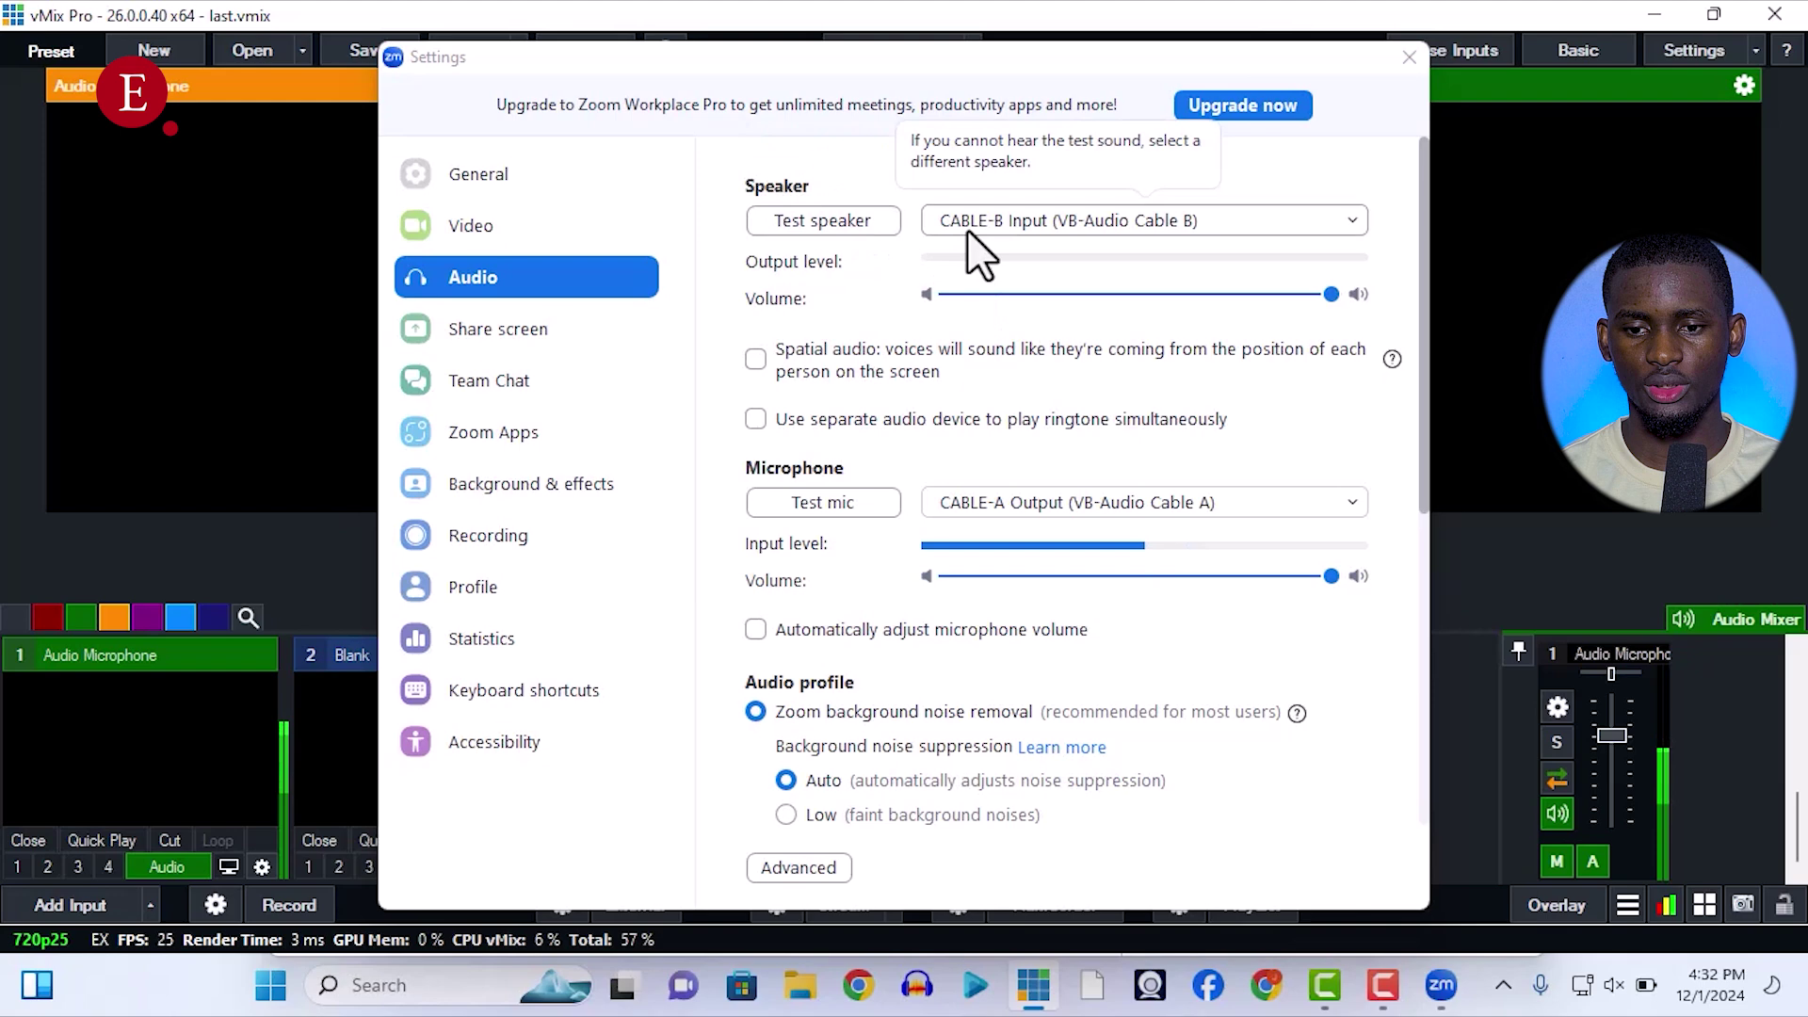
Set Zoom's speaker to CABLE-B Input (VB-Audio Cable B) and return to vMix.
click(996, 223)
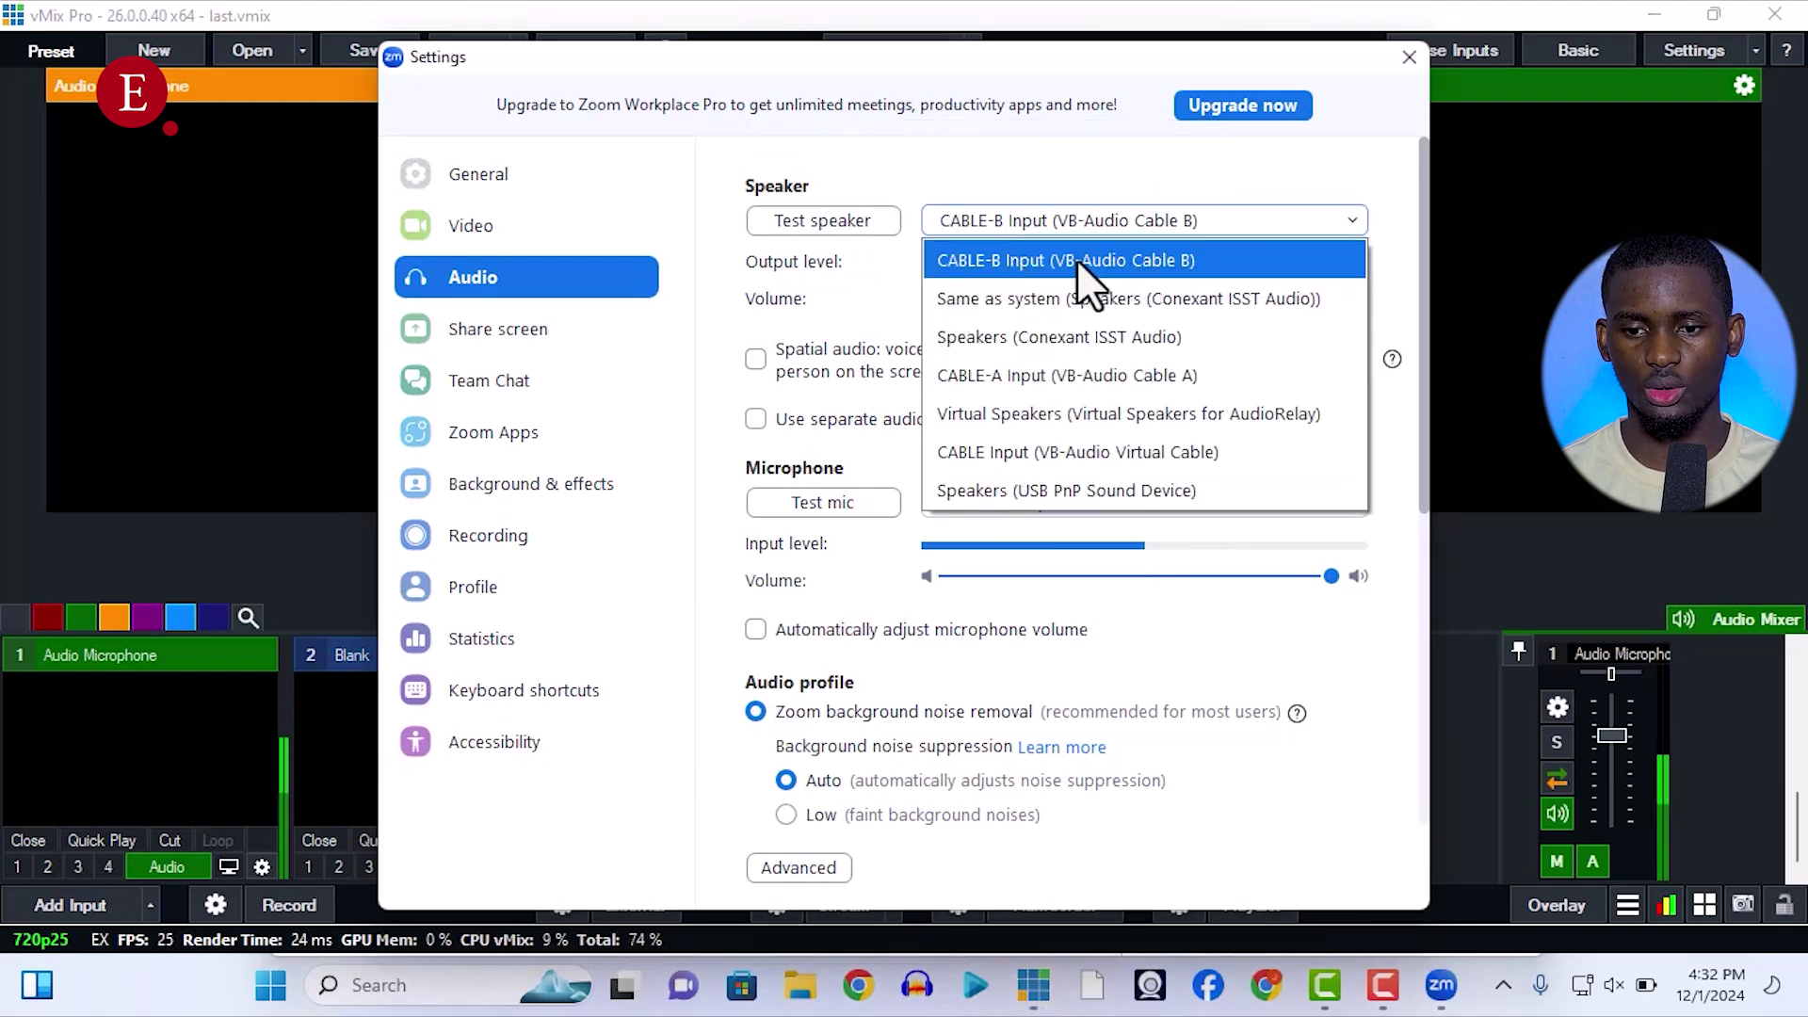
click(1231, 257)
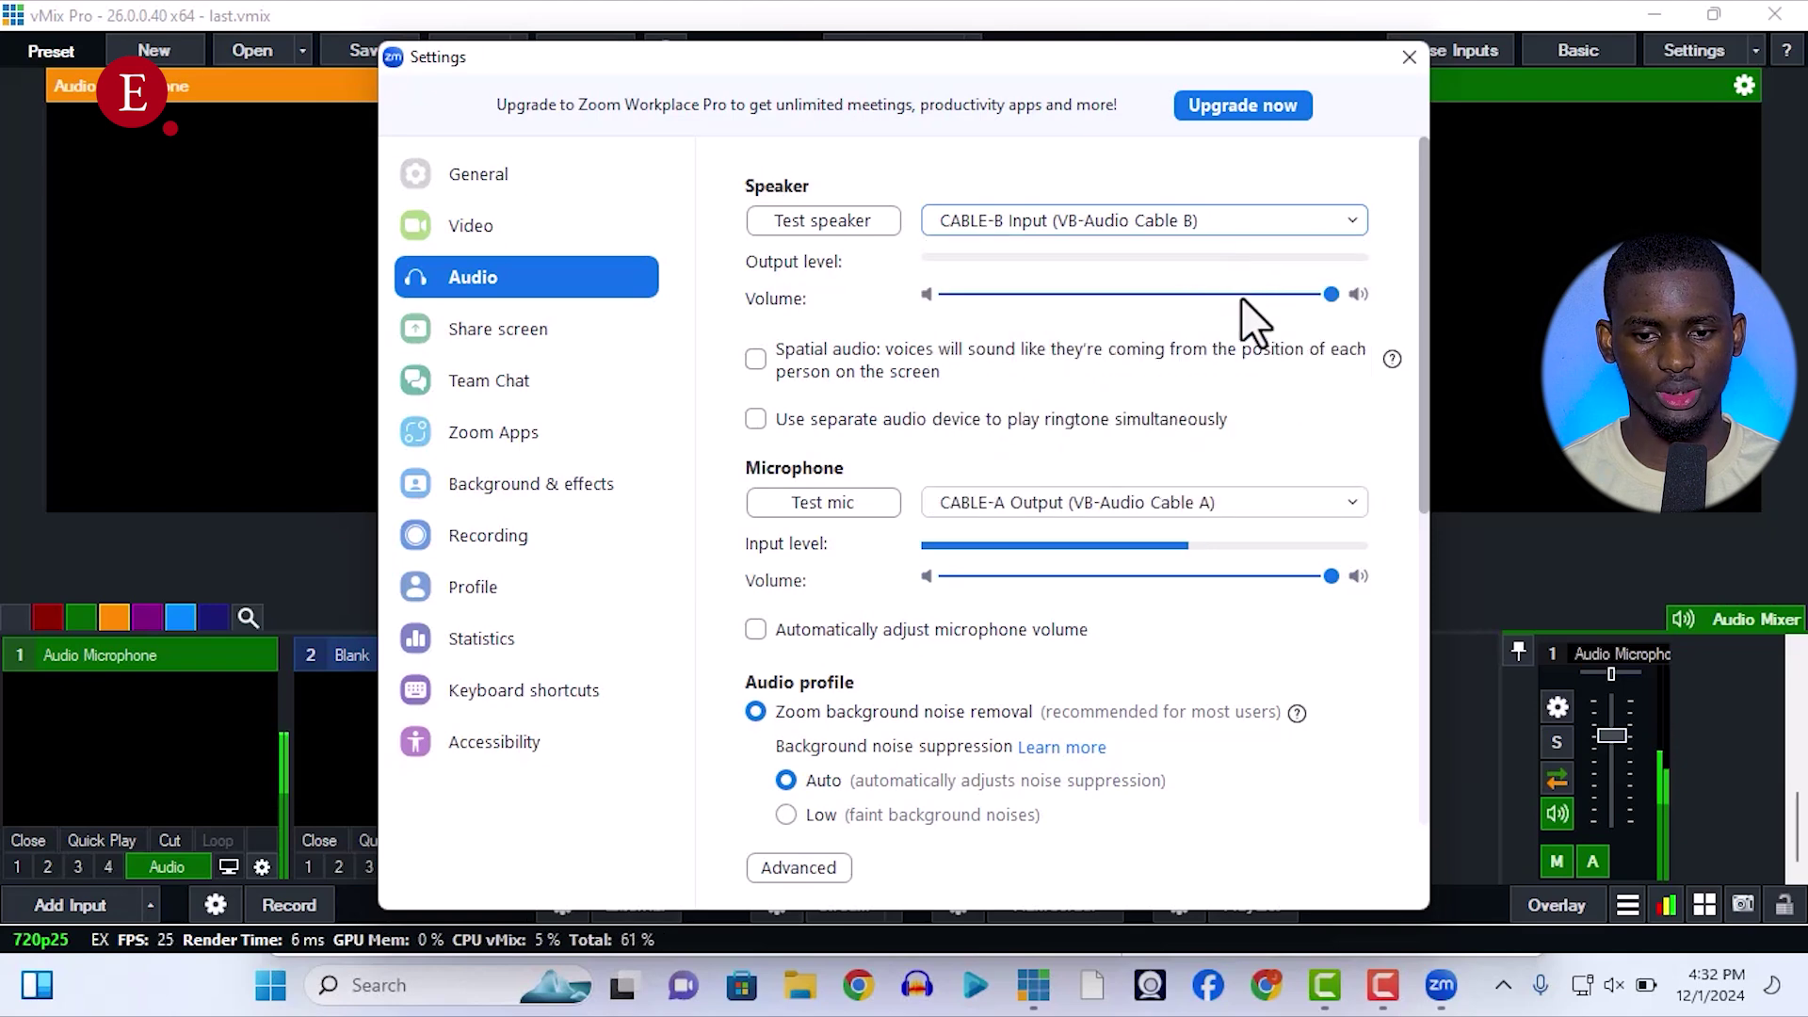
click(1477, 716)
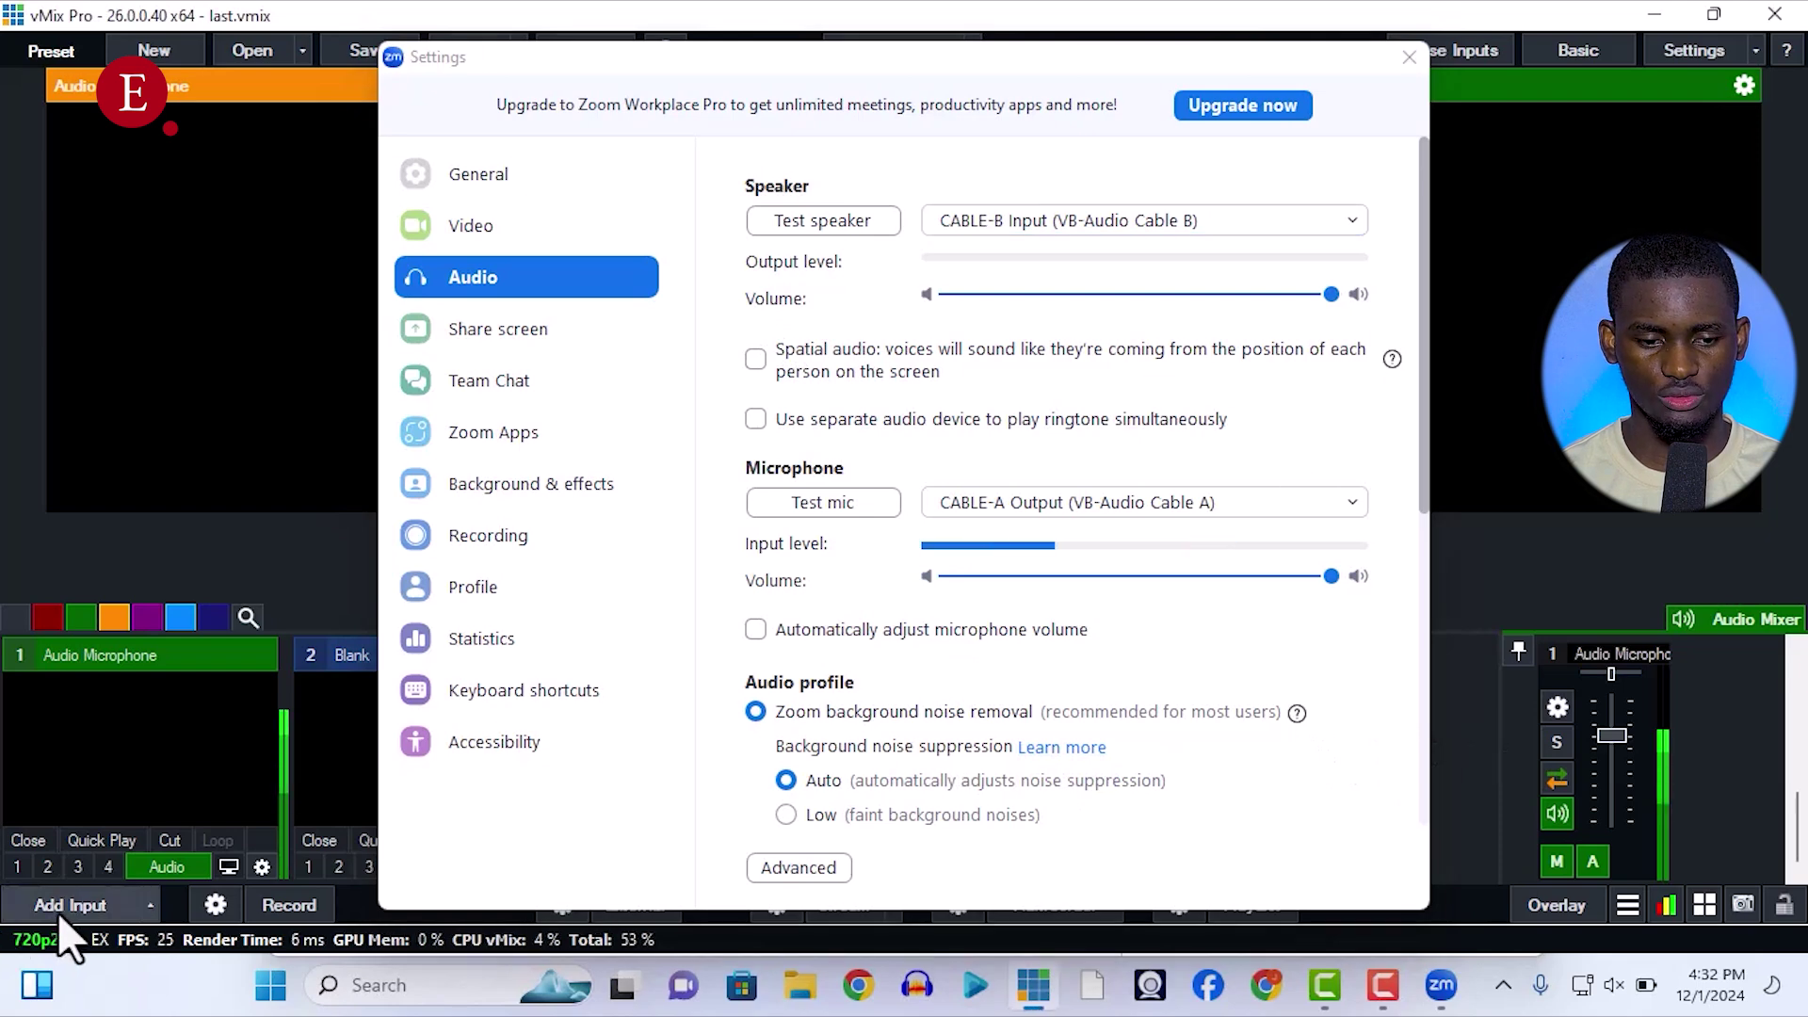
Add an audio input to vMix with its audio device set to CABLE-B Output (VB-Audio Cable B).
click(85, 881)
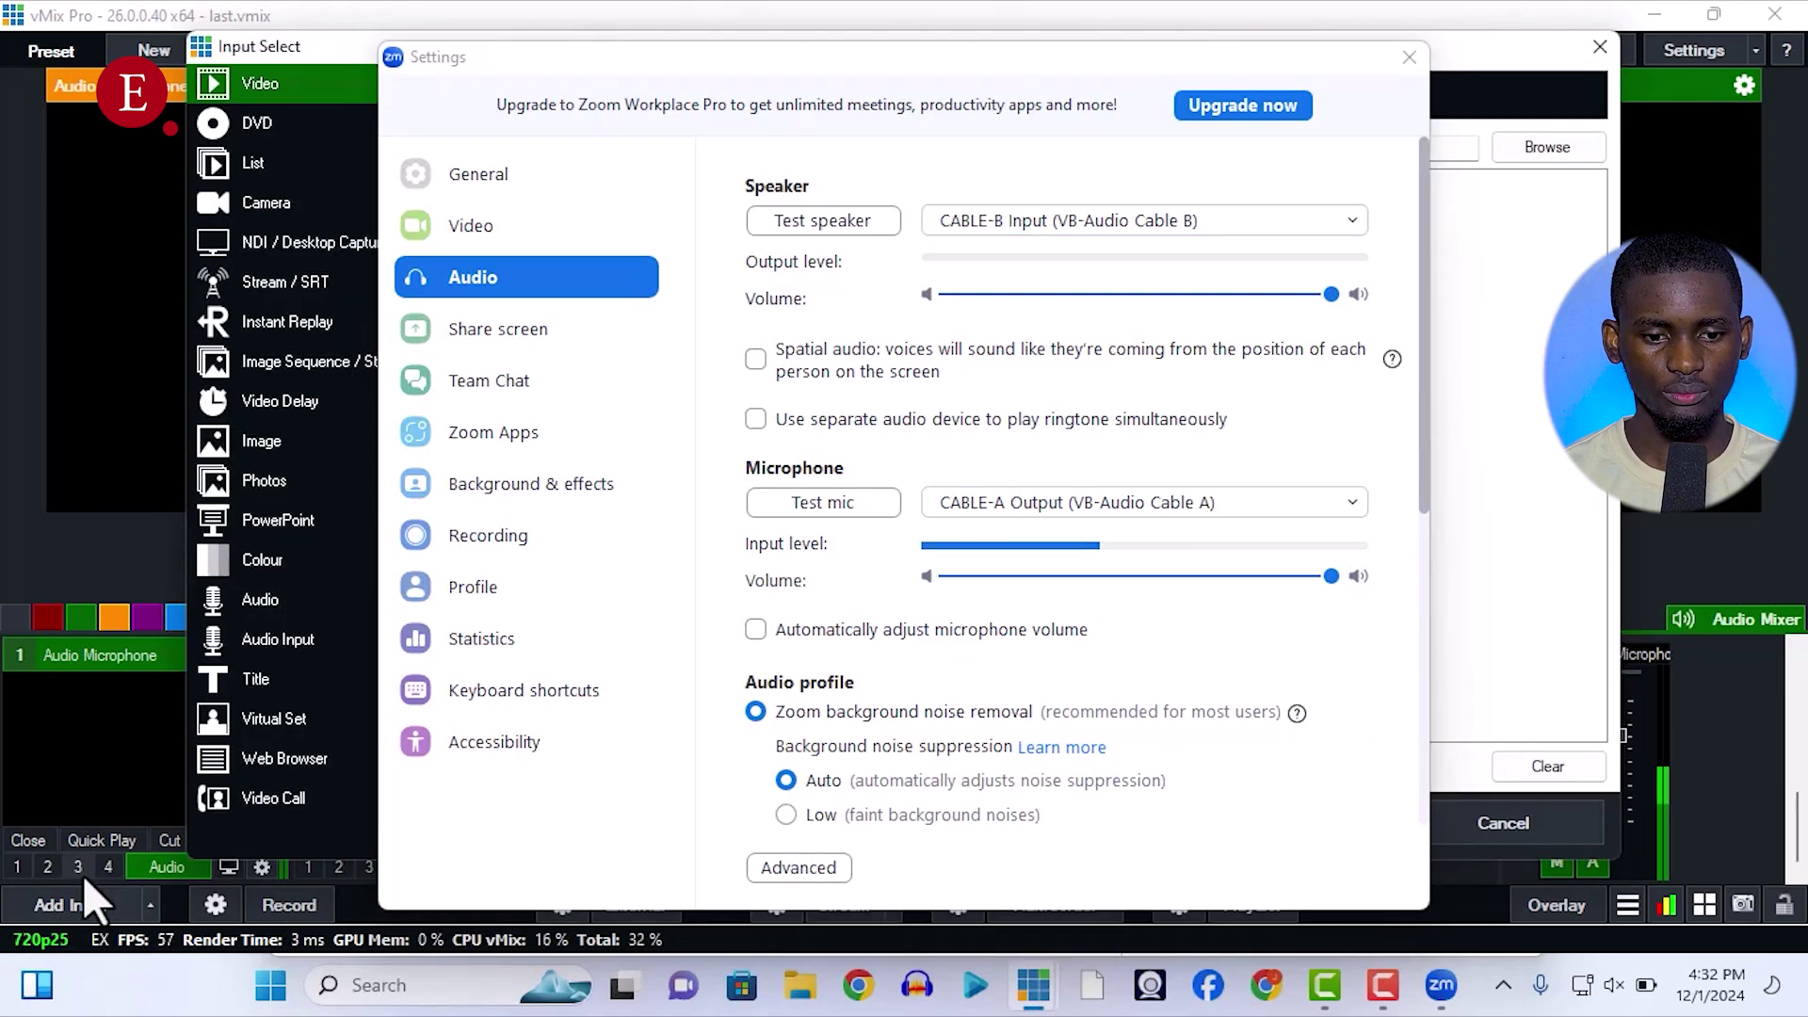
click(258, 638)
click(633, 72)
drag(633, 69, 591, 388)
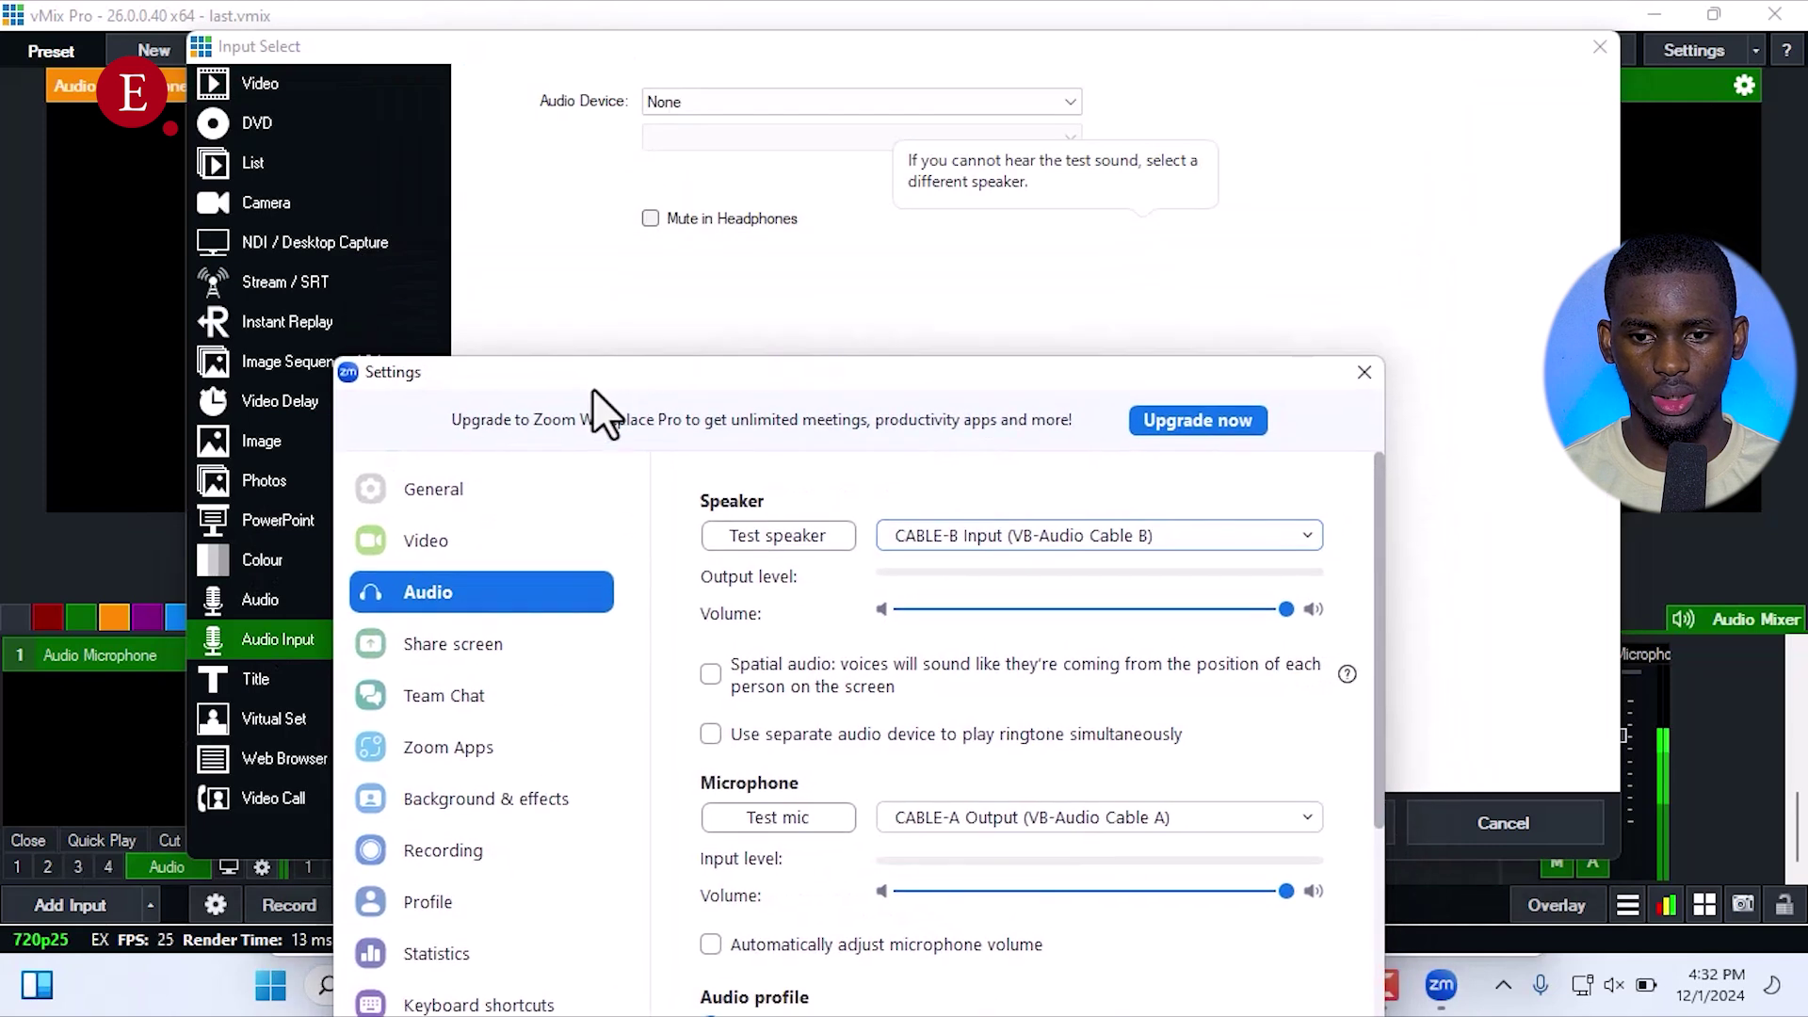
click(811, 105)
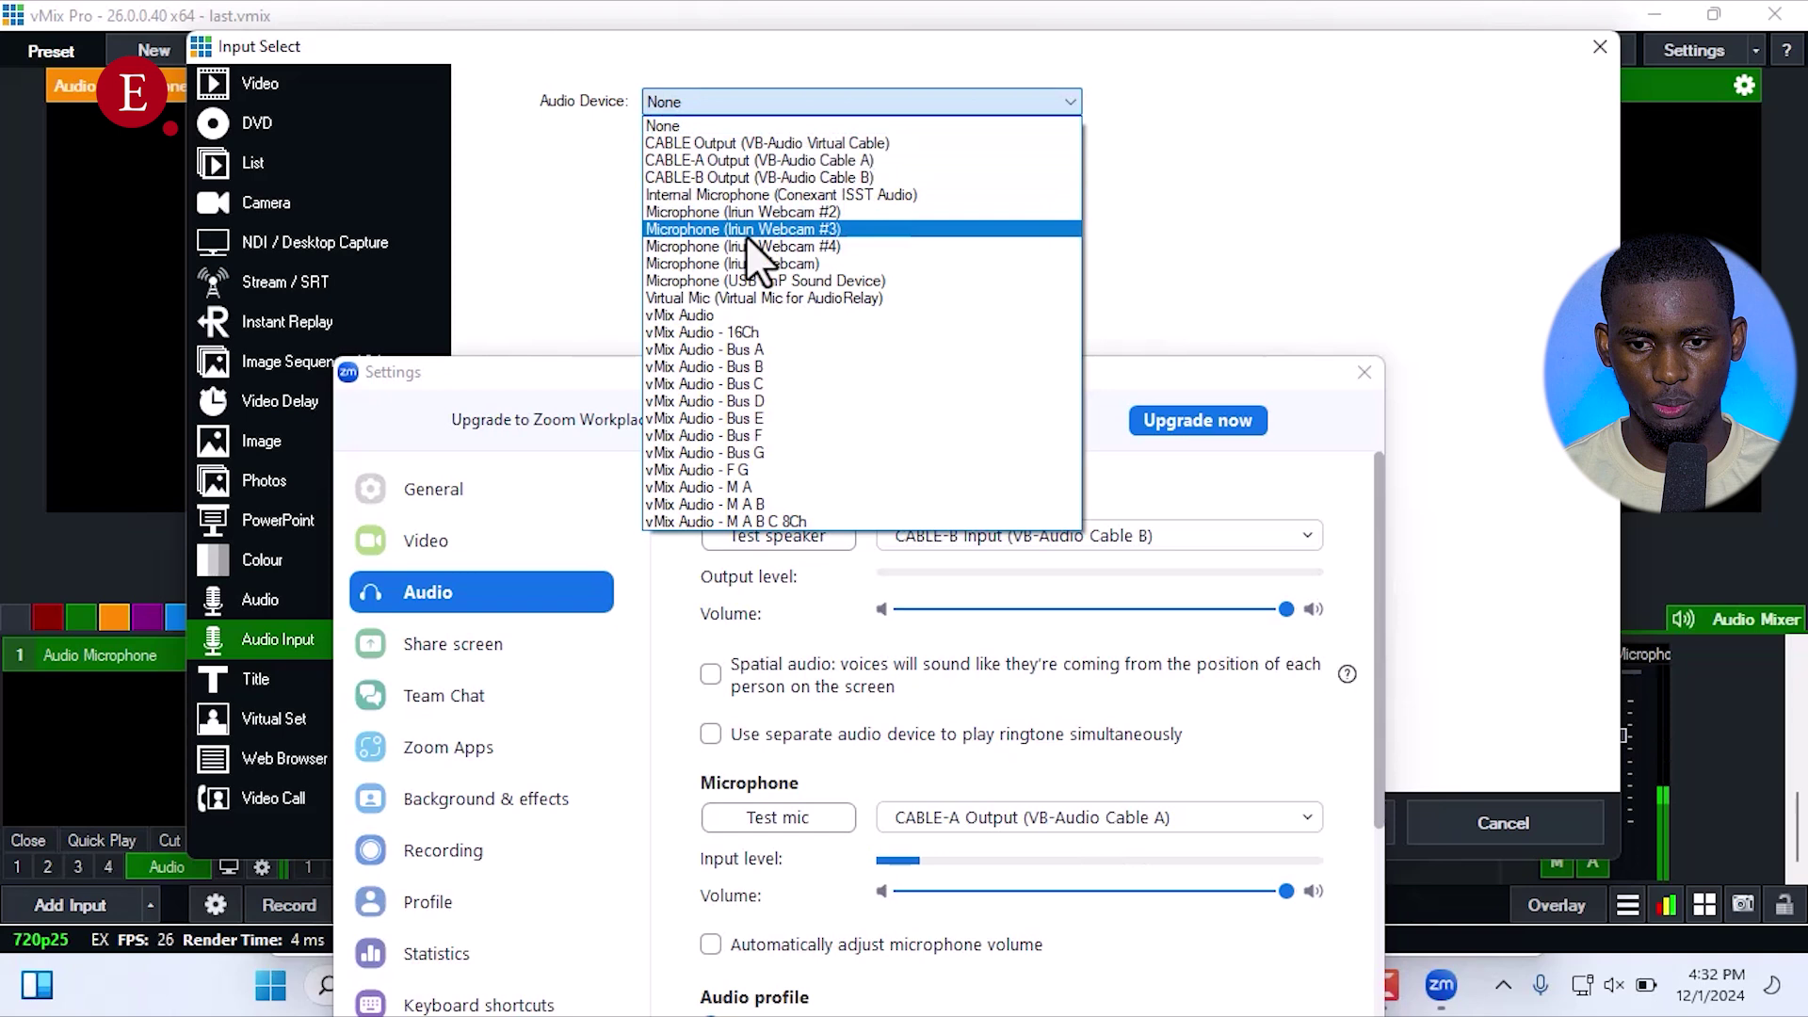
click(721, 181)
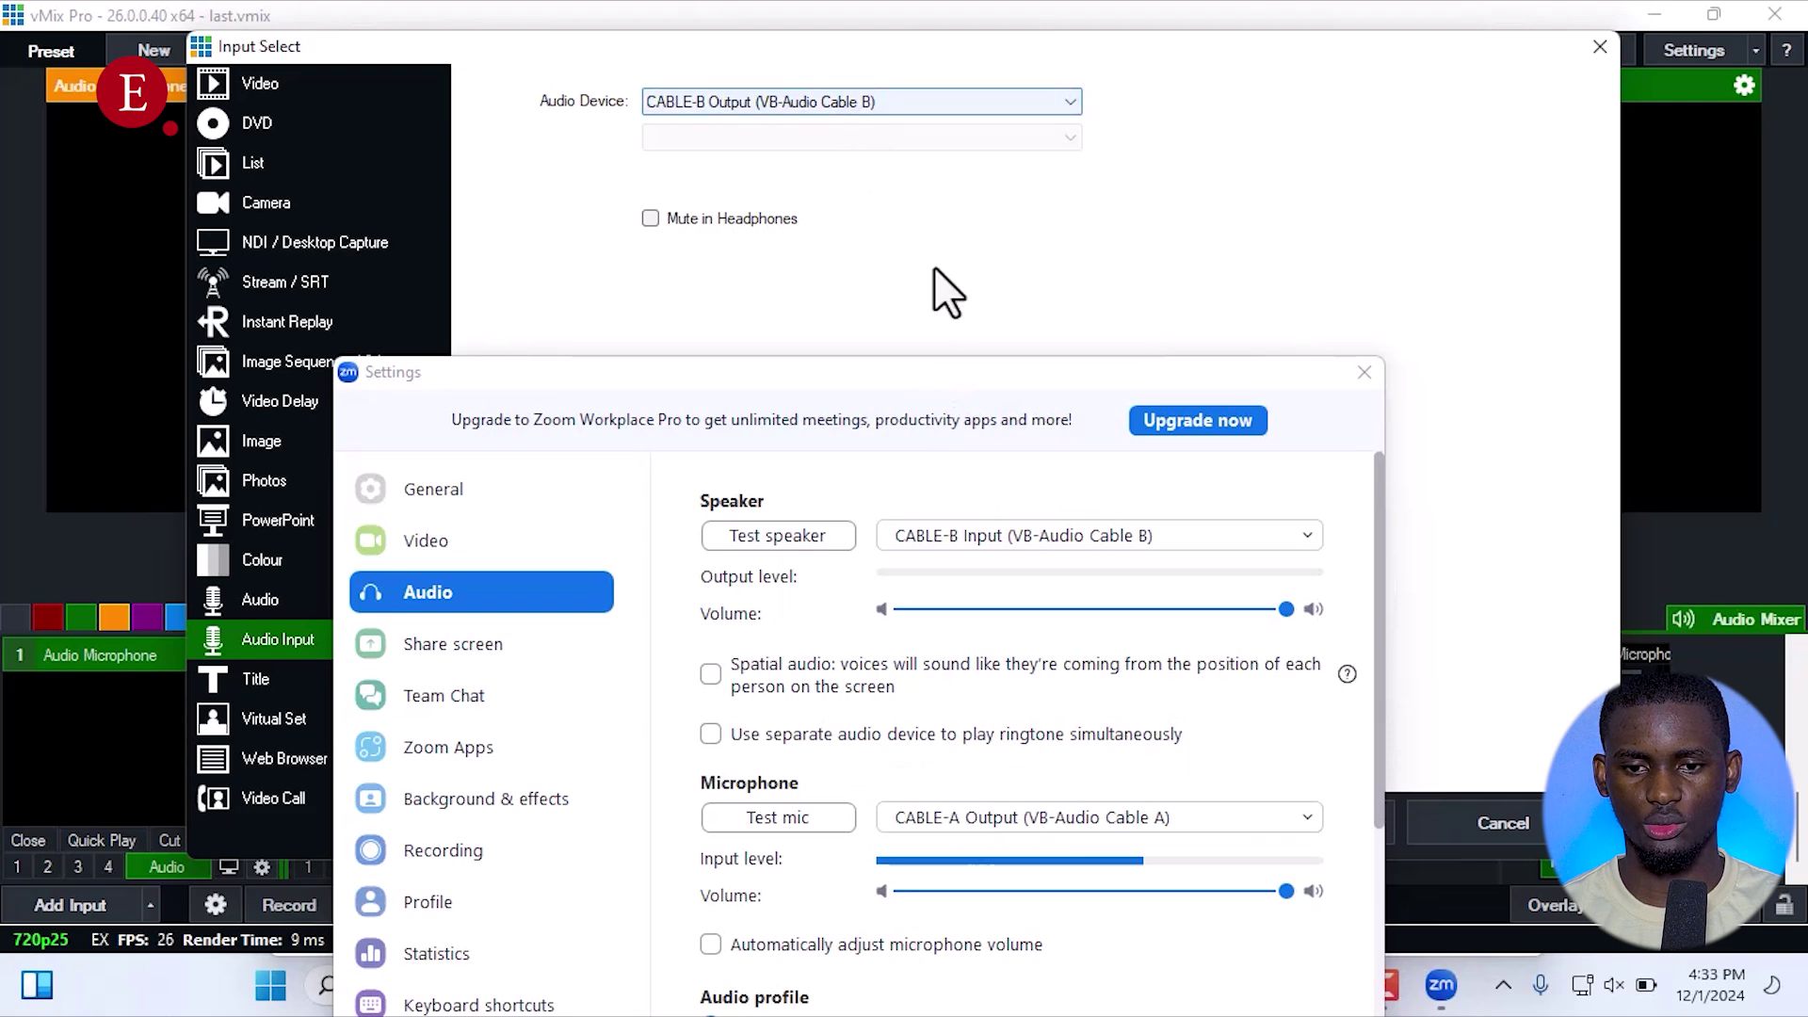
drag(976, 371, 733, 279)
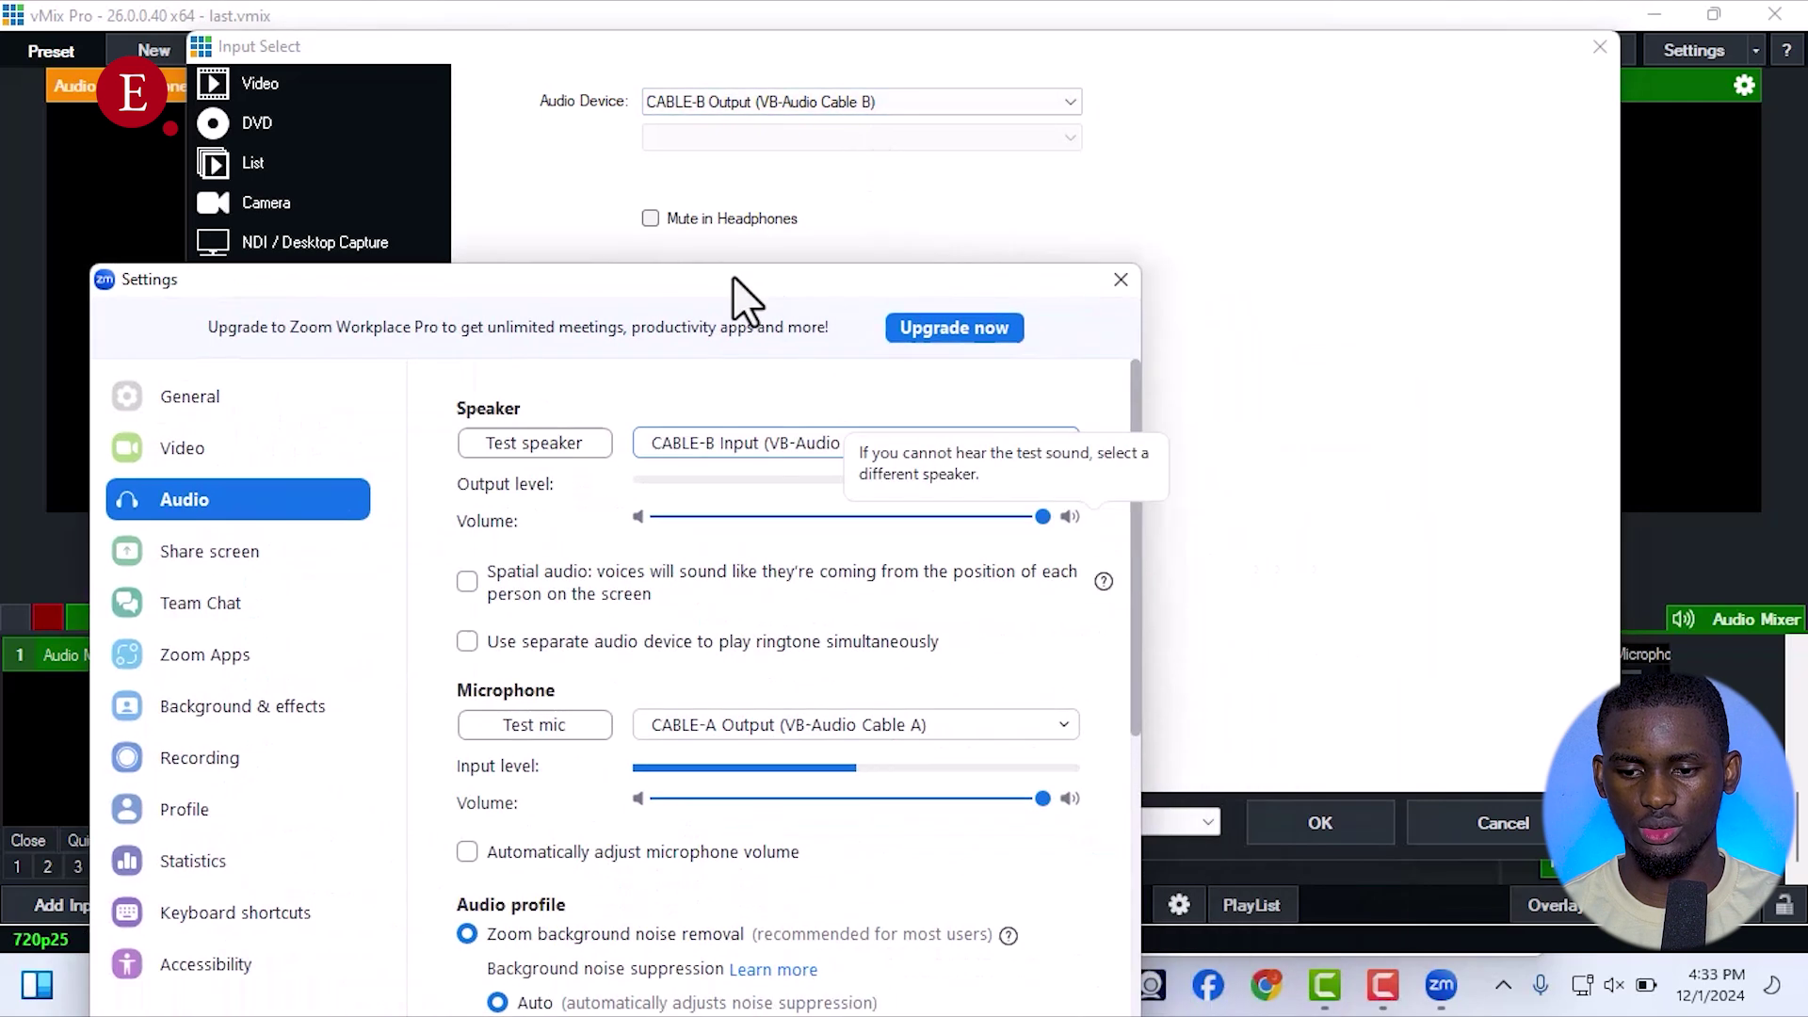
click(1360, 834)
Play Zoom's speaker test and check the CABLE-B Output level in vMix, with the Audio Microphone's audio switched off and back on.
drag(700, 288, 1323, 109)
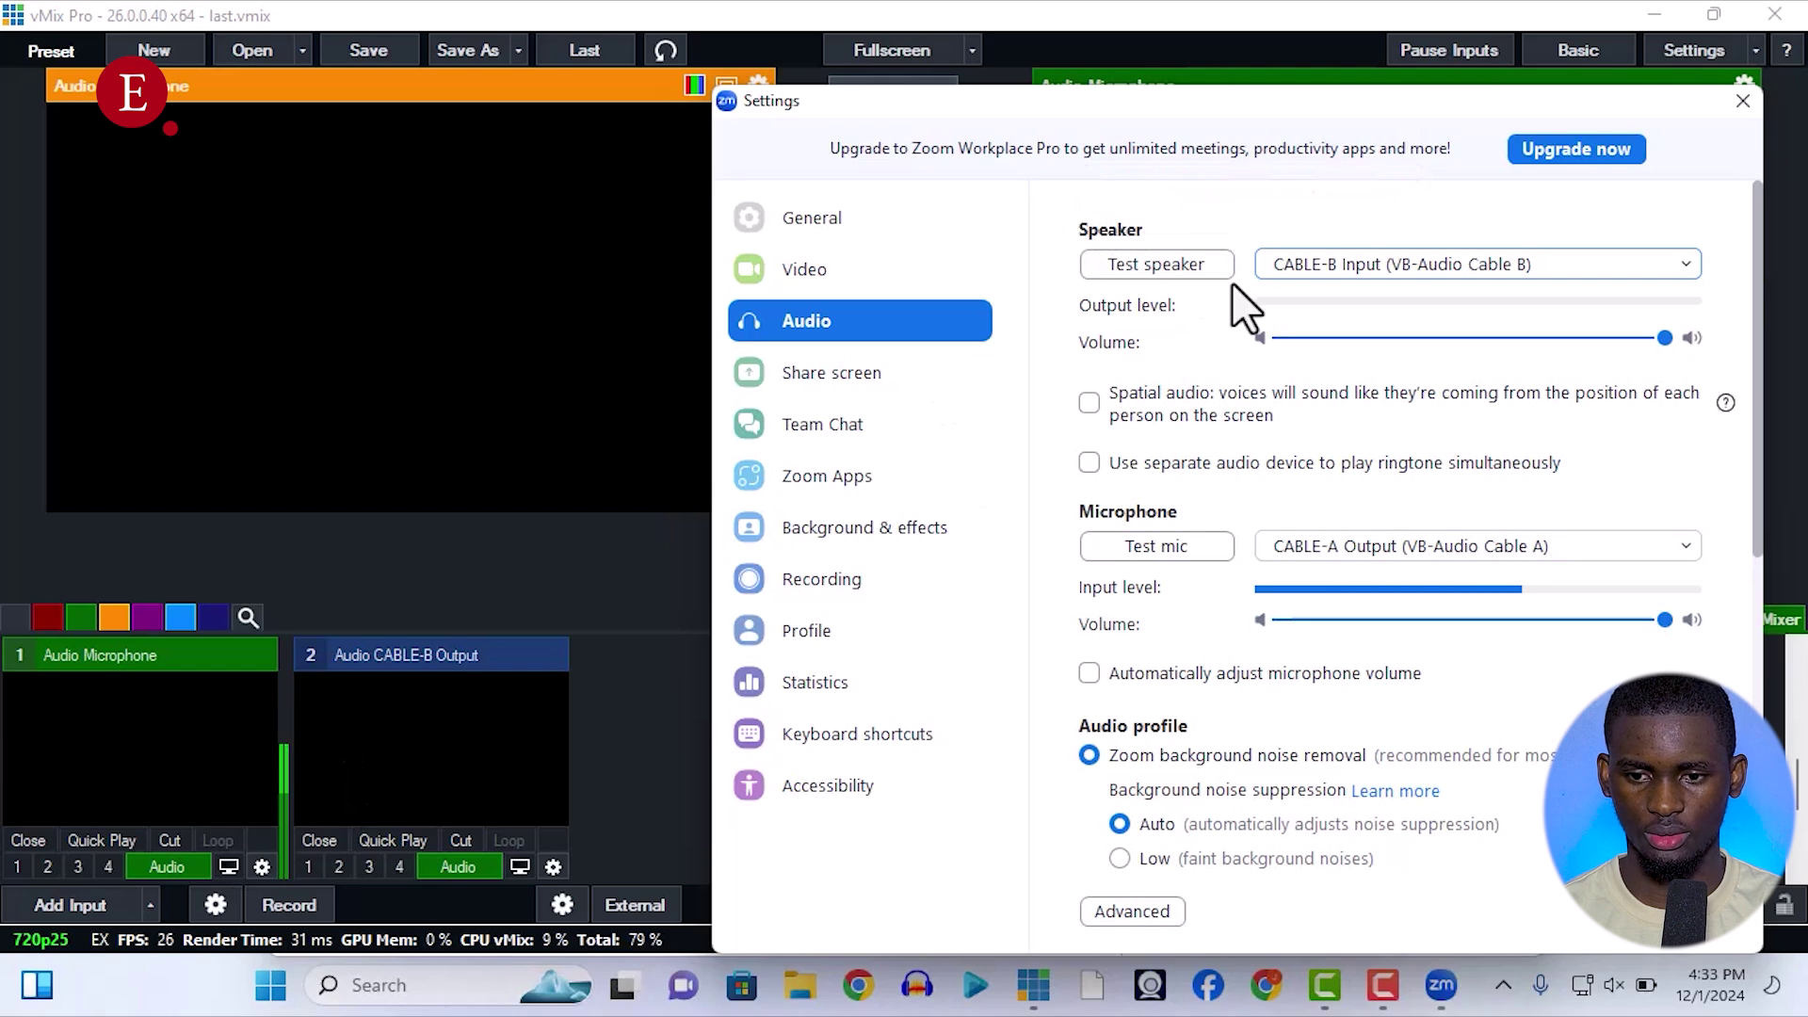
click(1206, 266)
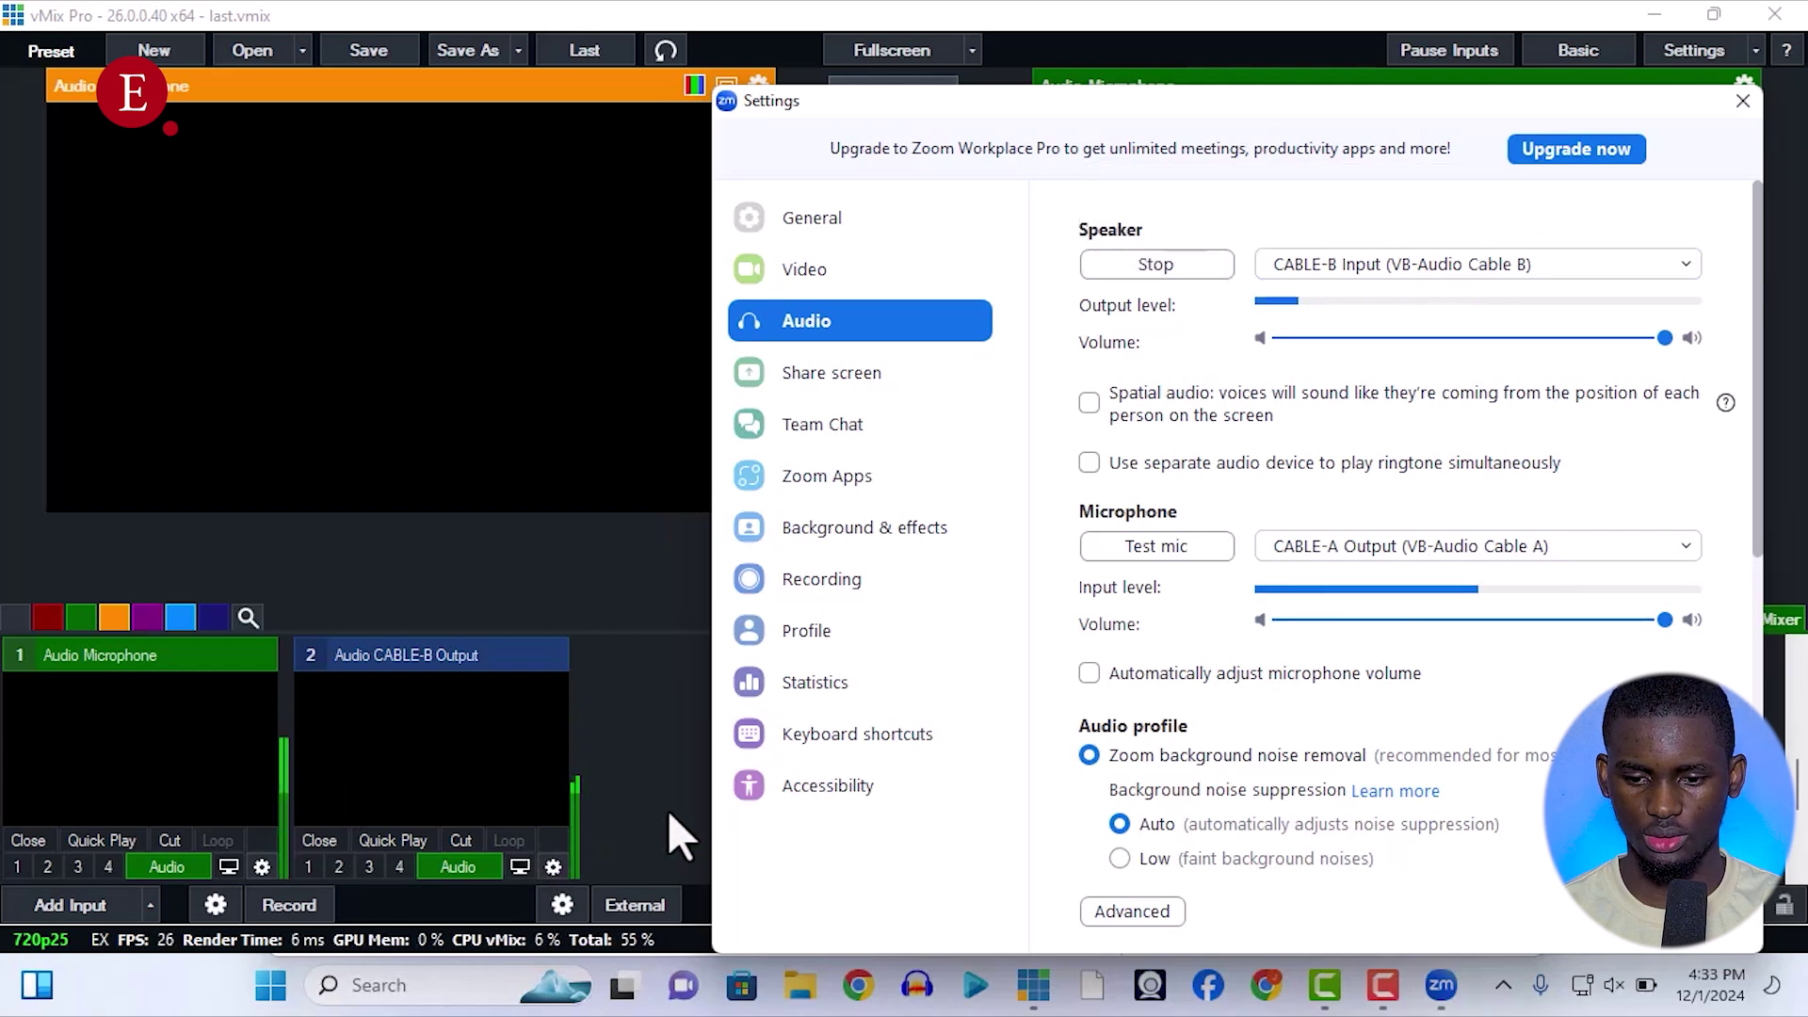
click(189, 867)
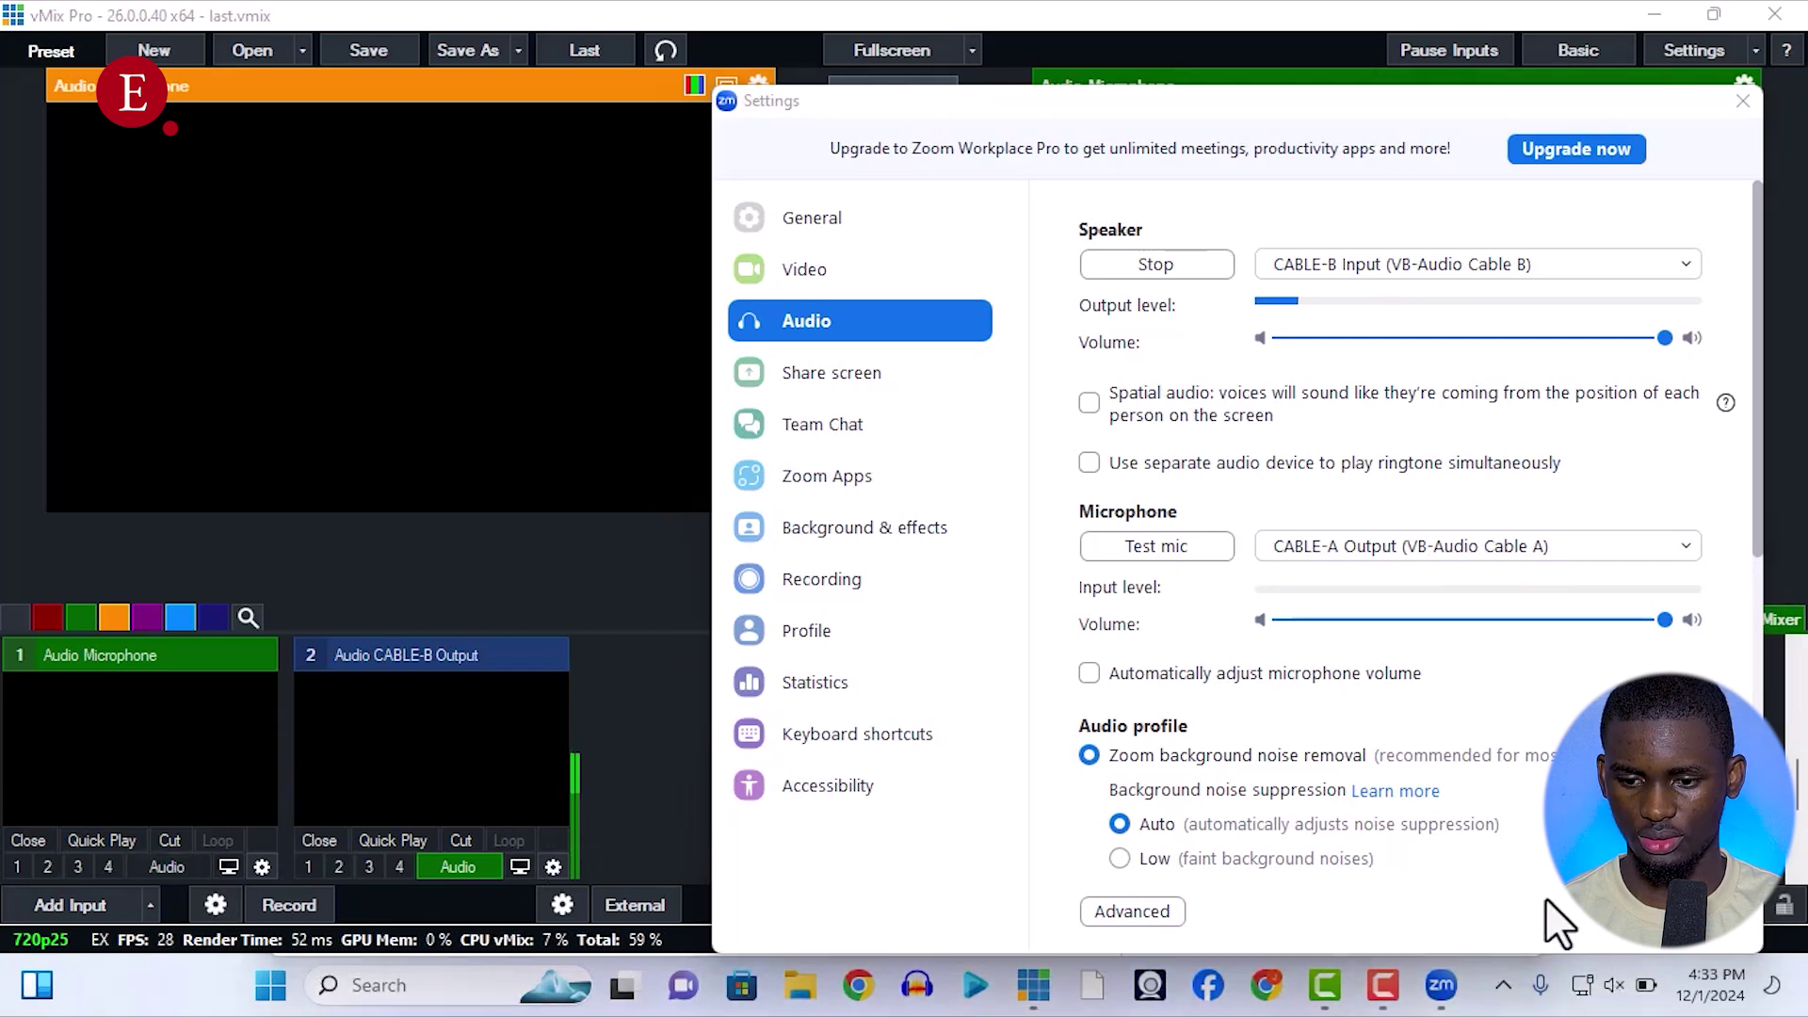
click(1612, 984)
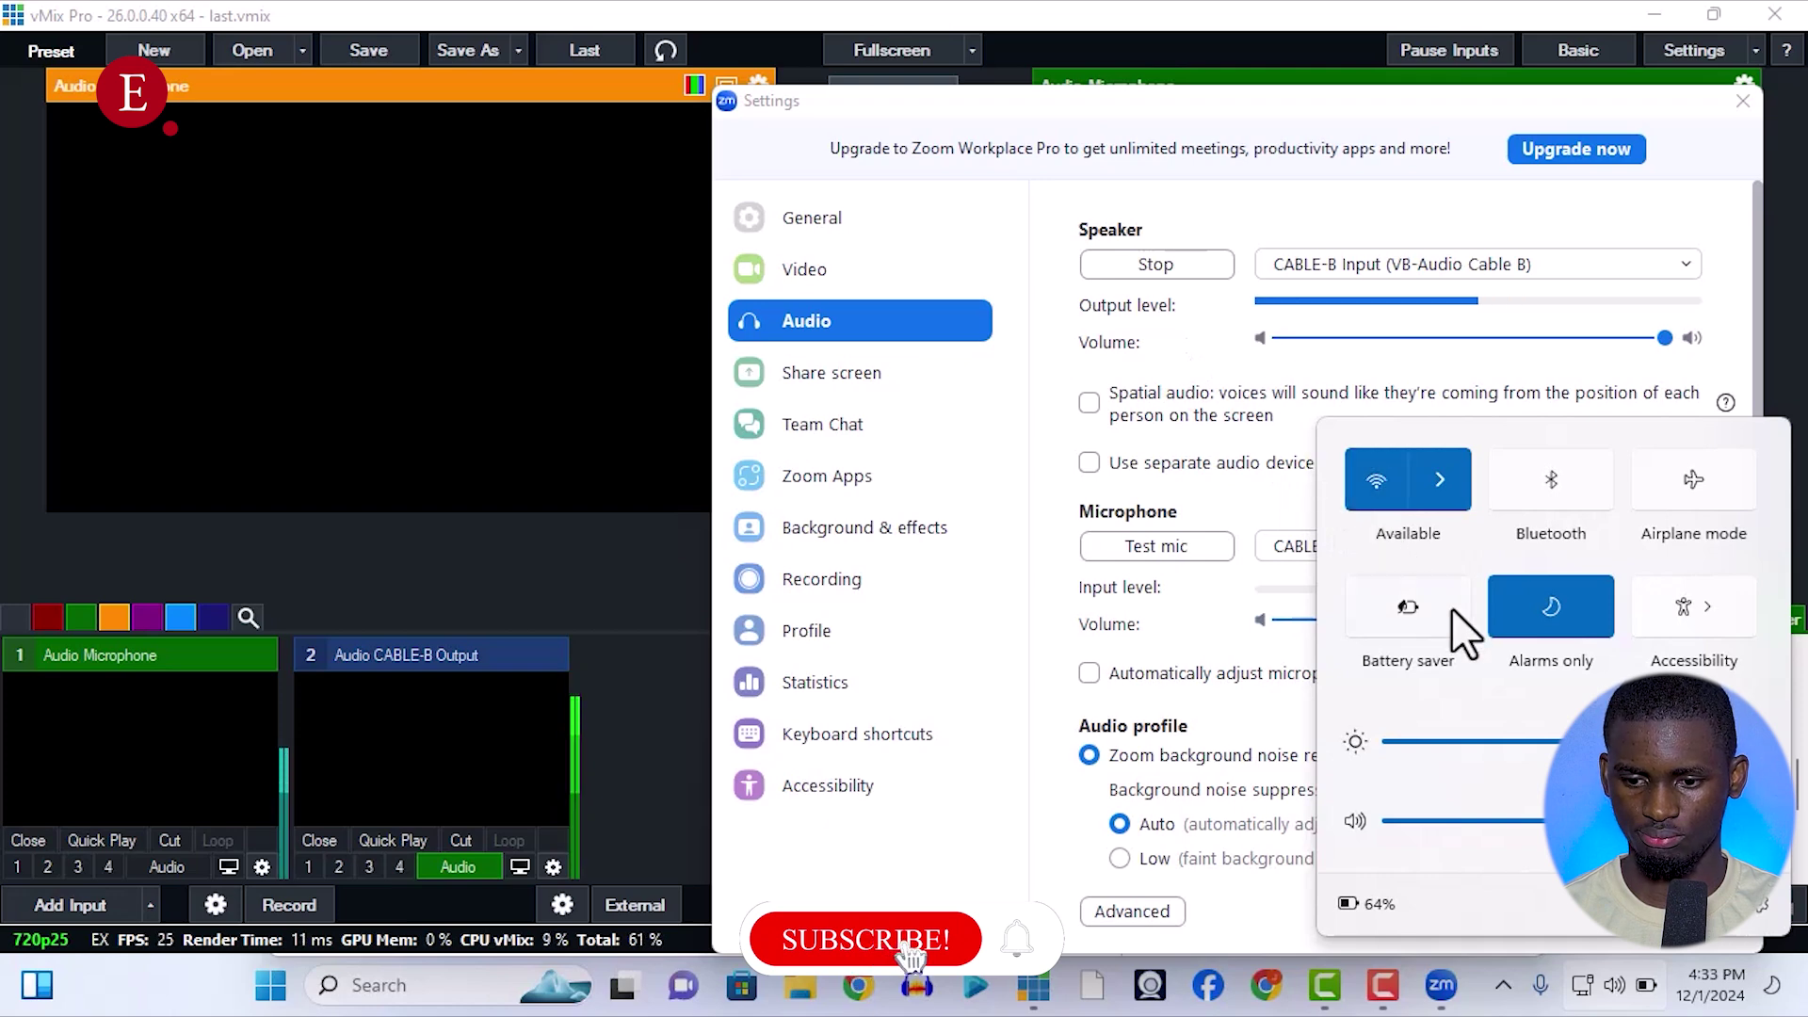
click(1355, 820)
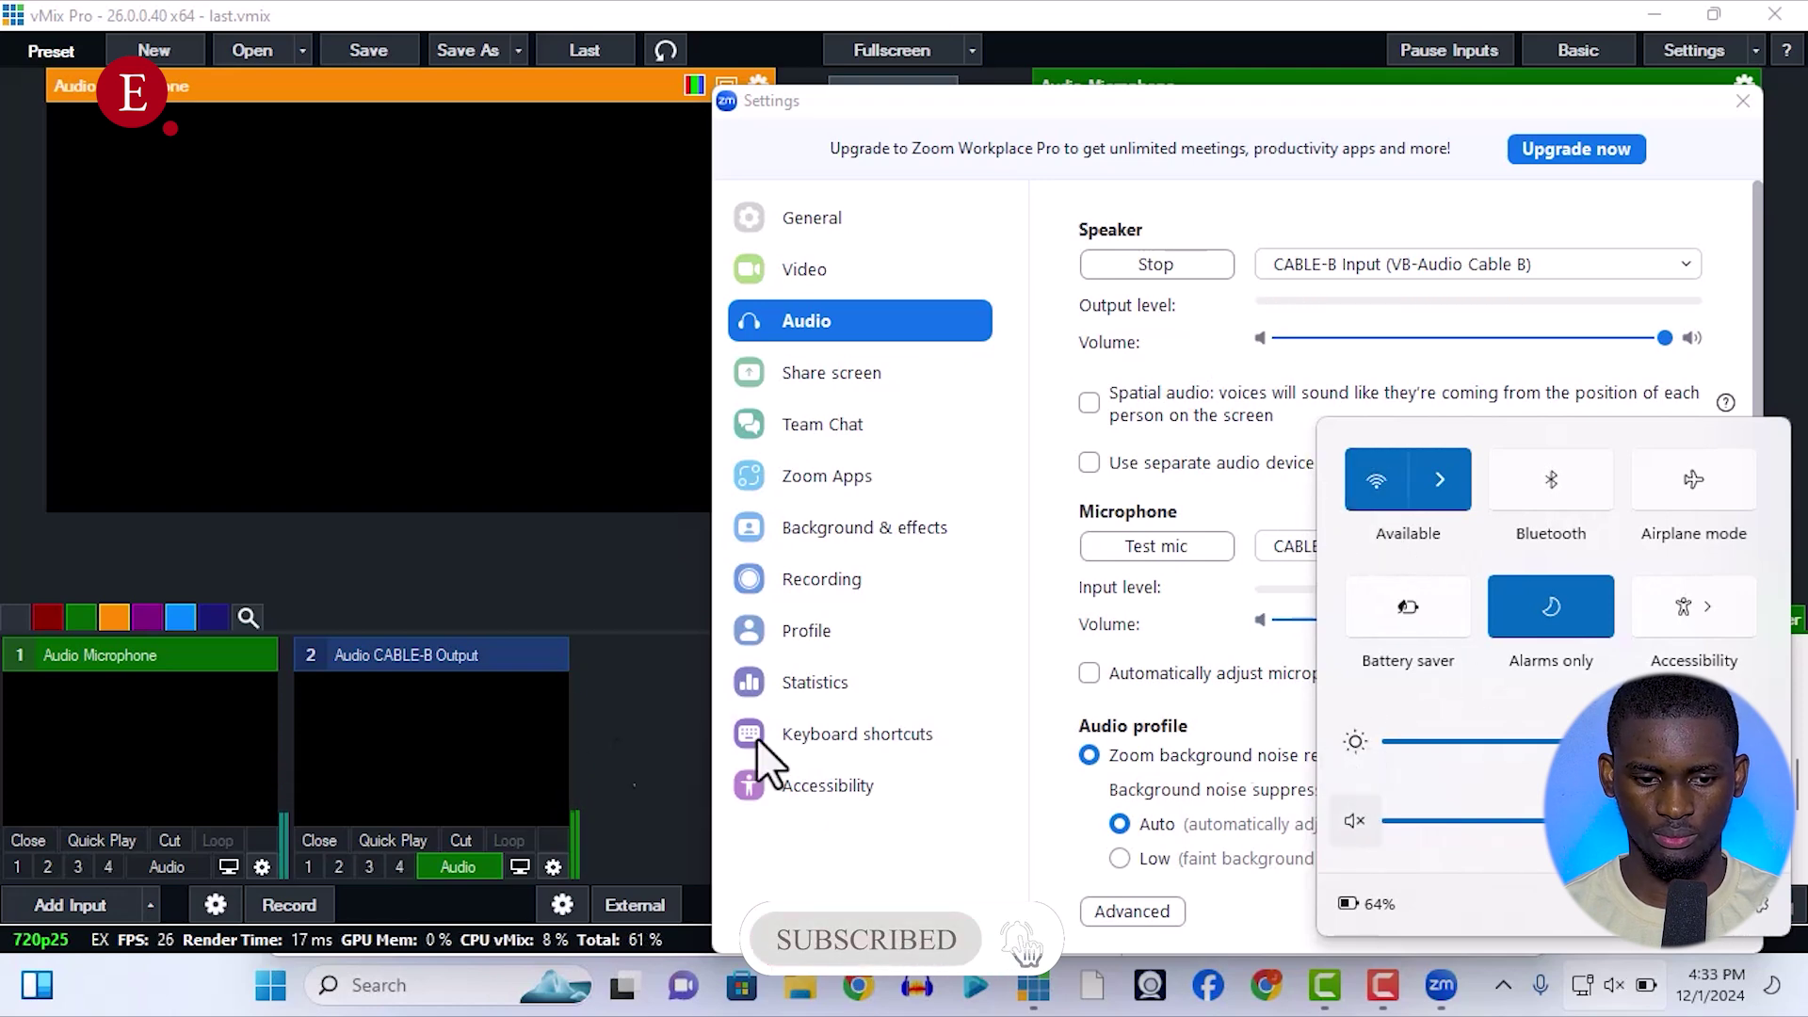
click(166, 866)
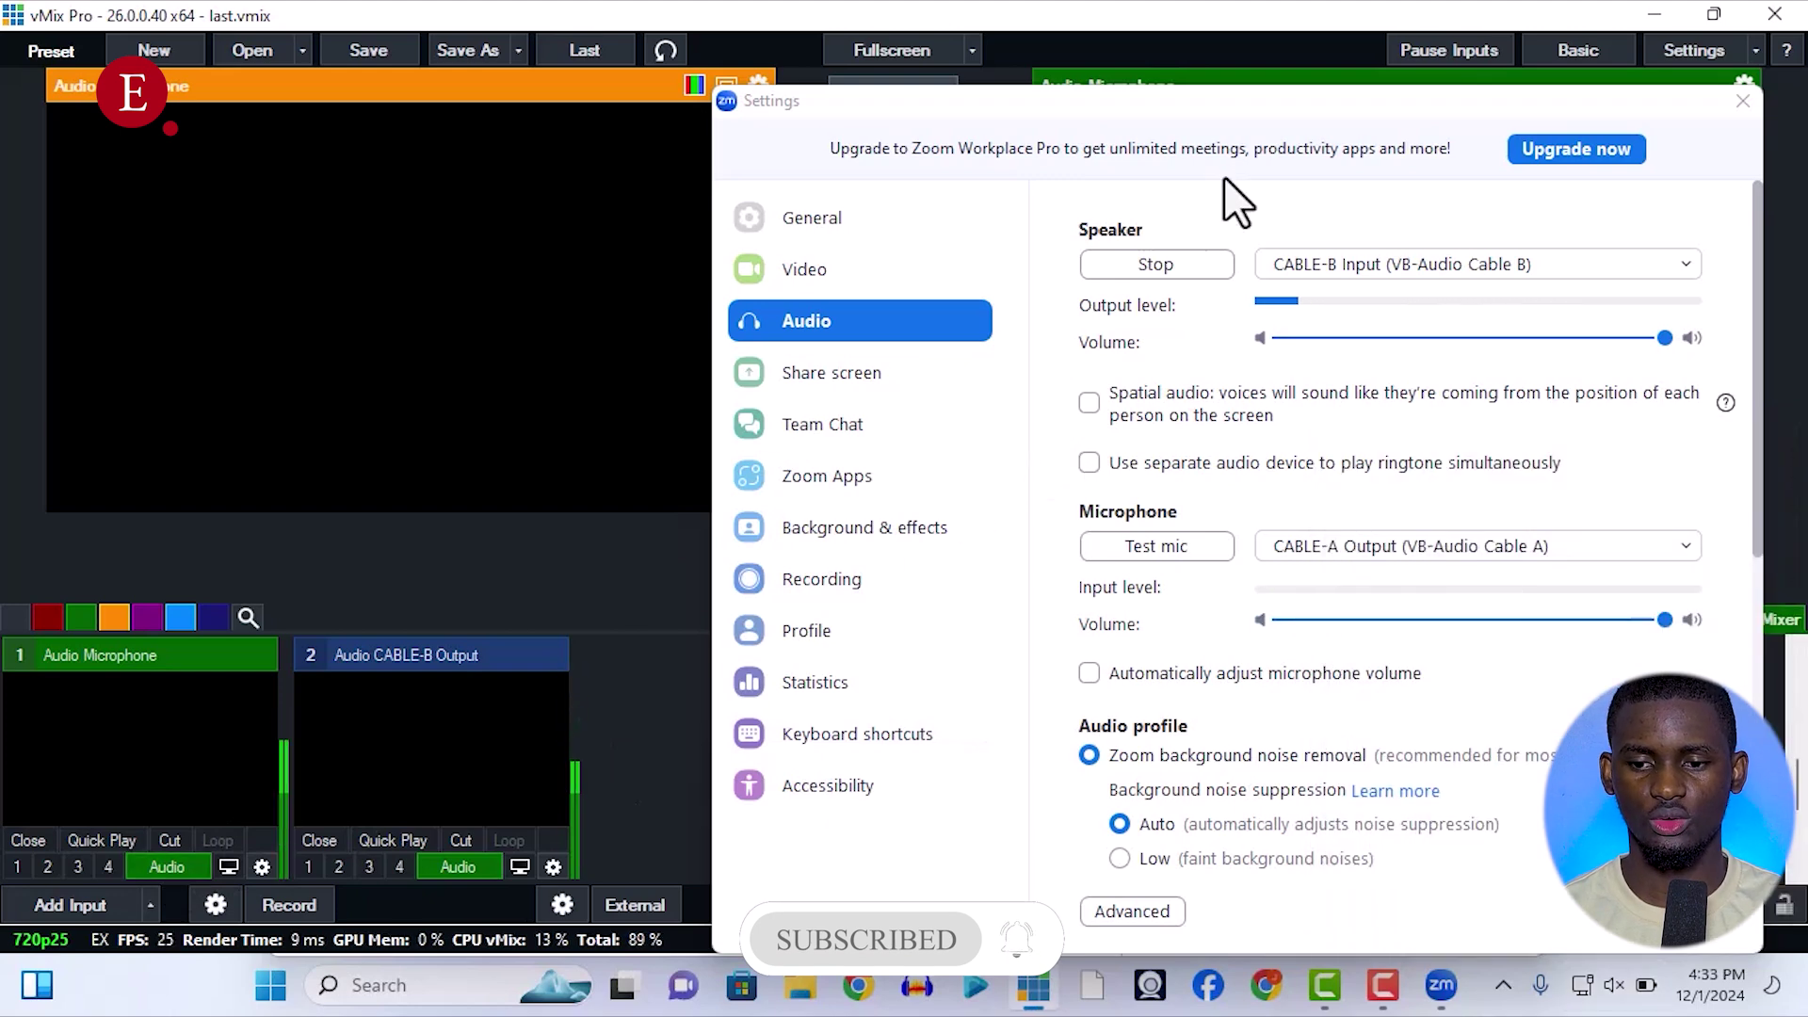
Lower Zoom's speaker volume to about half and return it to maximum while the test sound plays.
drag(1199, 113, 1111, 83)
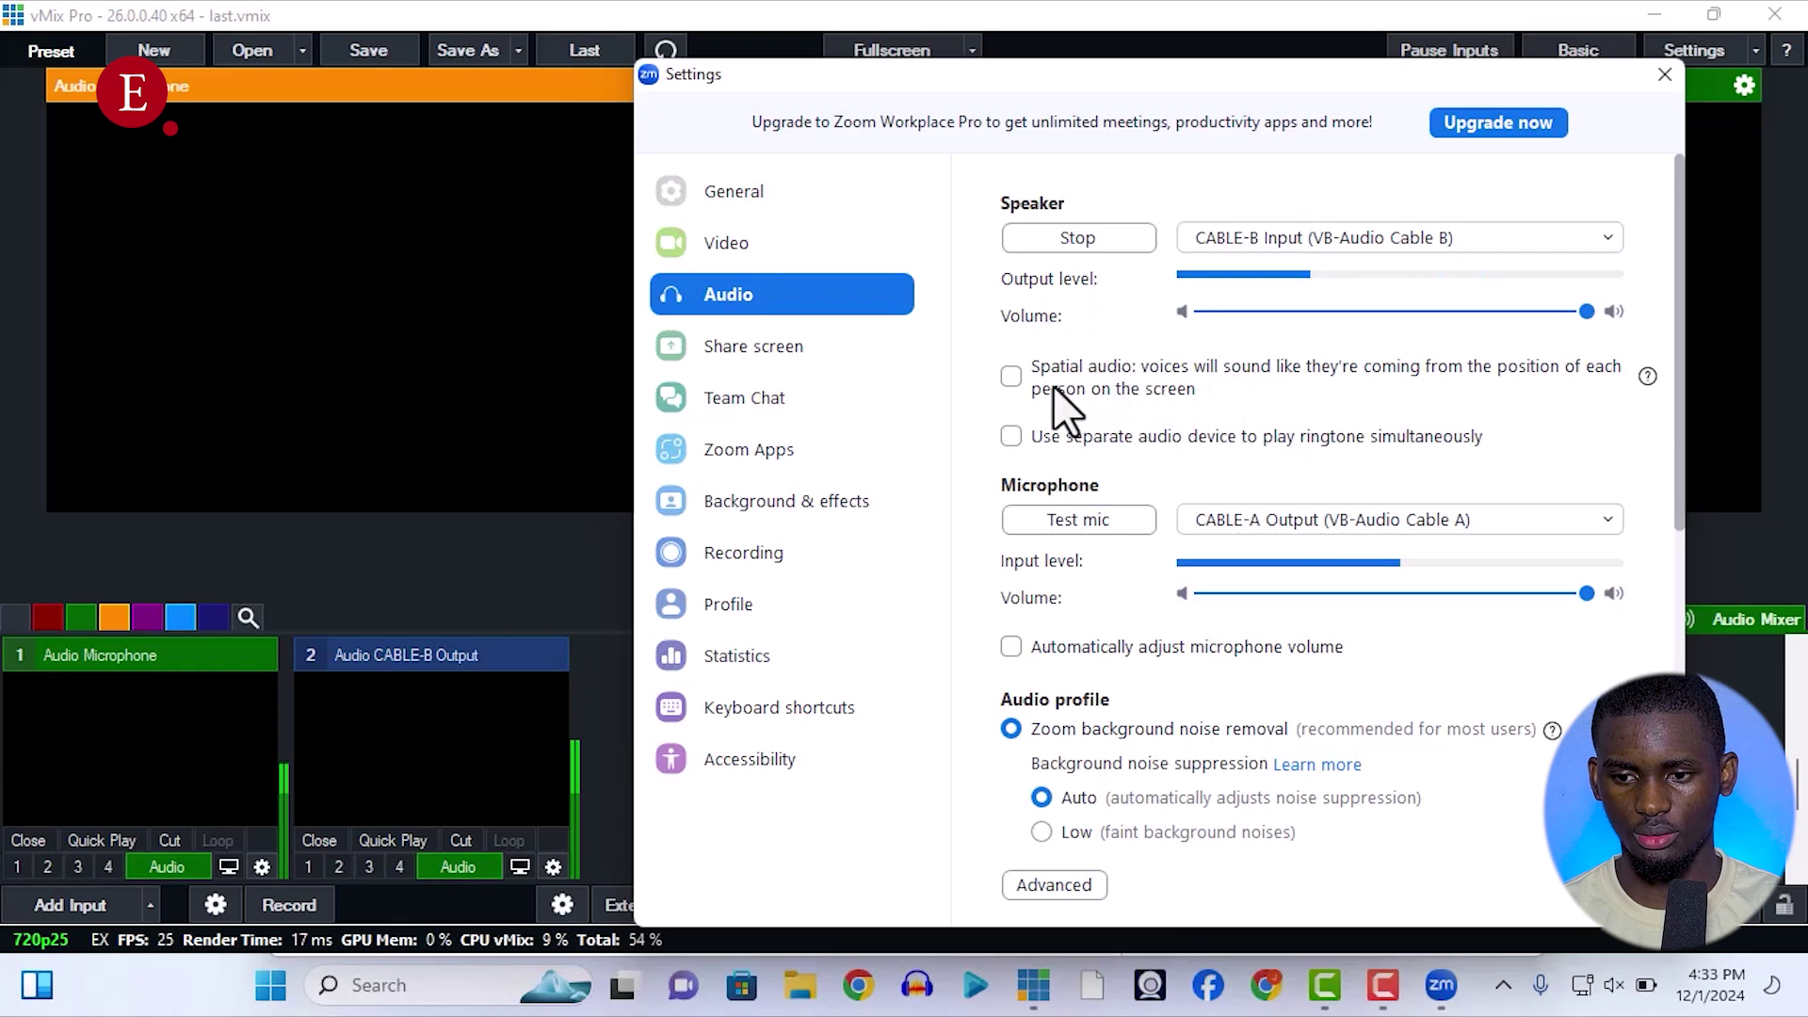
click(1405, 311)
drag(1405, 312, 1591, 313)
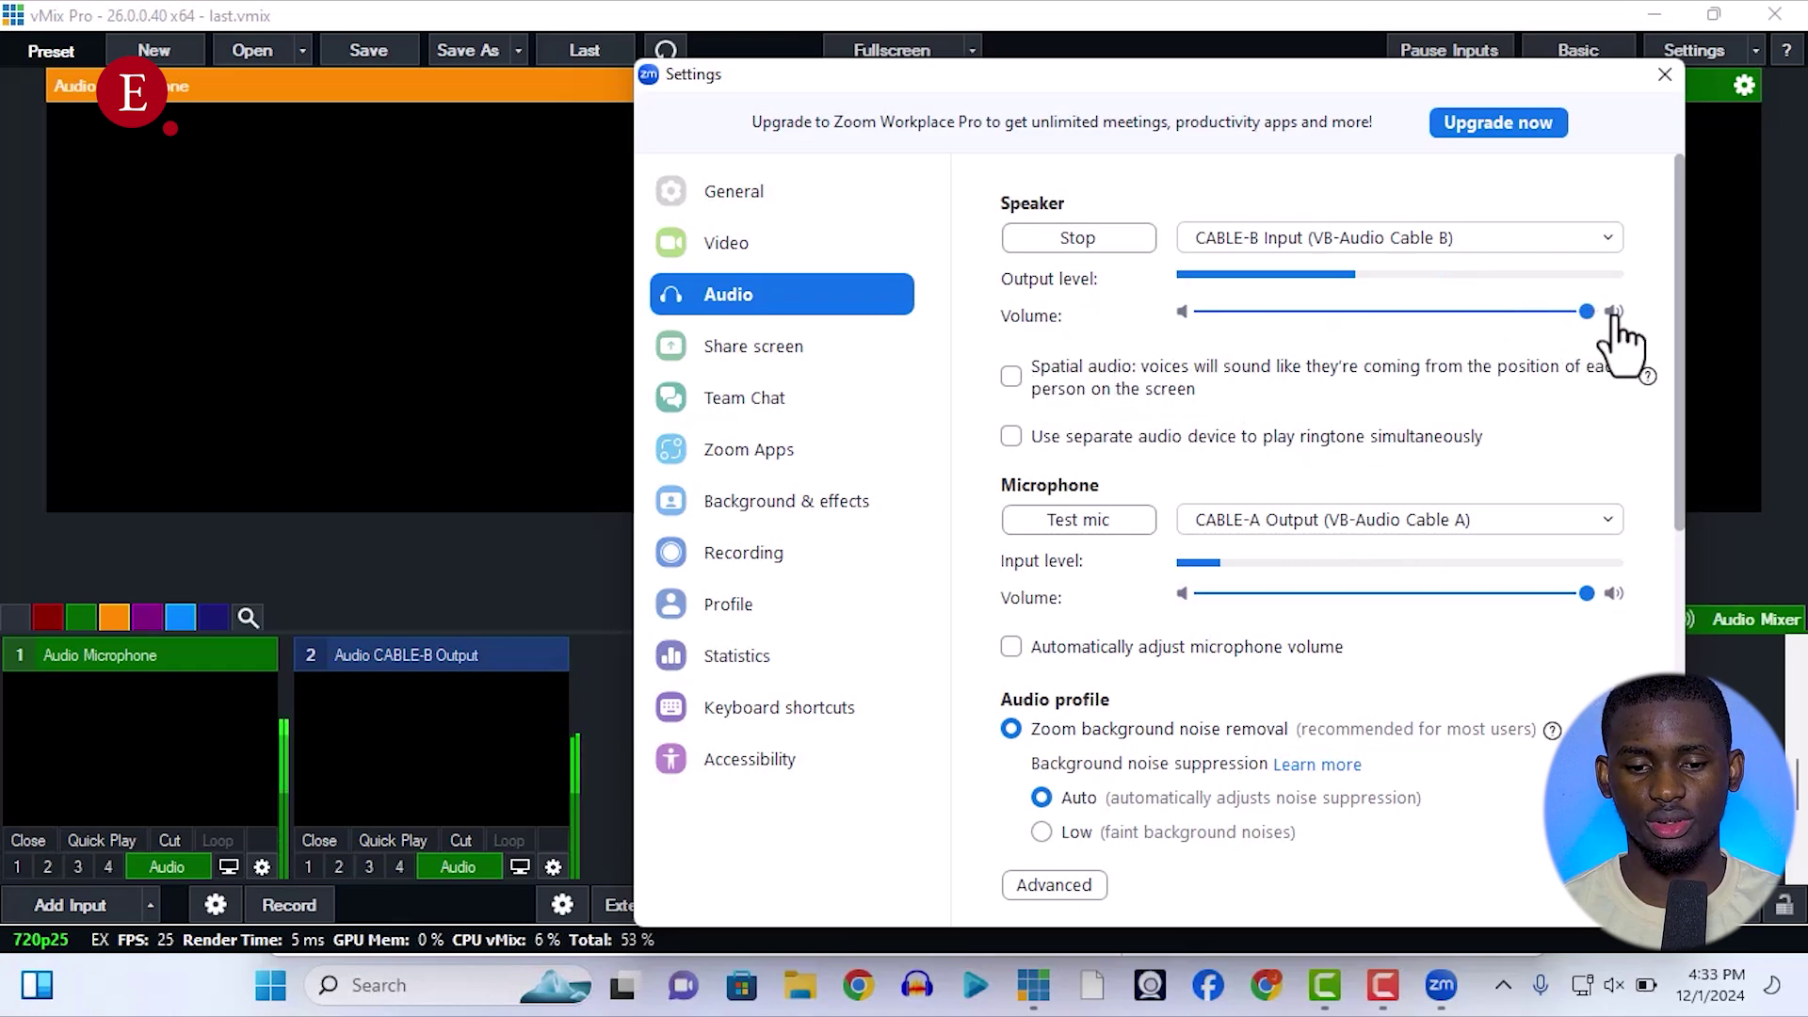
Close Zoom's settings and lower the Audio CABLE-B Output's volume fader in vMix's audio mixer.
click(605, 747)
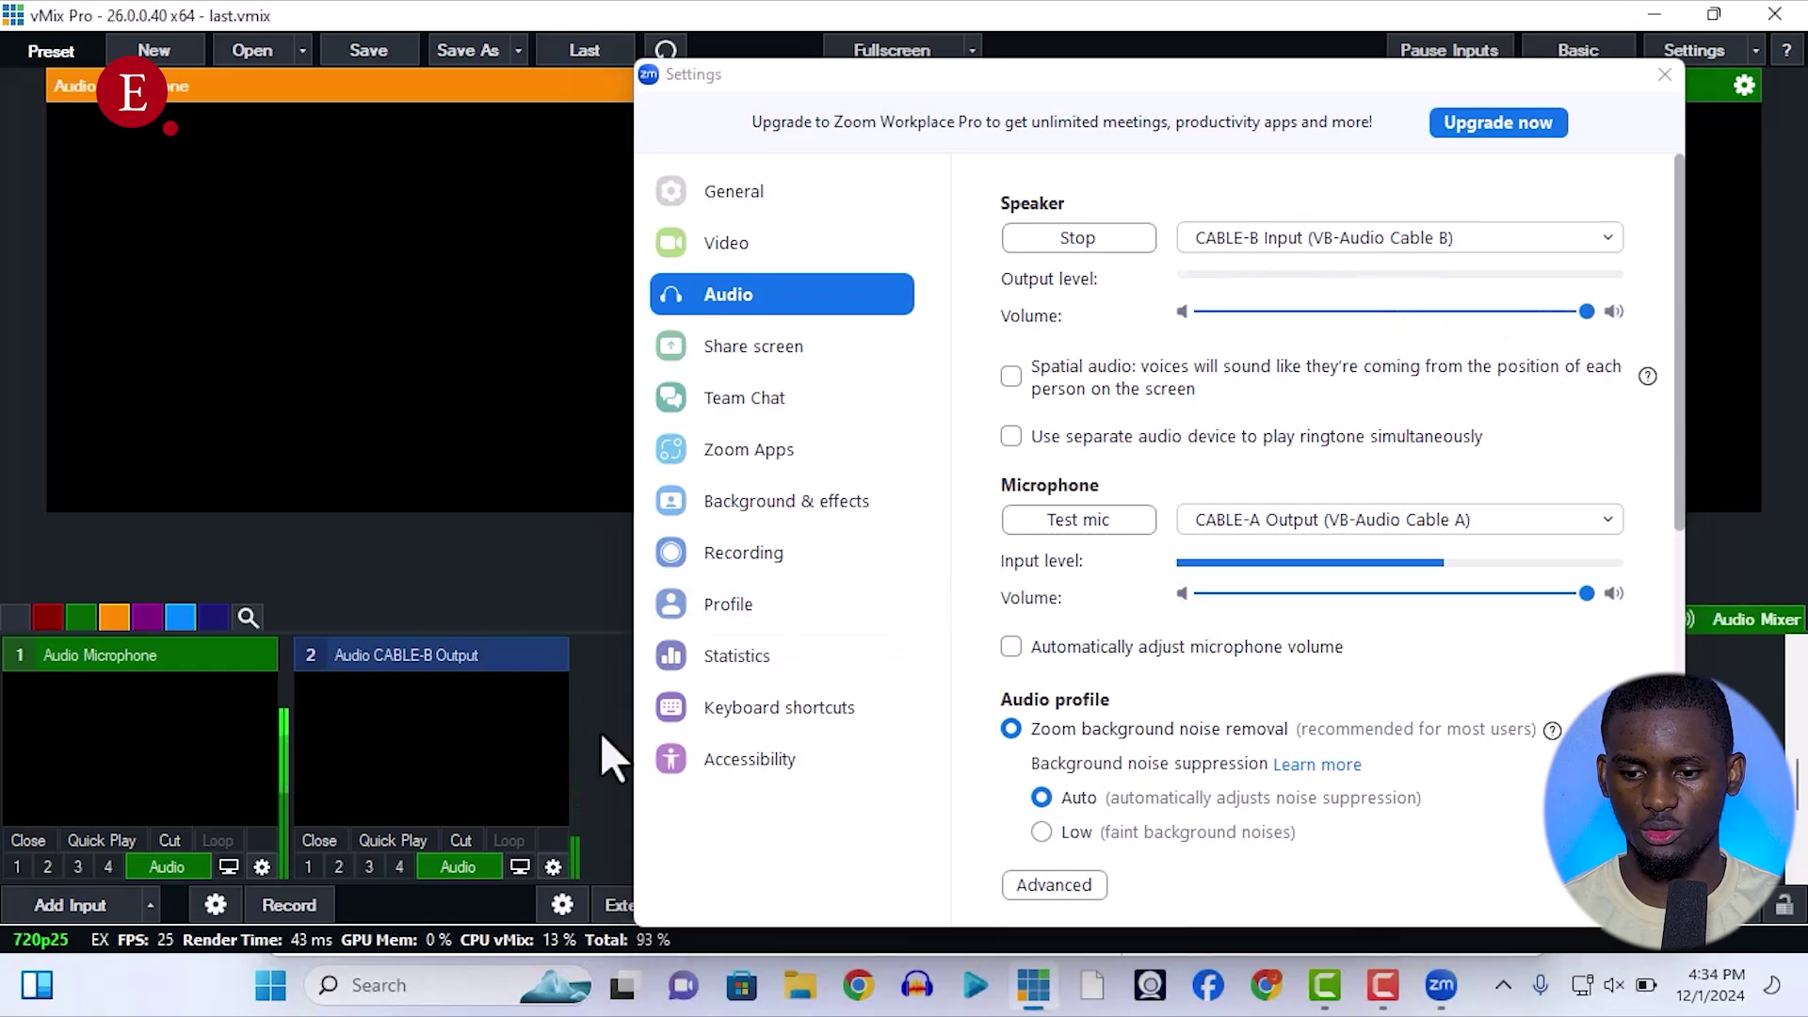
click(1665, 75)
scroll(1680, 746, down, 1)
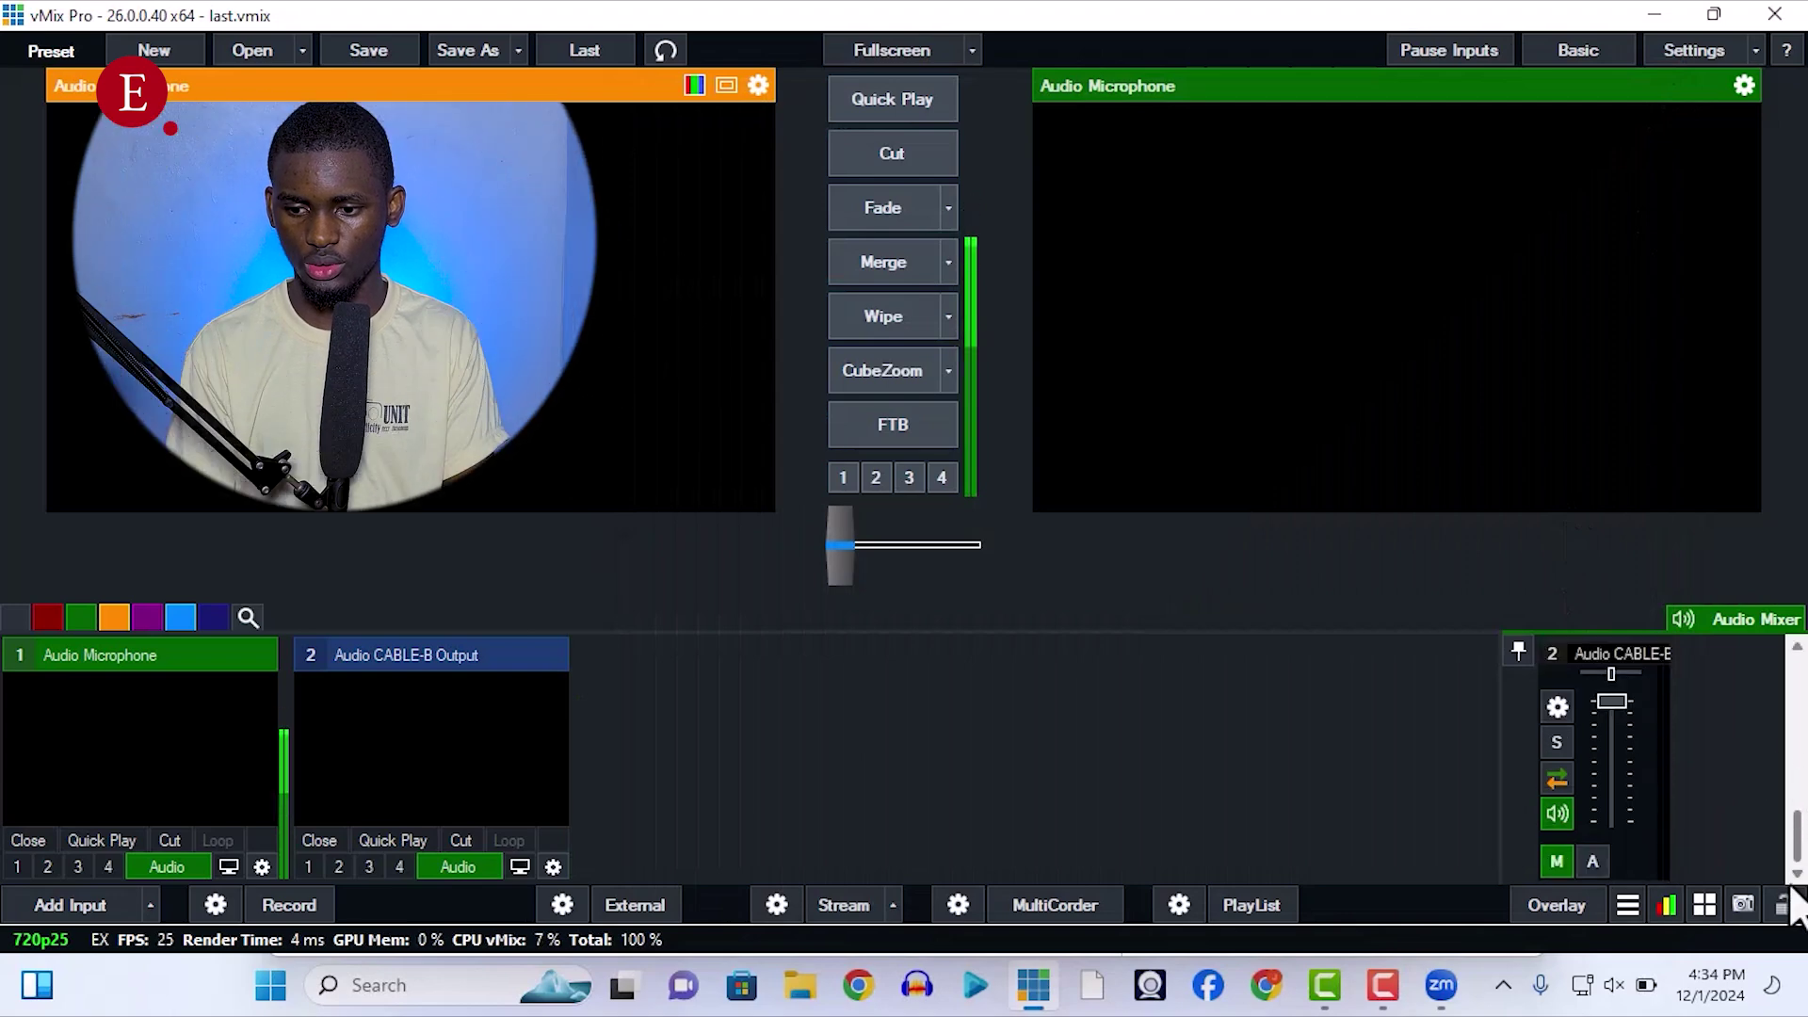
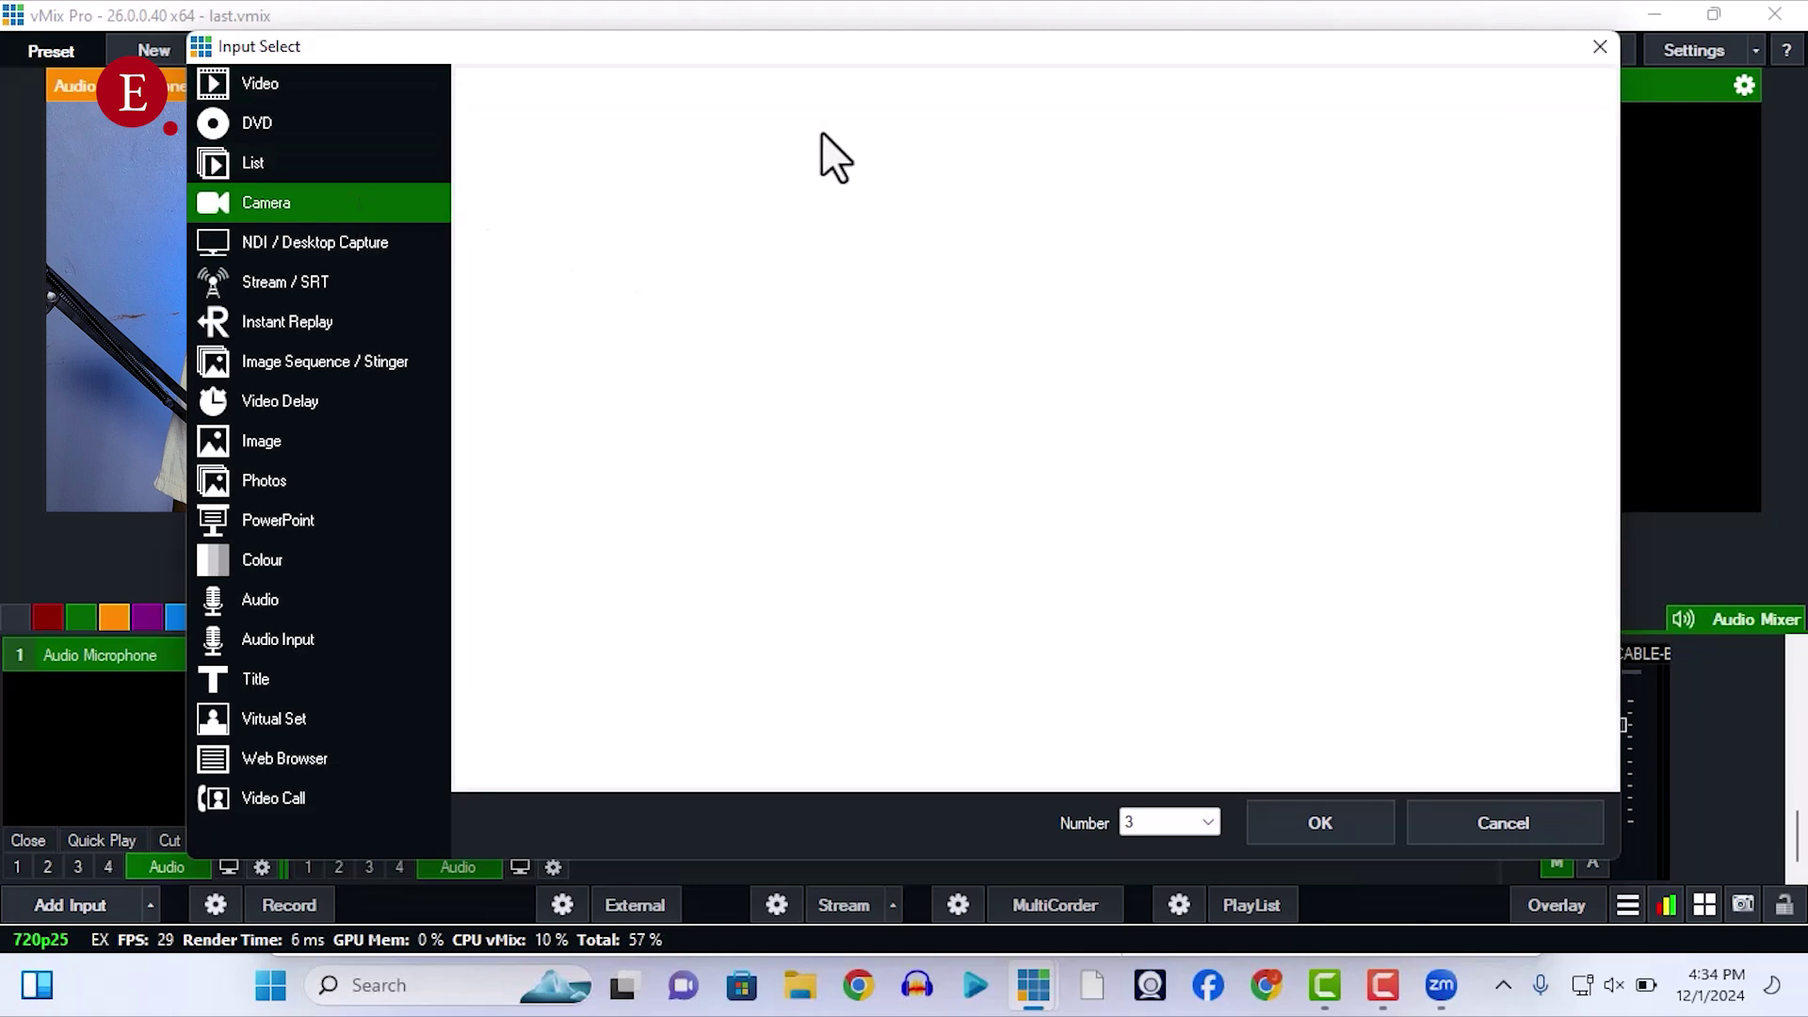
Add HP HD Camera as a camera input with its audio device set to None.
click(858, 87)
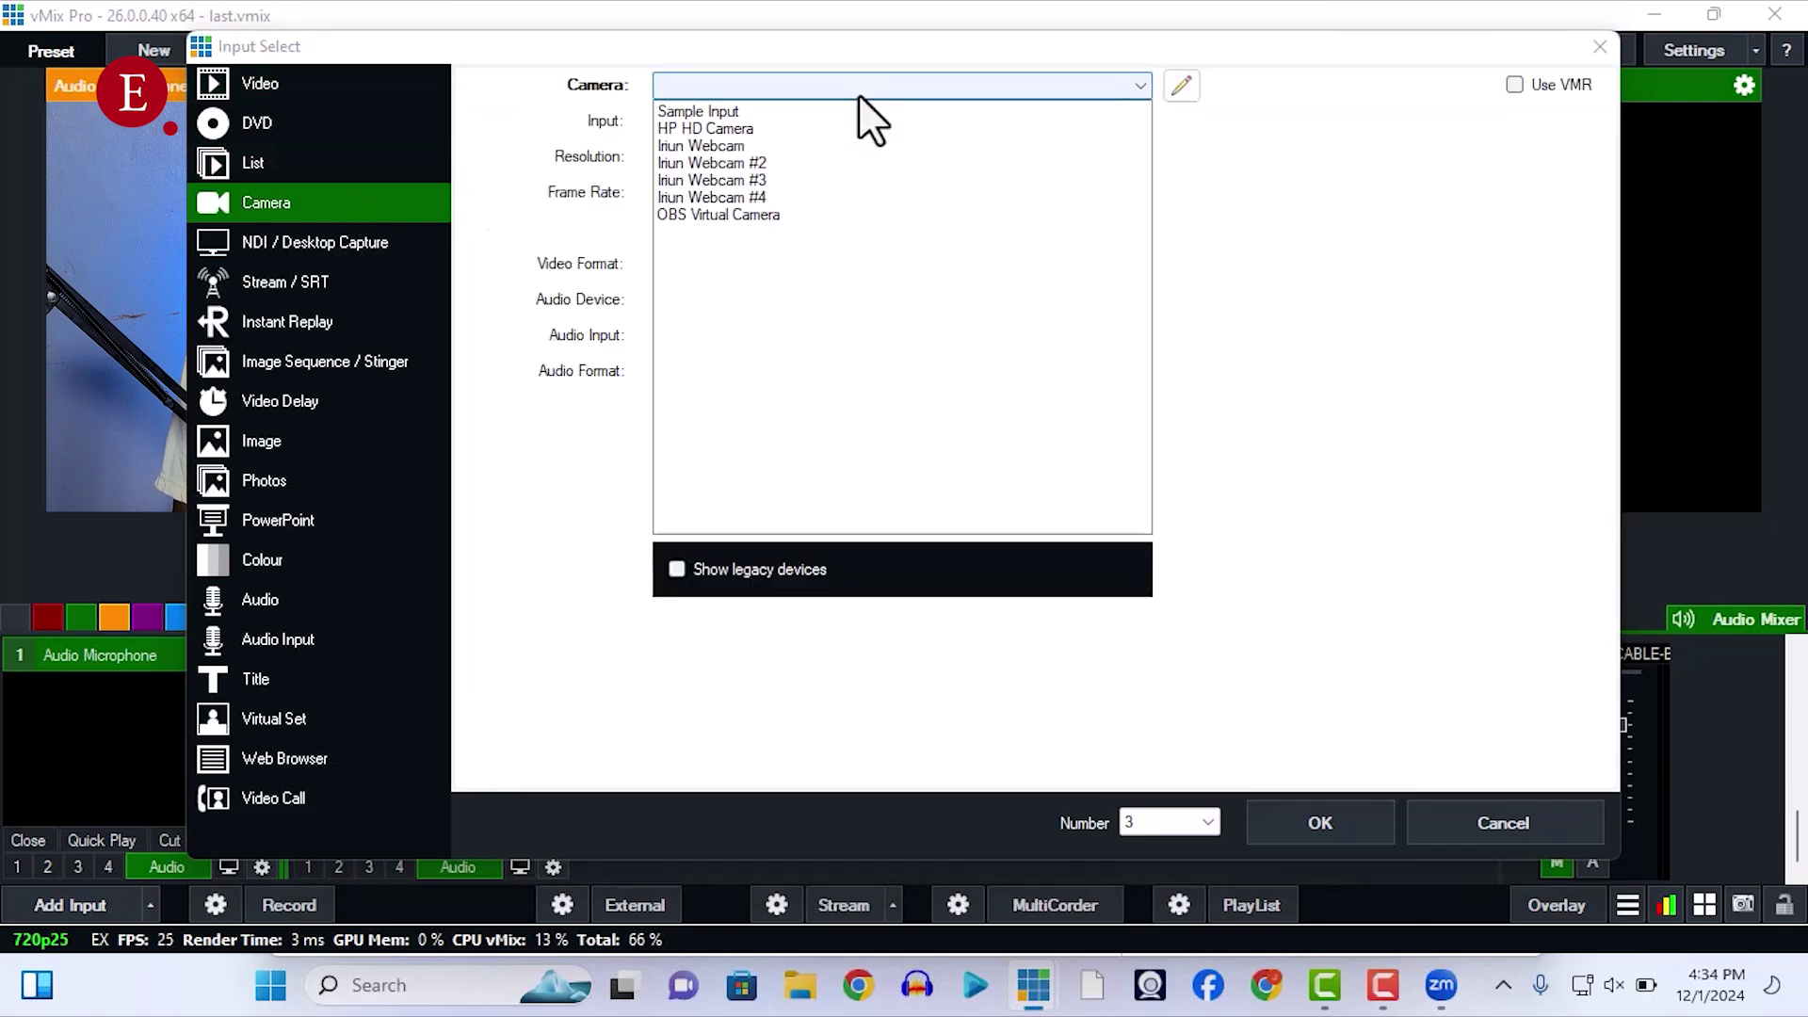
click(825, 129)
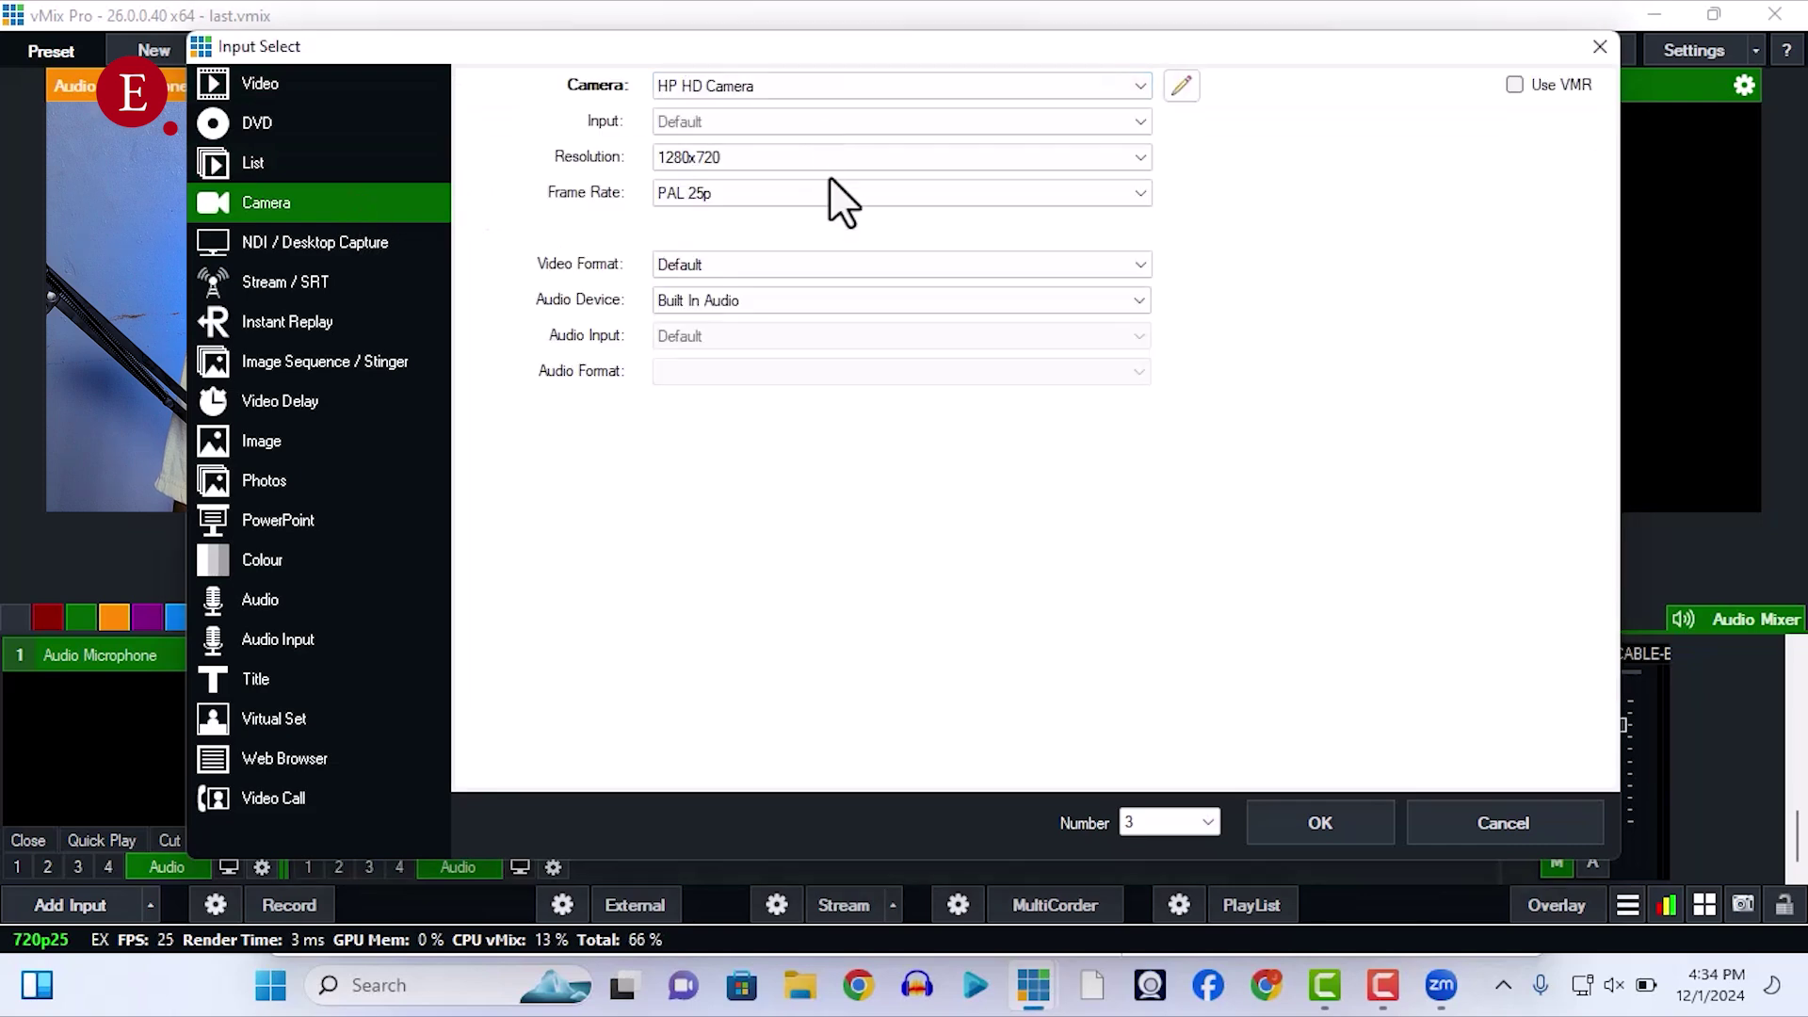
click(1031, 299)
click(1014, 341)
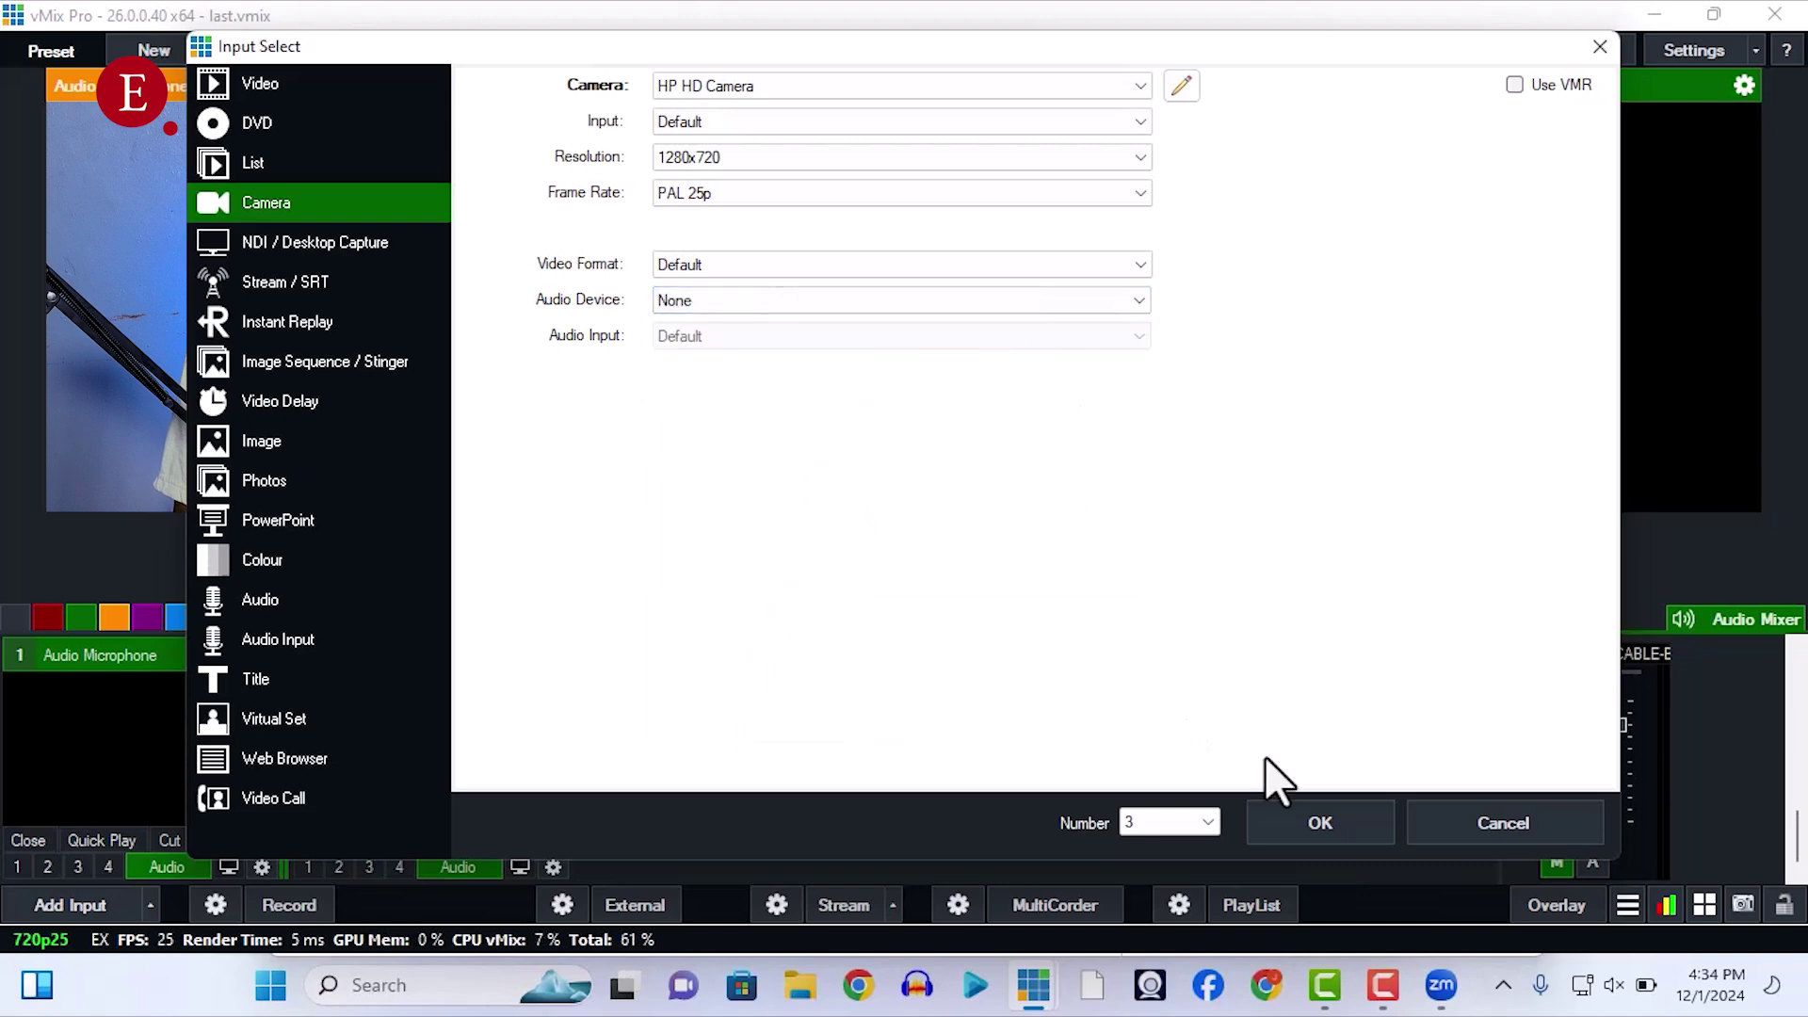
click(1326, 824)
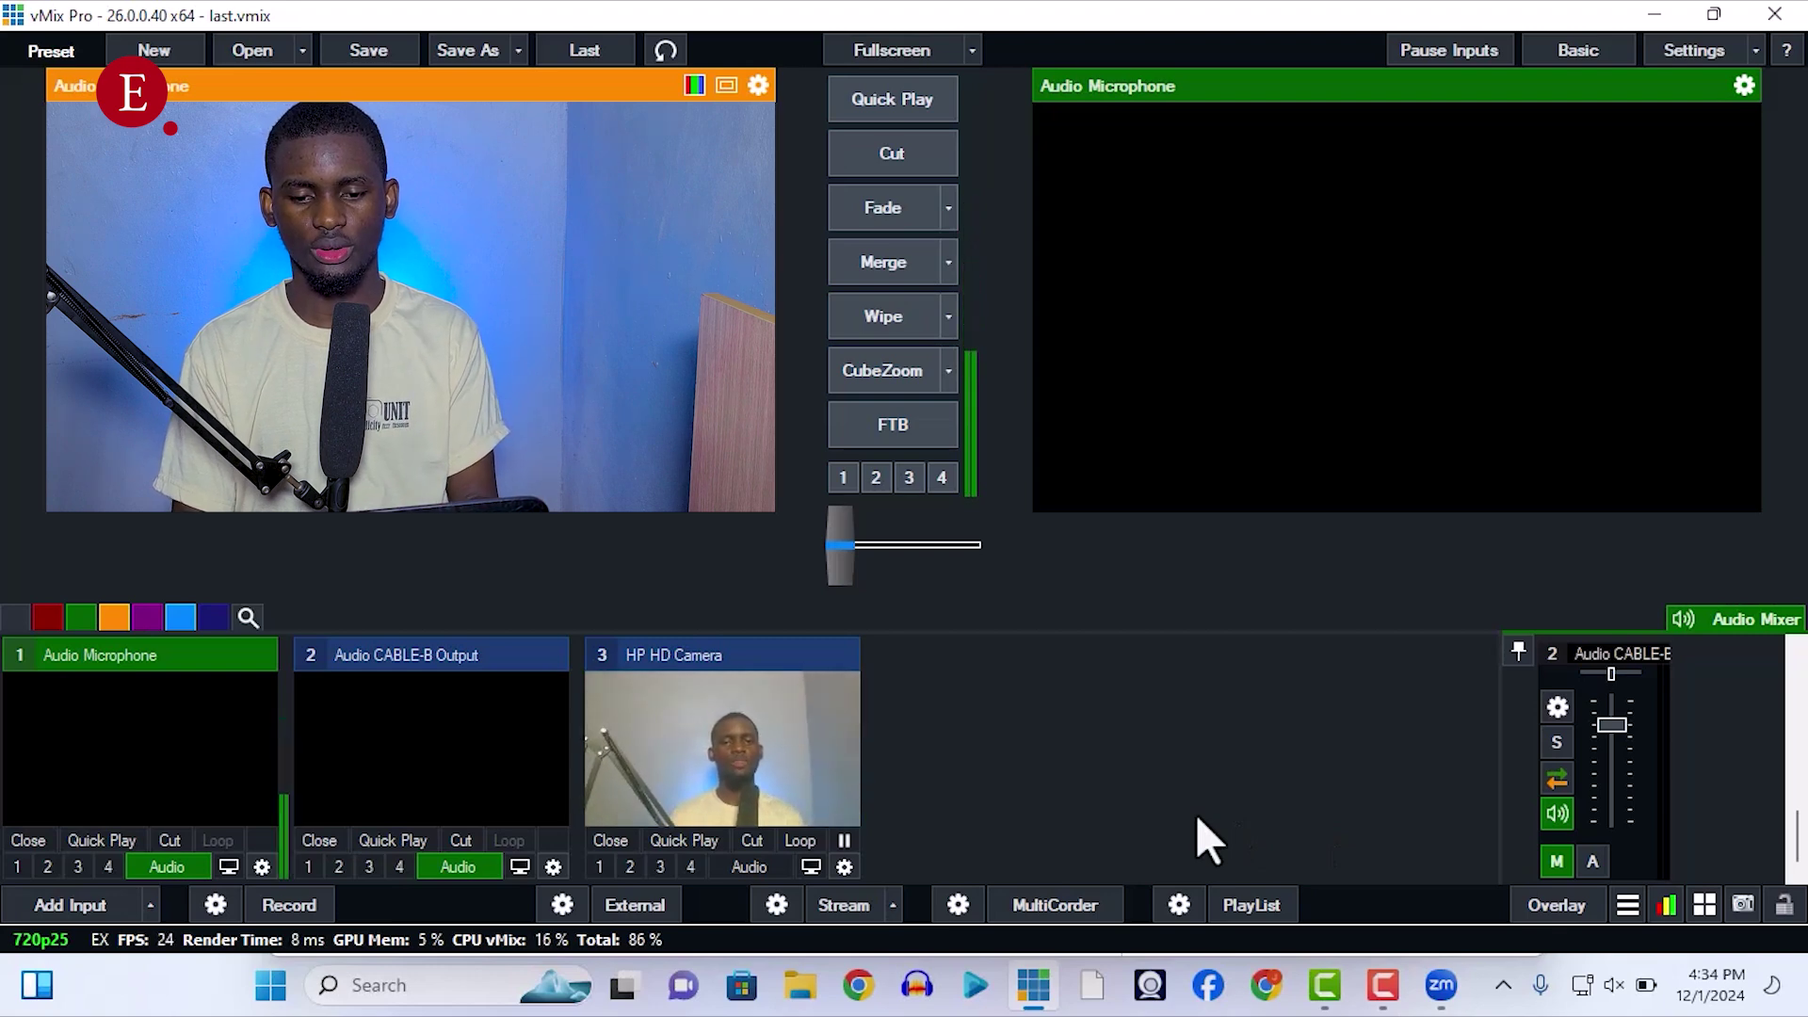
Send the HP HD Camera to the live output and move it to the first input position.
click(699, 830)
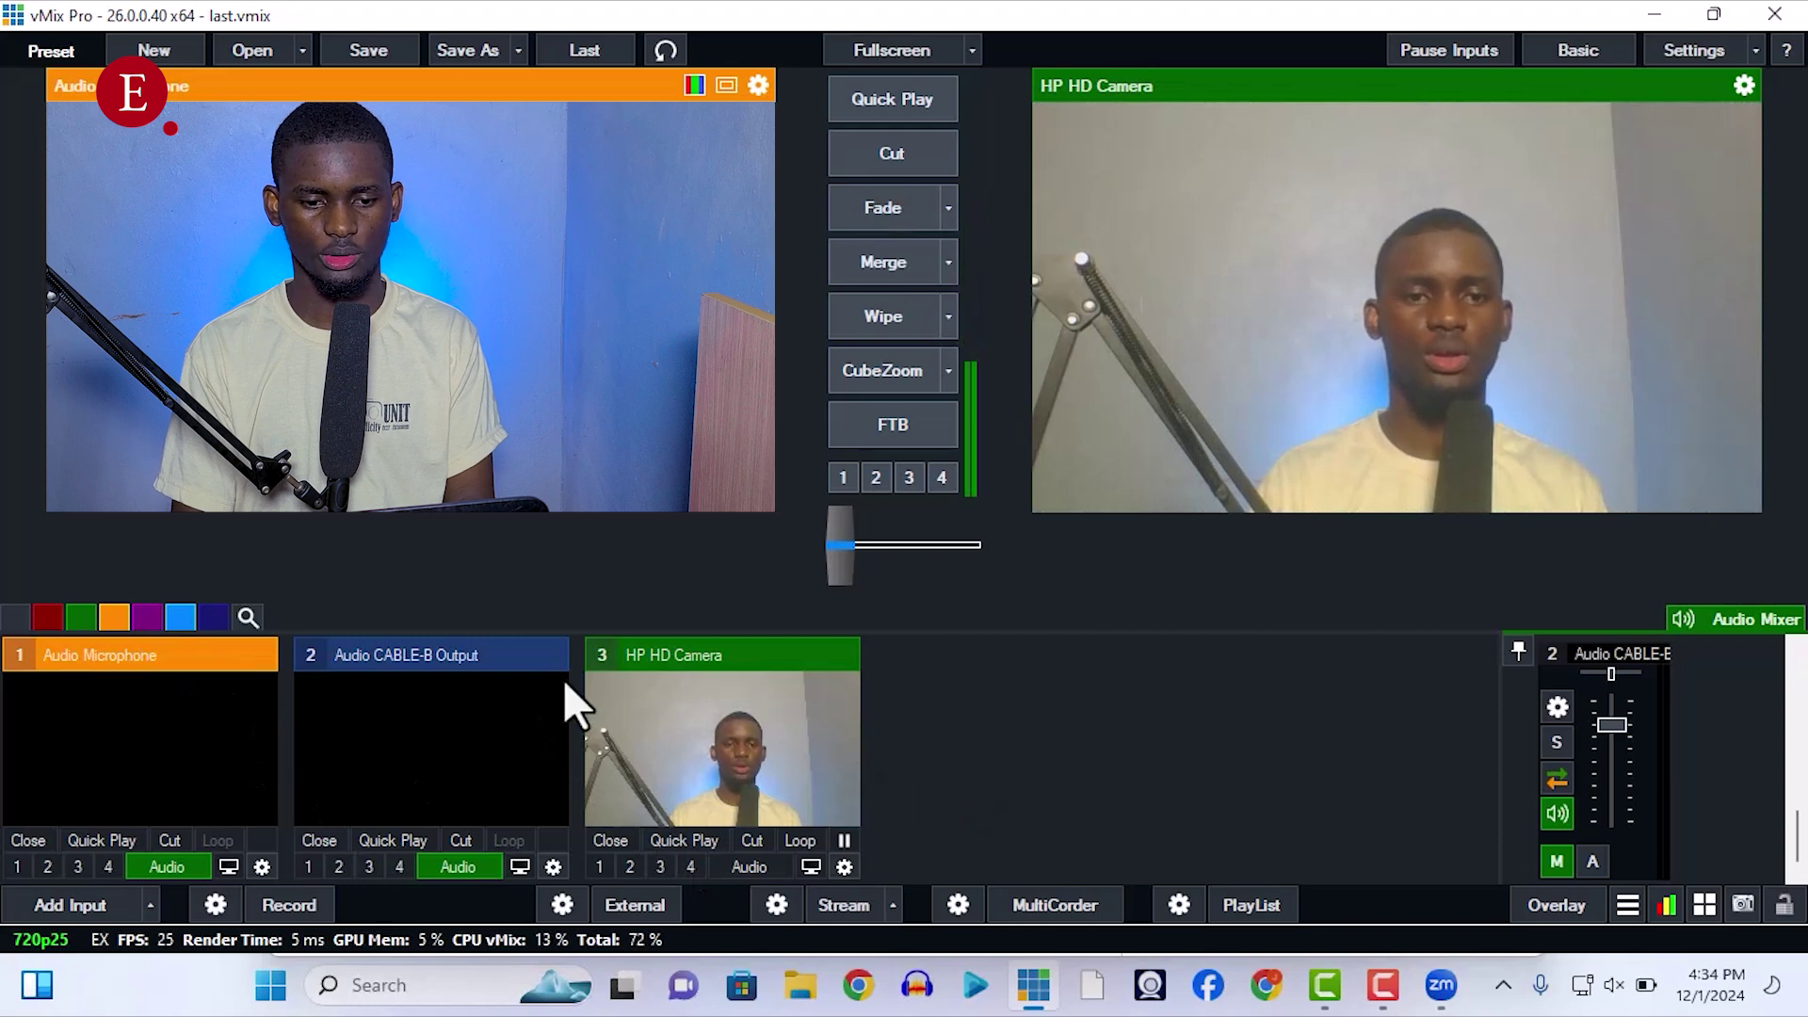
drag(155, 687, 156, 680)
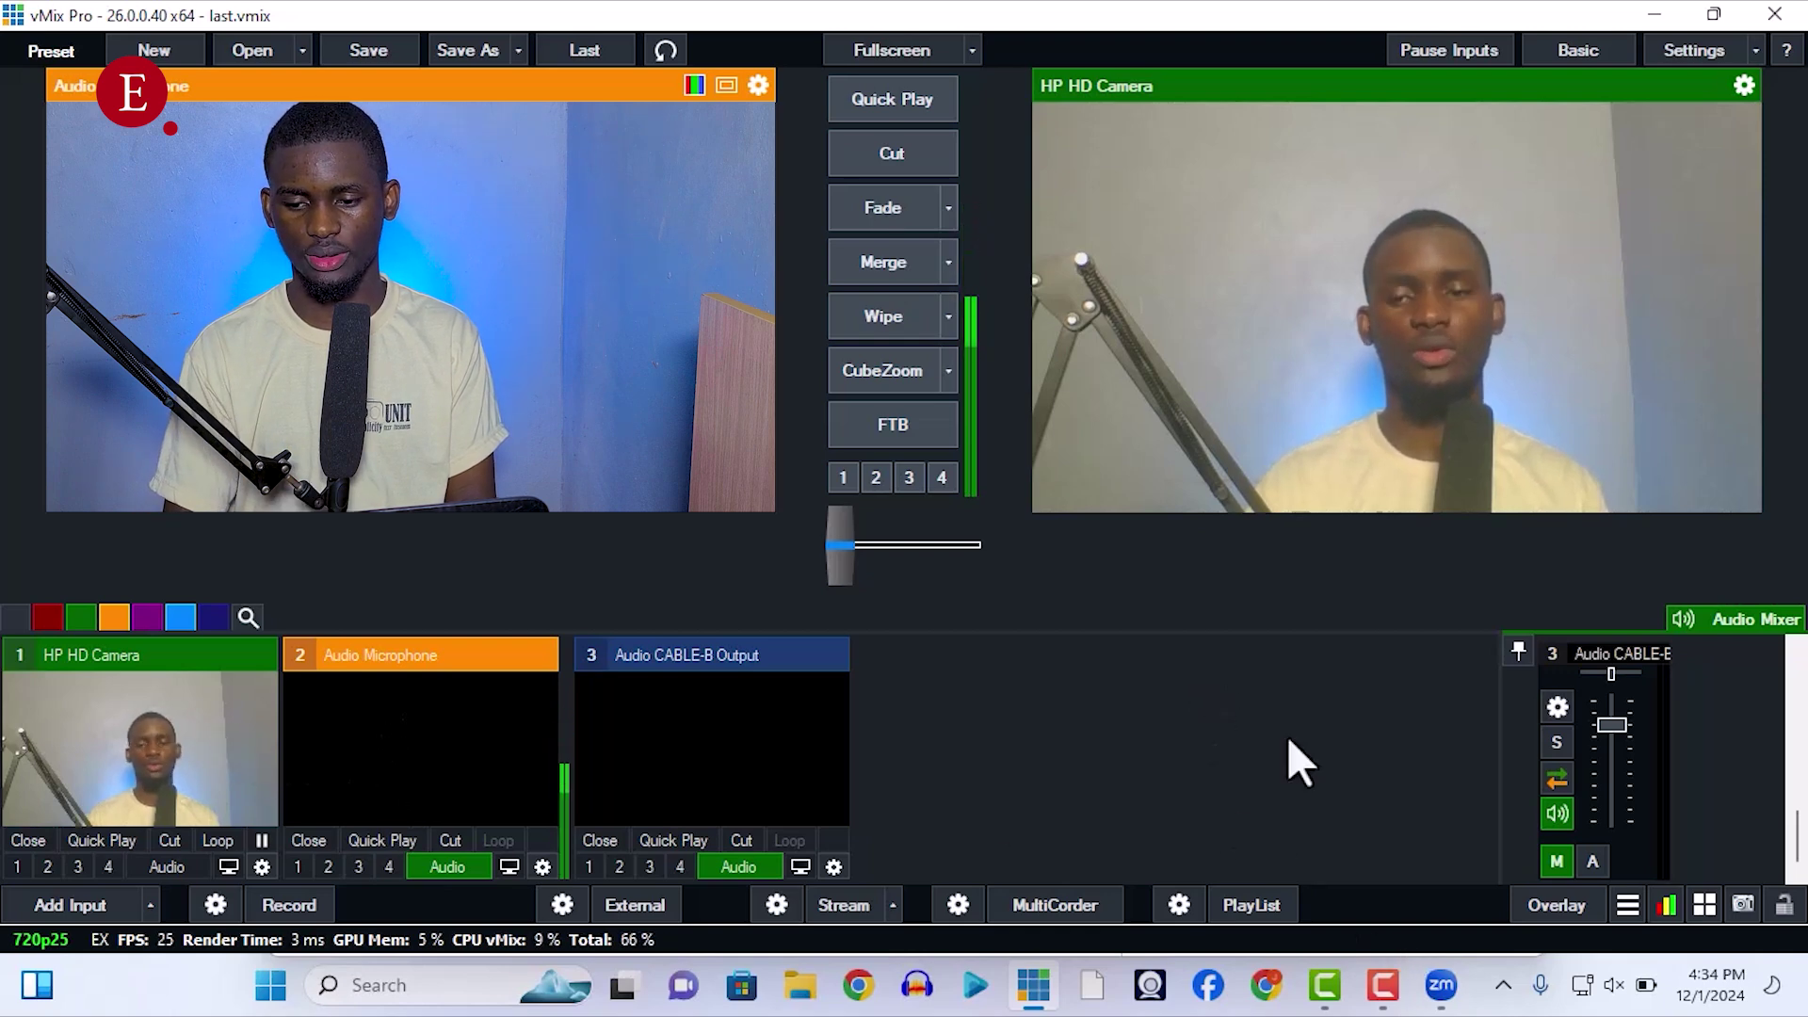
Look at the Zoom home window, return to vMix and inspect the Audio Microphone's audio settings and headphone monitoring.
click(1444, 998)
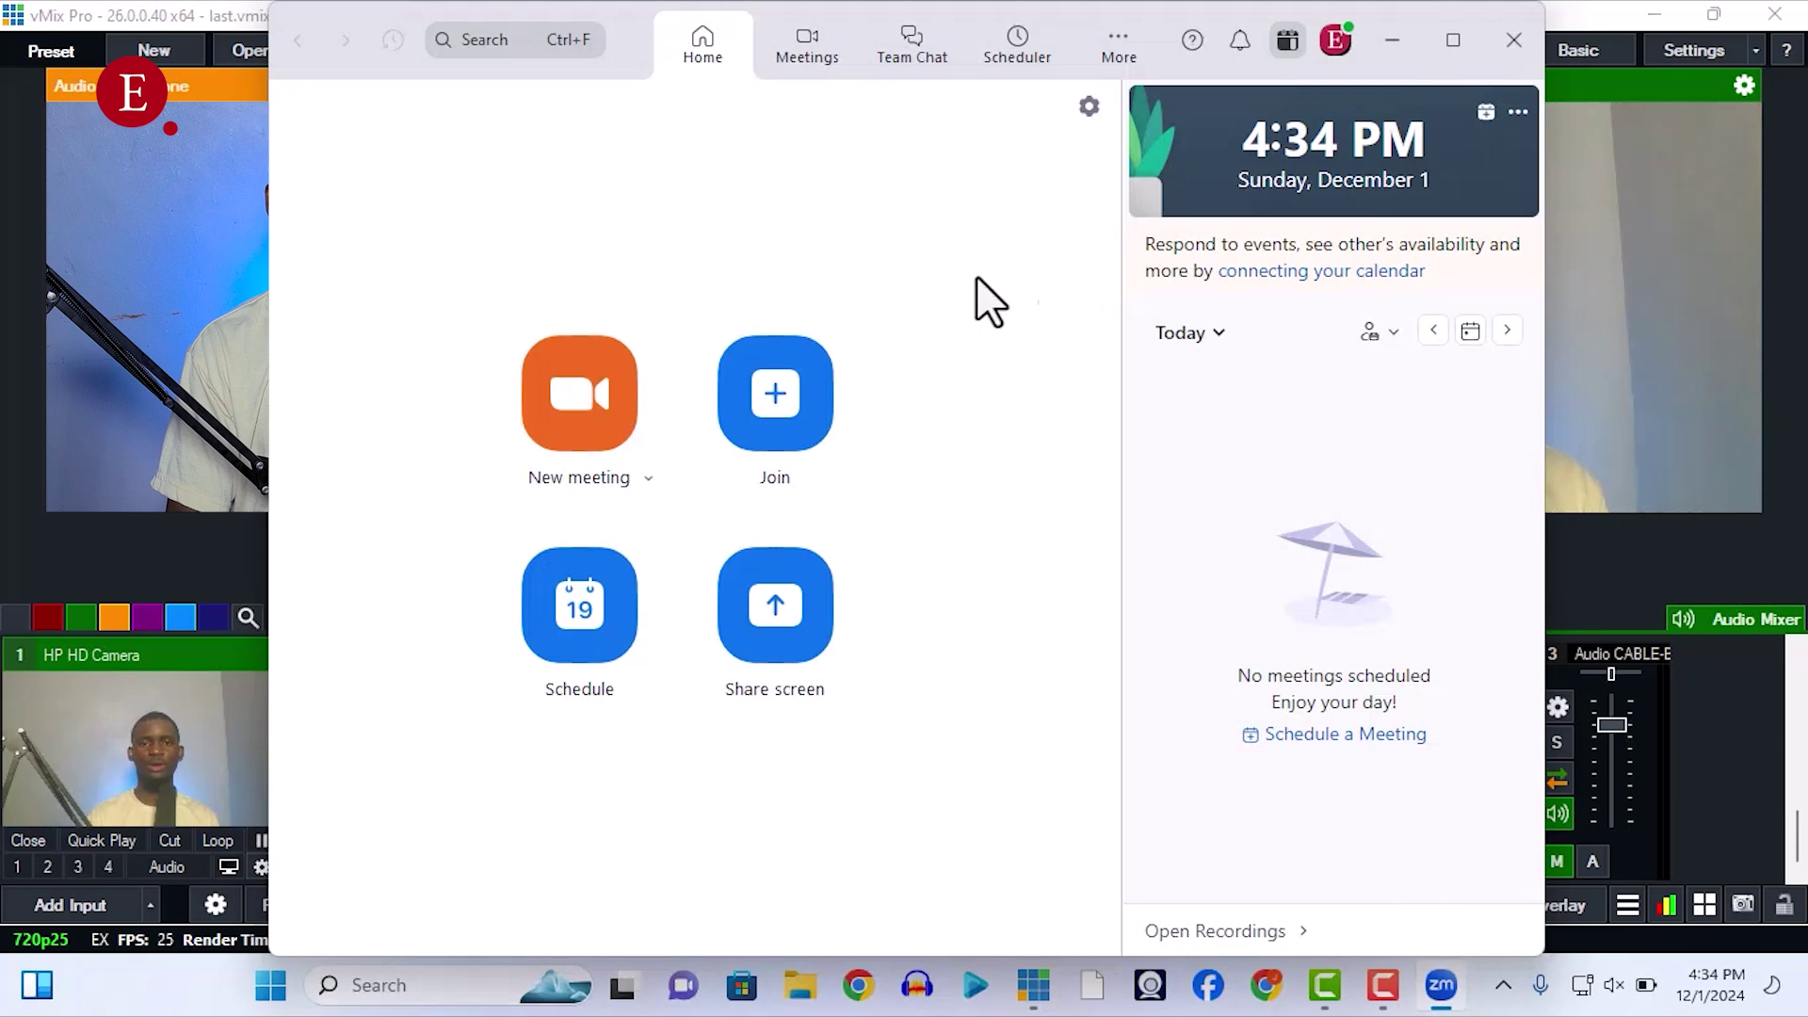
click(1676, 301)
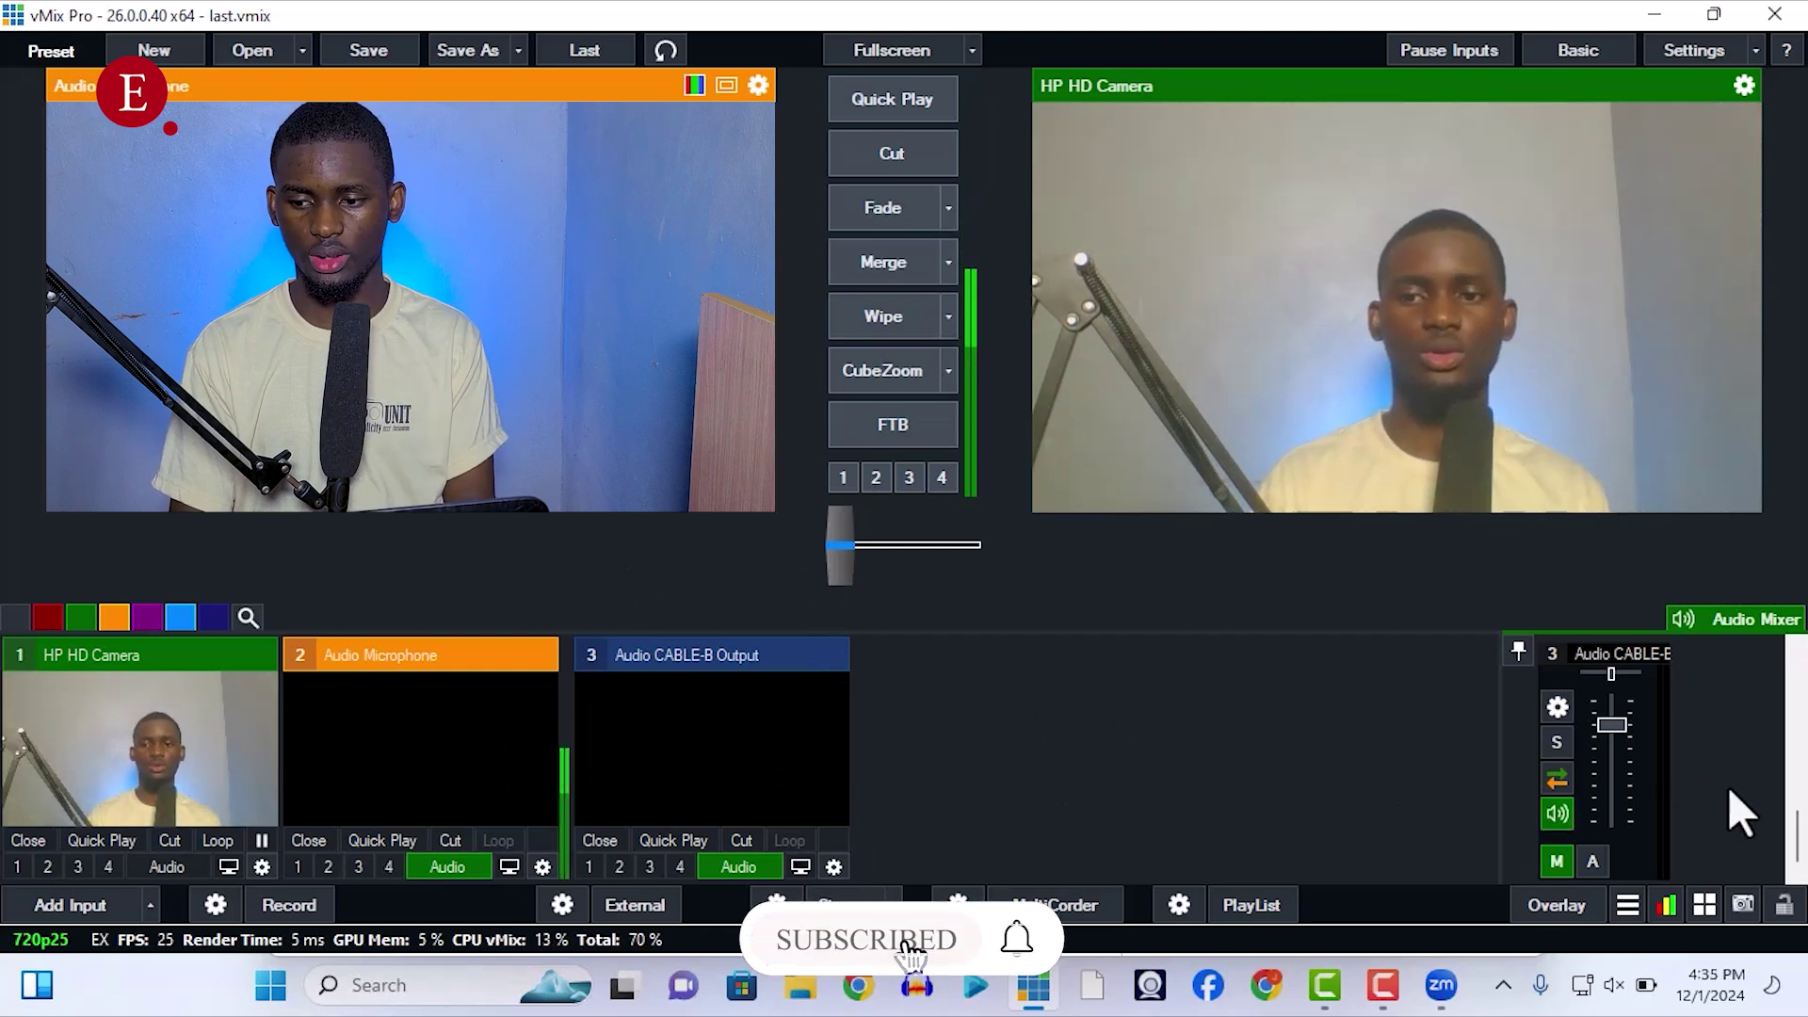
drag(1799, 819, 1799, 781)
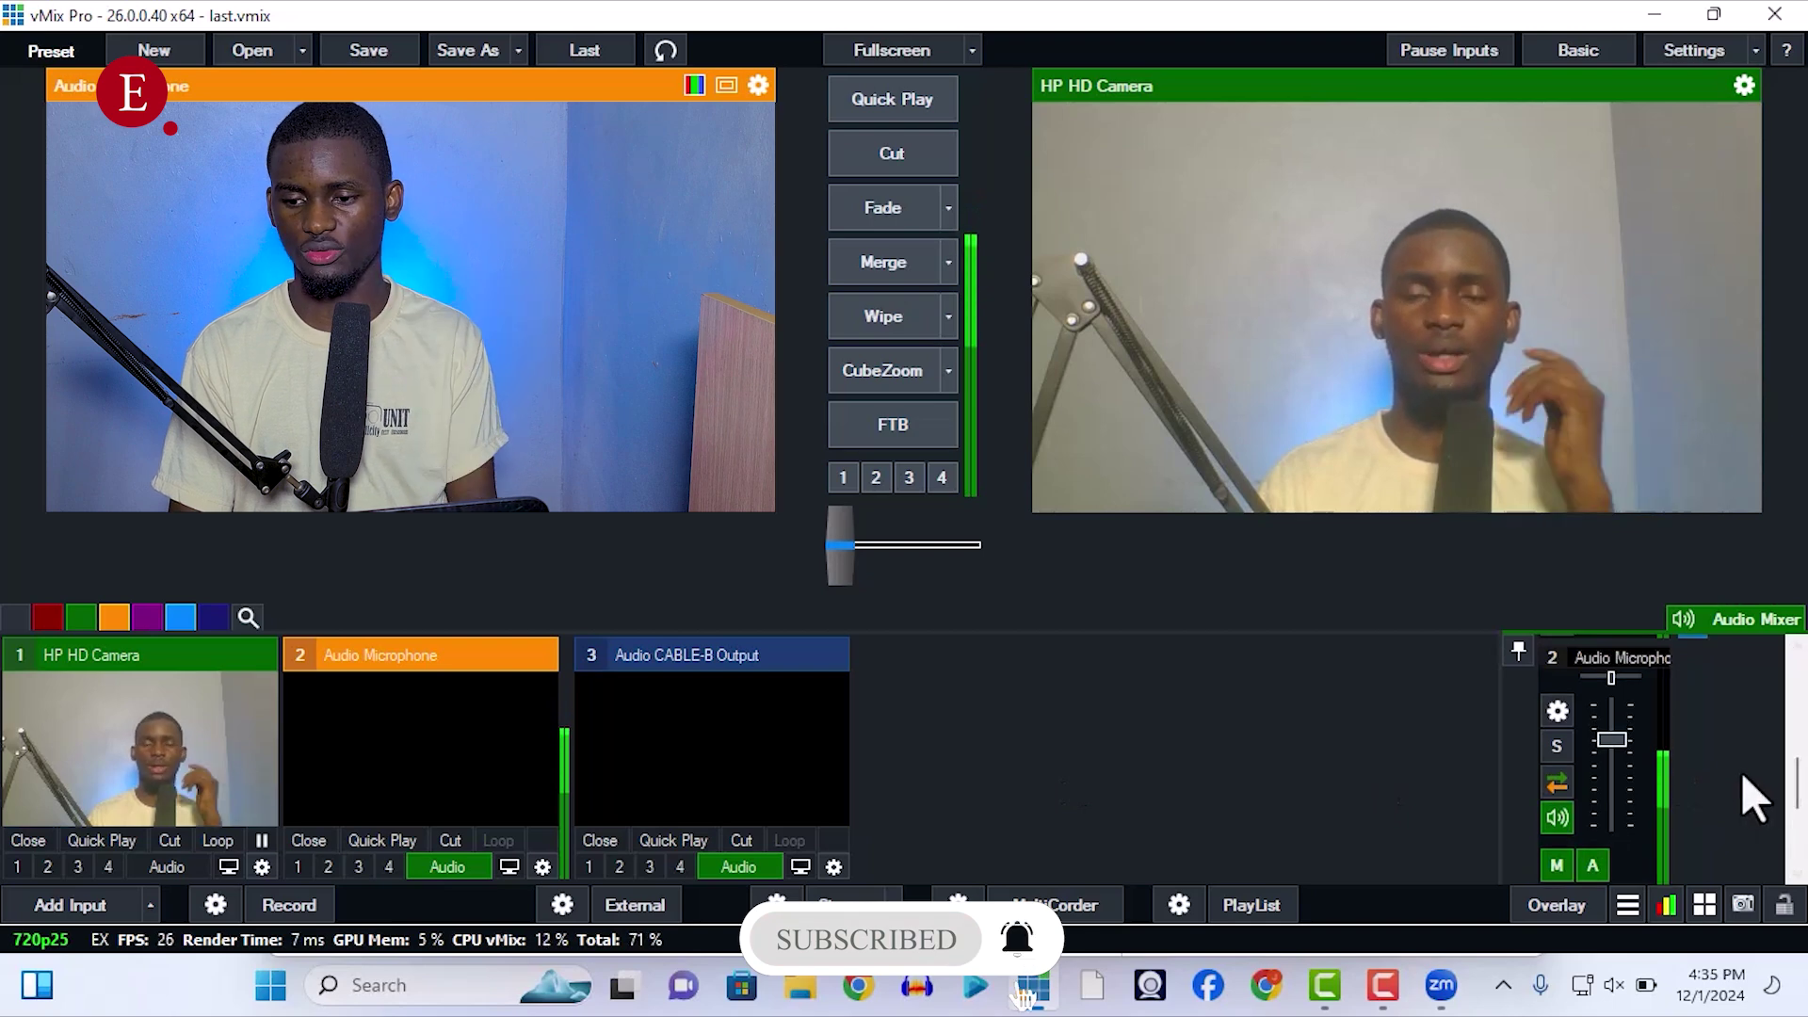
click(1556, 709)
click(378, 743)
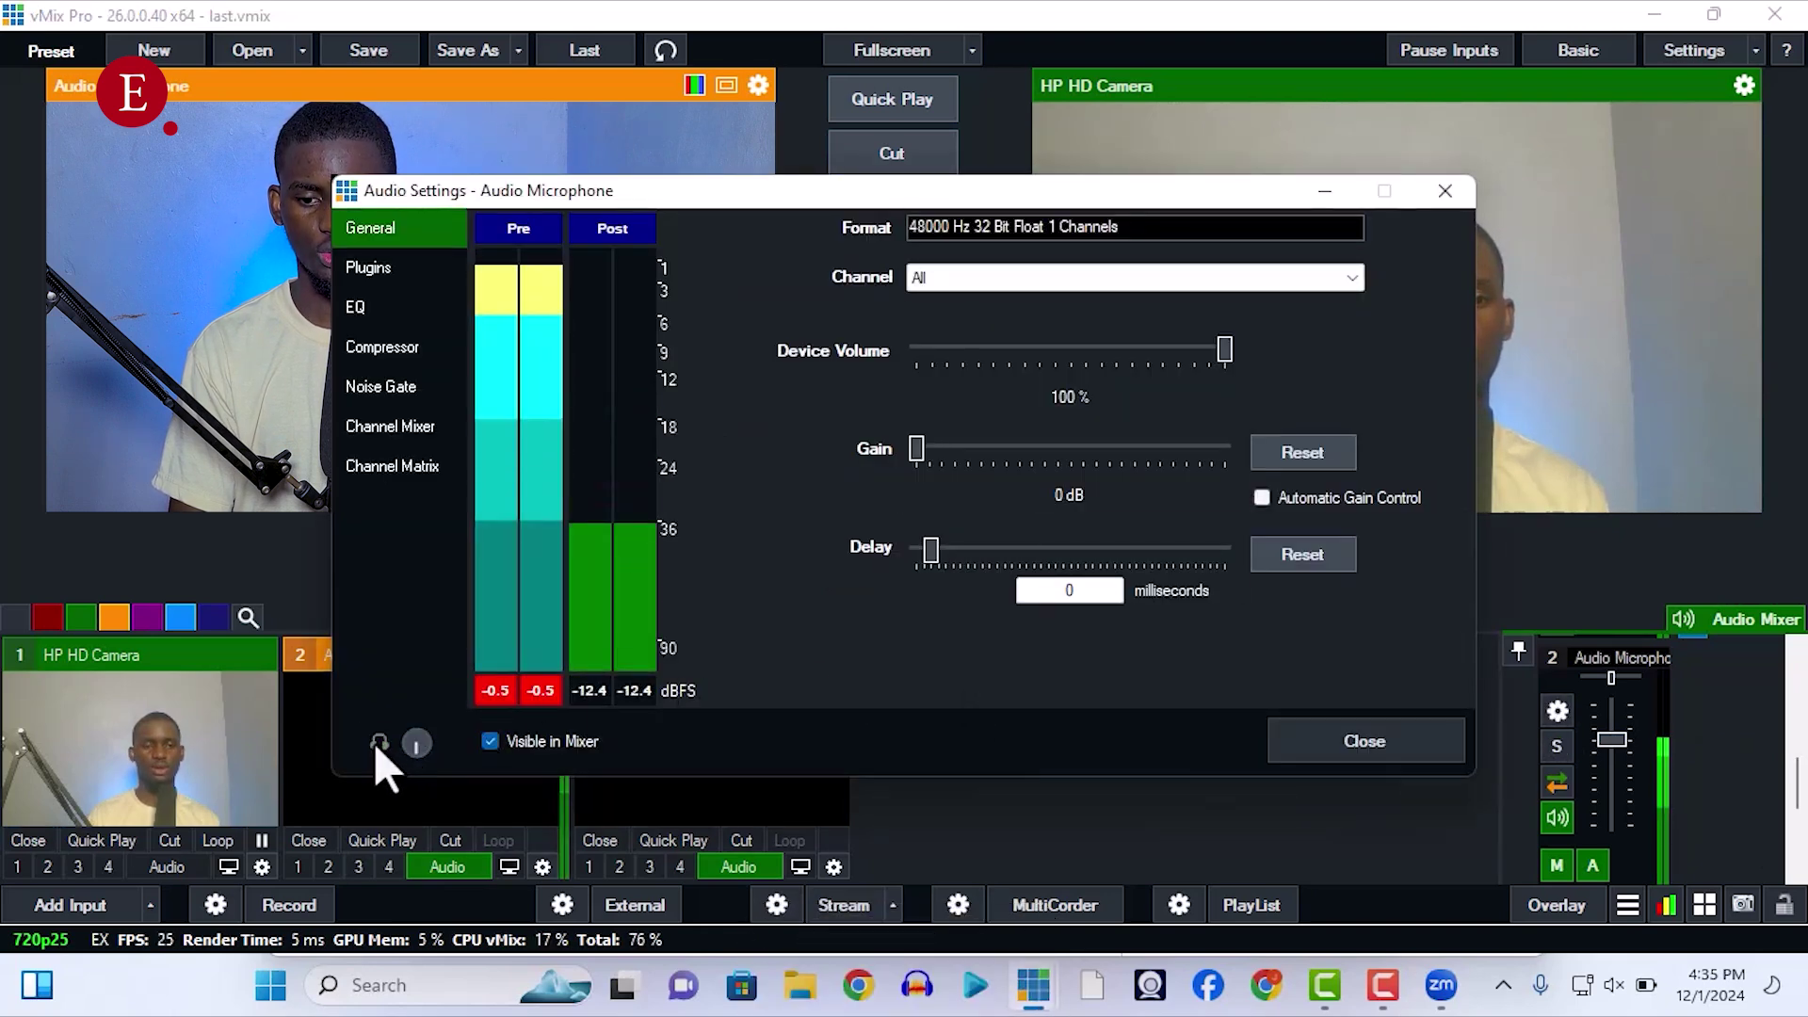
click(1446, 191)
Review the speaker and microphone devices in Zoom's audio settings and check the Audio Microphone's audio settings in vMix again.
click(1441, 987)
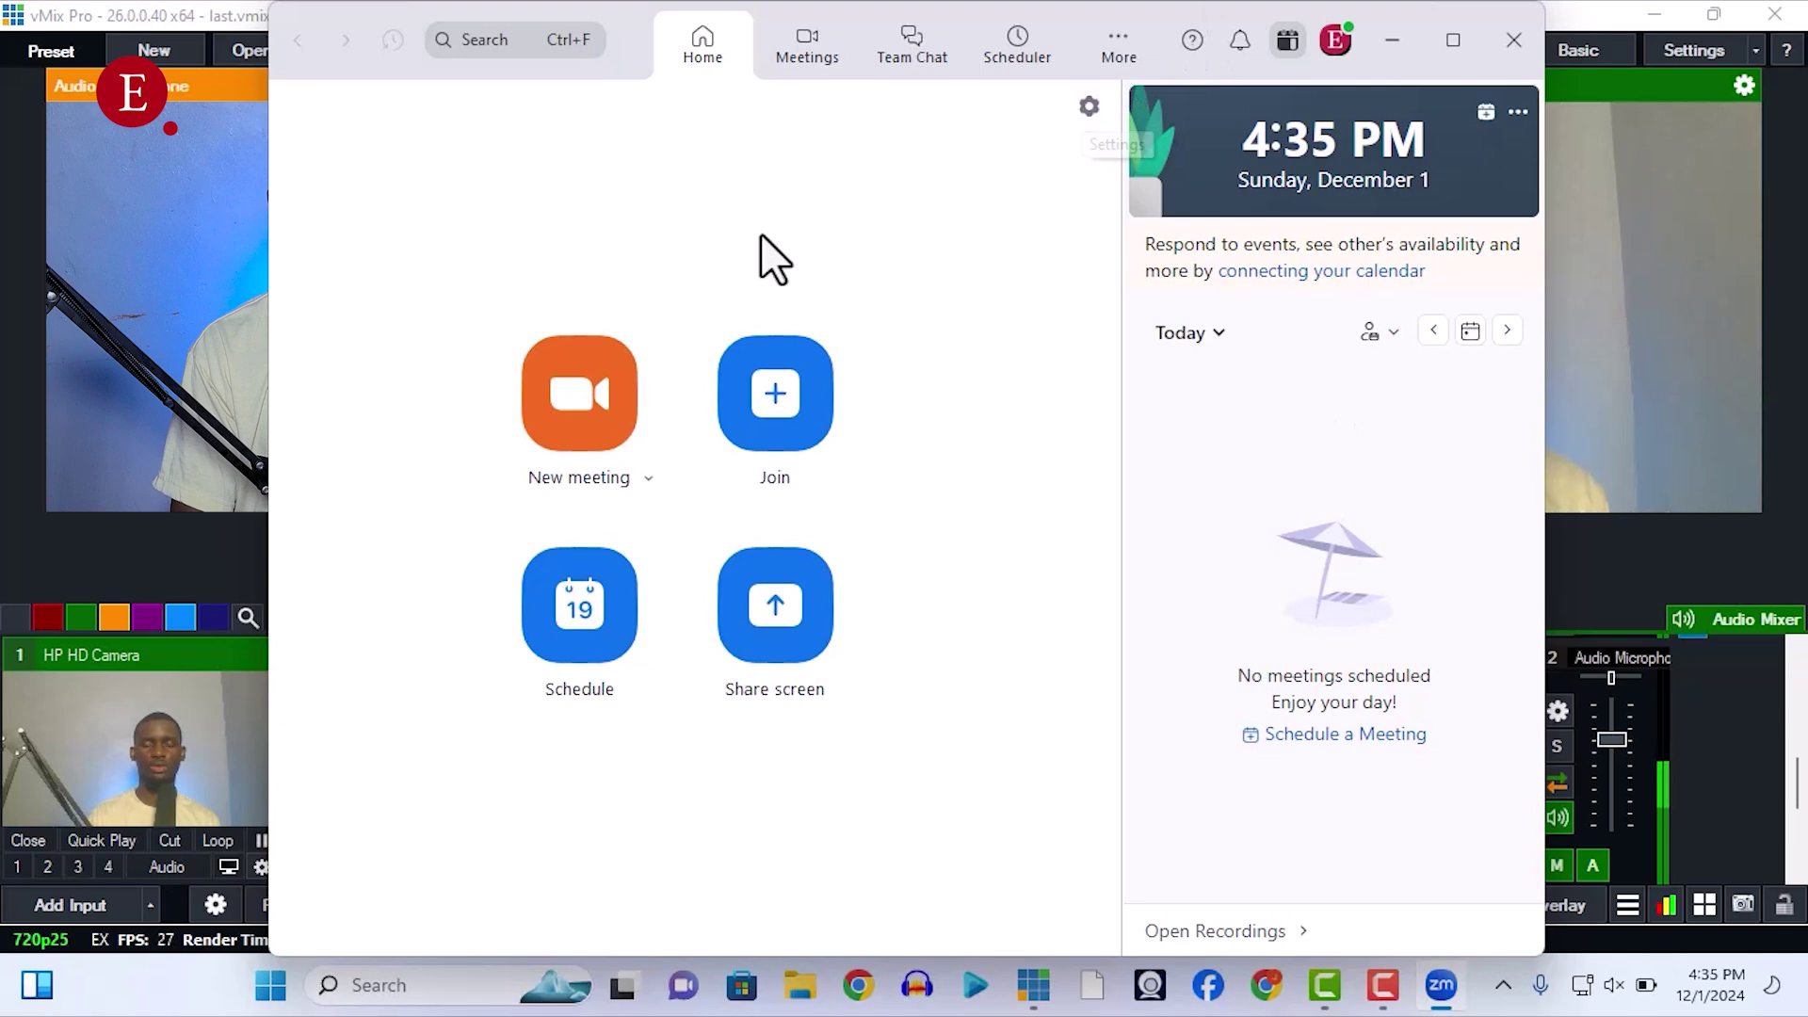
click(516, 281)
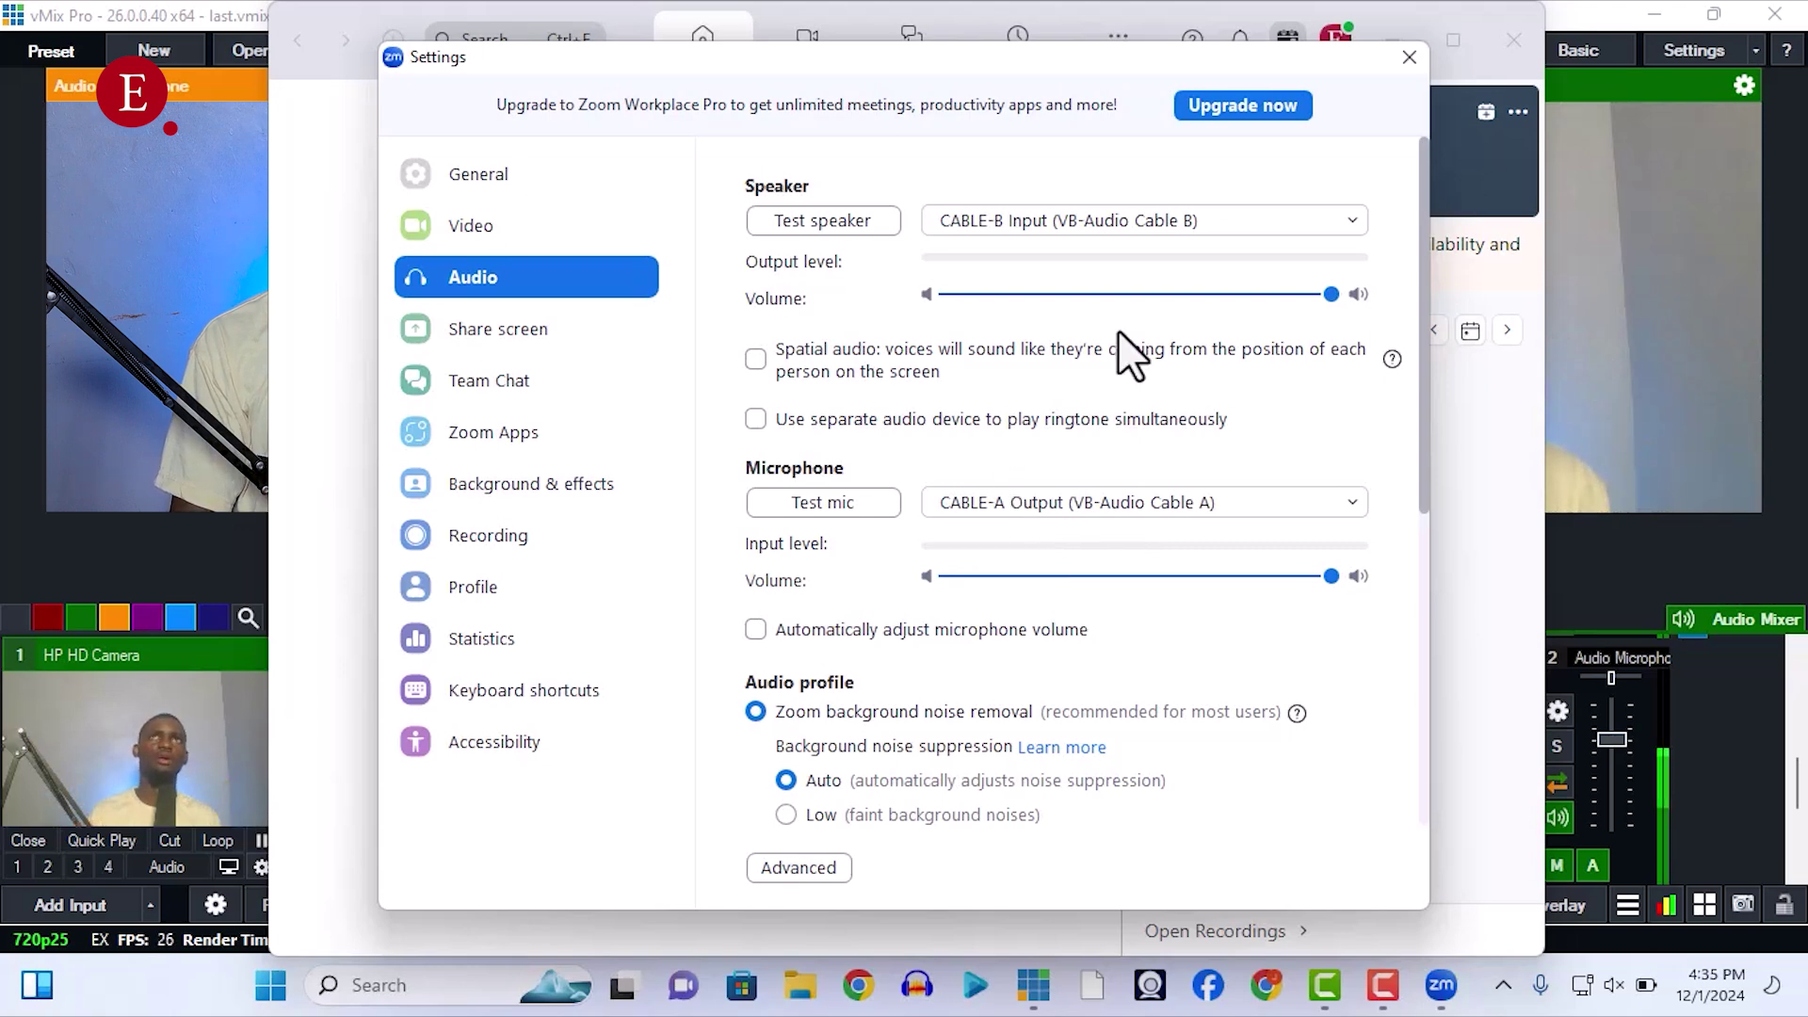
click(1647, 557)
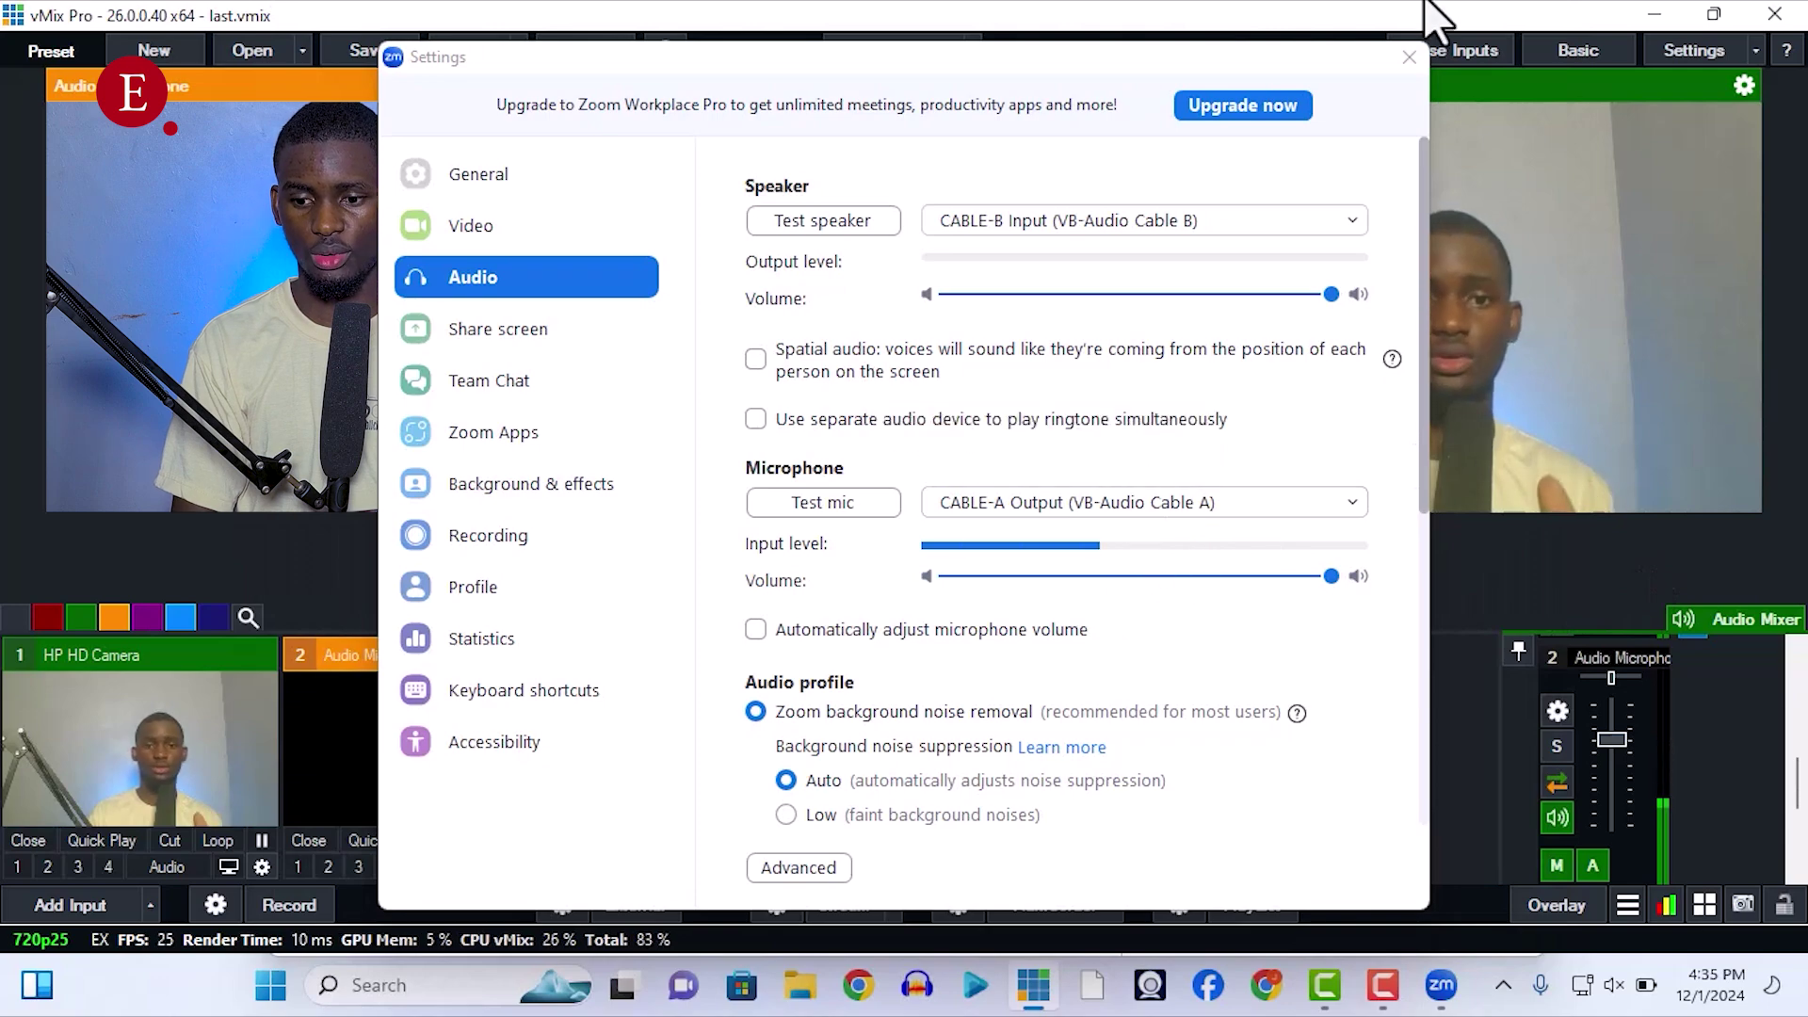
click(1409, 57)
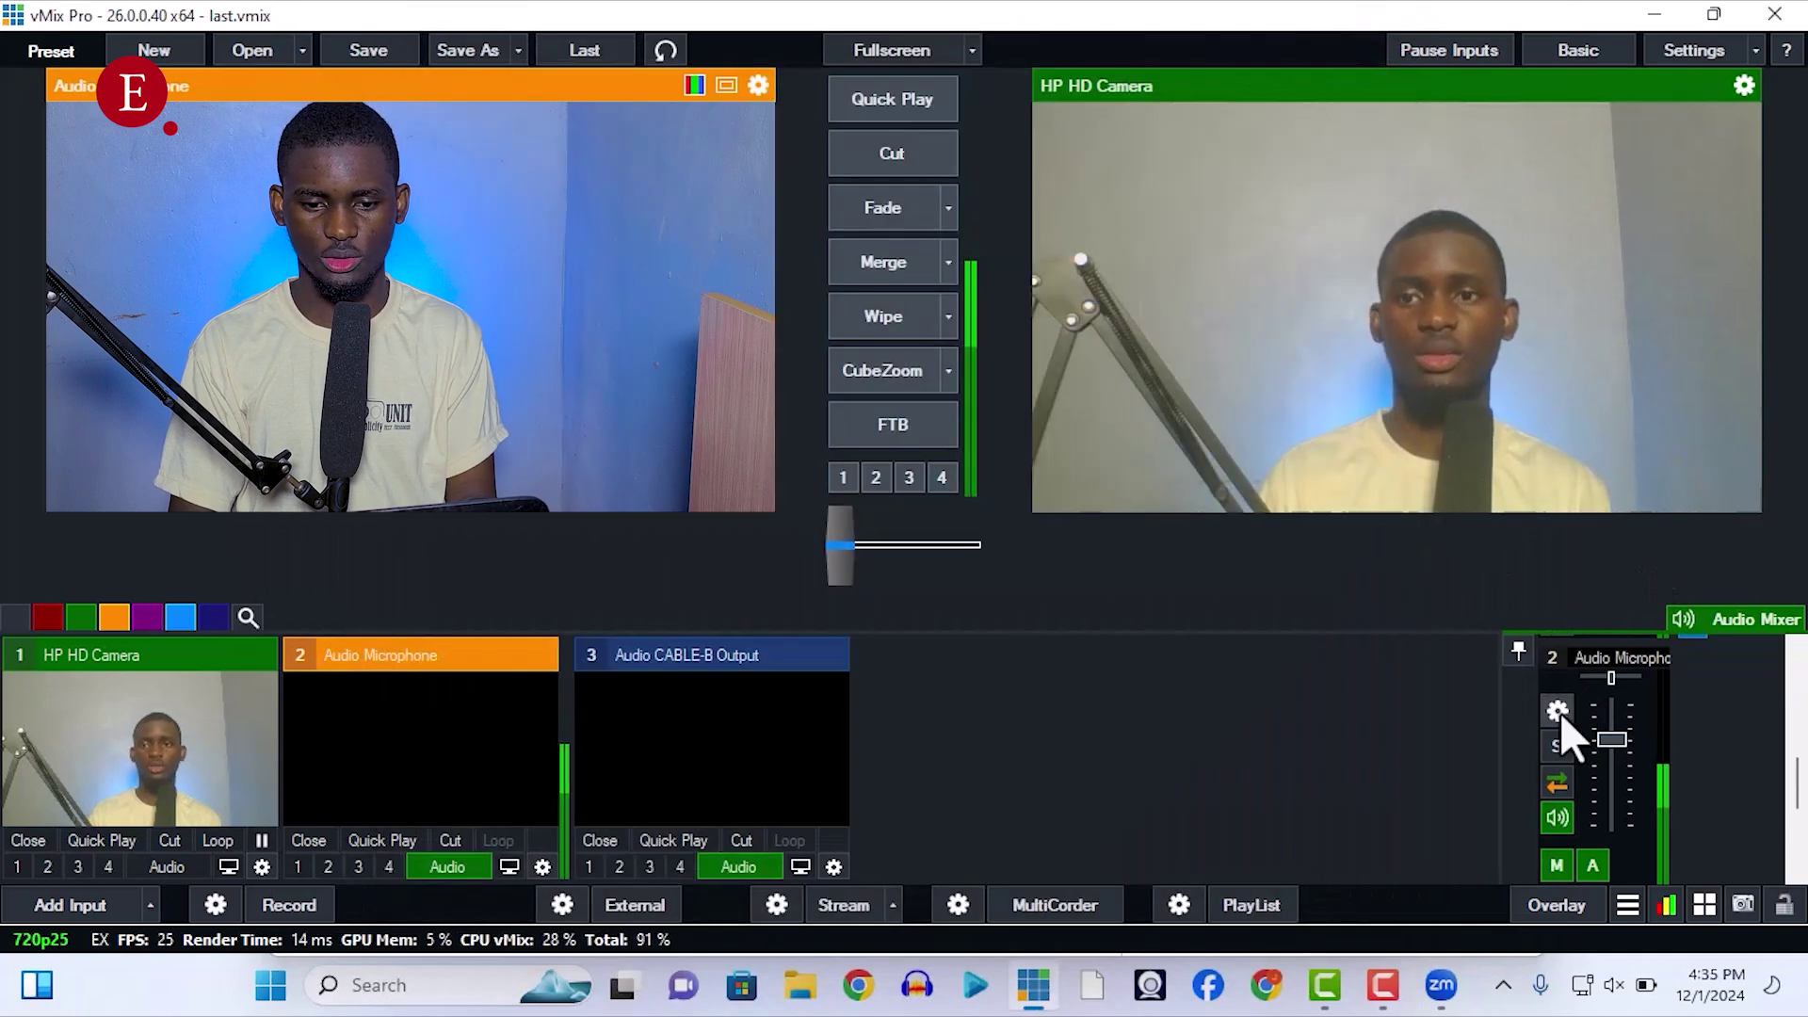
click(1557, 712)
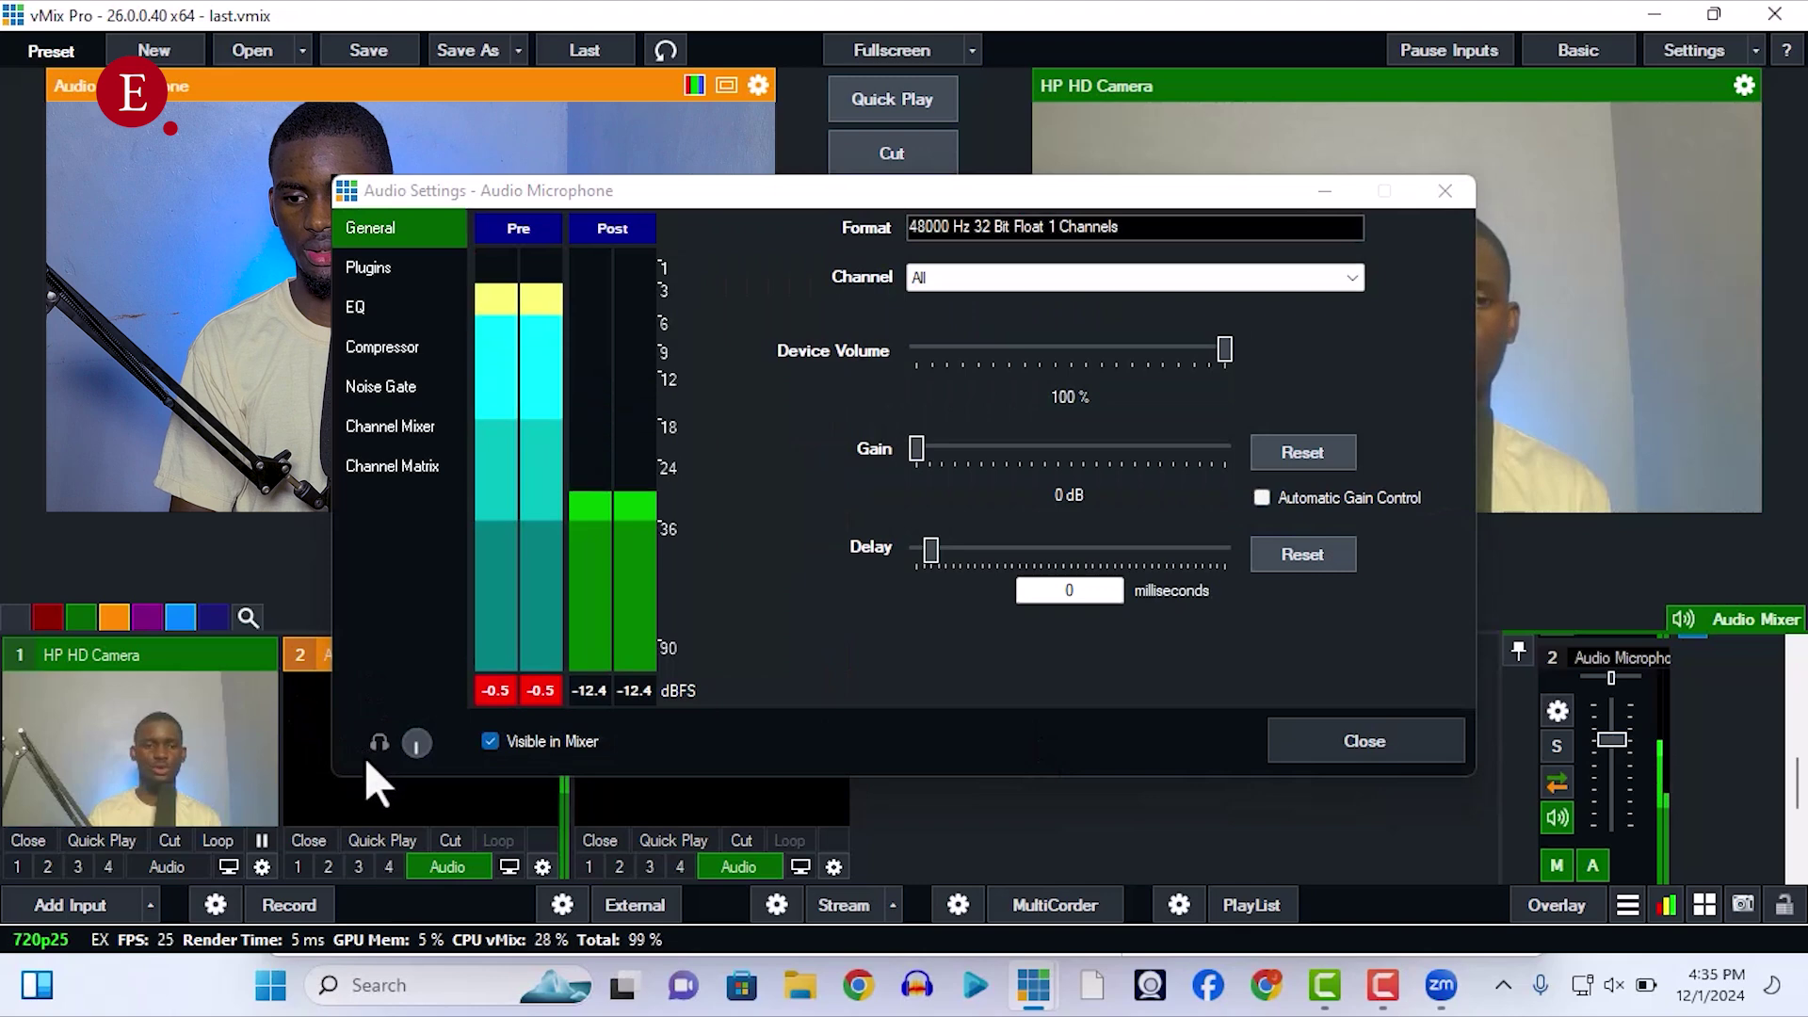
click(1444, 192)
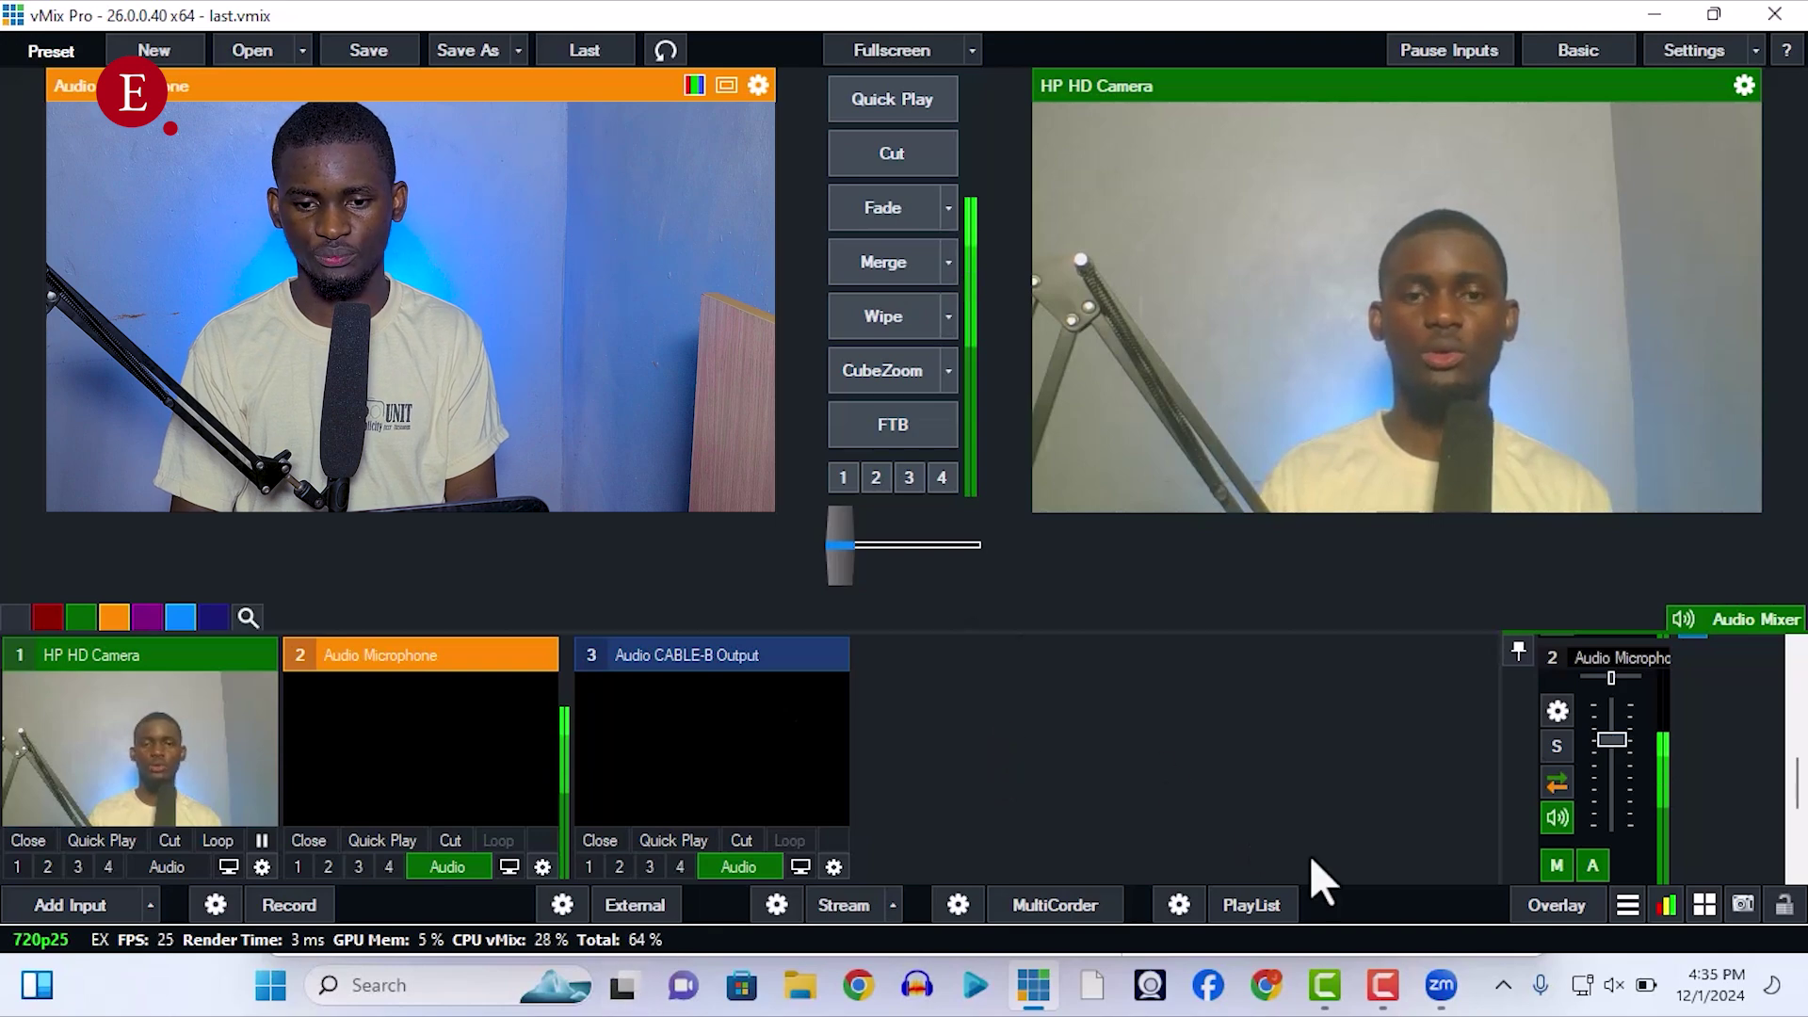
Switch to Zoom and start a new meeting.
click(1440, 984)
click(598, 363)
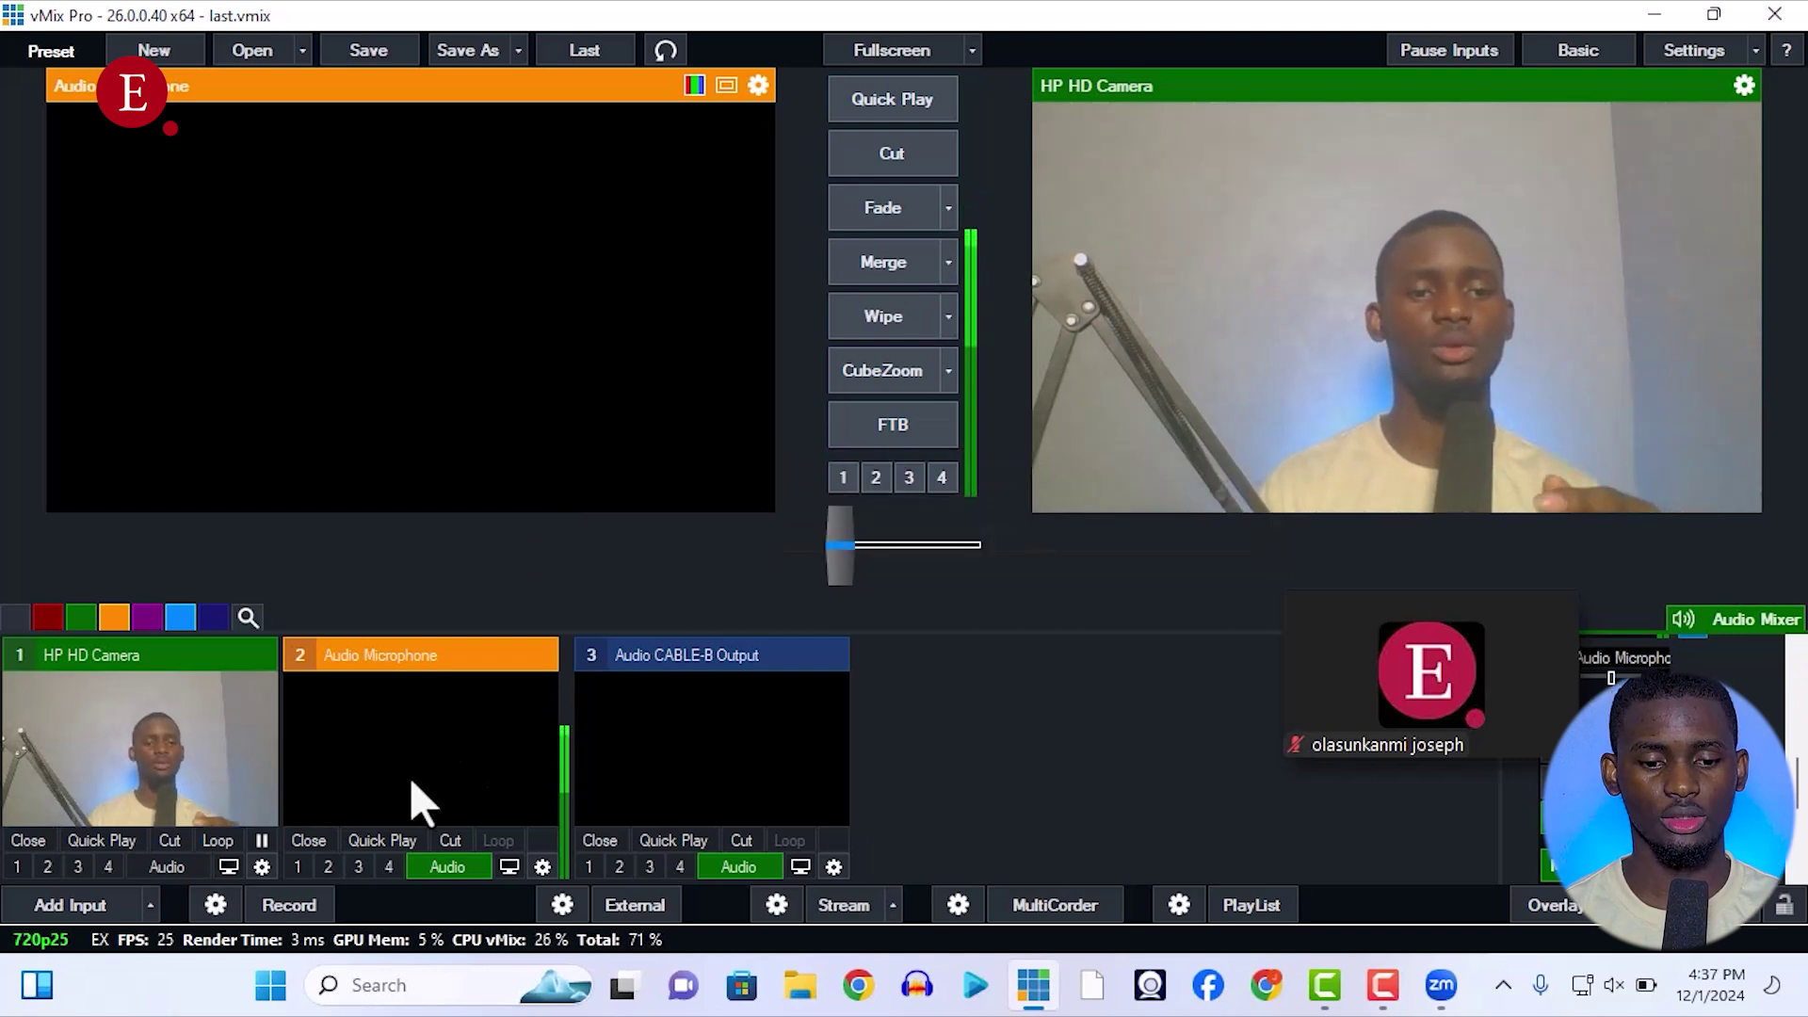
Remove the Audio Microphone, HP HD Camera and Audio CABLE-B Output inputs from the vMix production.
click(308, 841)
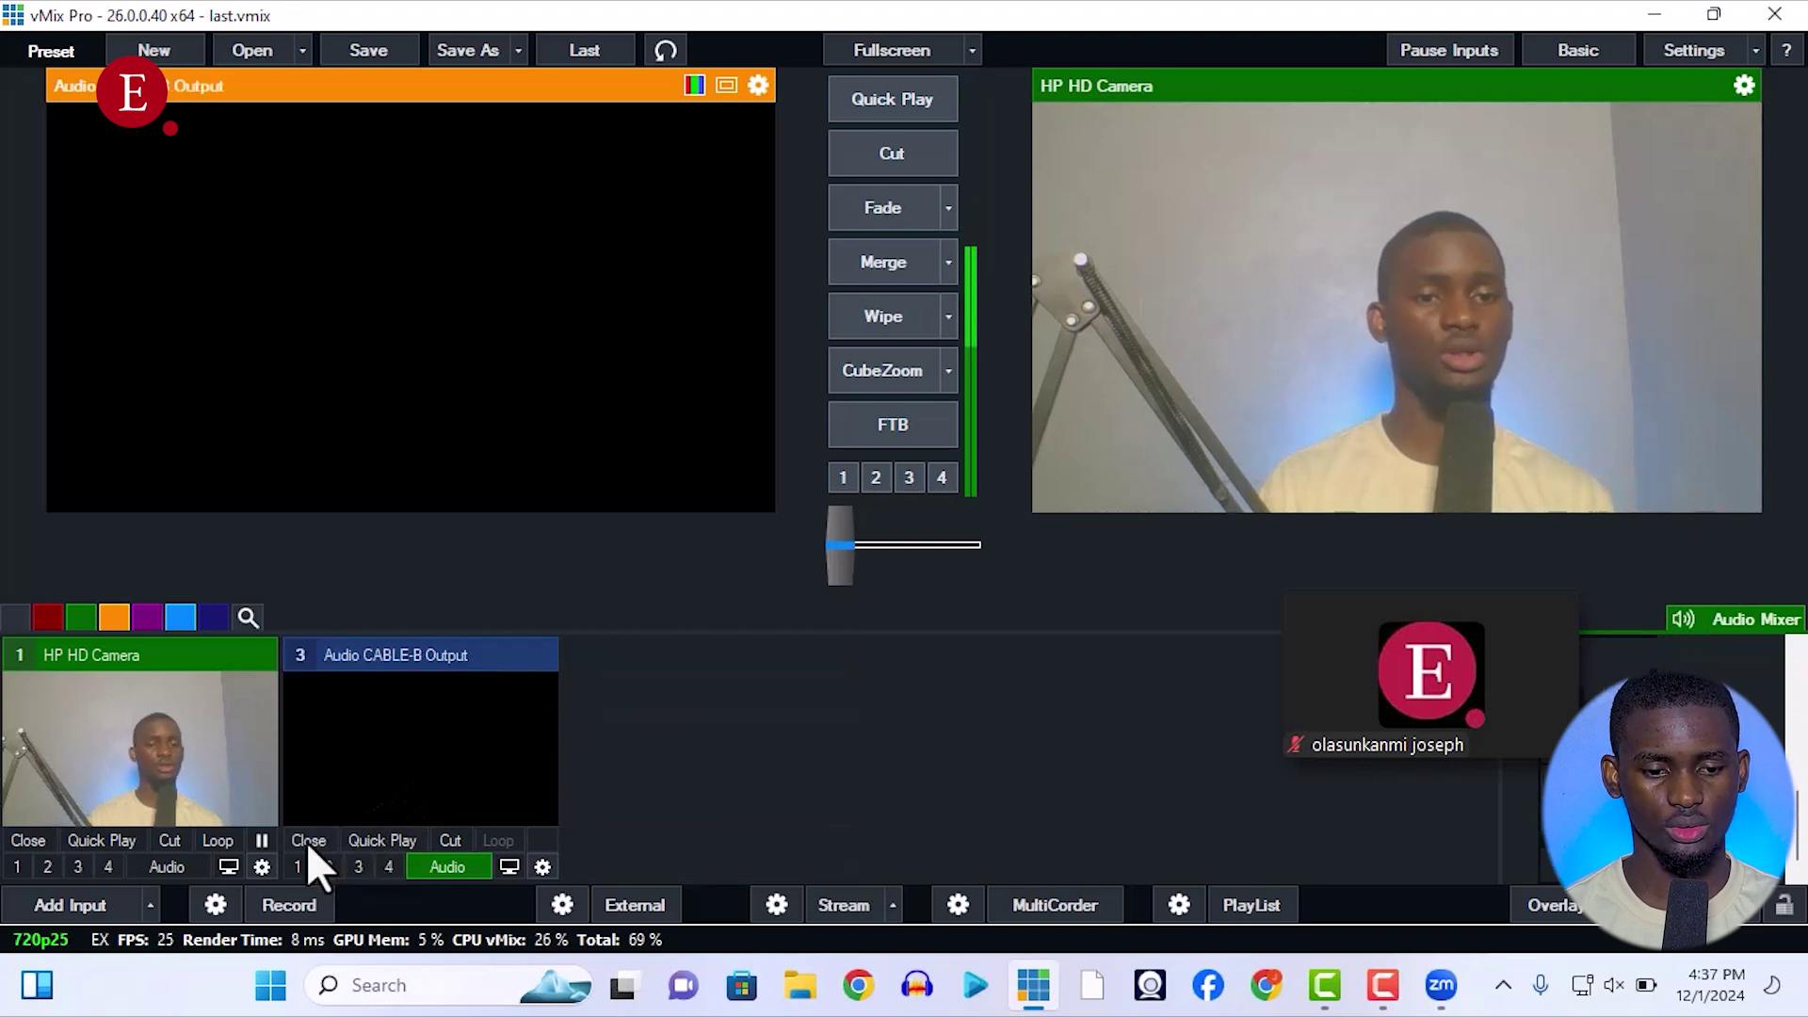
click(27, 841)
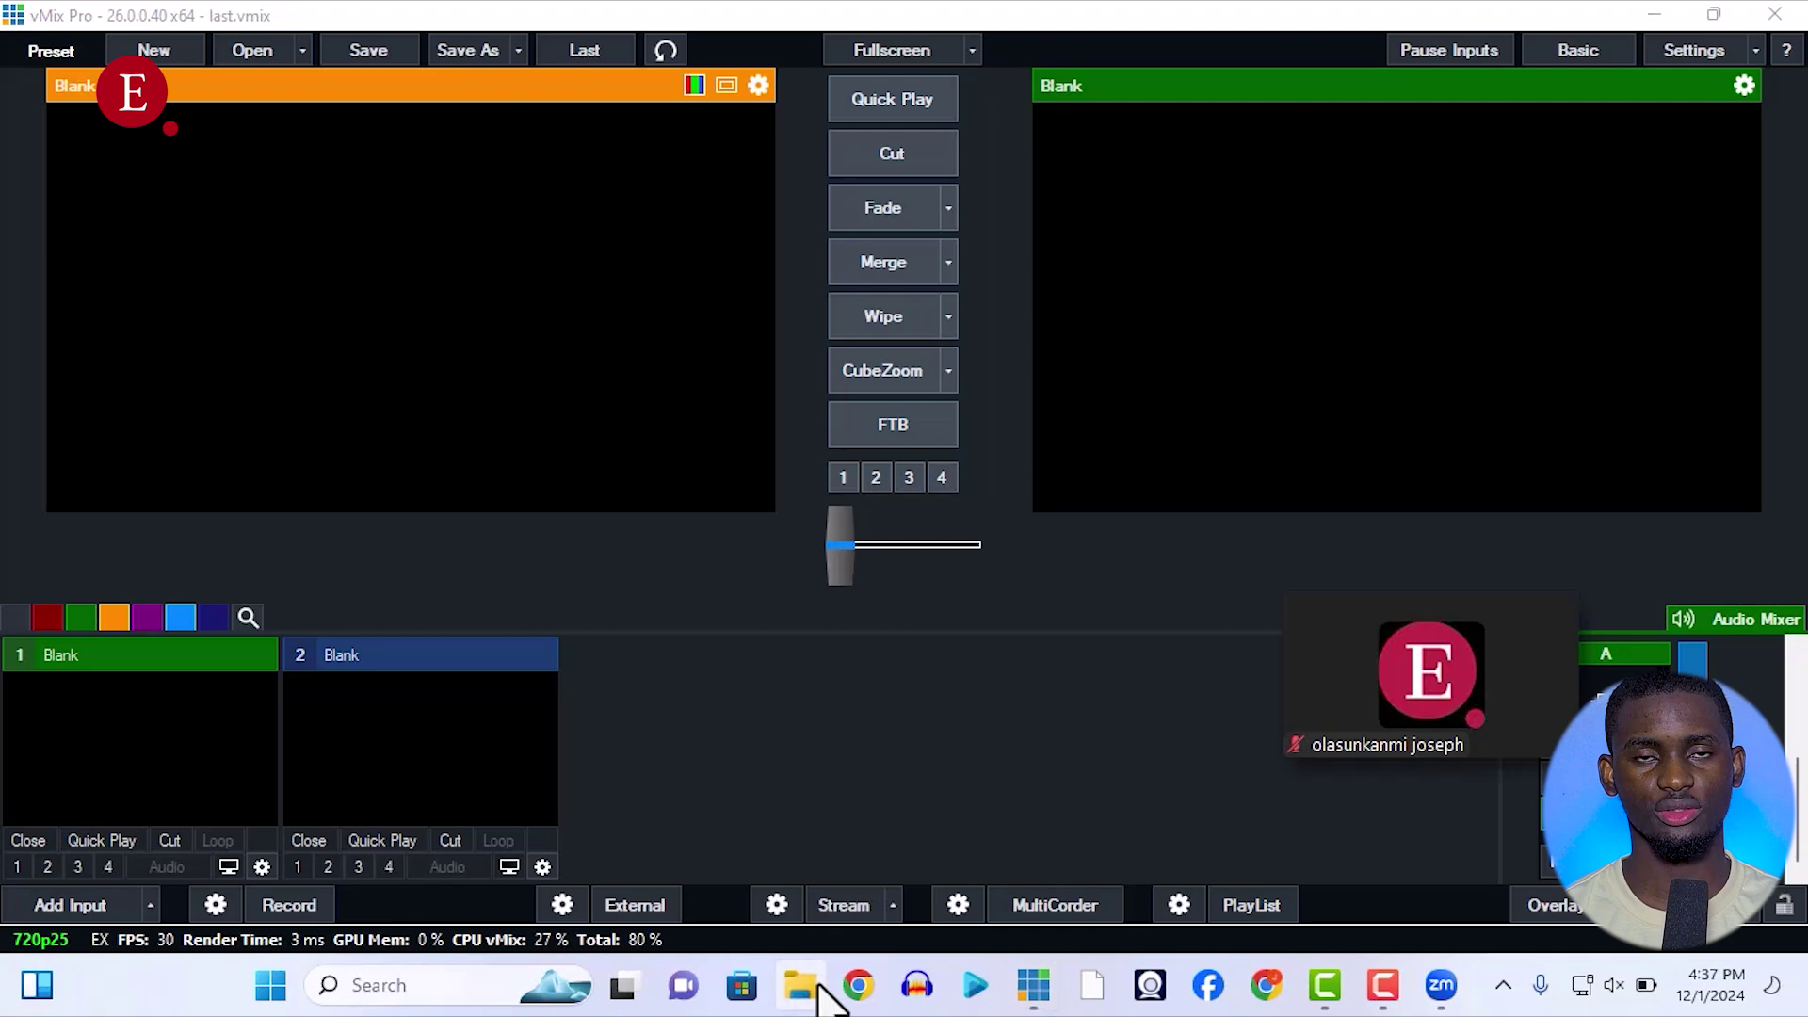
Add SUNMISOLA LIVE_ PROPHETIC WORSHIP MEDLEY.mp4 from the Praise n Worship folder in Videos to the vMix production as an input.
click(802, 985)
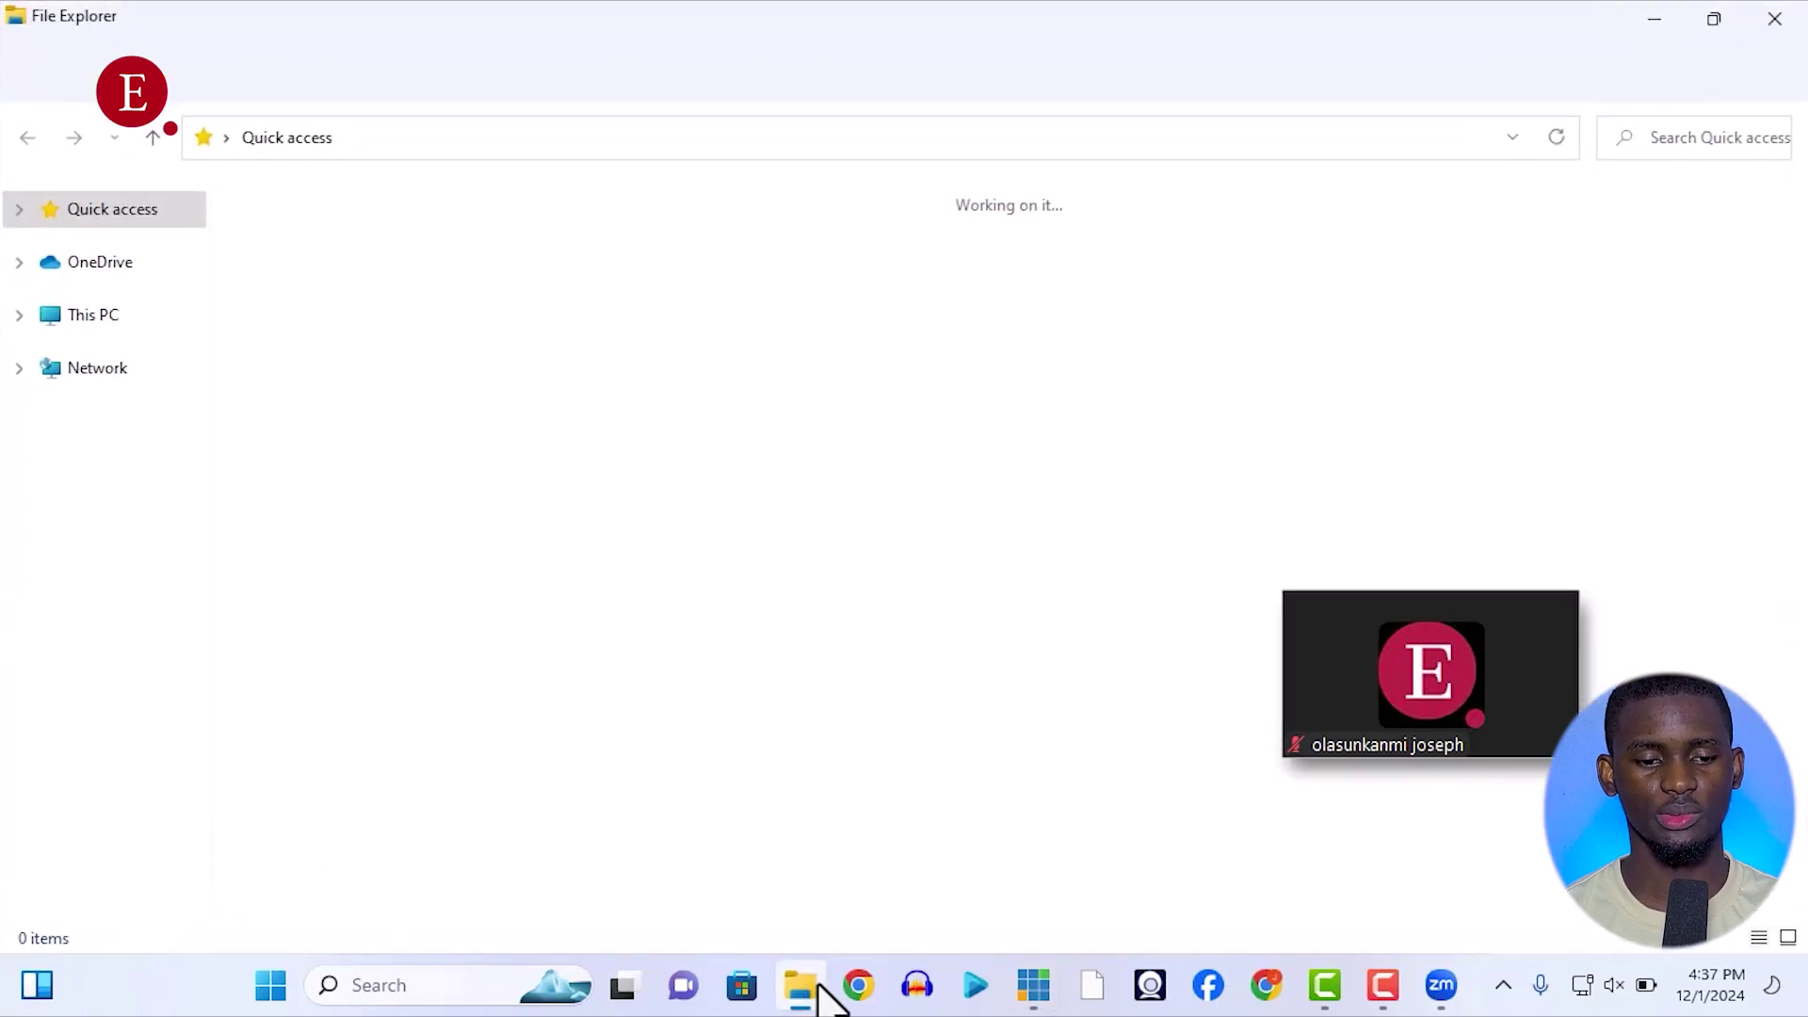
click(118, 579)
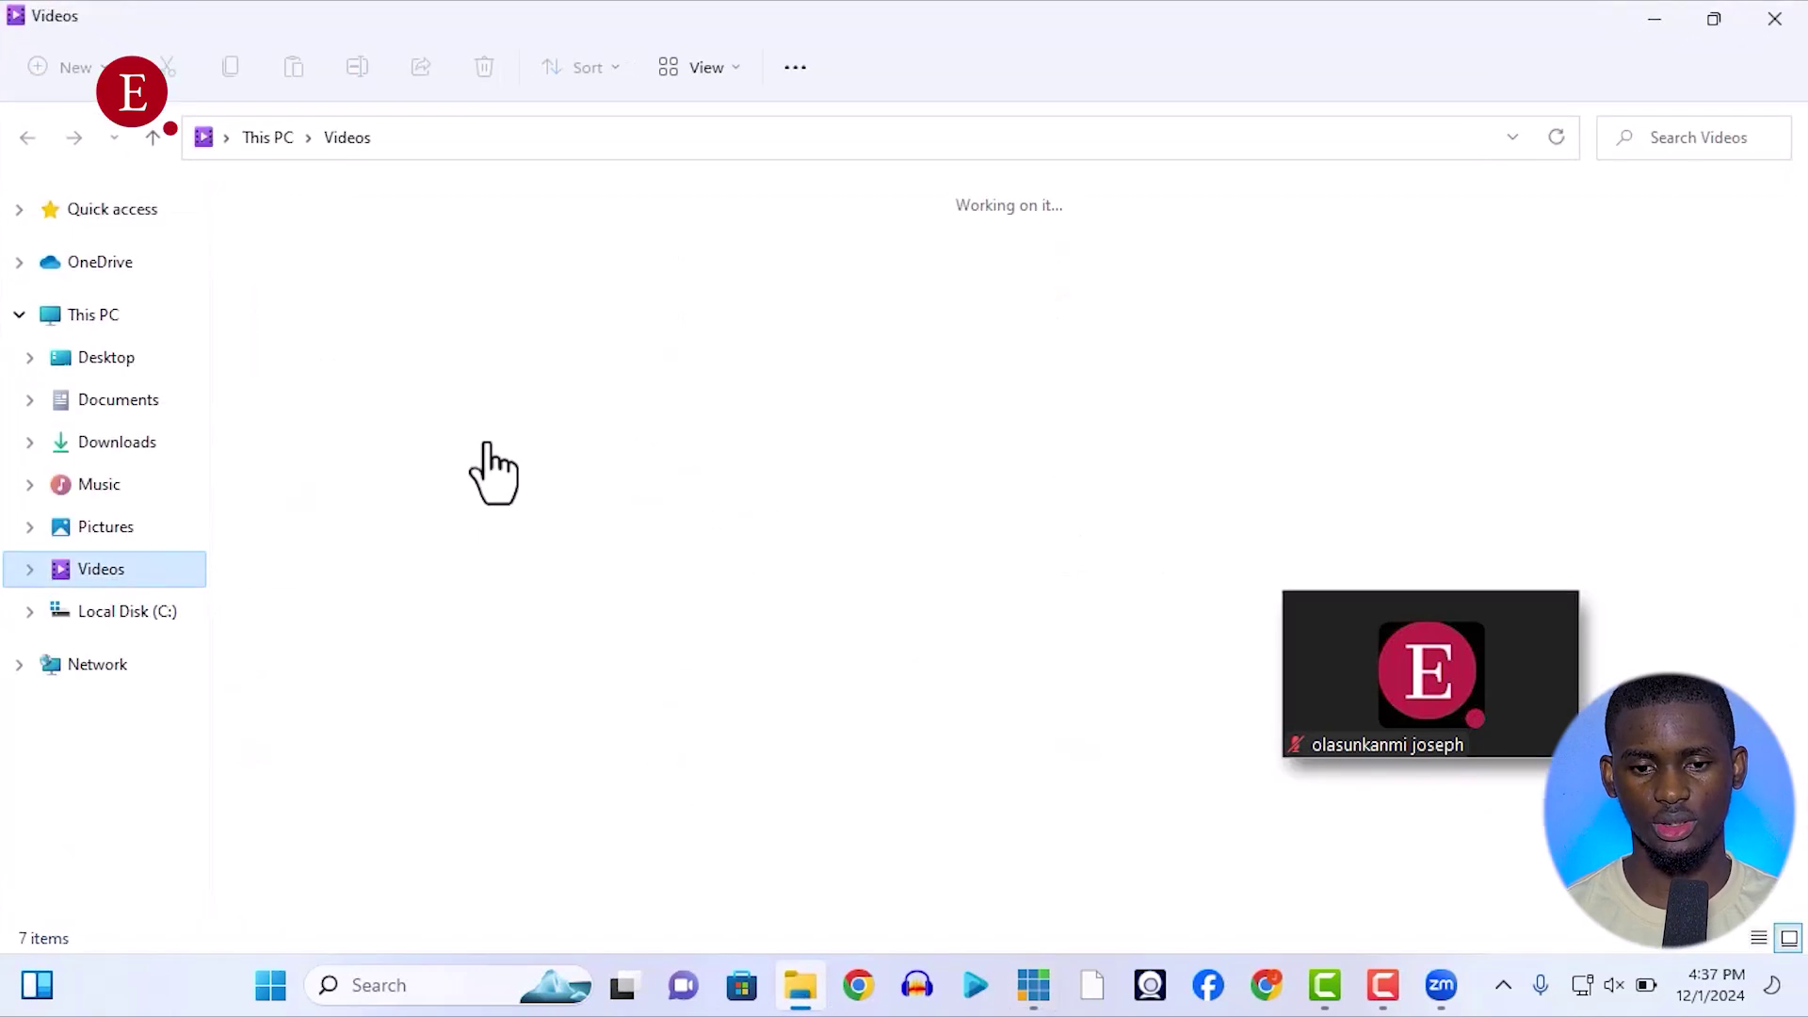
double_click(430, 259)
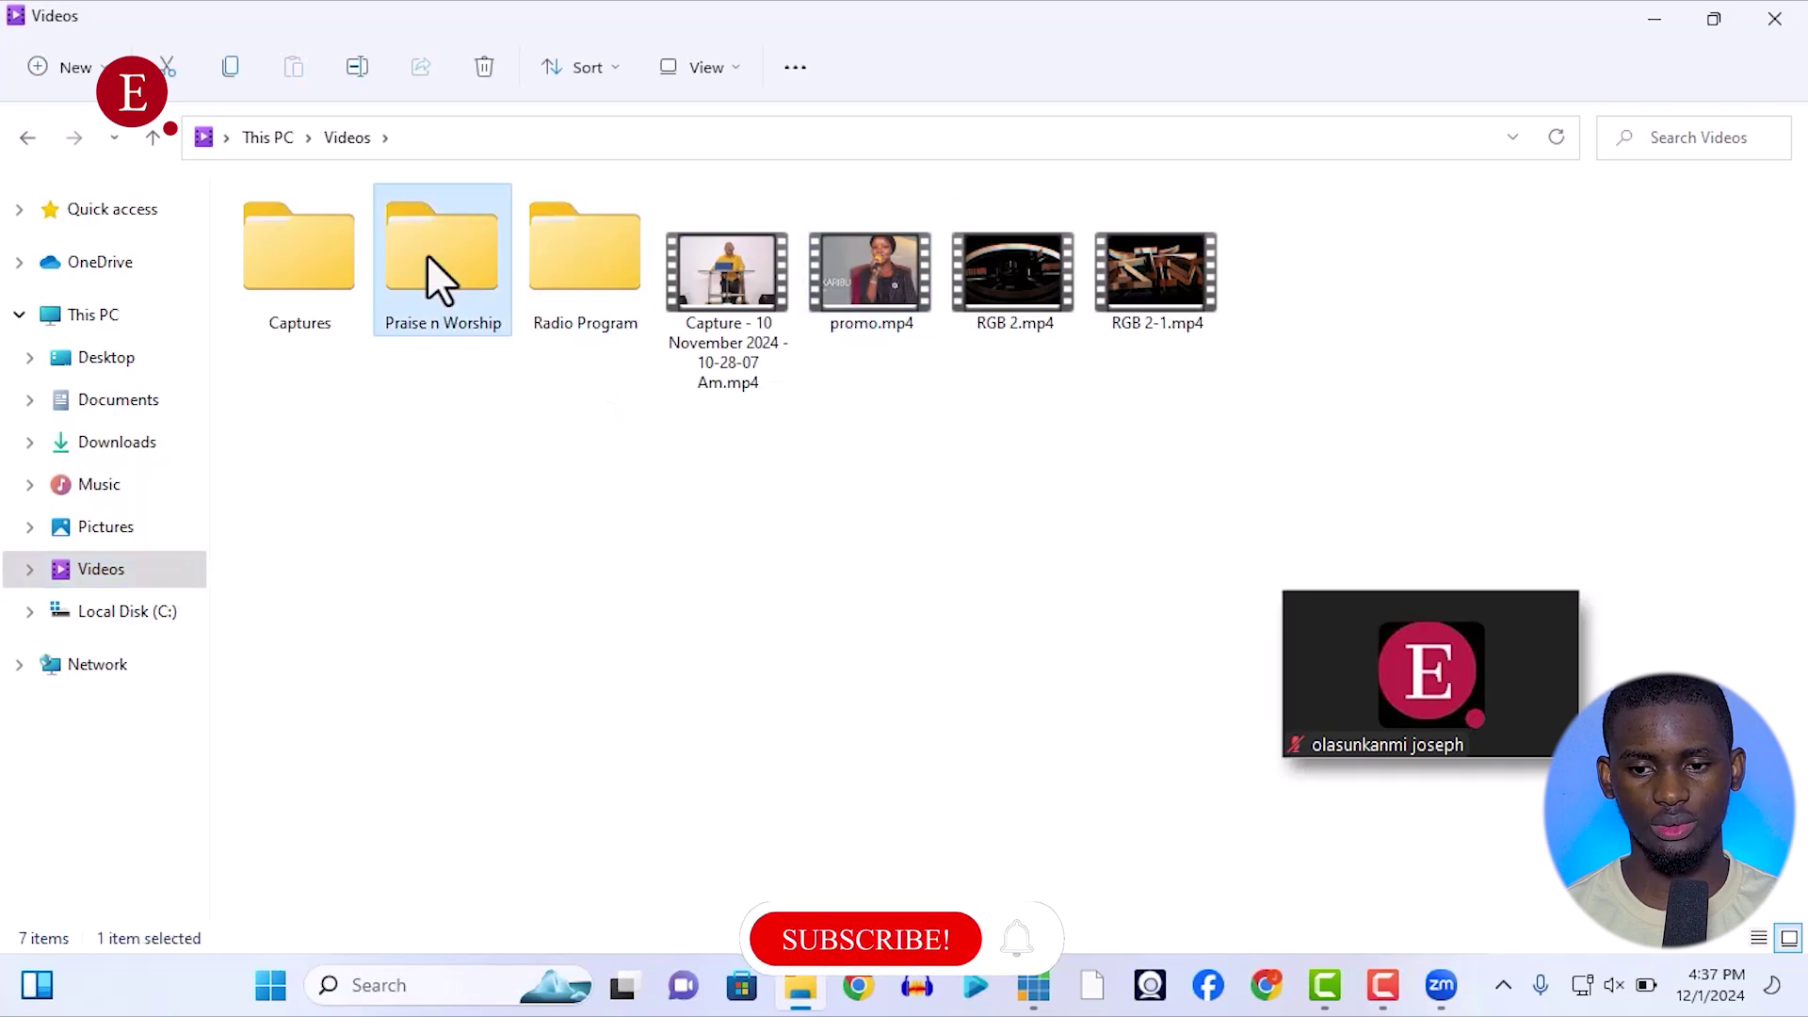
click(319, 297)
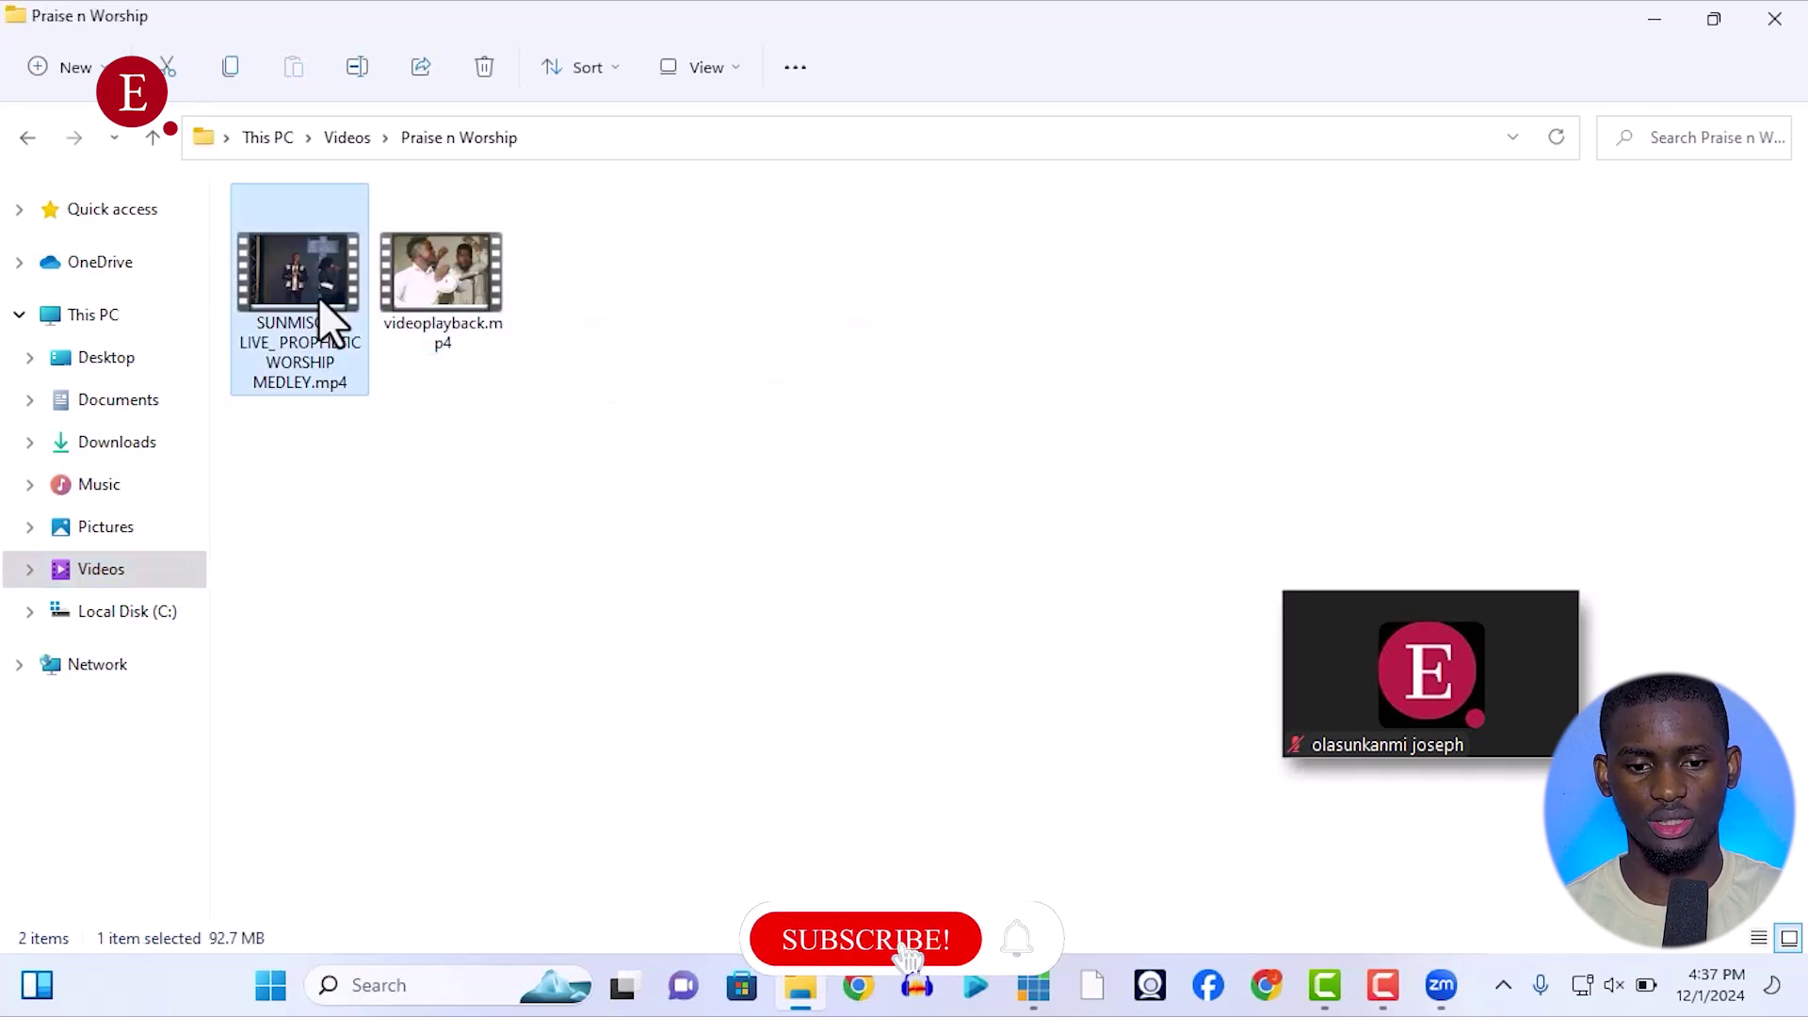
drag(318, 296, 499, 644)
key(alt+Tab)
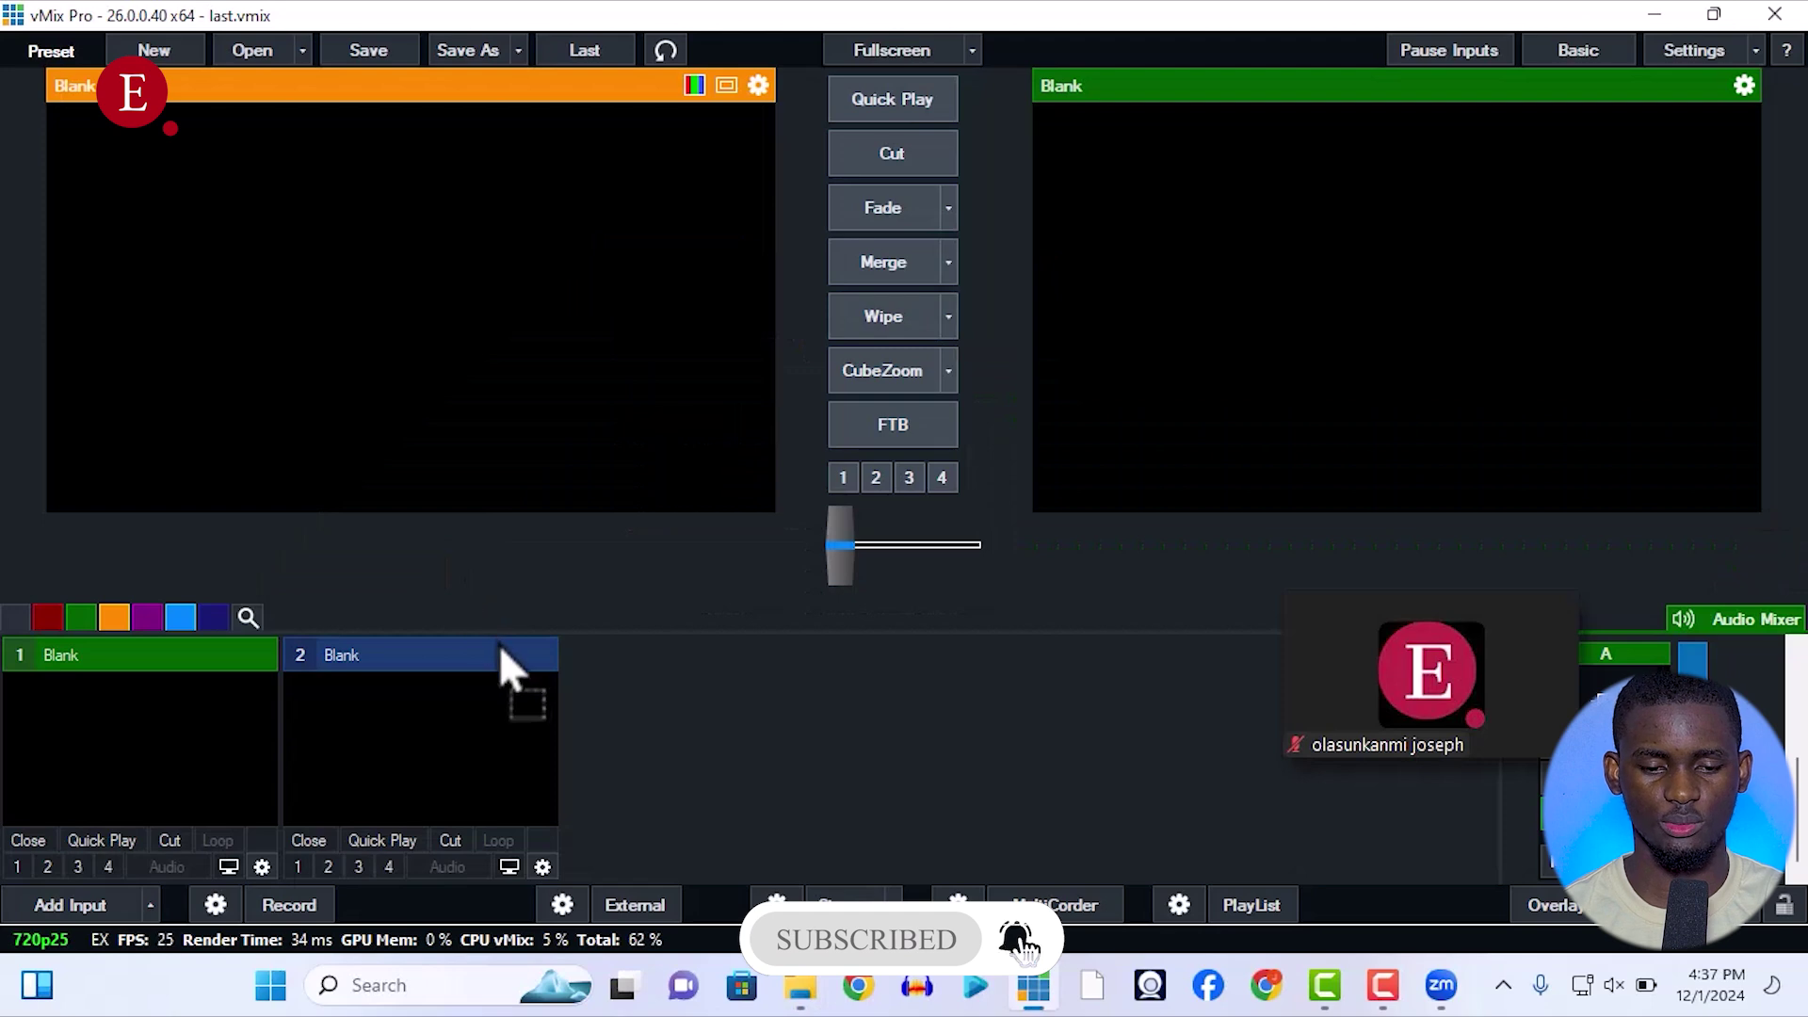
drag(580, 721, 580, 721)
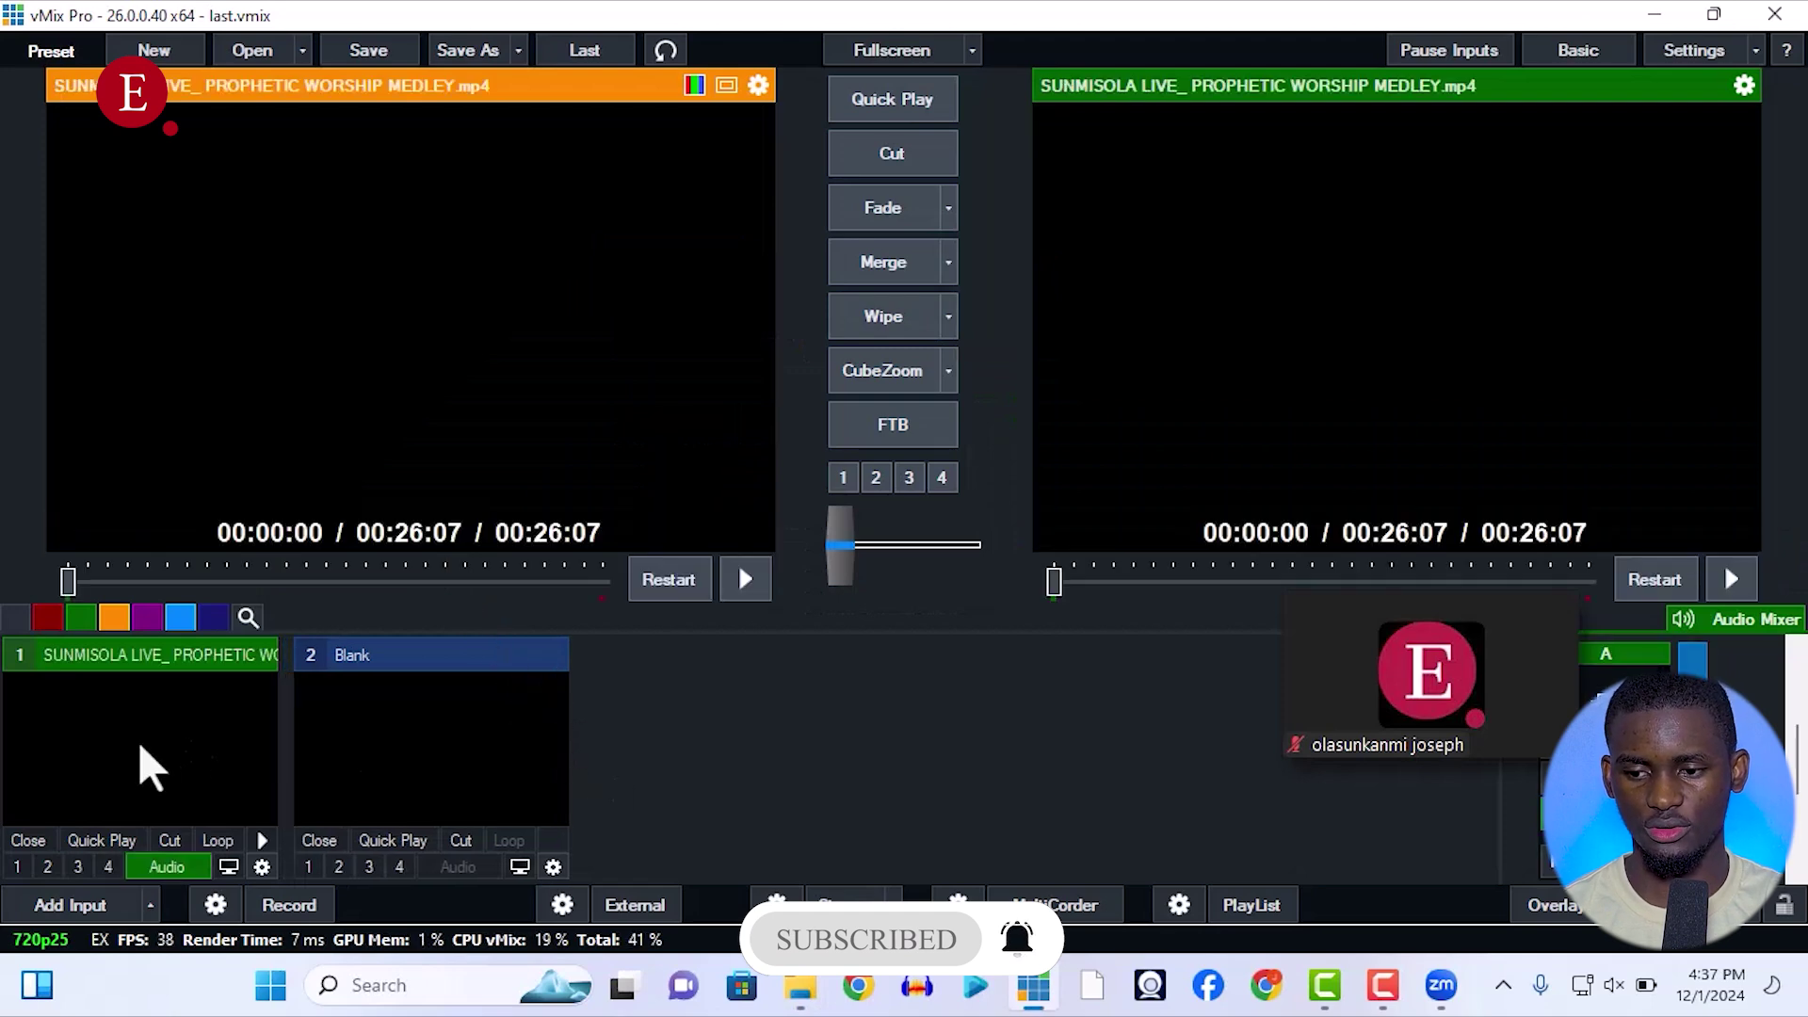
Play the worship medley video from about 00:05:50 and check its sound by briefly unmuting the computer's speakers.
click(1732, 578)
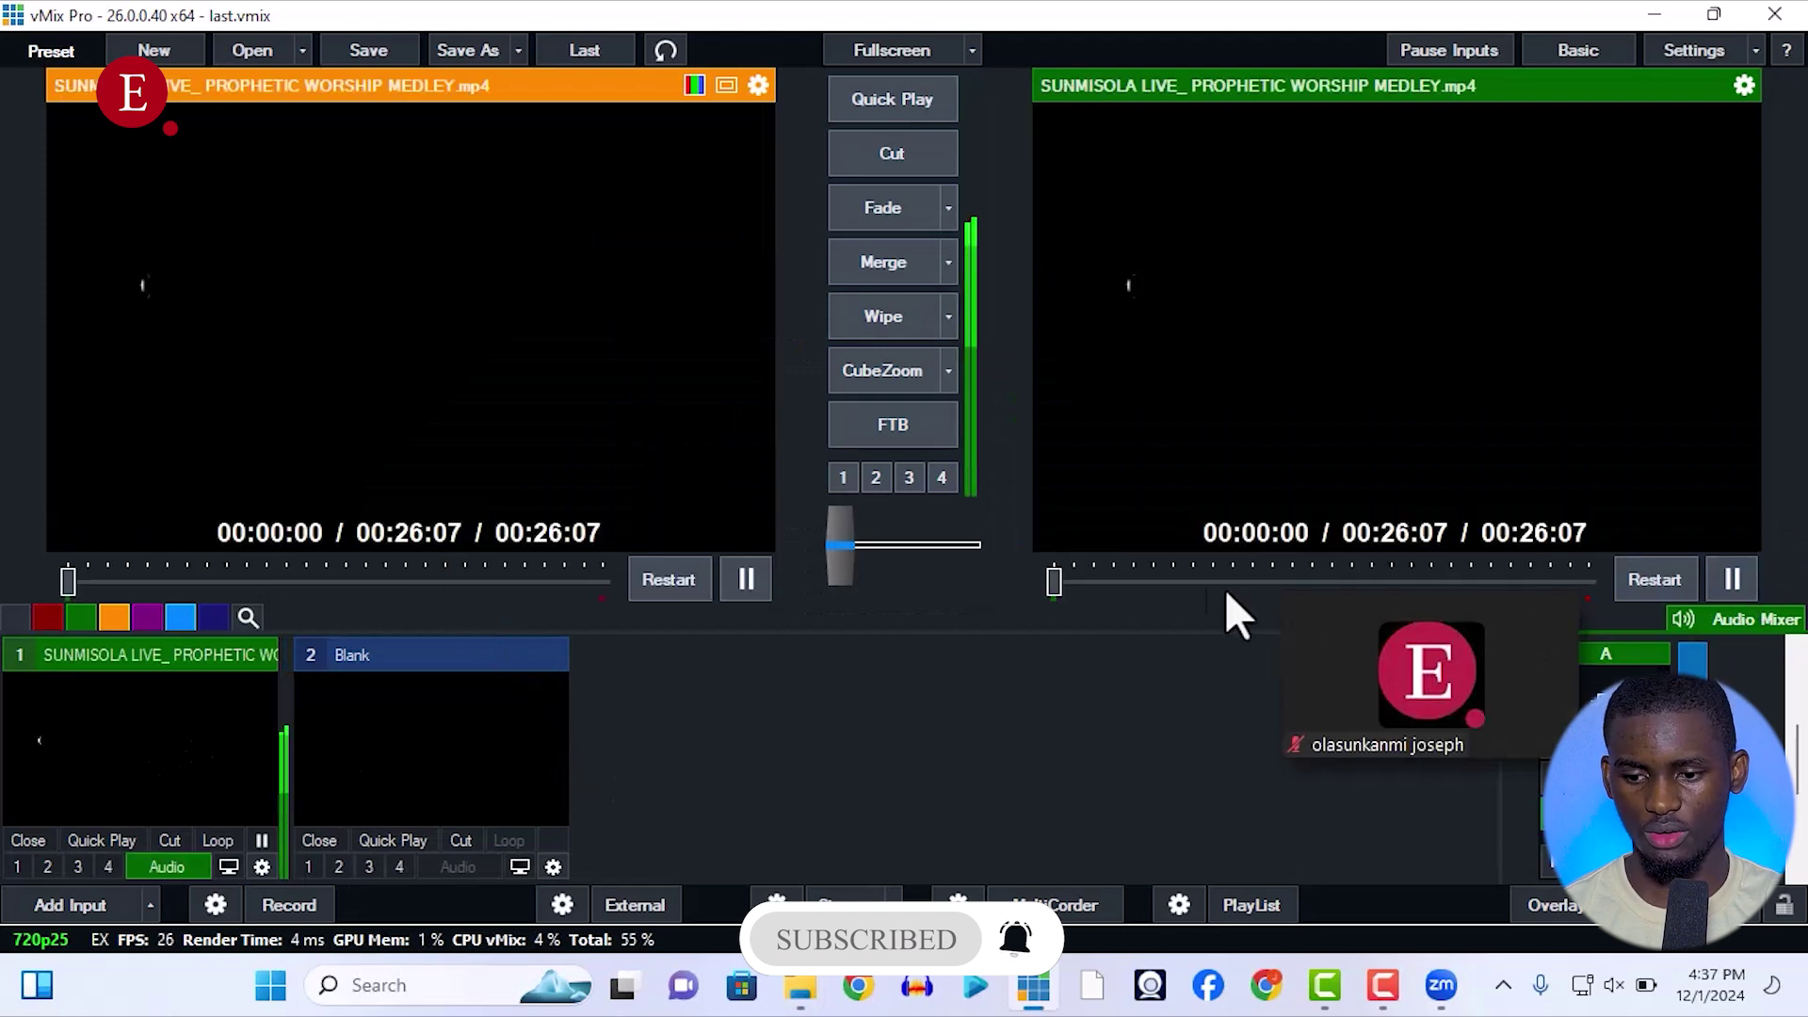
click(1174, 580)
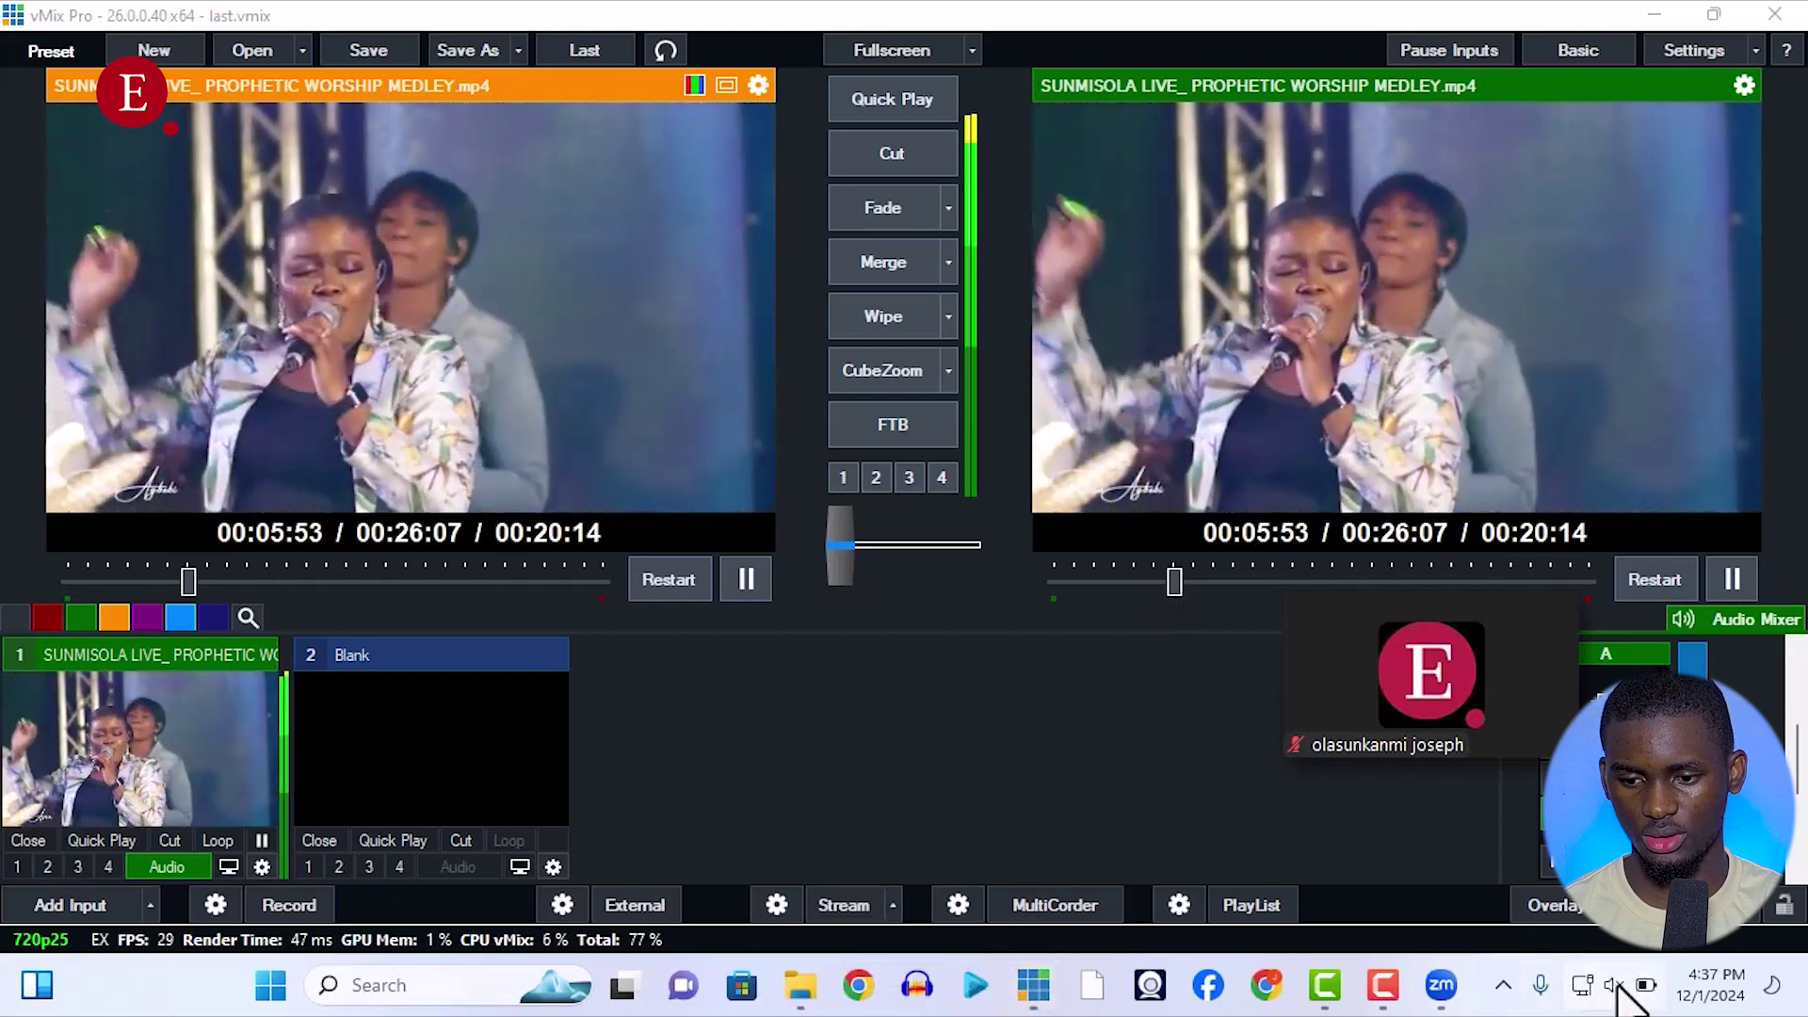
key(super+a)
click(1357, 811)
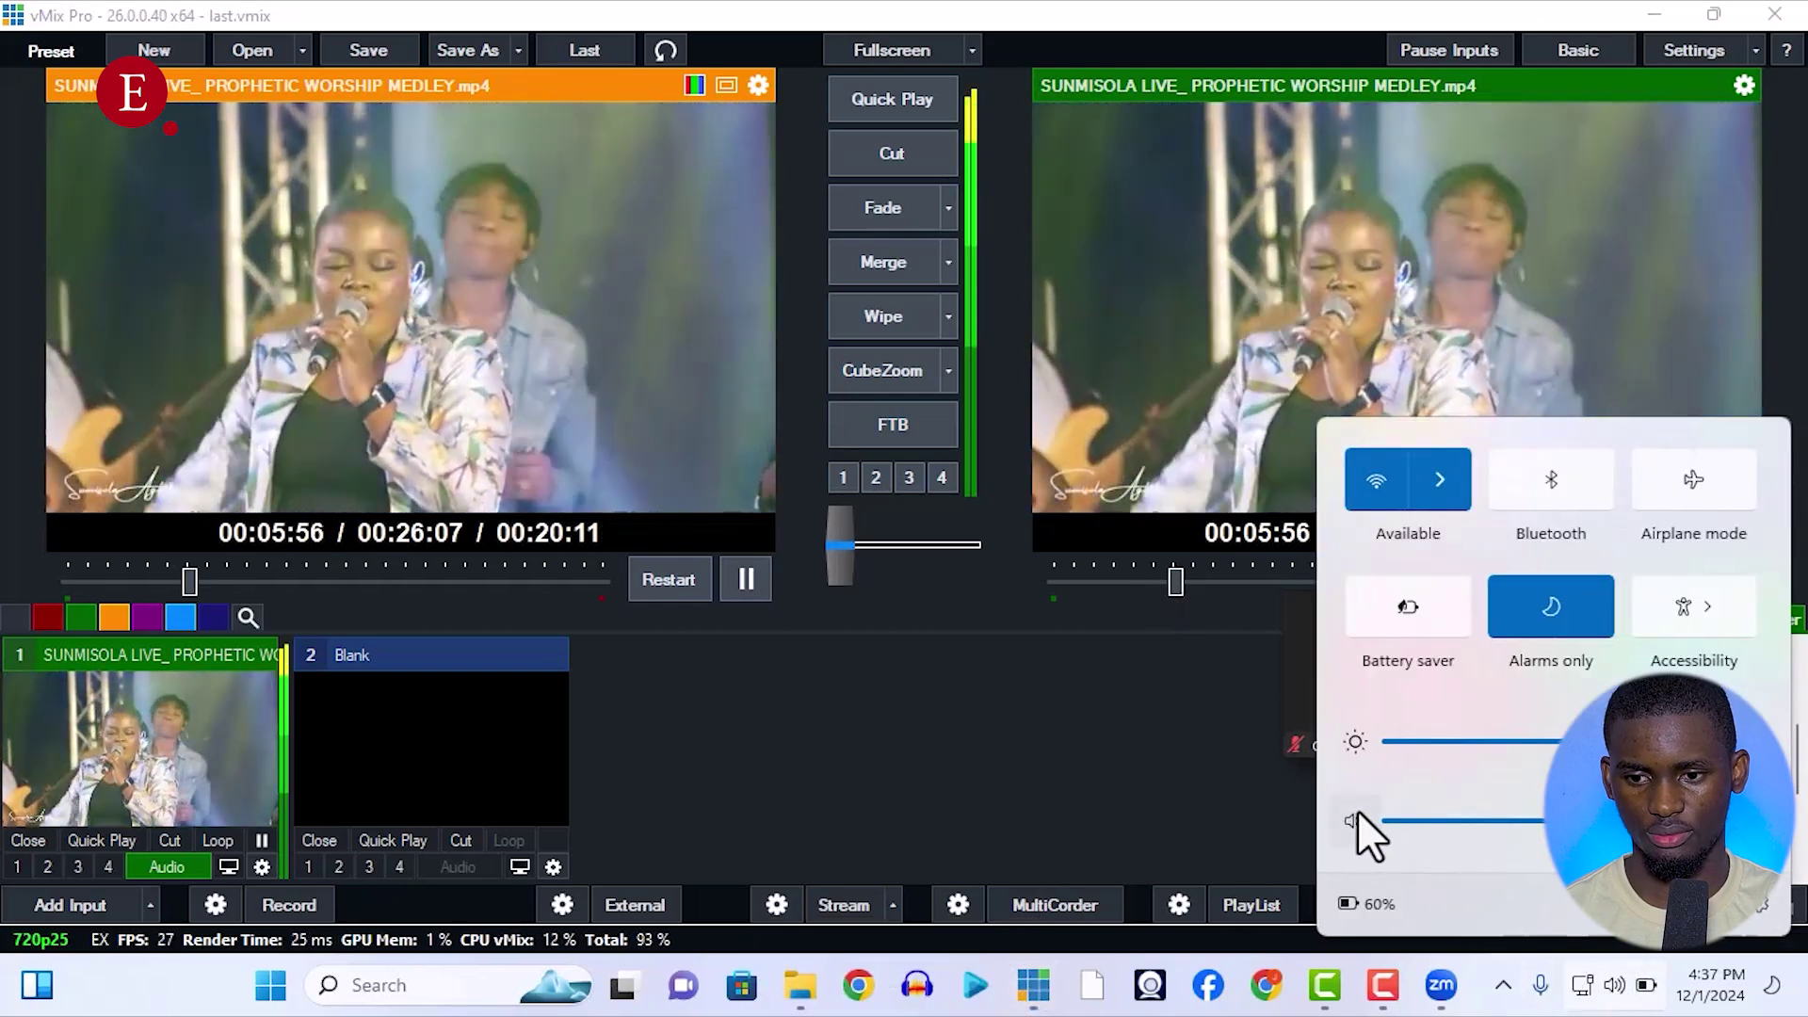
click(1358, 812)
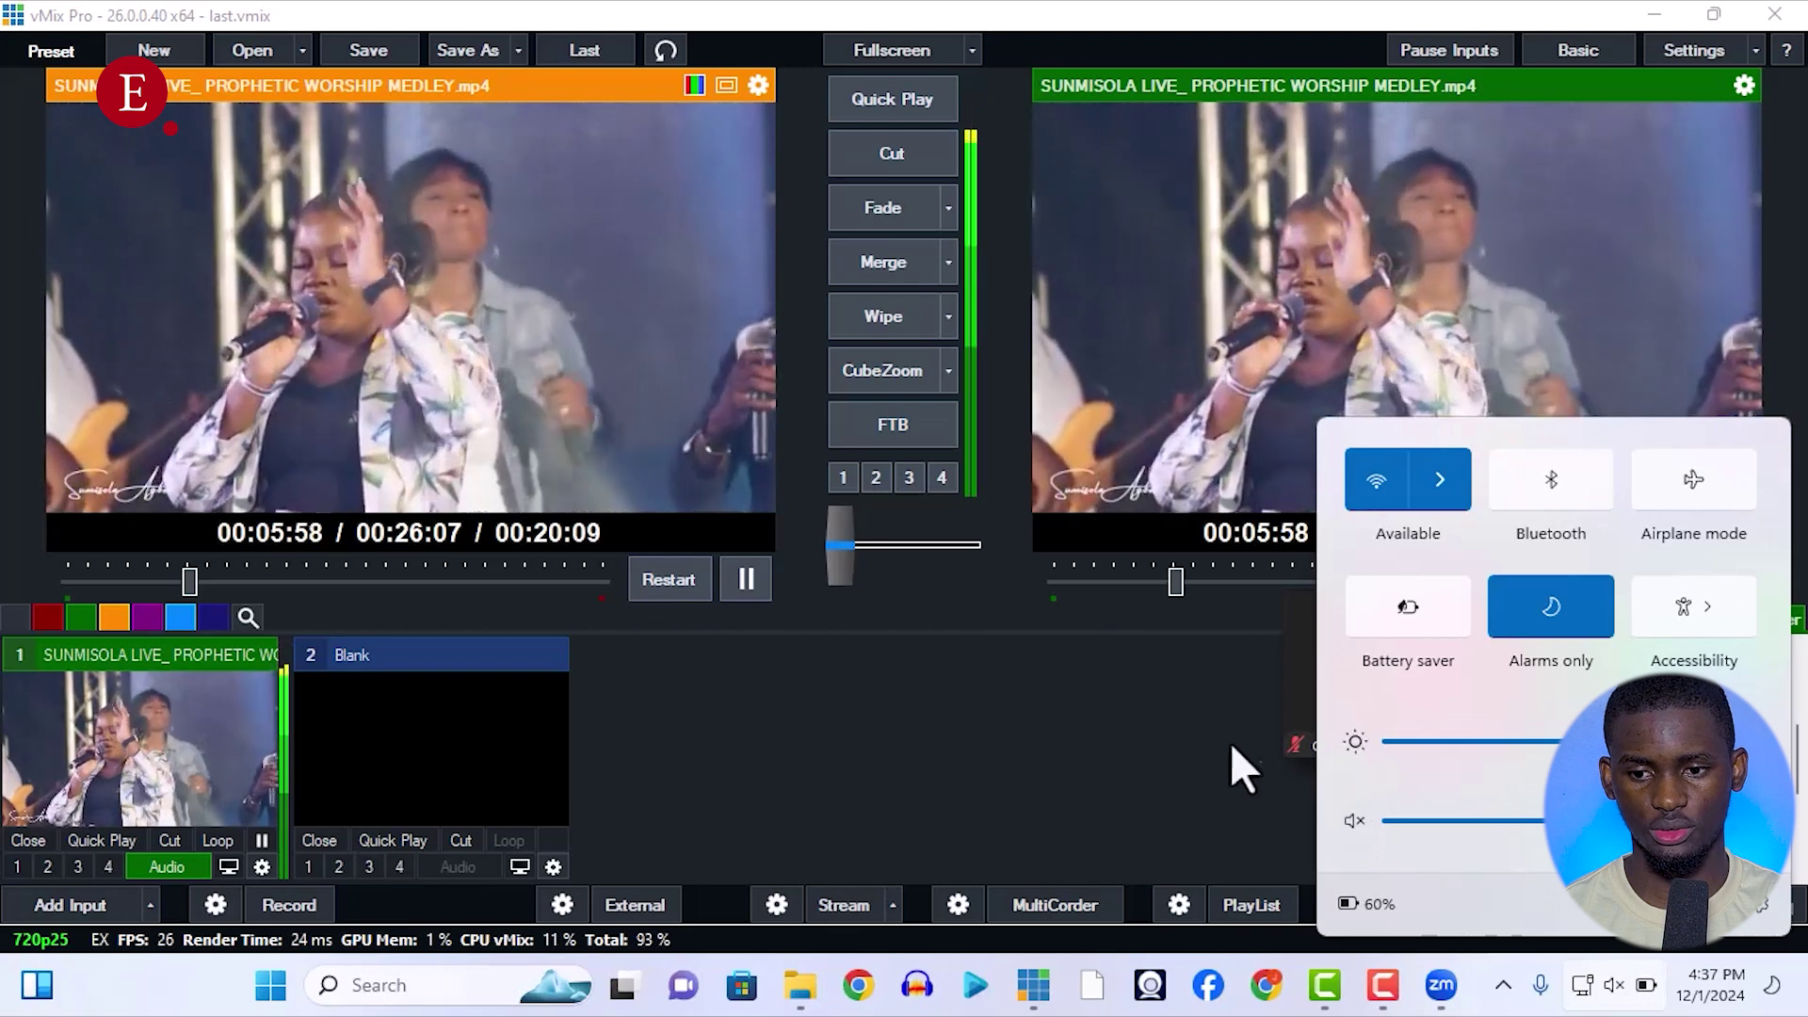
click(1160, 725)
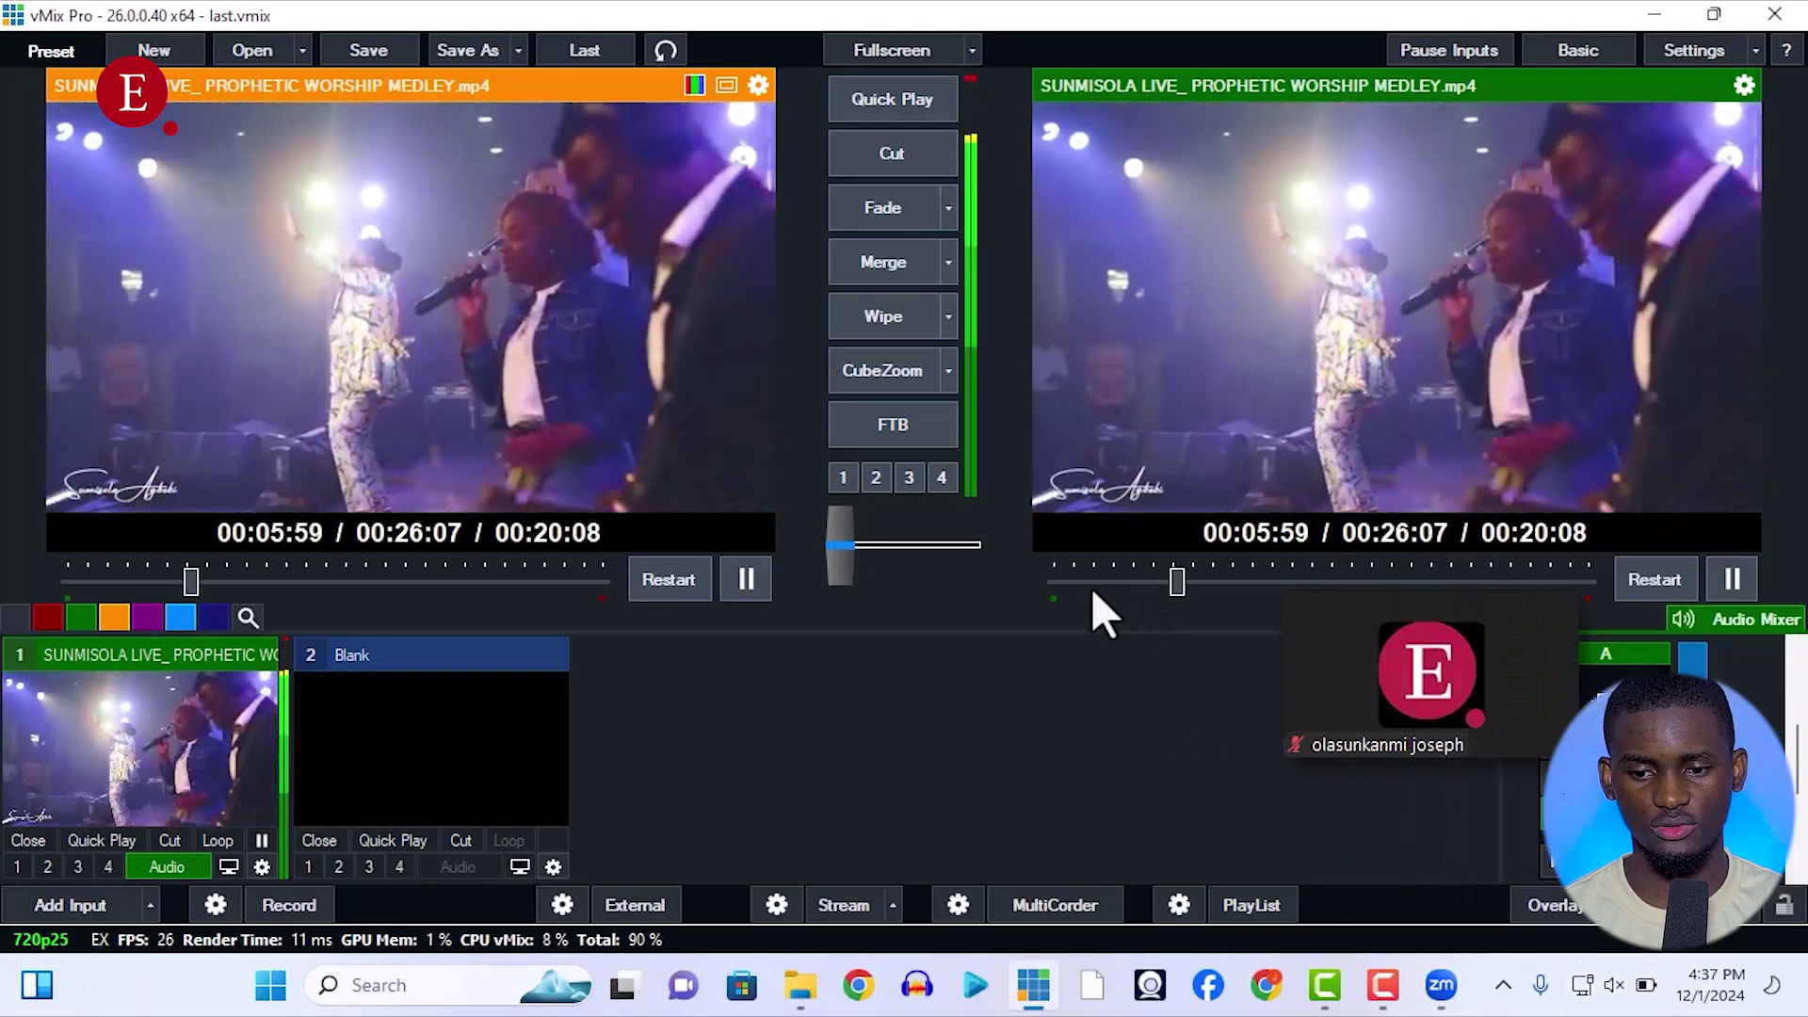
Move the worship medley video's playback back to about 00:02:50.
click(1091, 581)
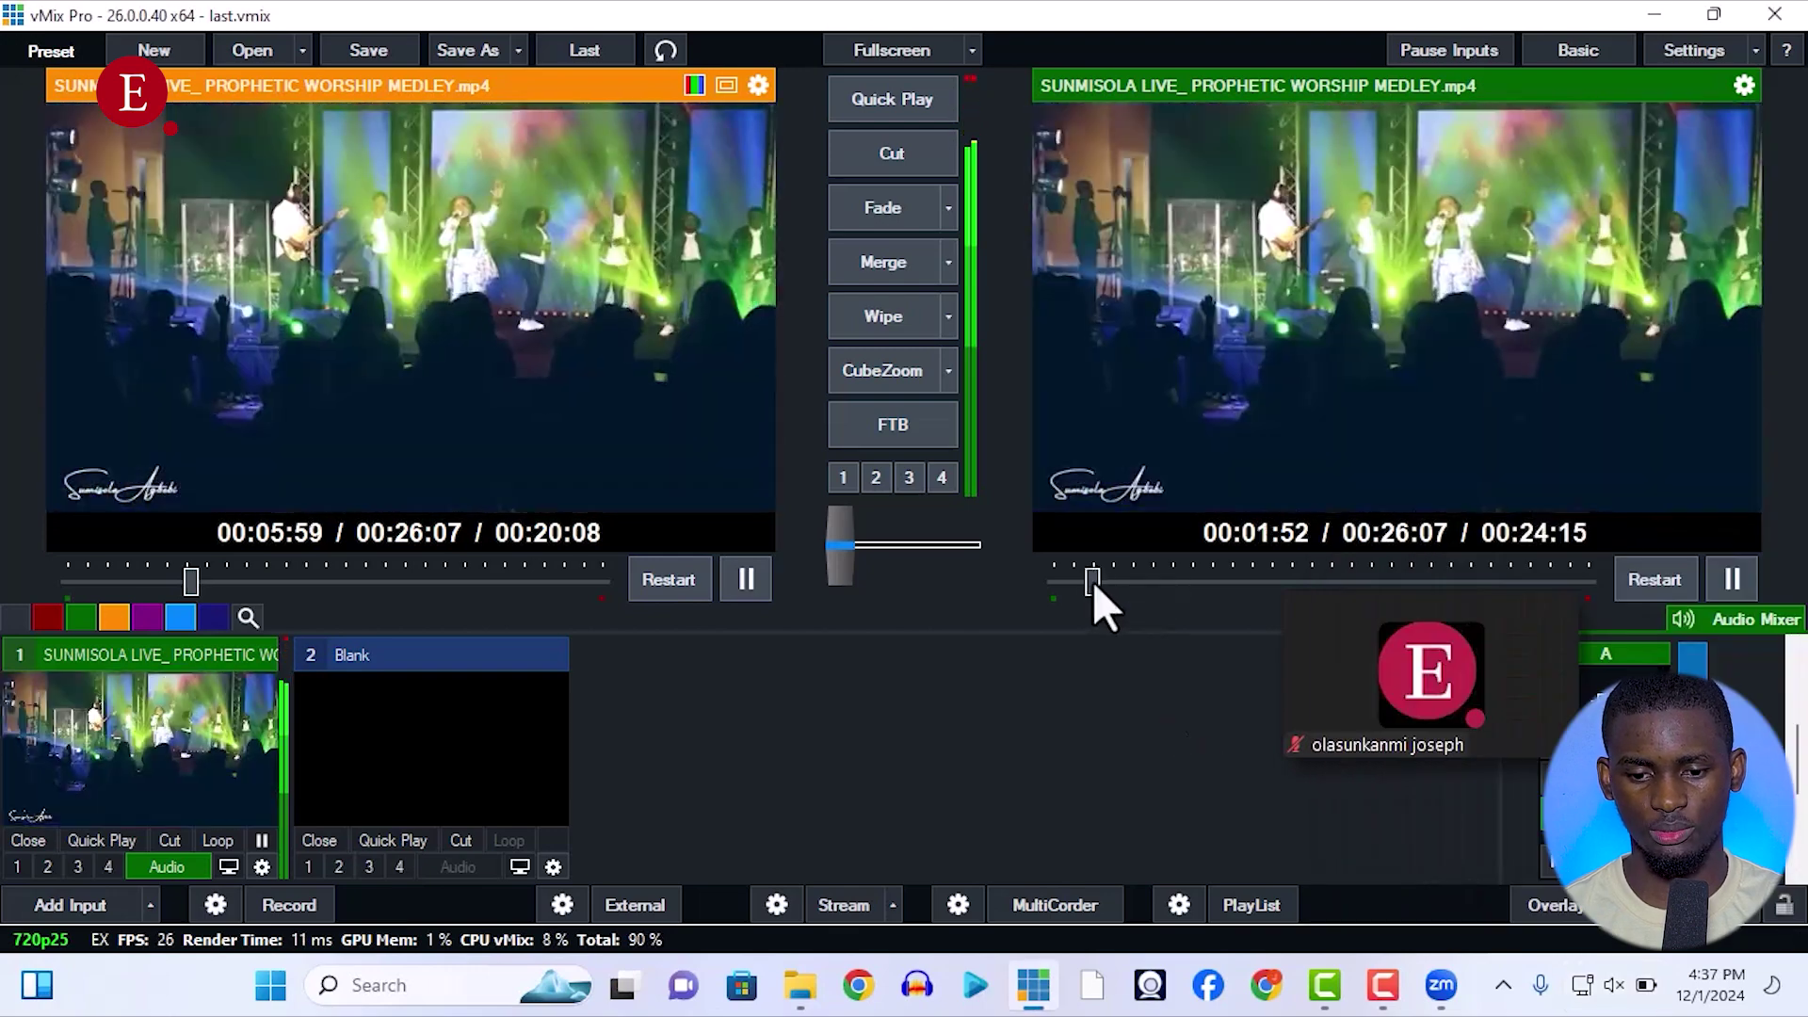
click(1112, 580)
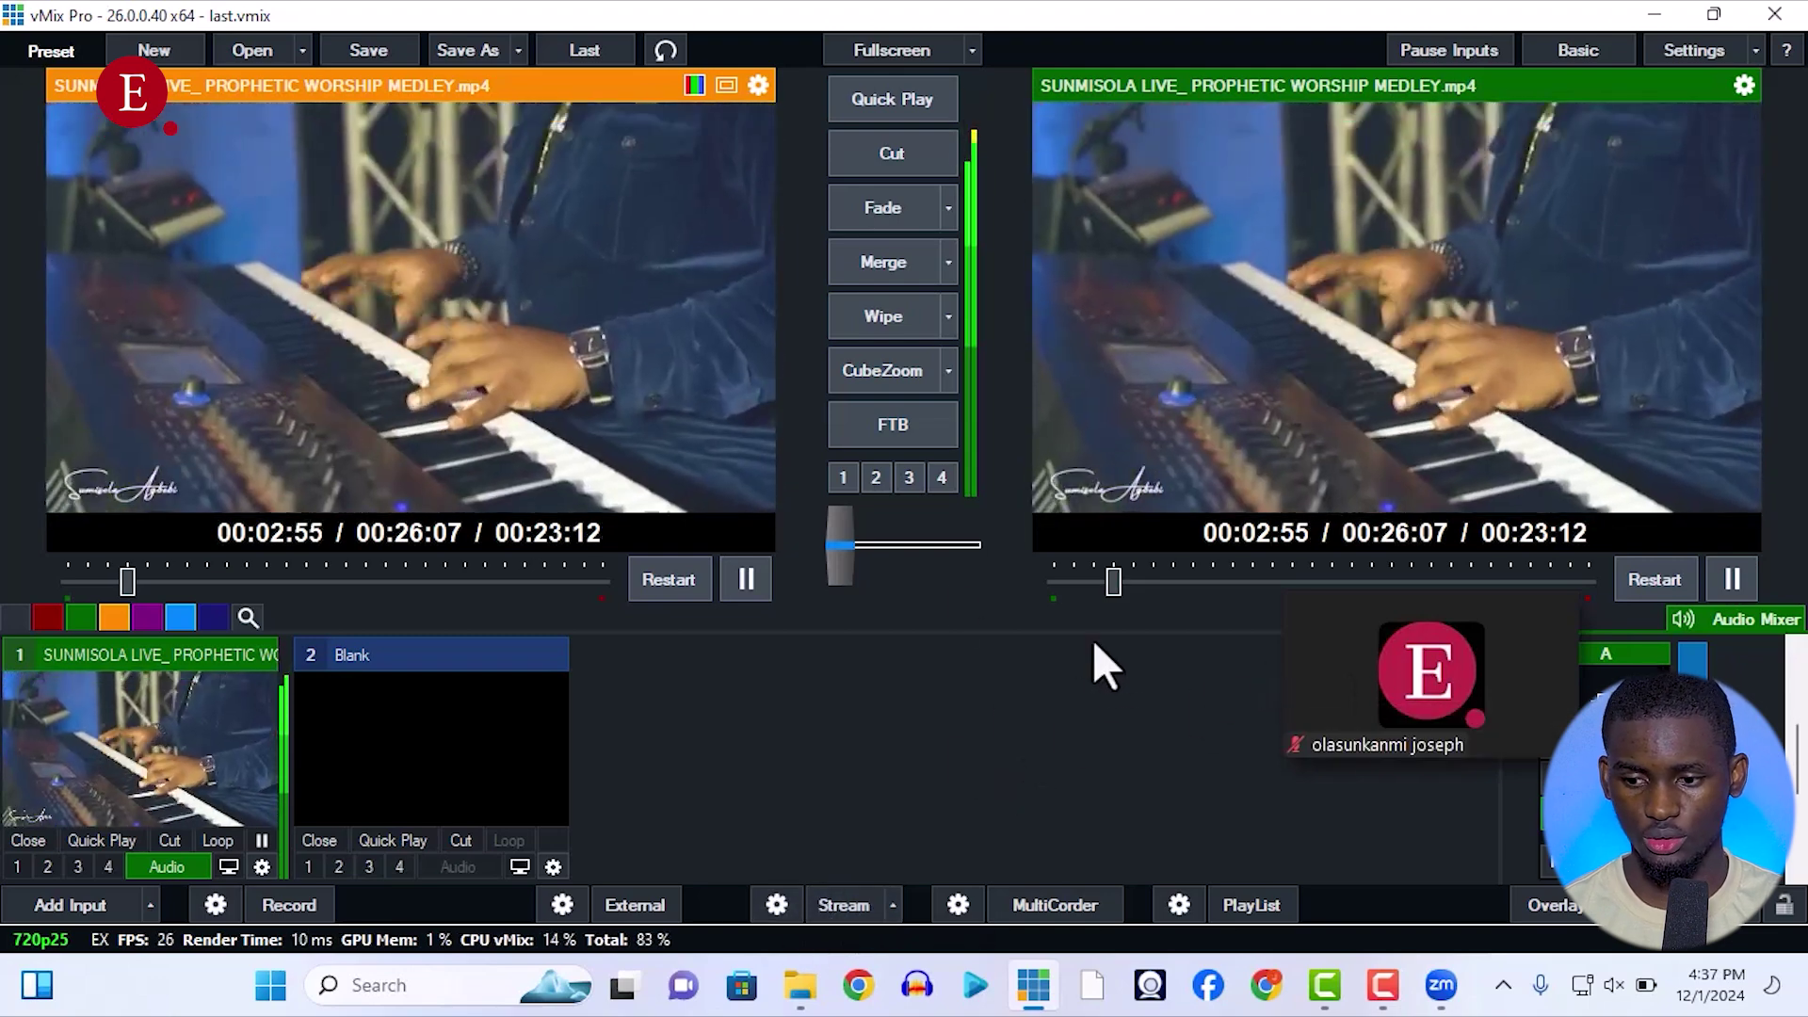
Route the worship medley video's audio to bus A as well as Master and start the External output.
scroll(1686, 782, down, 3)
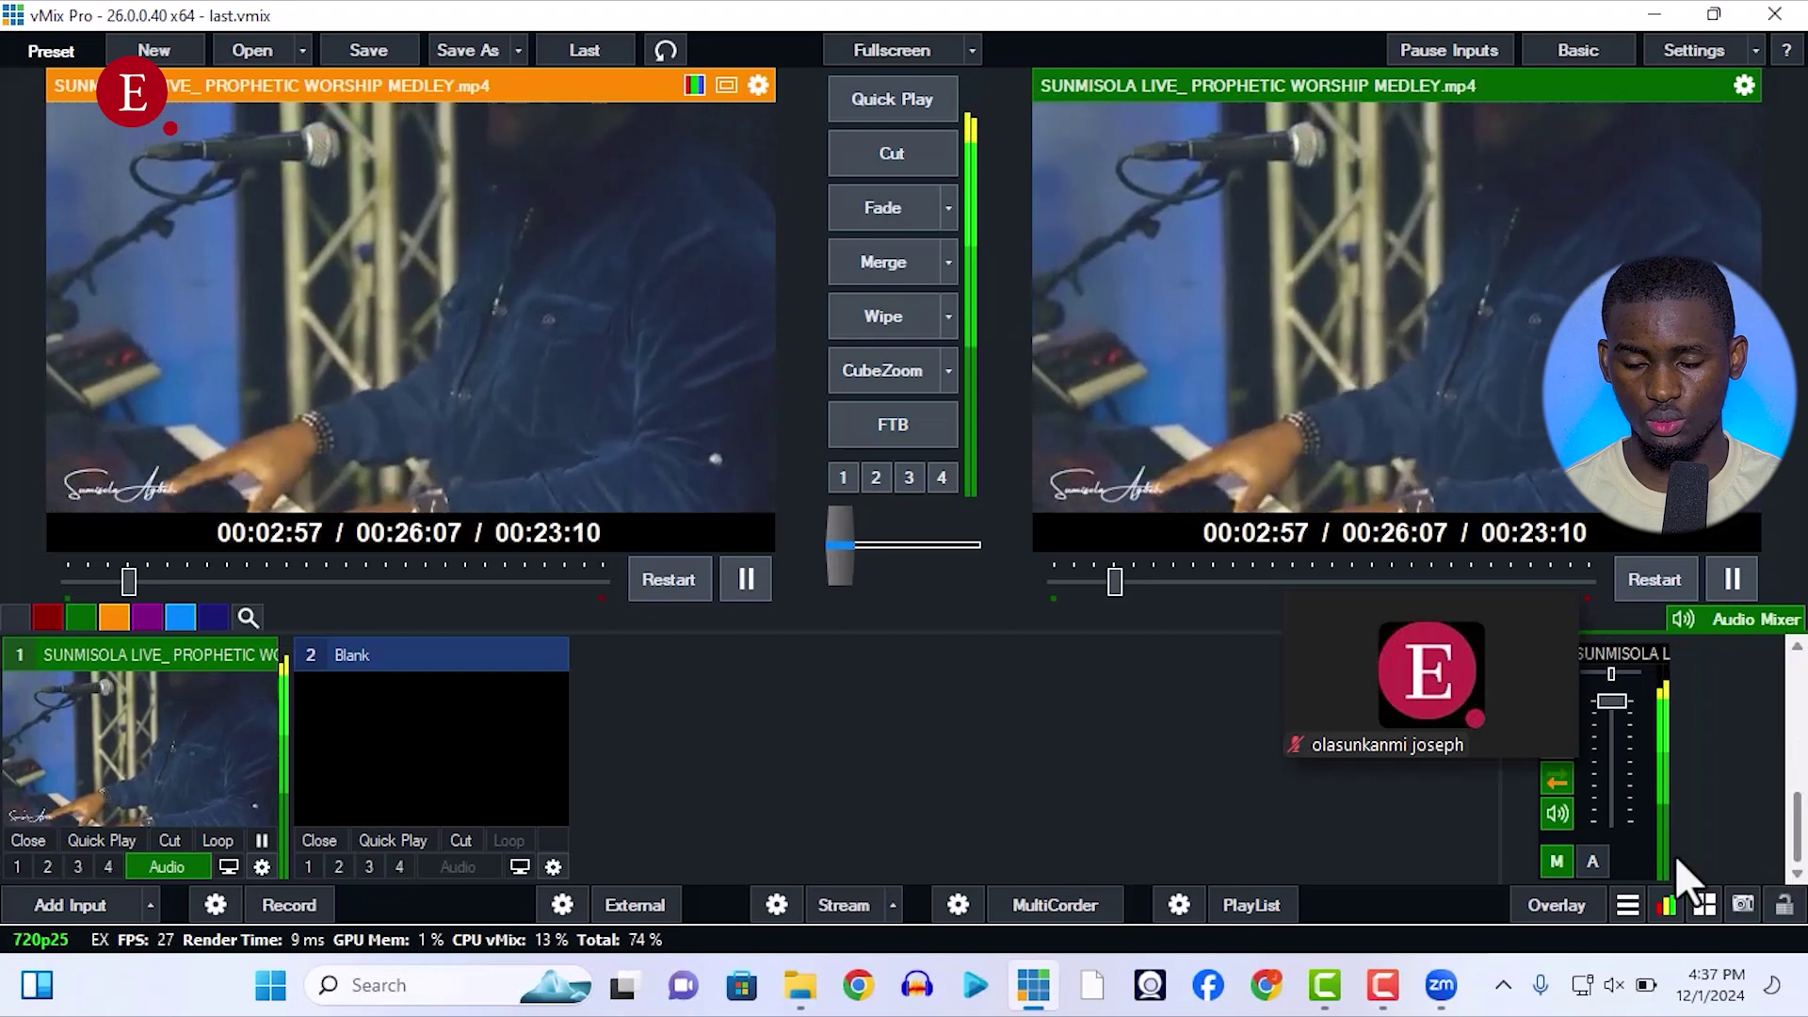
click(1593, 860)
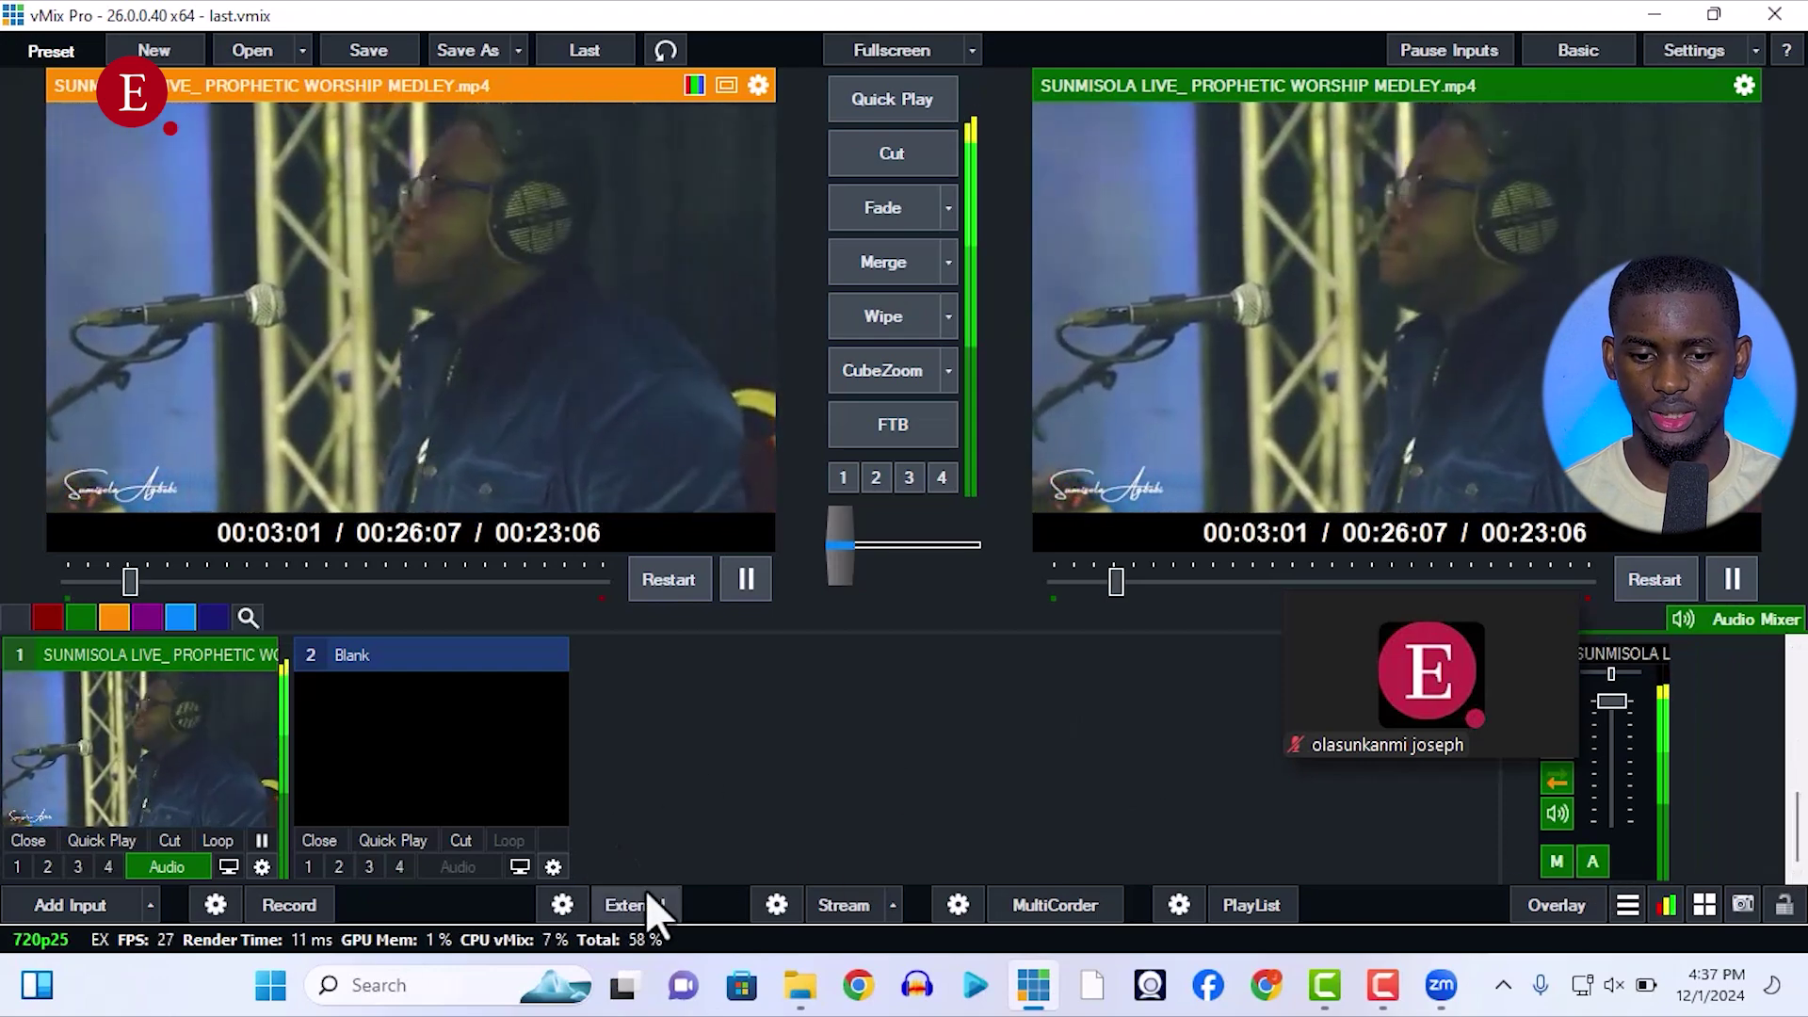
click(619, 902)
Restore the Zoom meeting window, select vMix Video as the camera and start the meeting video.
mouse_move(1457, 664)
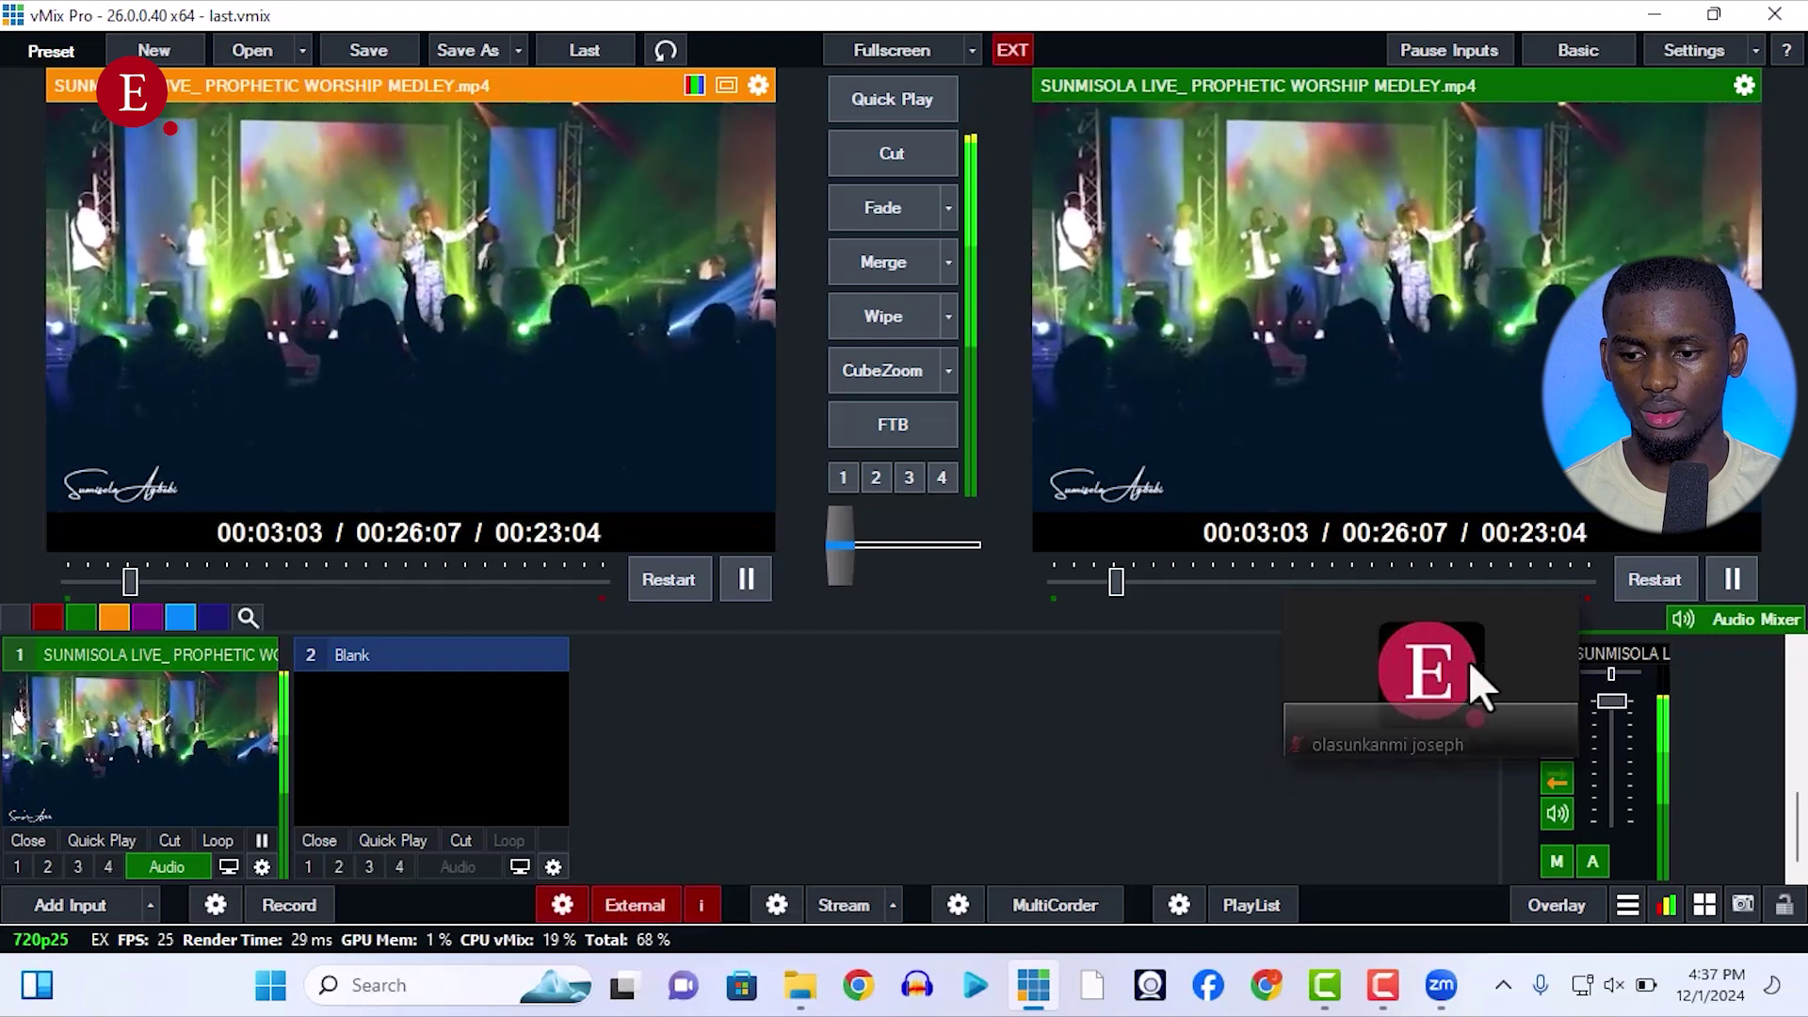
click(1544, 730)
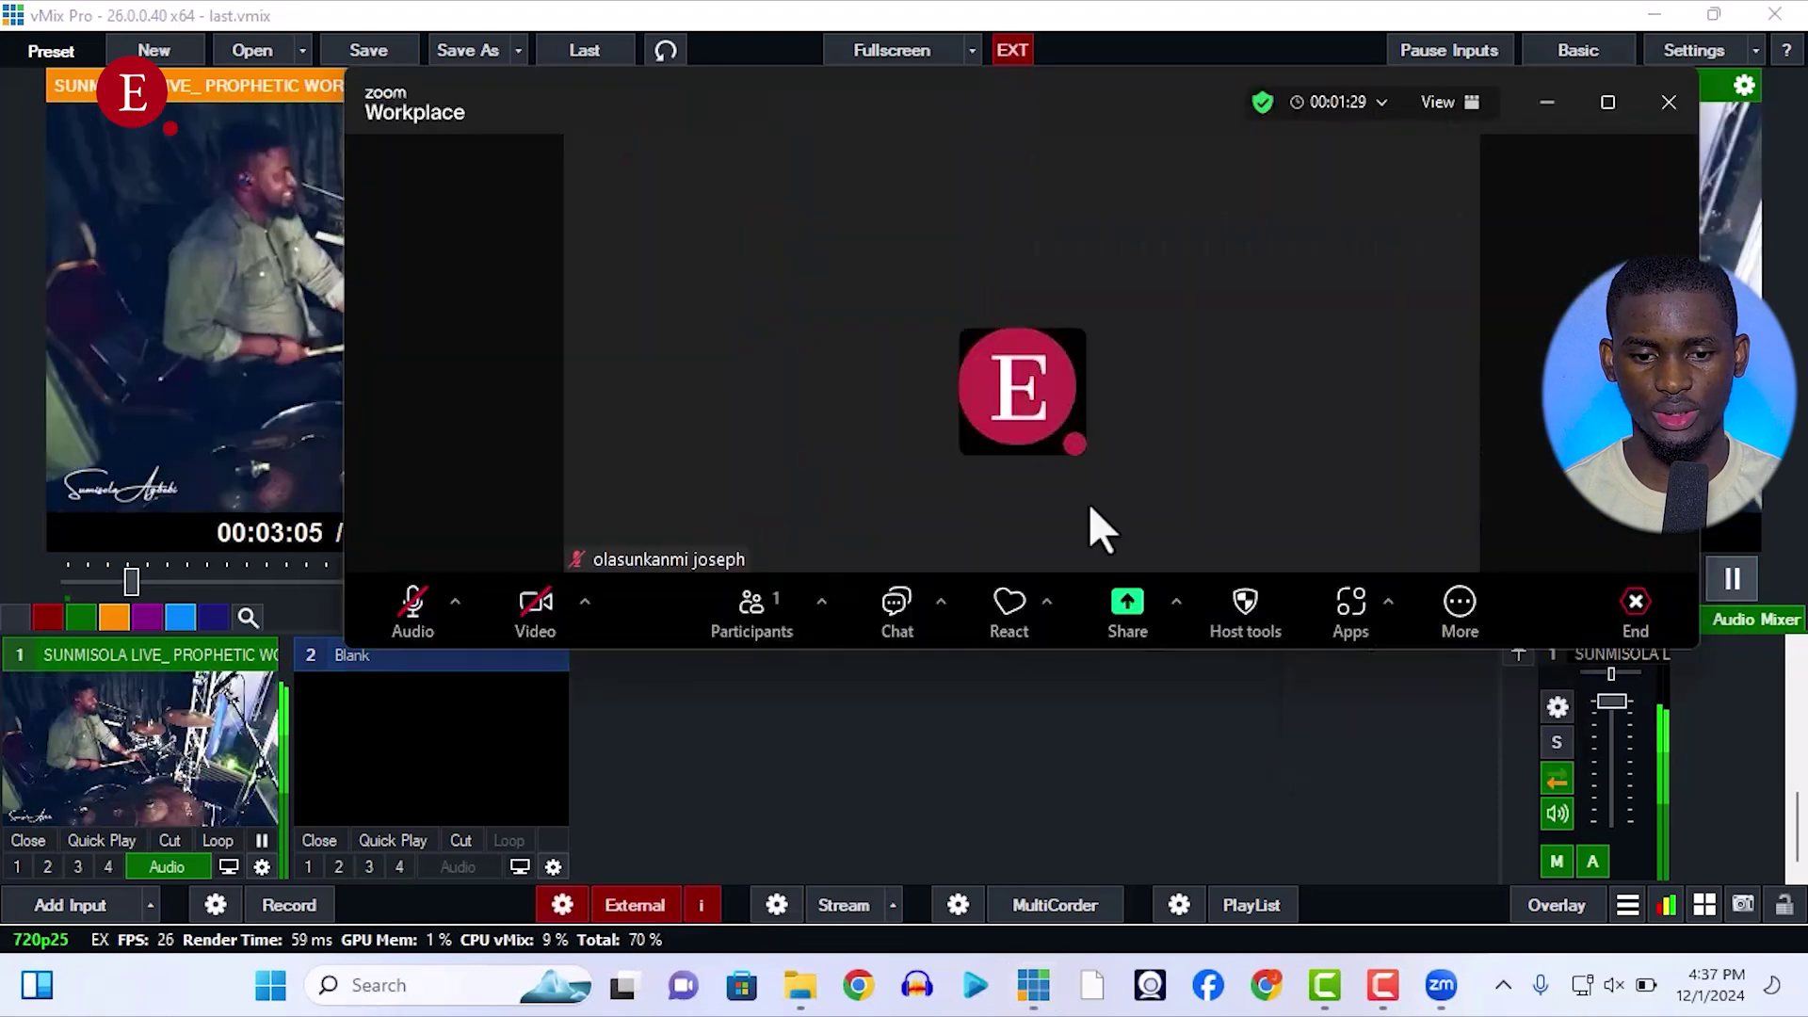
click(585, 607)
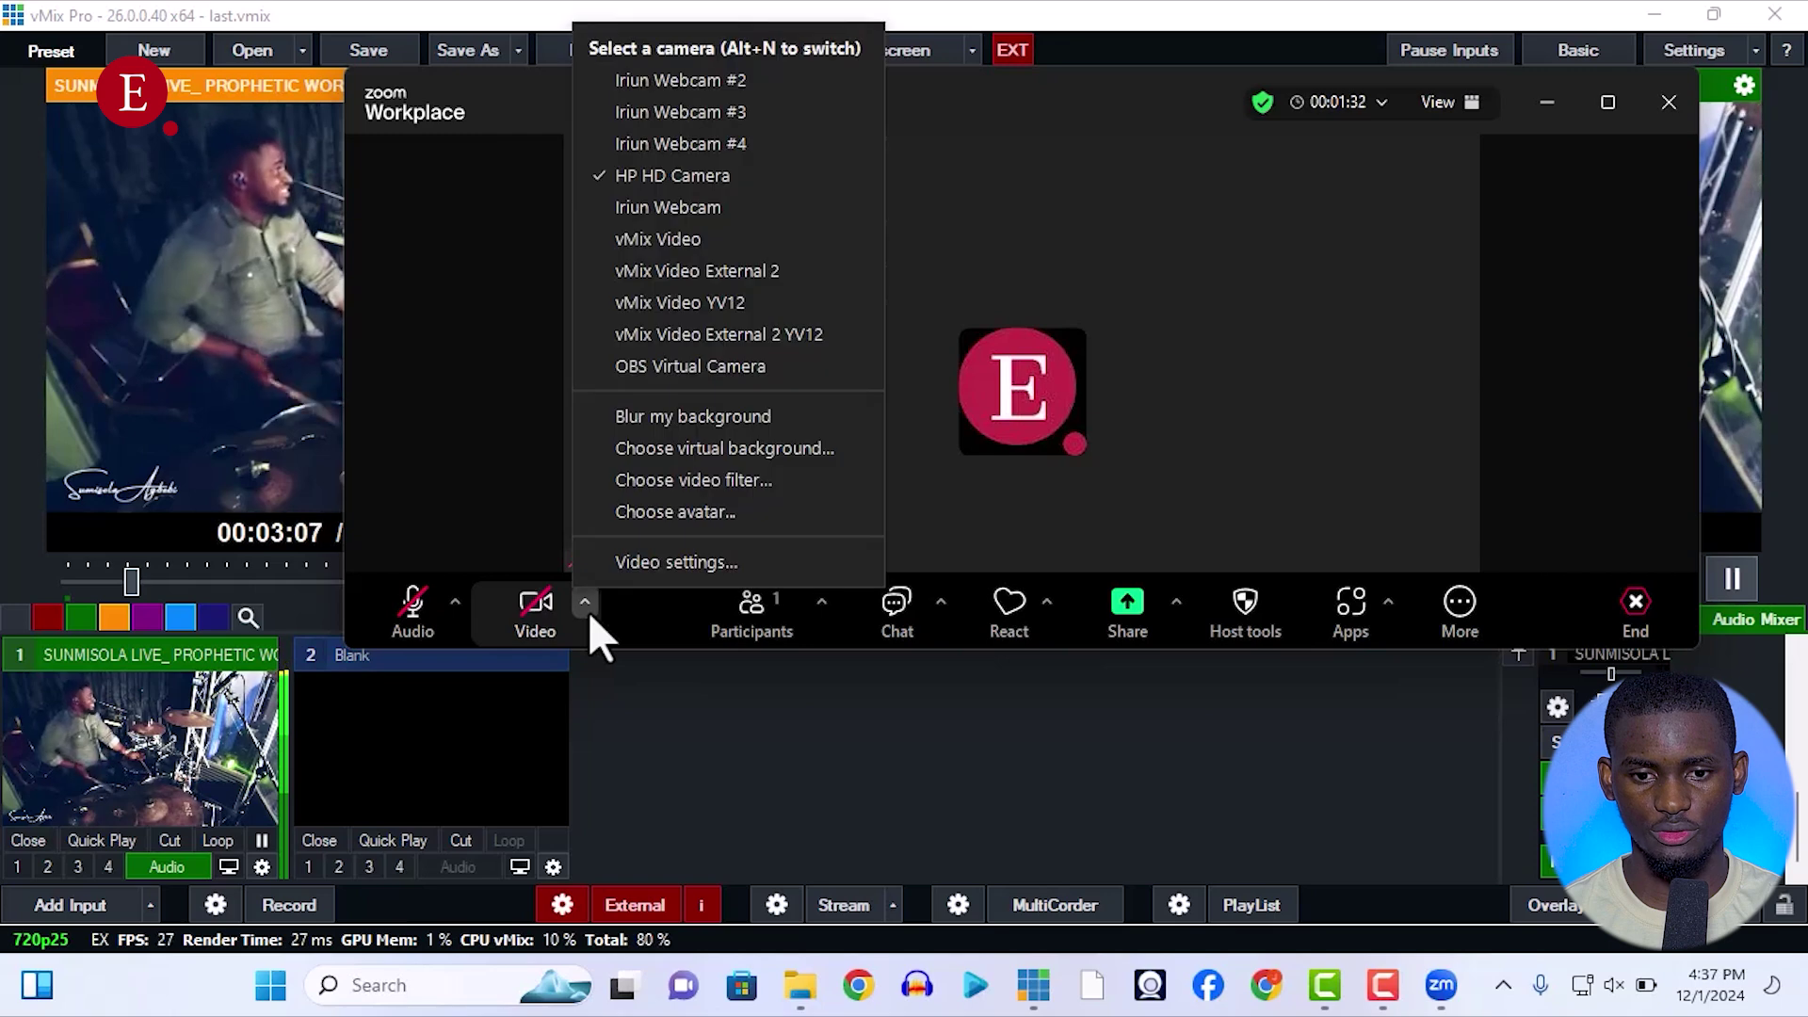
click(650, 237)
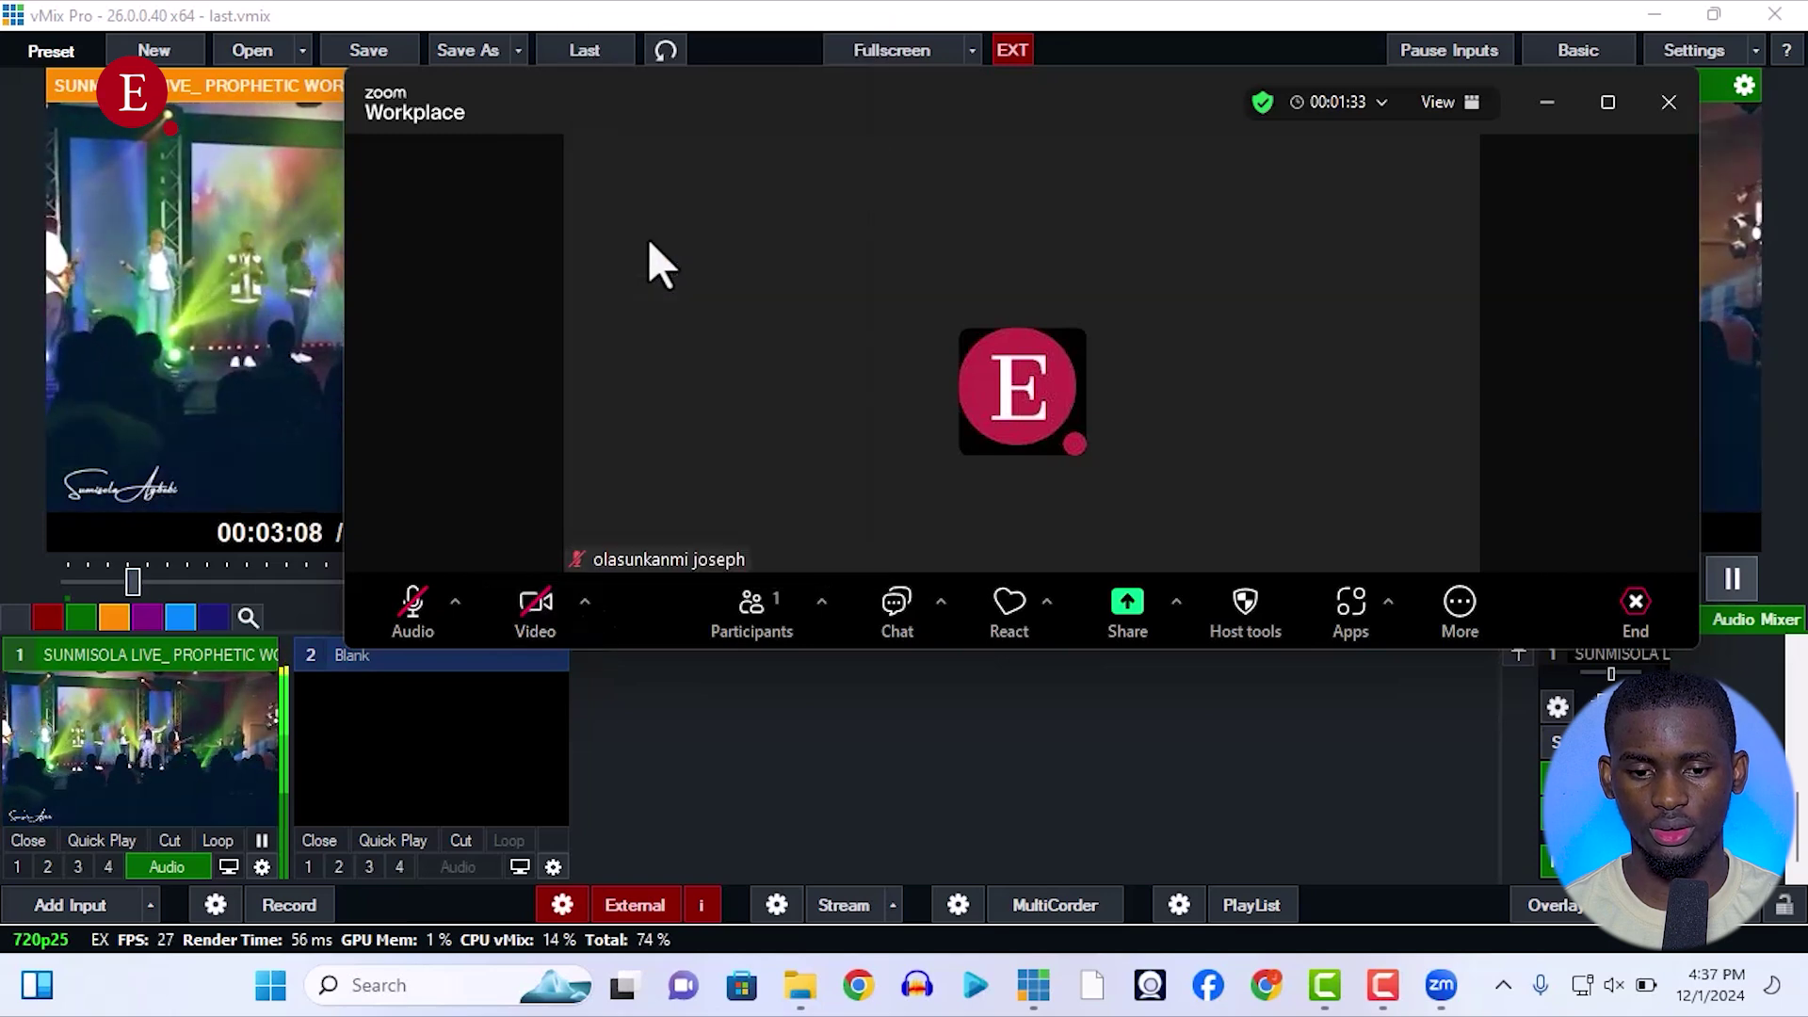
click(532, 614)
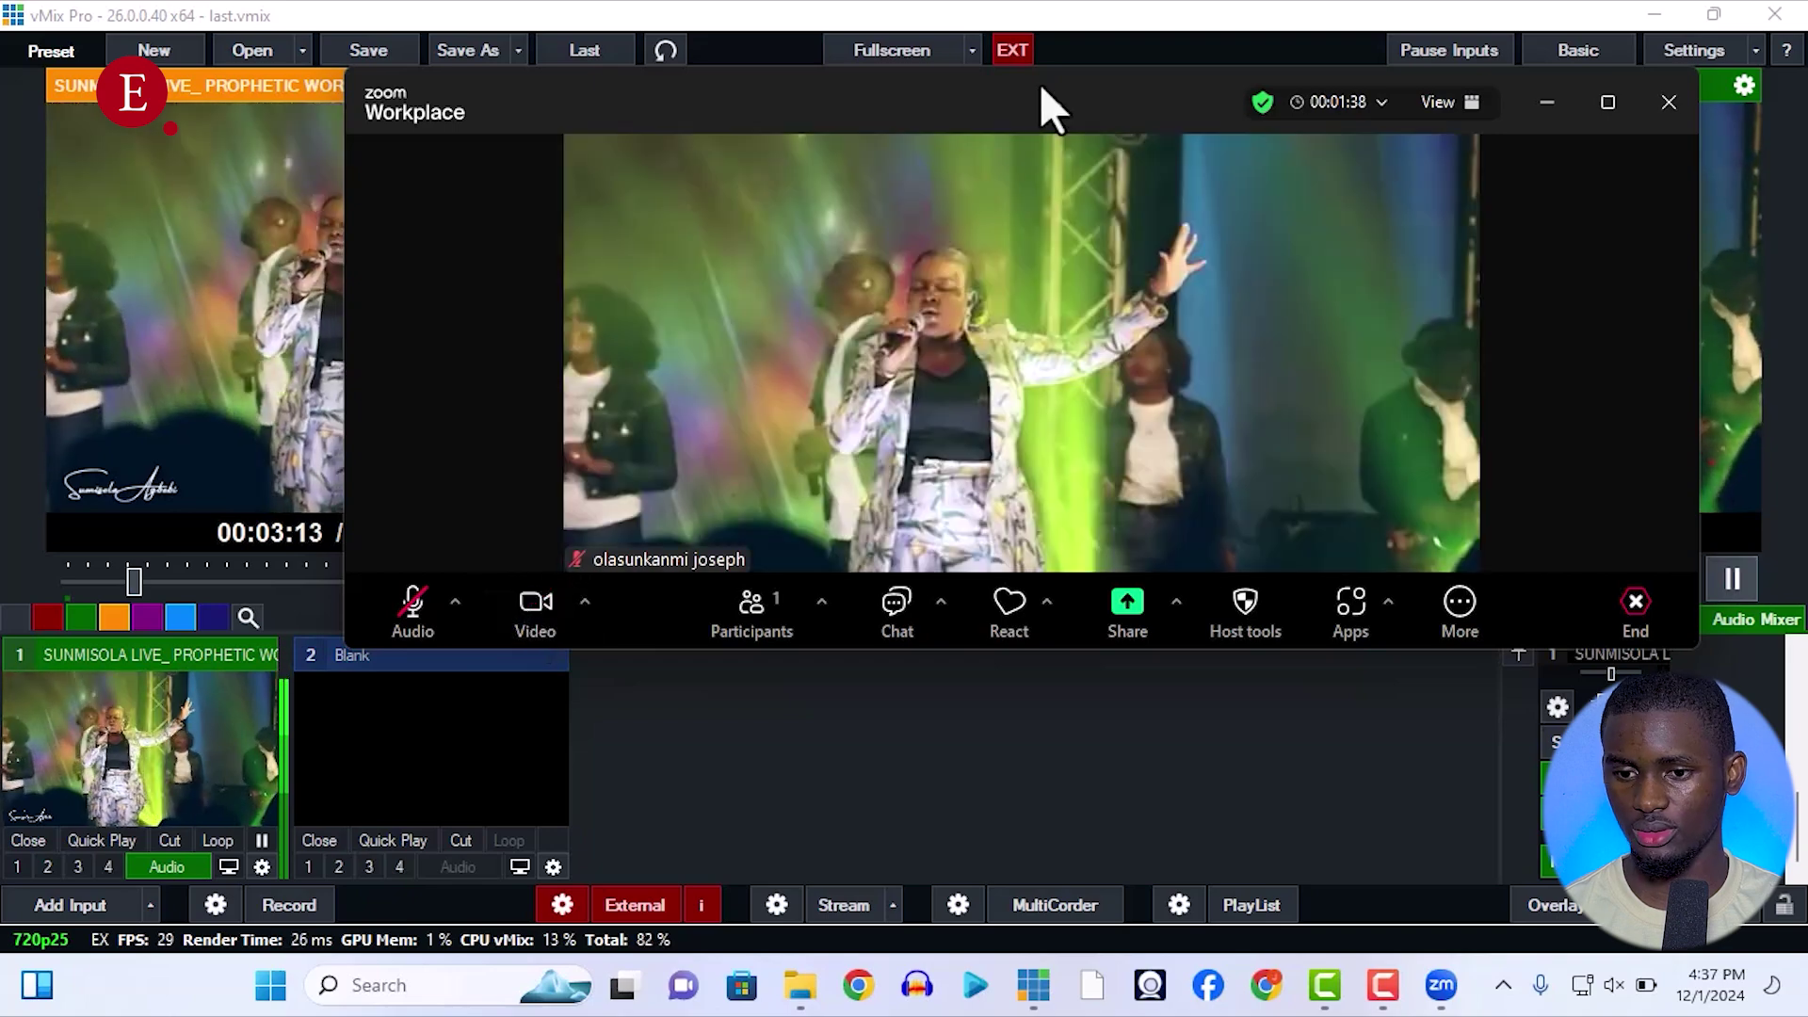
Unmute the audio in the Zoom meeting and review its selected microphone and speaker devices.
drag(1033, 80, 718, 100)
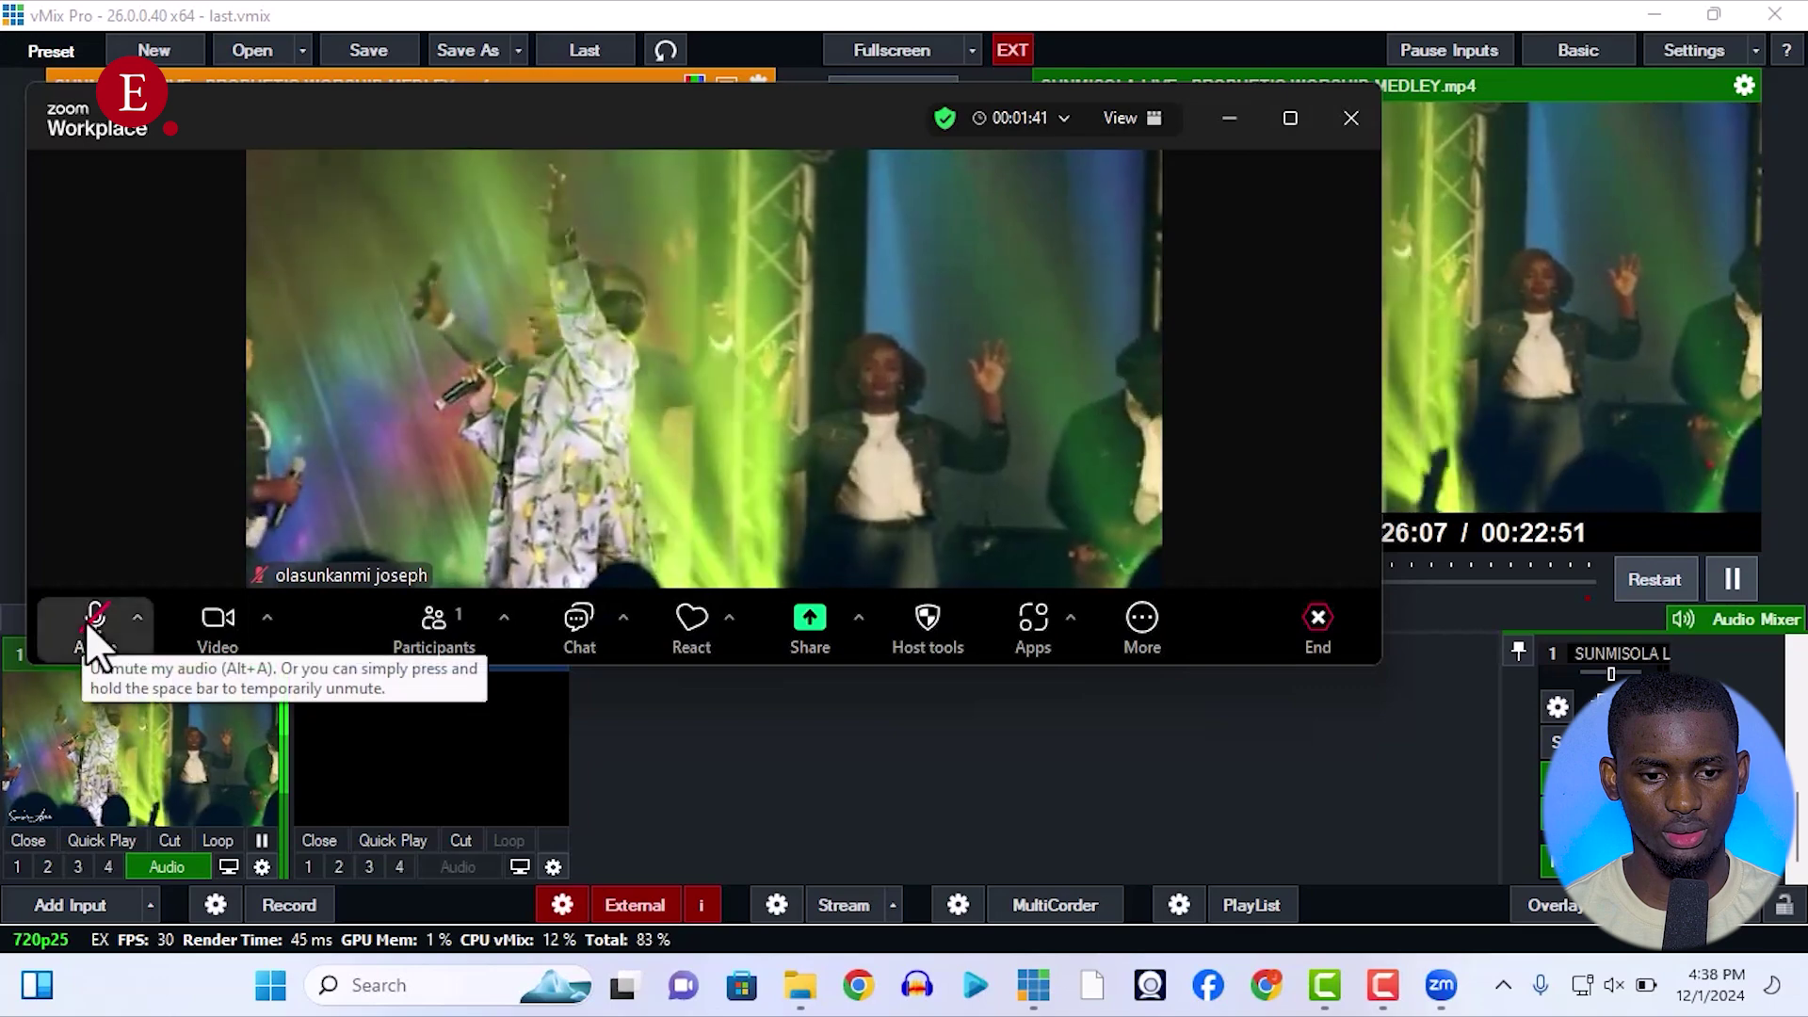
click(137, 614)
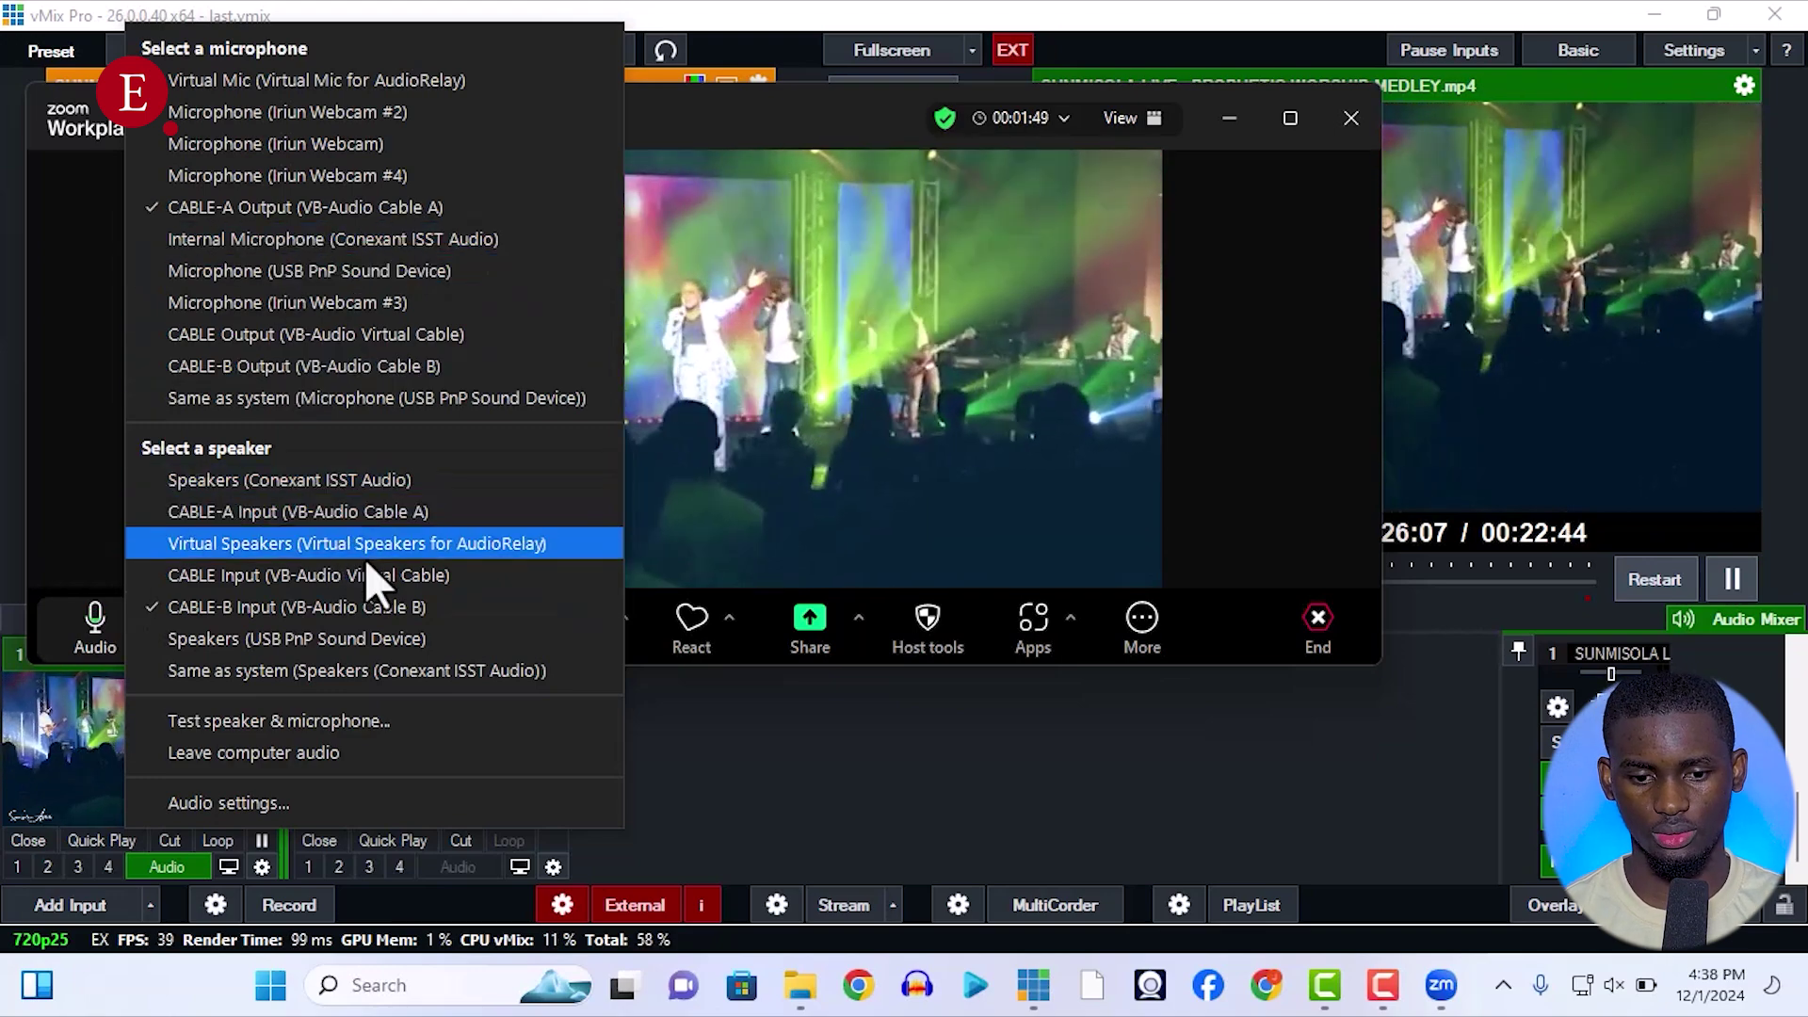
click(940, 805)
click(940, 805)
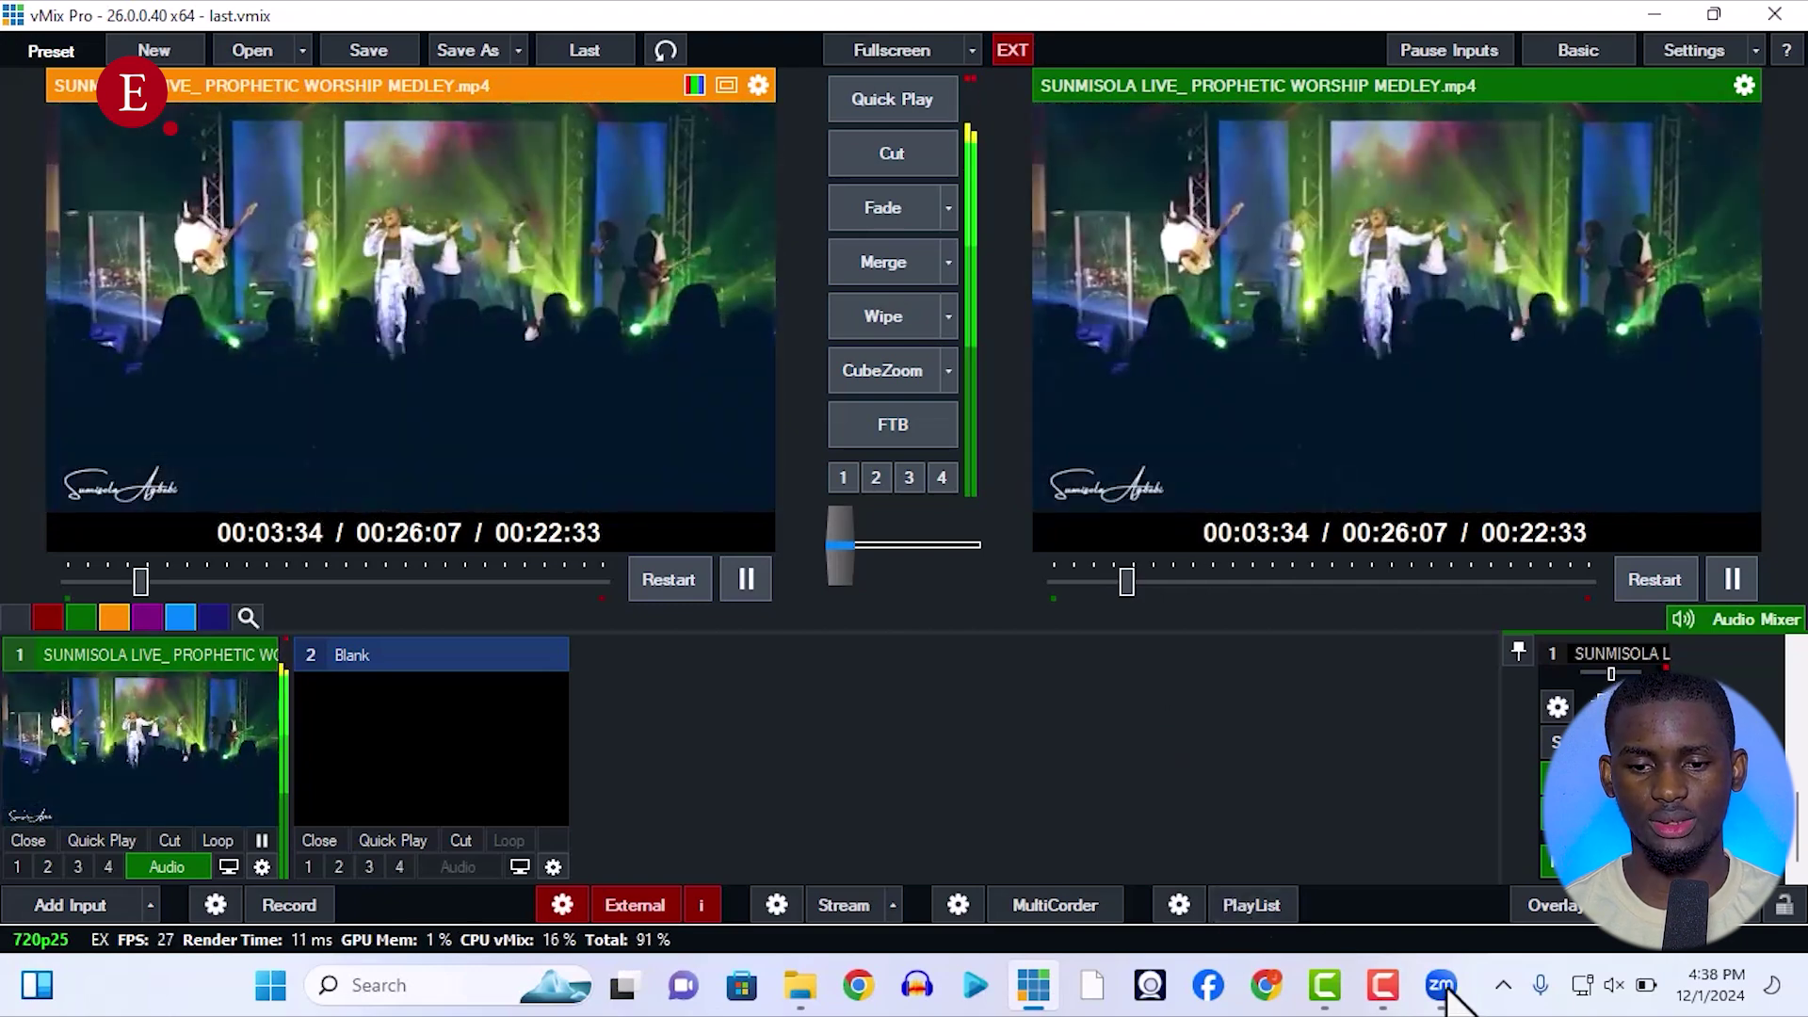
Bring the Zoom meeting forward to compare its video with the vMix output, then minimise it to the floating thumbnail.
mouse_move(1443, 987)
click(1454, 870)
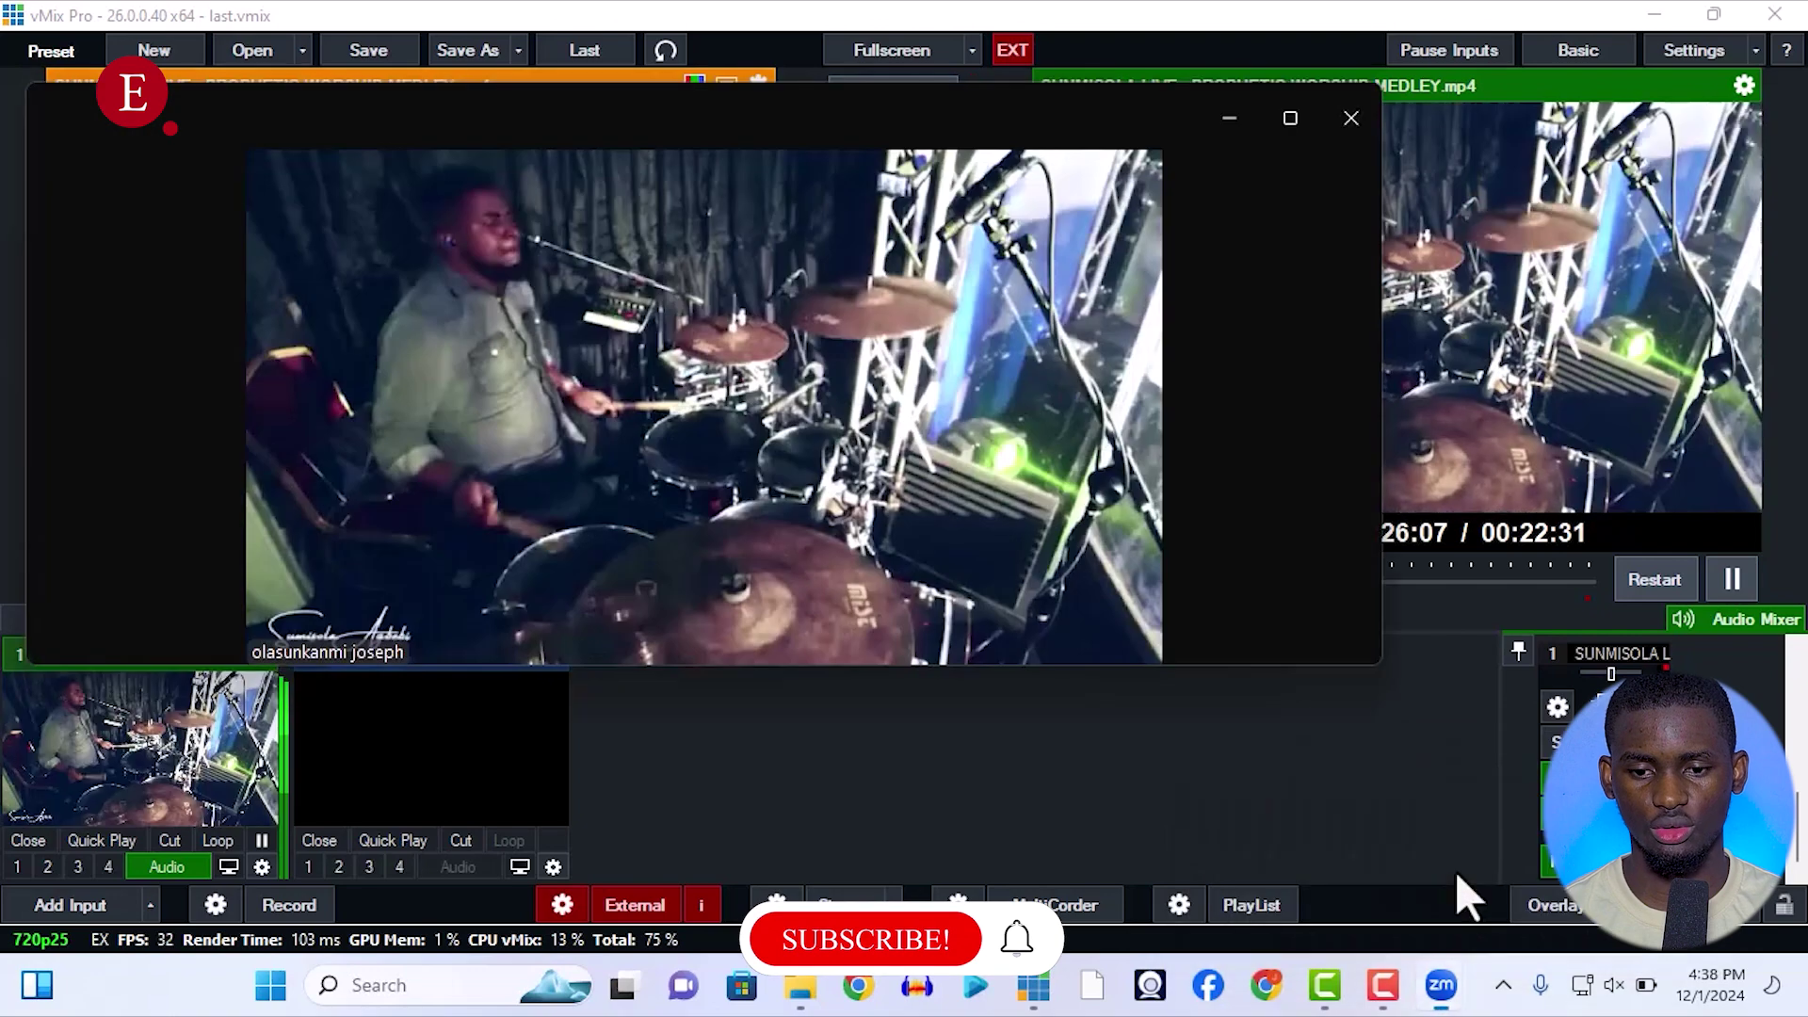
mouse_move(1026, 452)
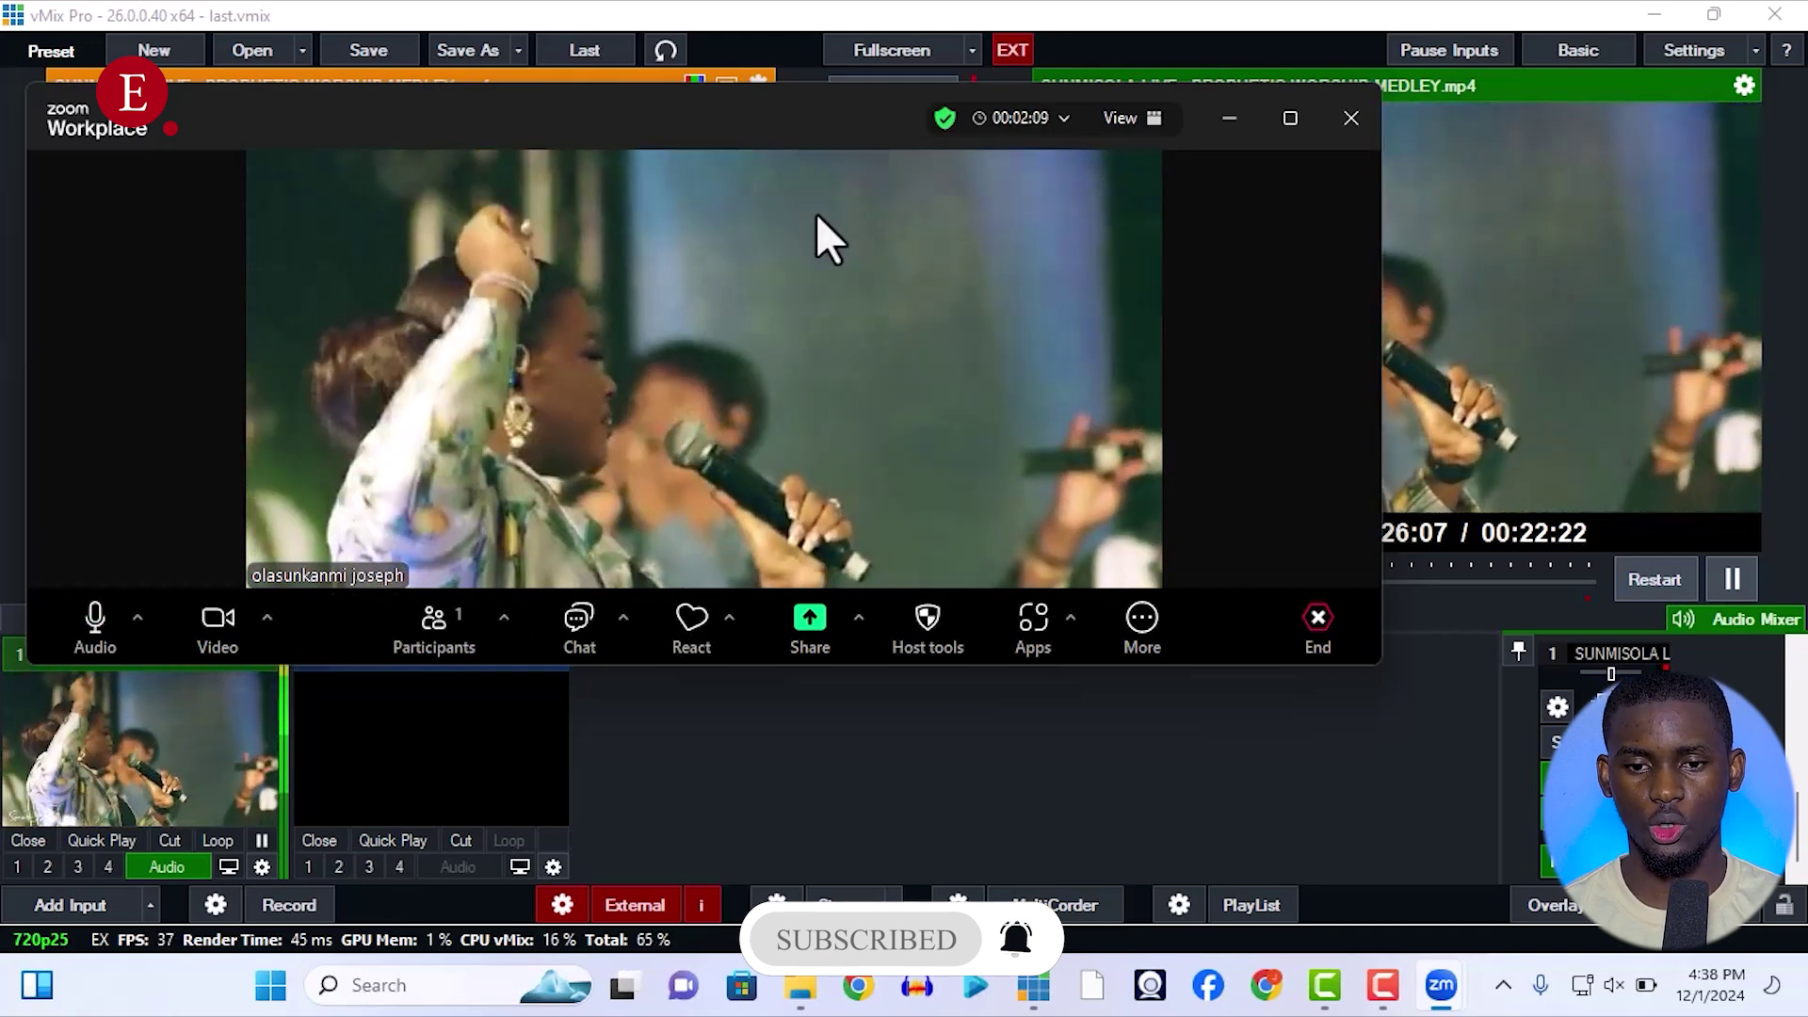
drag(807, 117, 1160, 204)
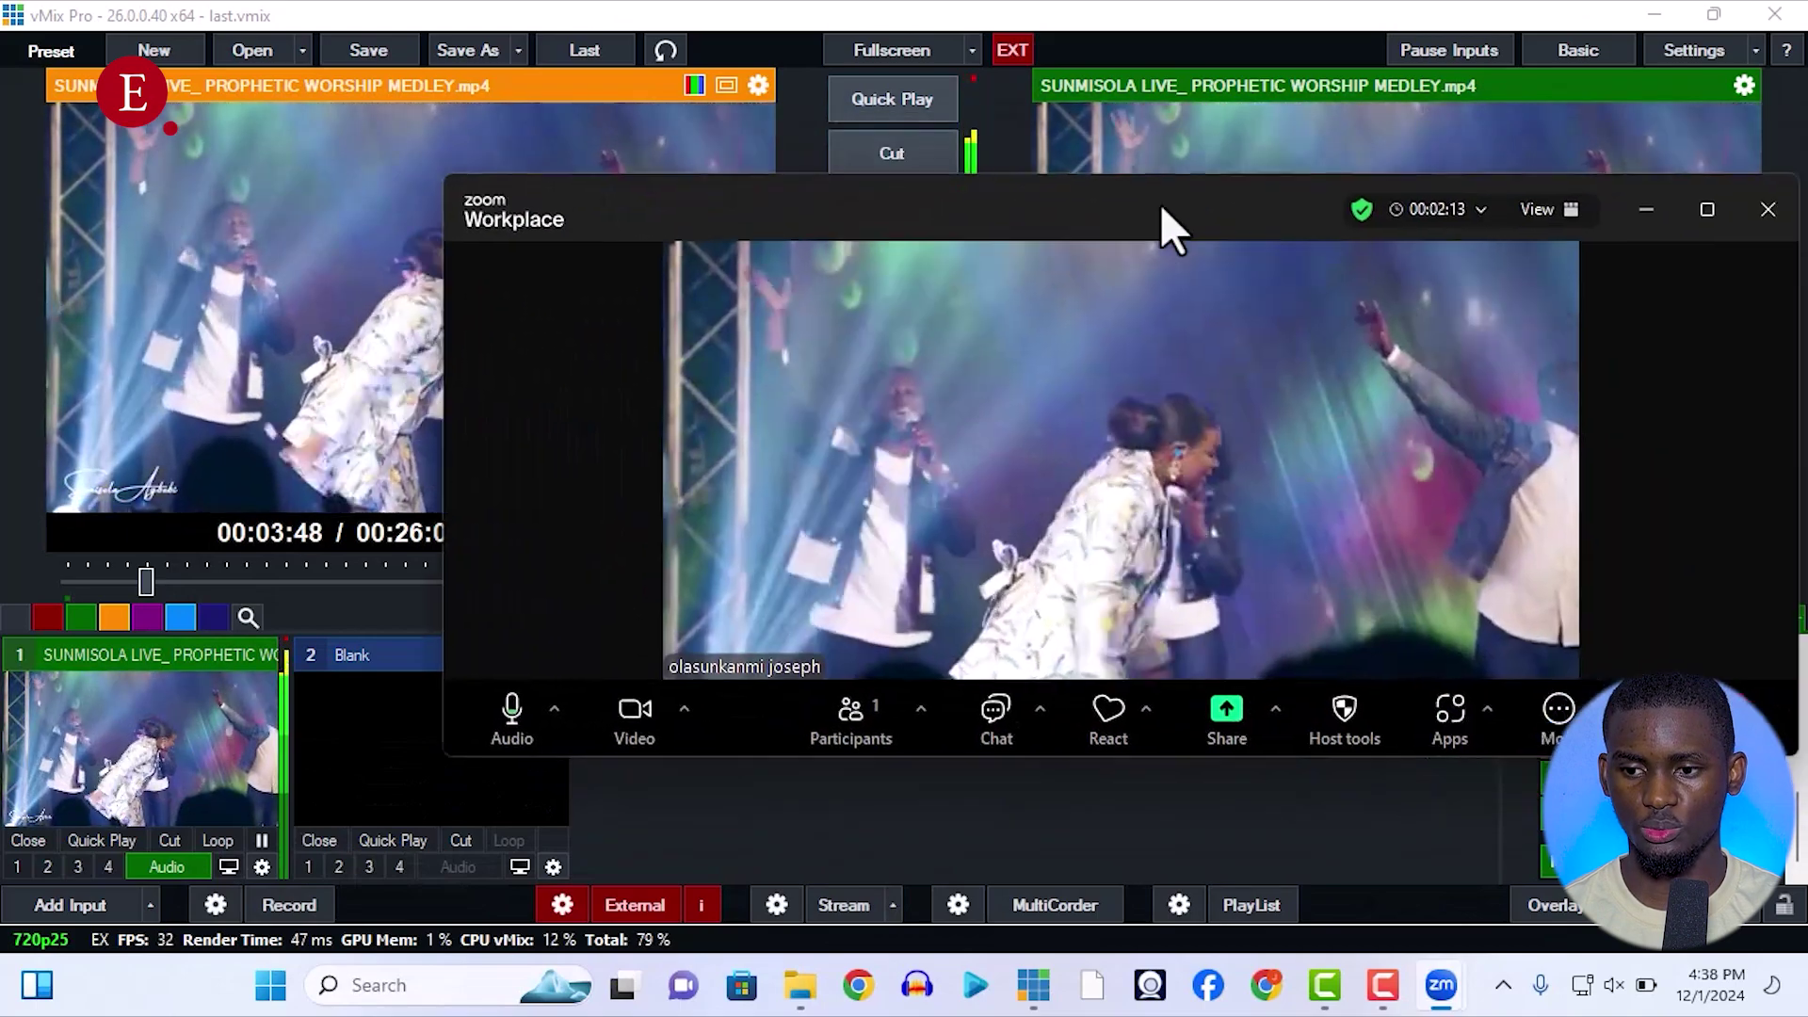
click(1604, 196)
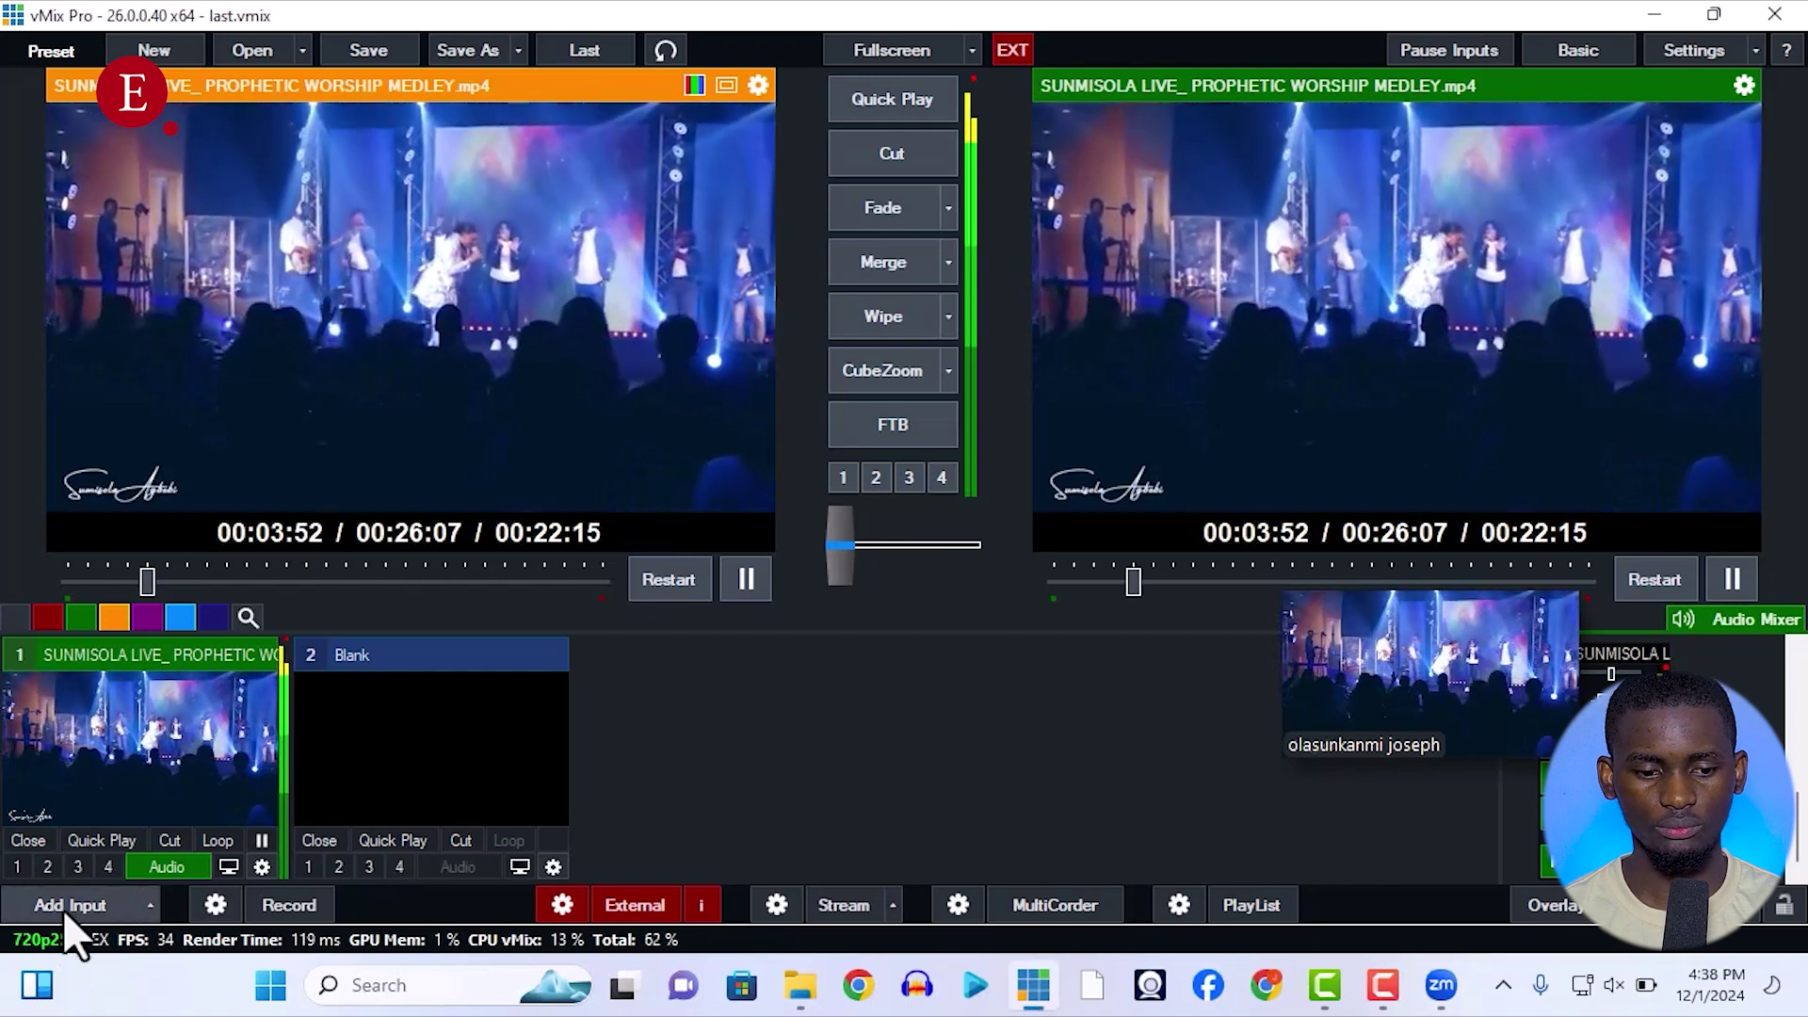
Add a local desktop capture of the Zoom Meetings 2 window as input 2 in vMix.
click(73, 902)
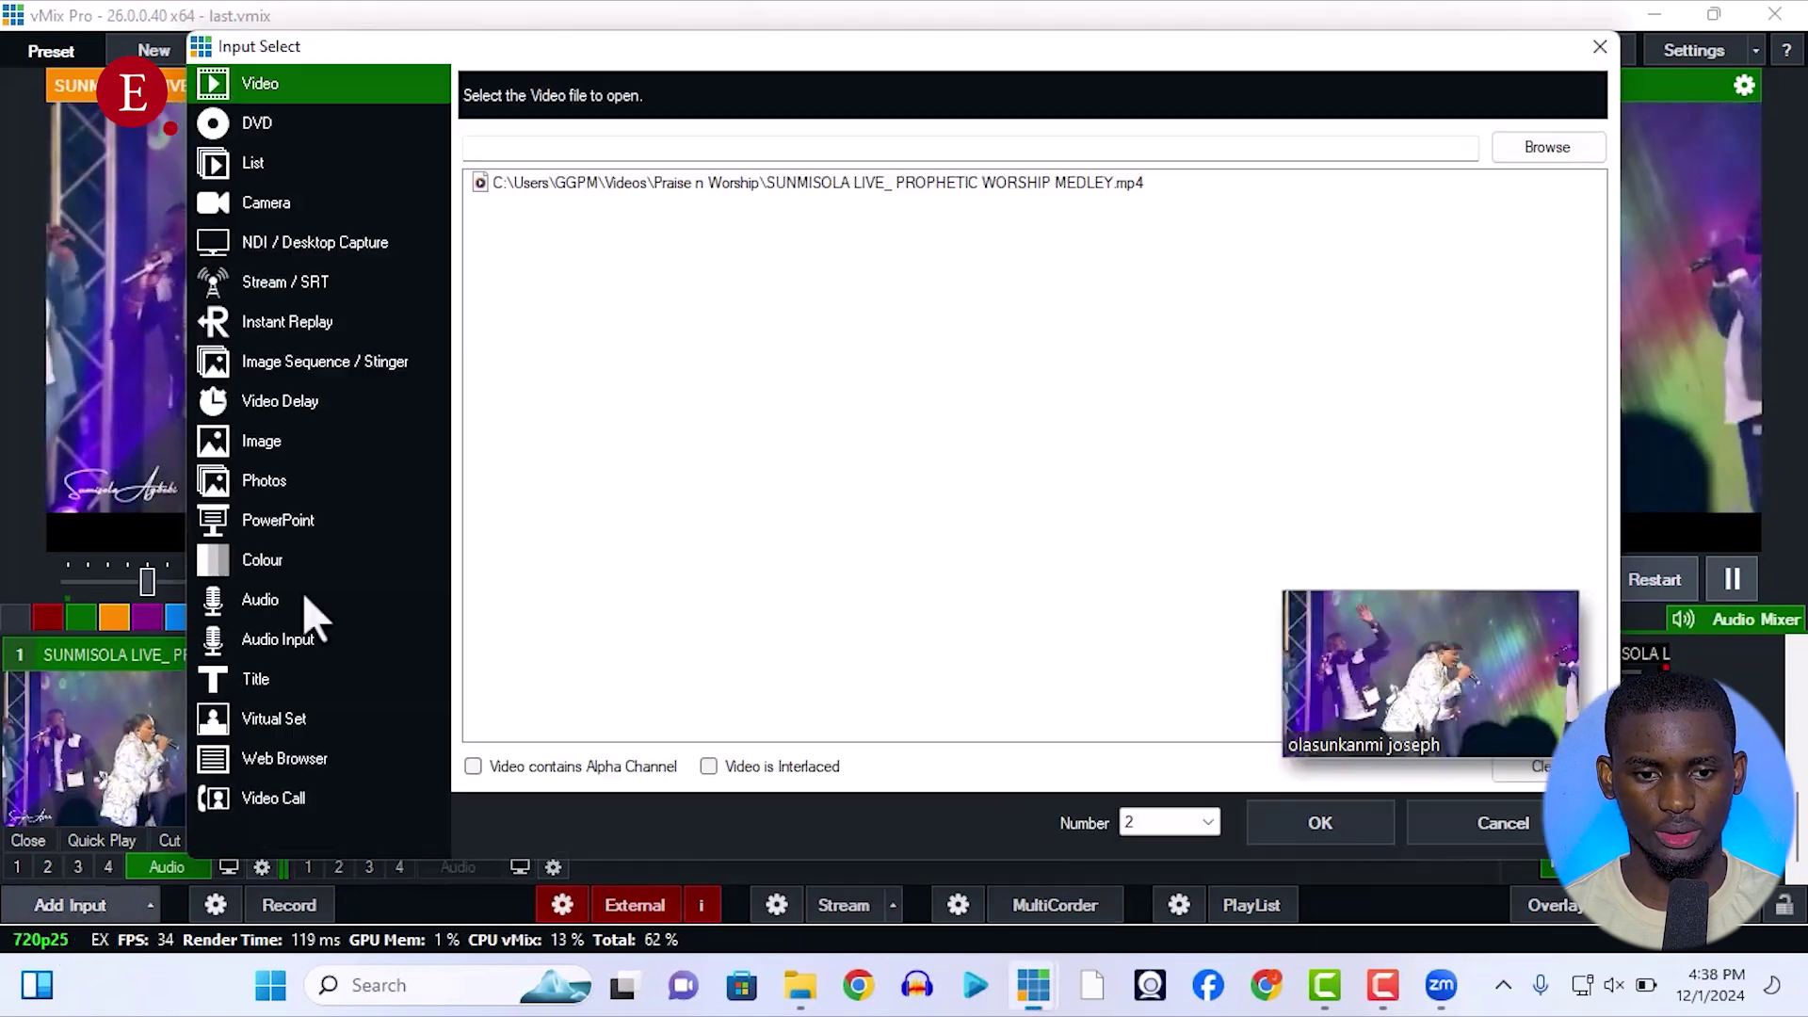
click(354, 243)
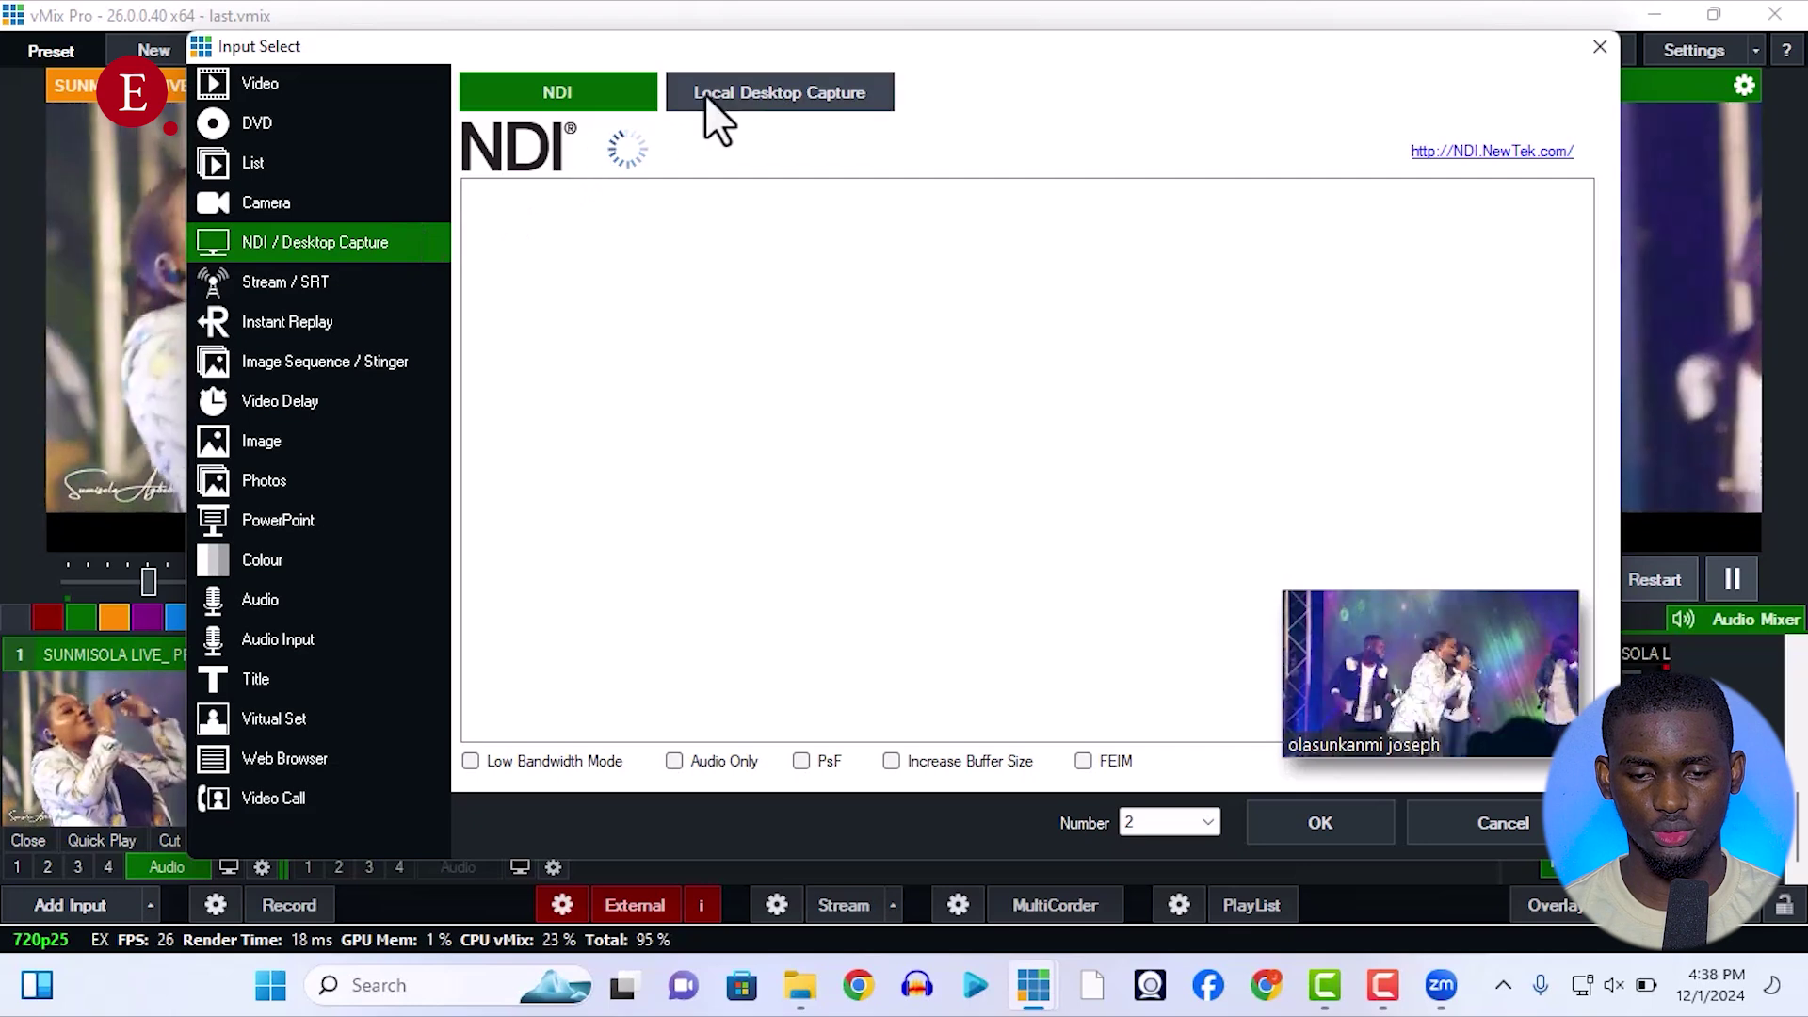
click(730, 92)
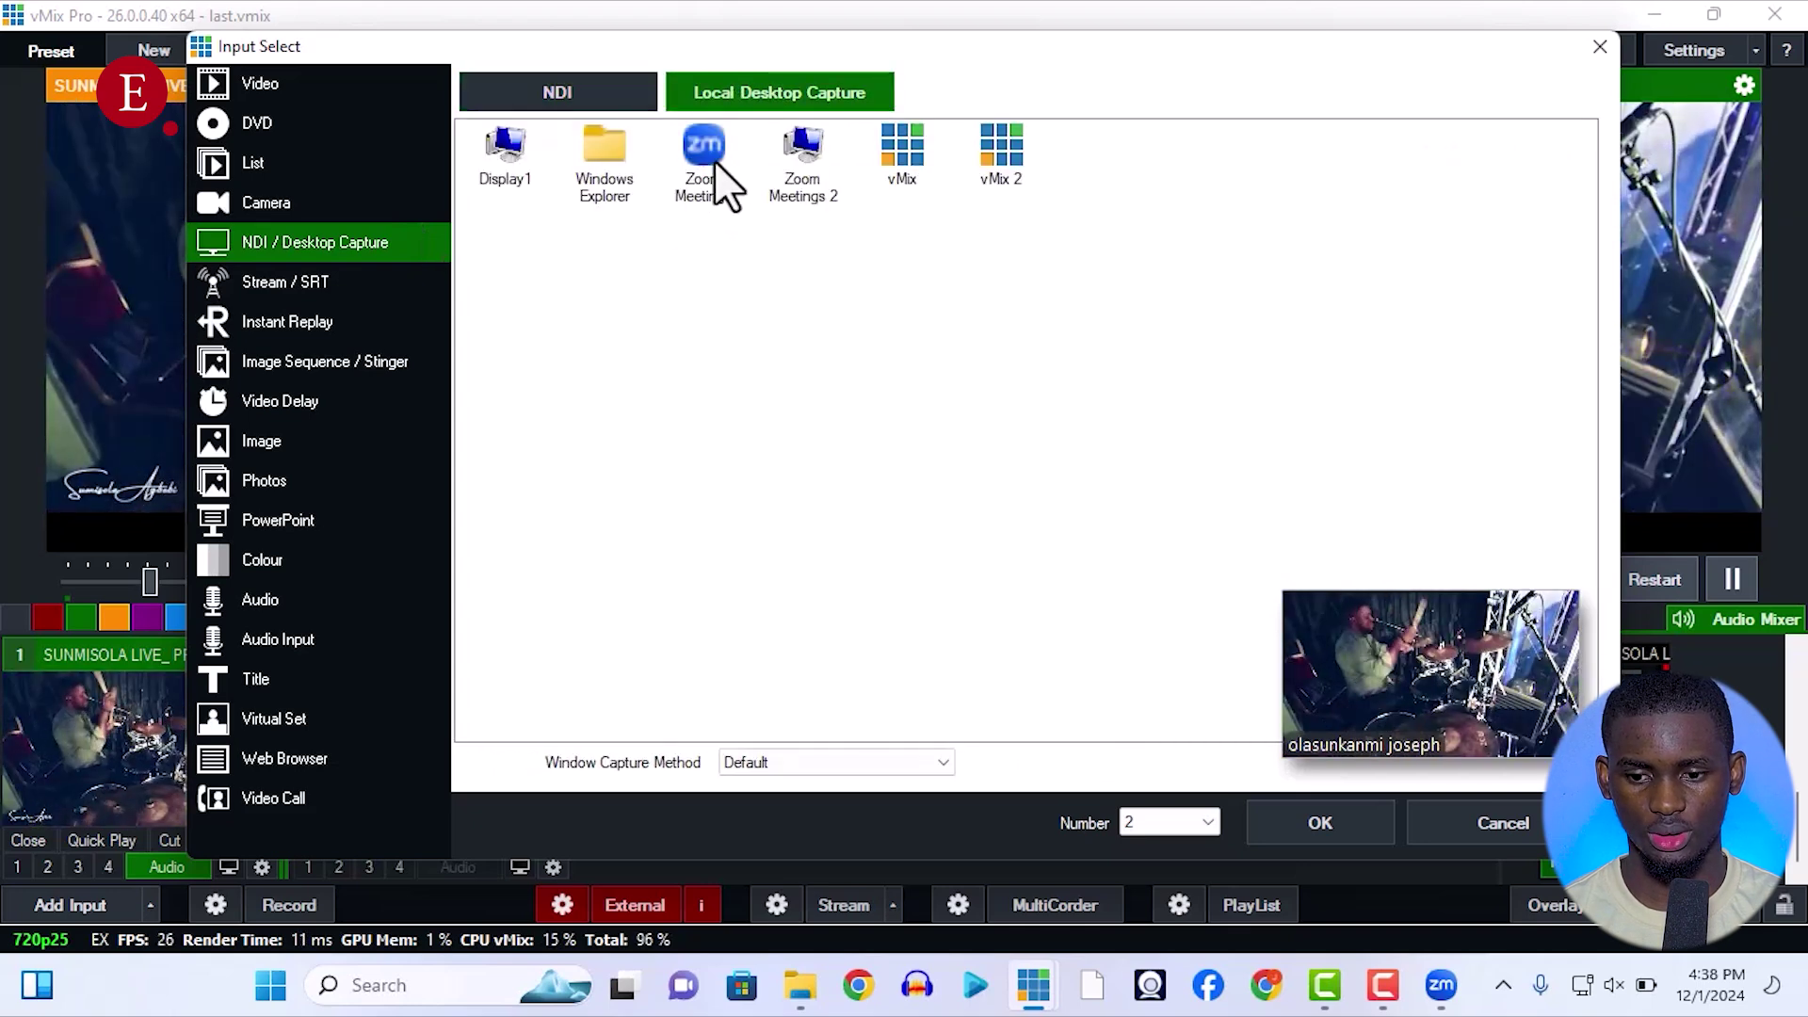
click(789, 179)
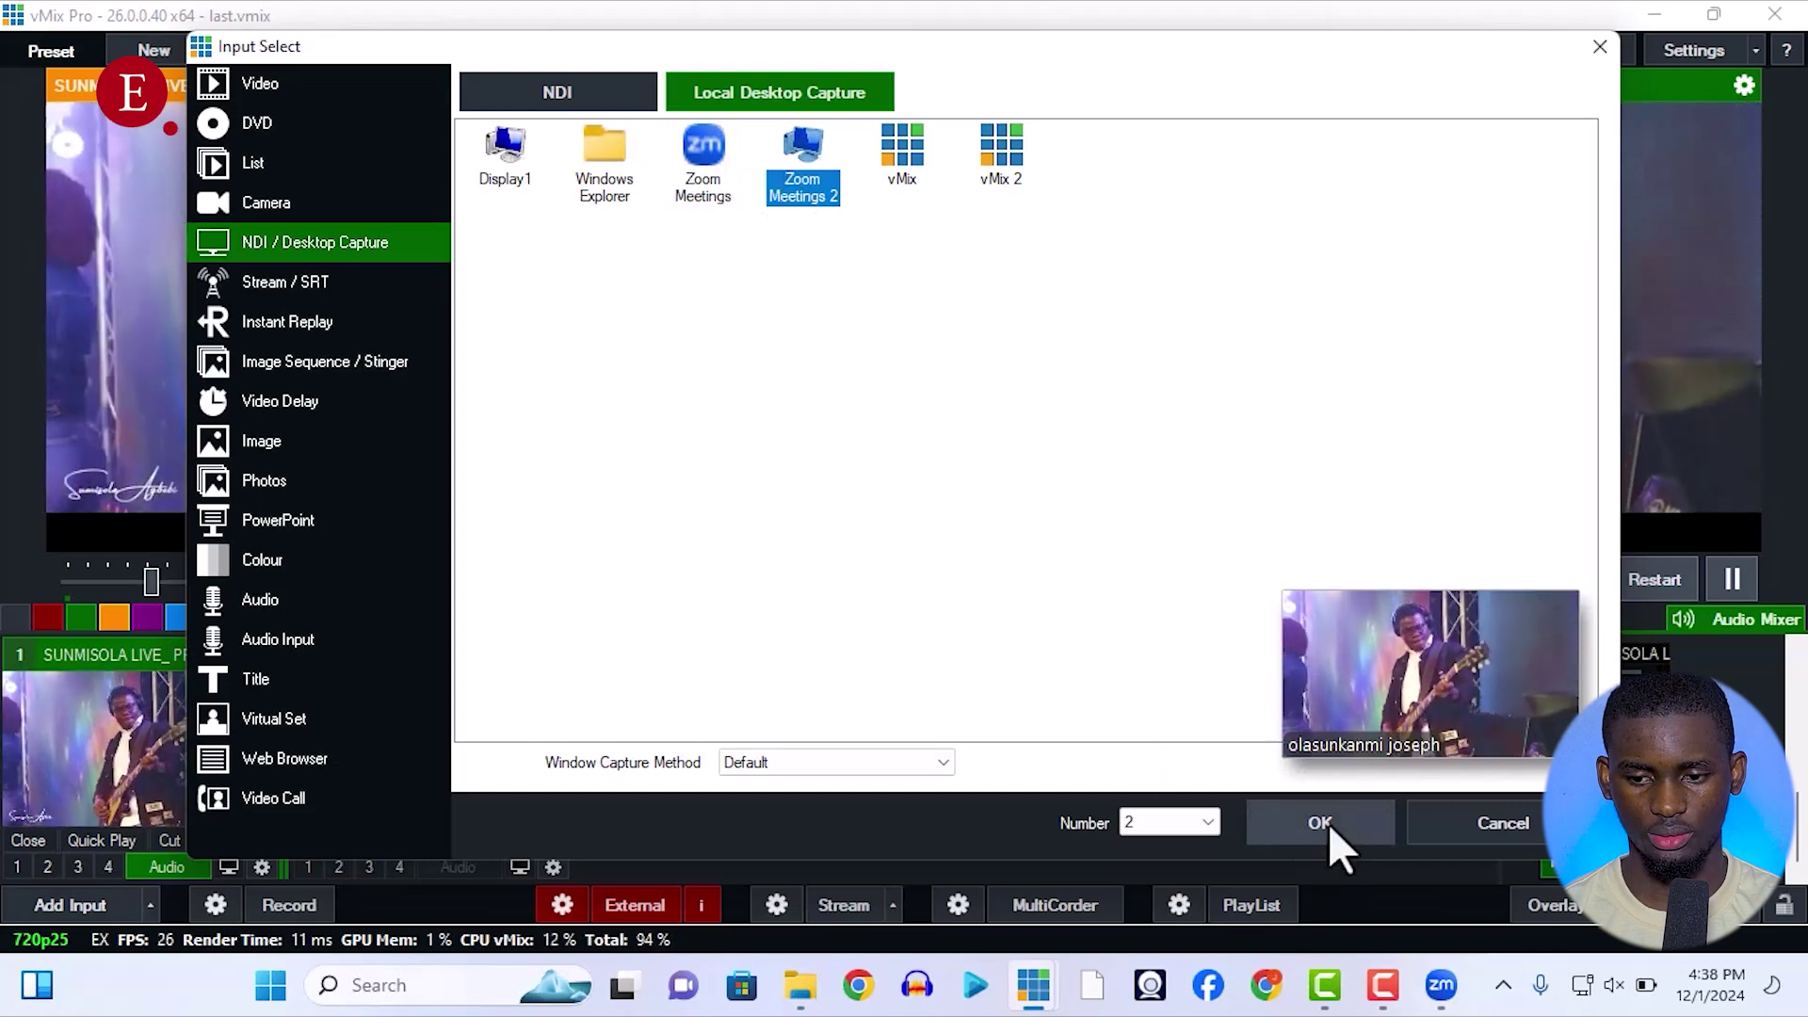
click(1320, 823)
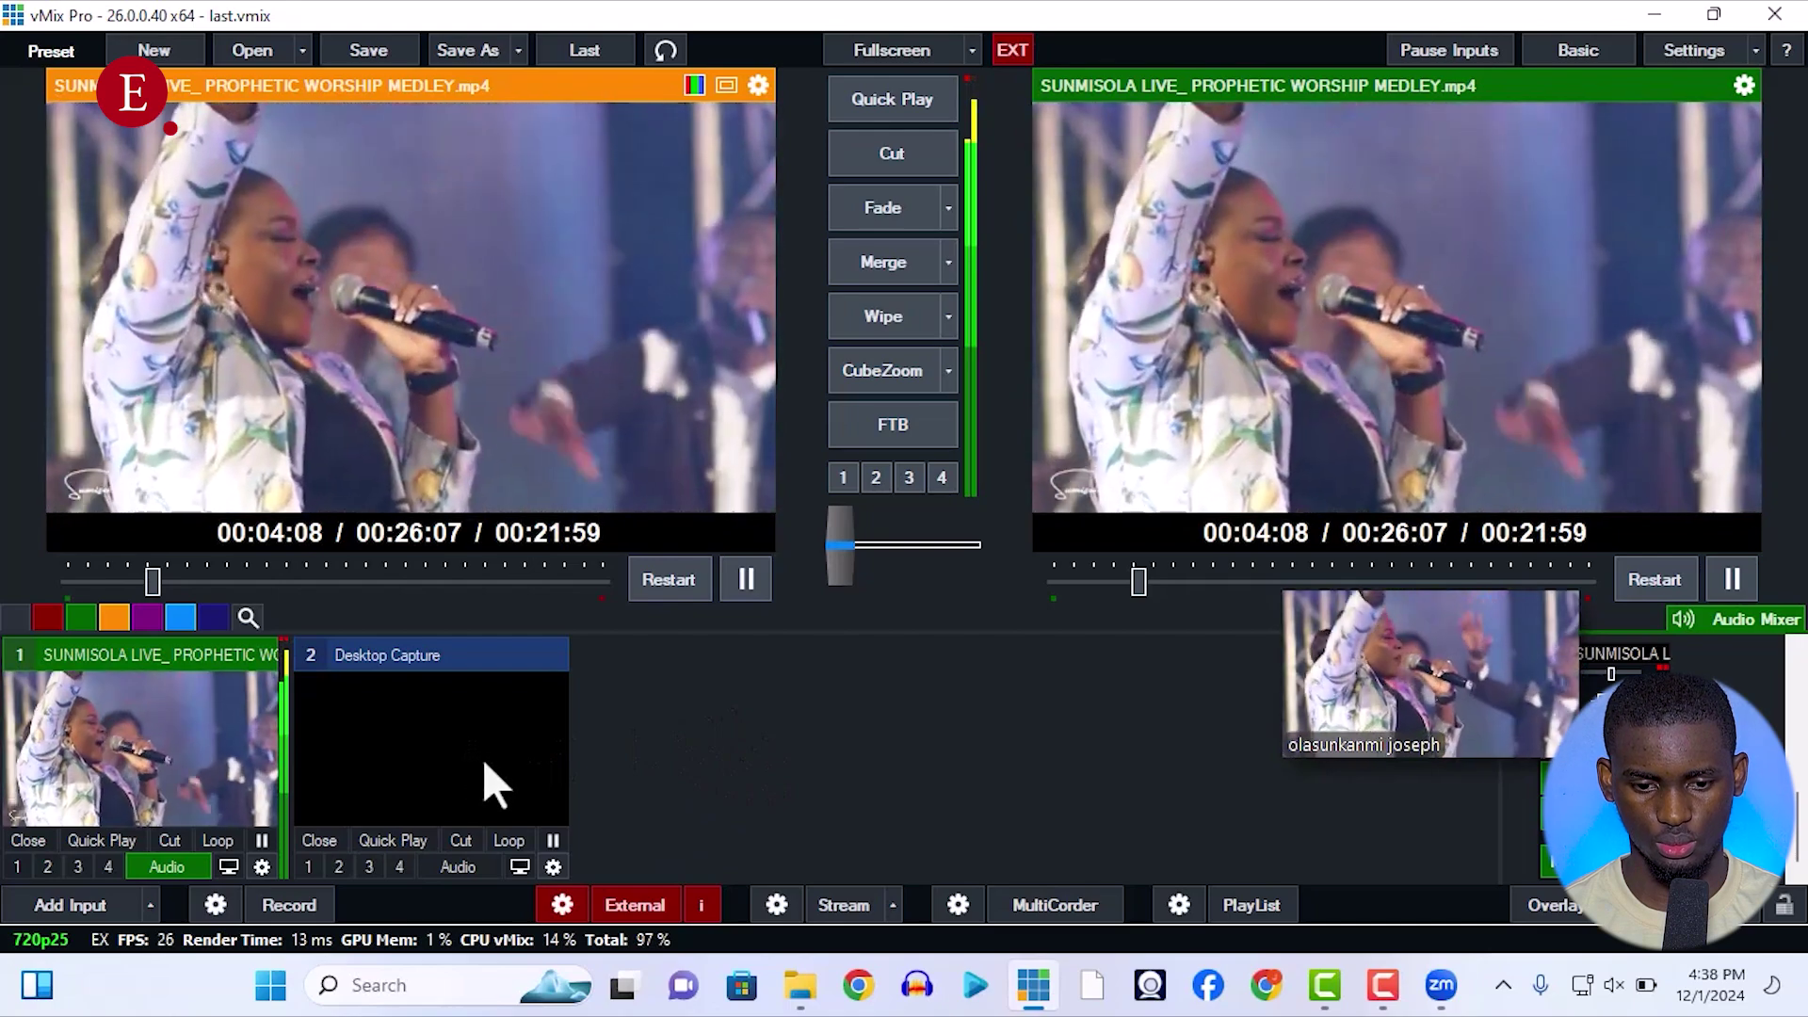
Switch the Desktop Capture input's source to Zoom Meetings and load the input into the preview.
right_click(482, 758)
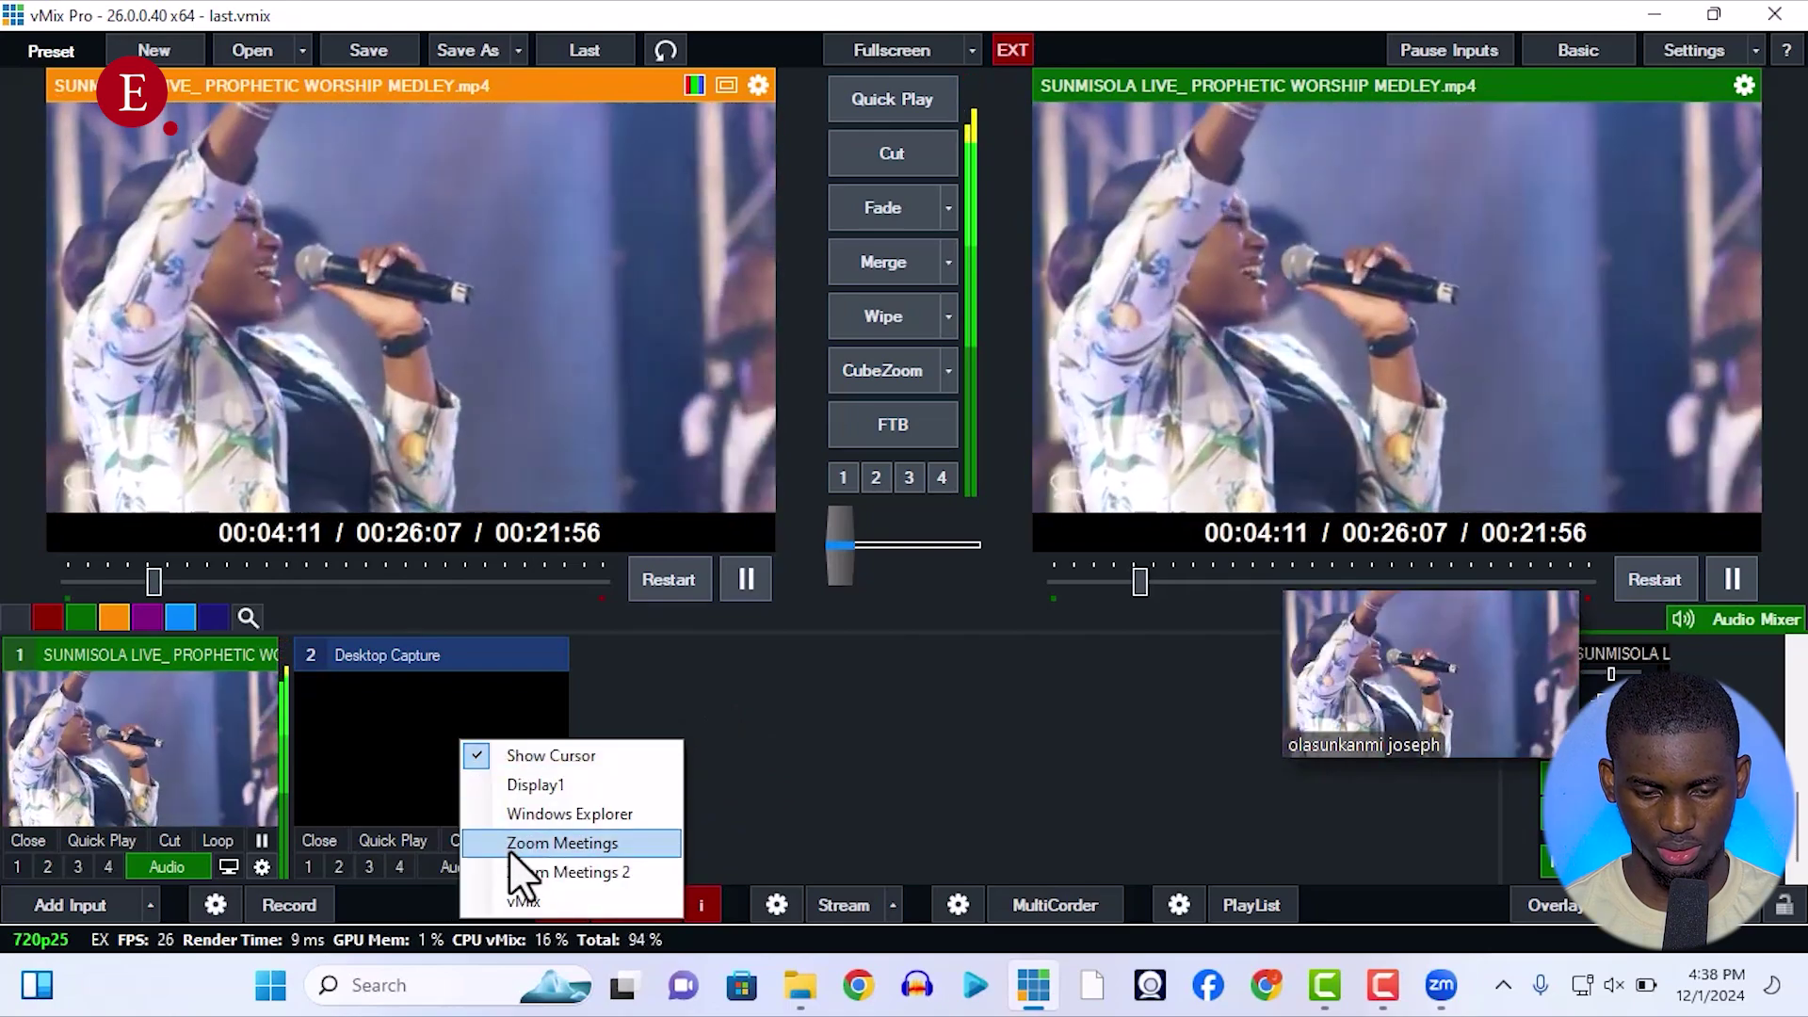
click(508, 848)
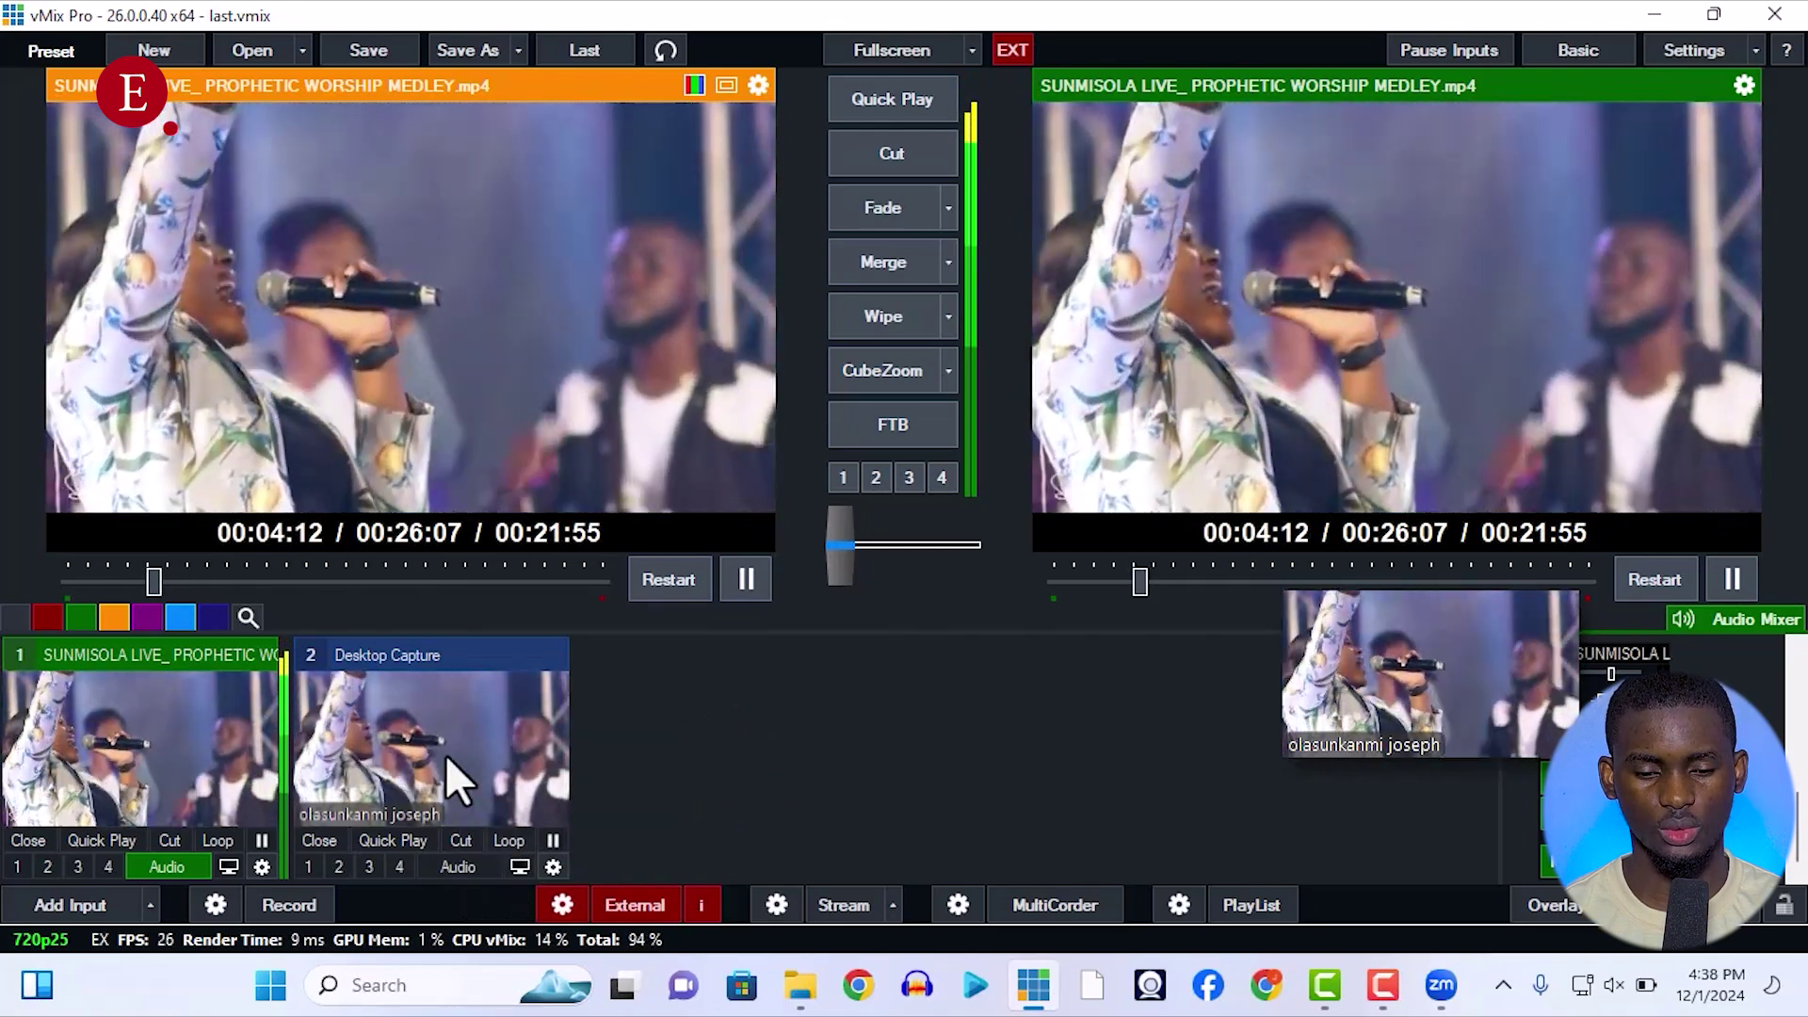
click(437, 725)
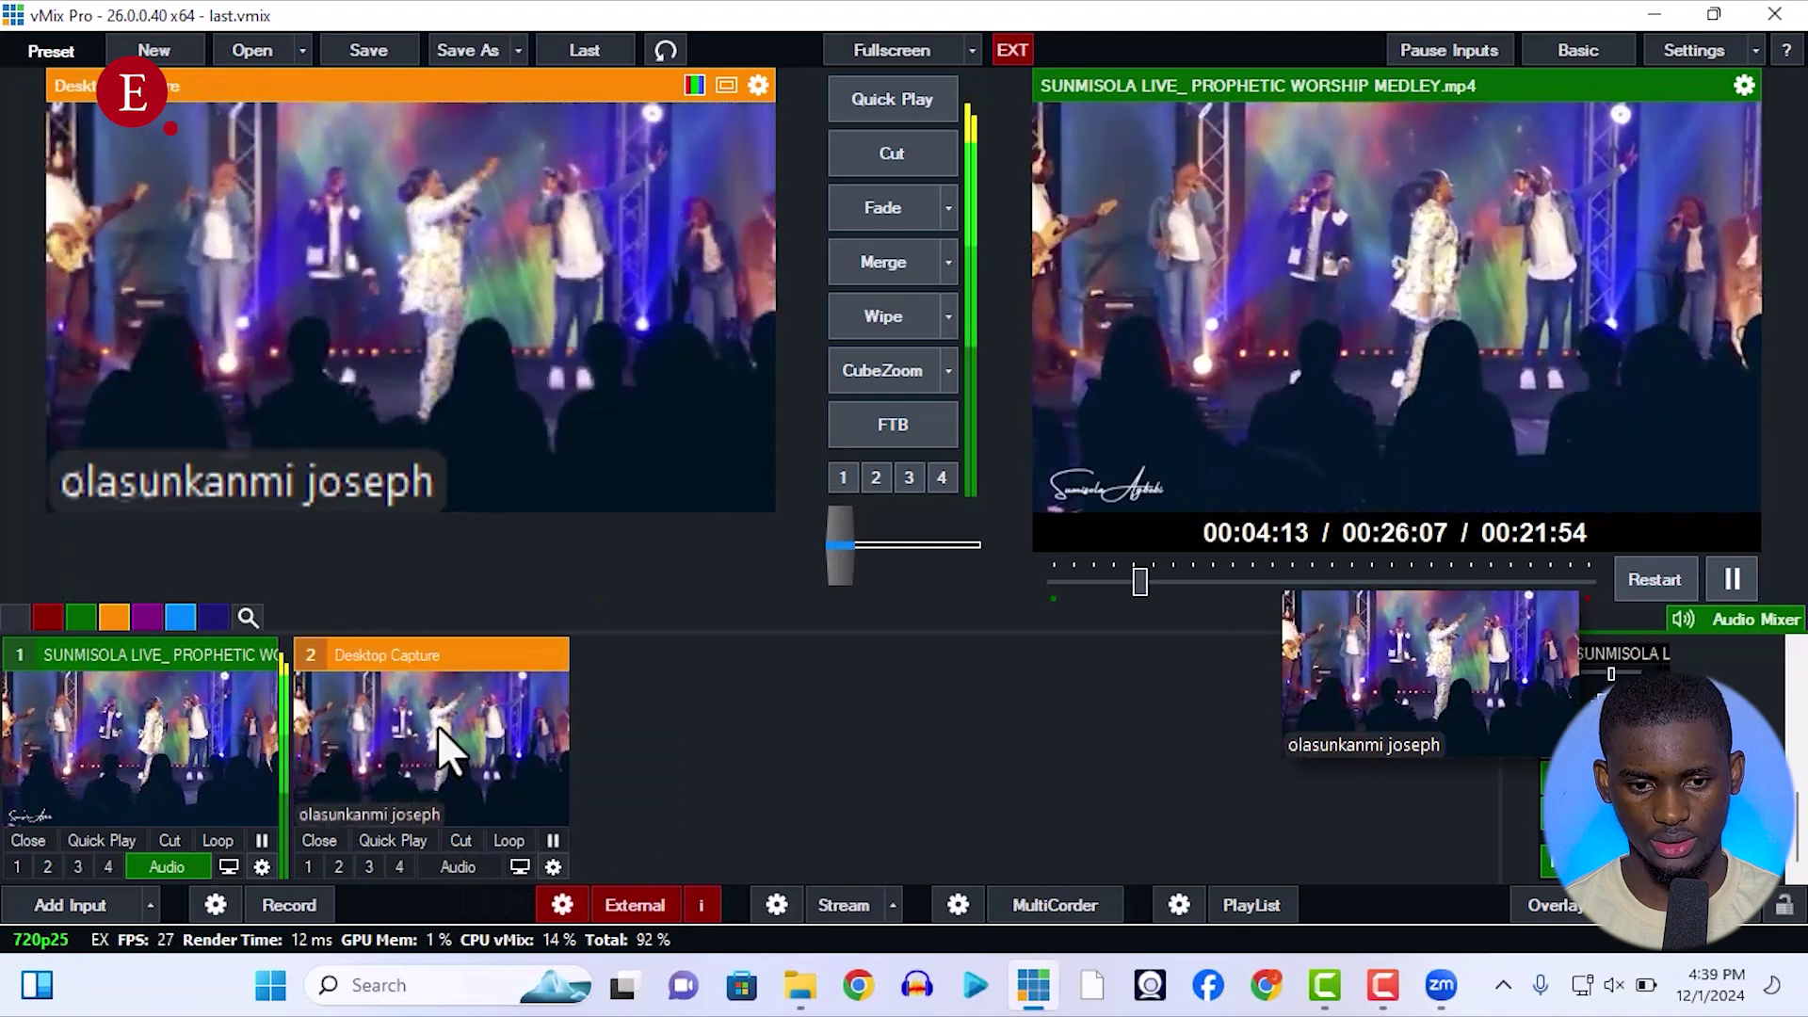
Open the Desktop Capture input's general settings for review, then close them.
double_click(442, 726)
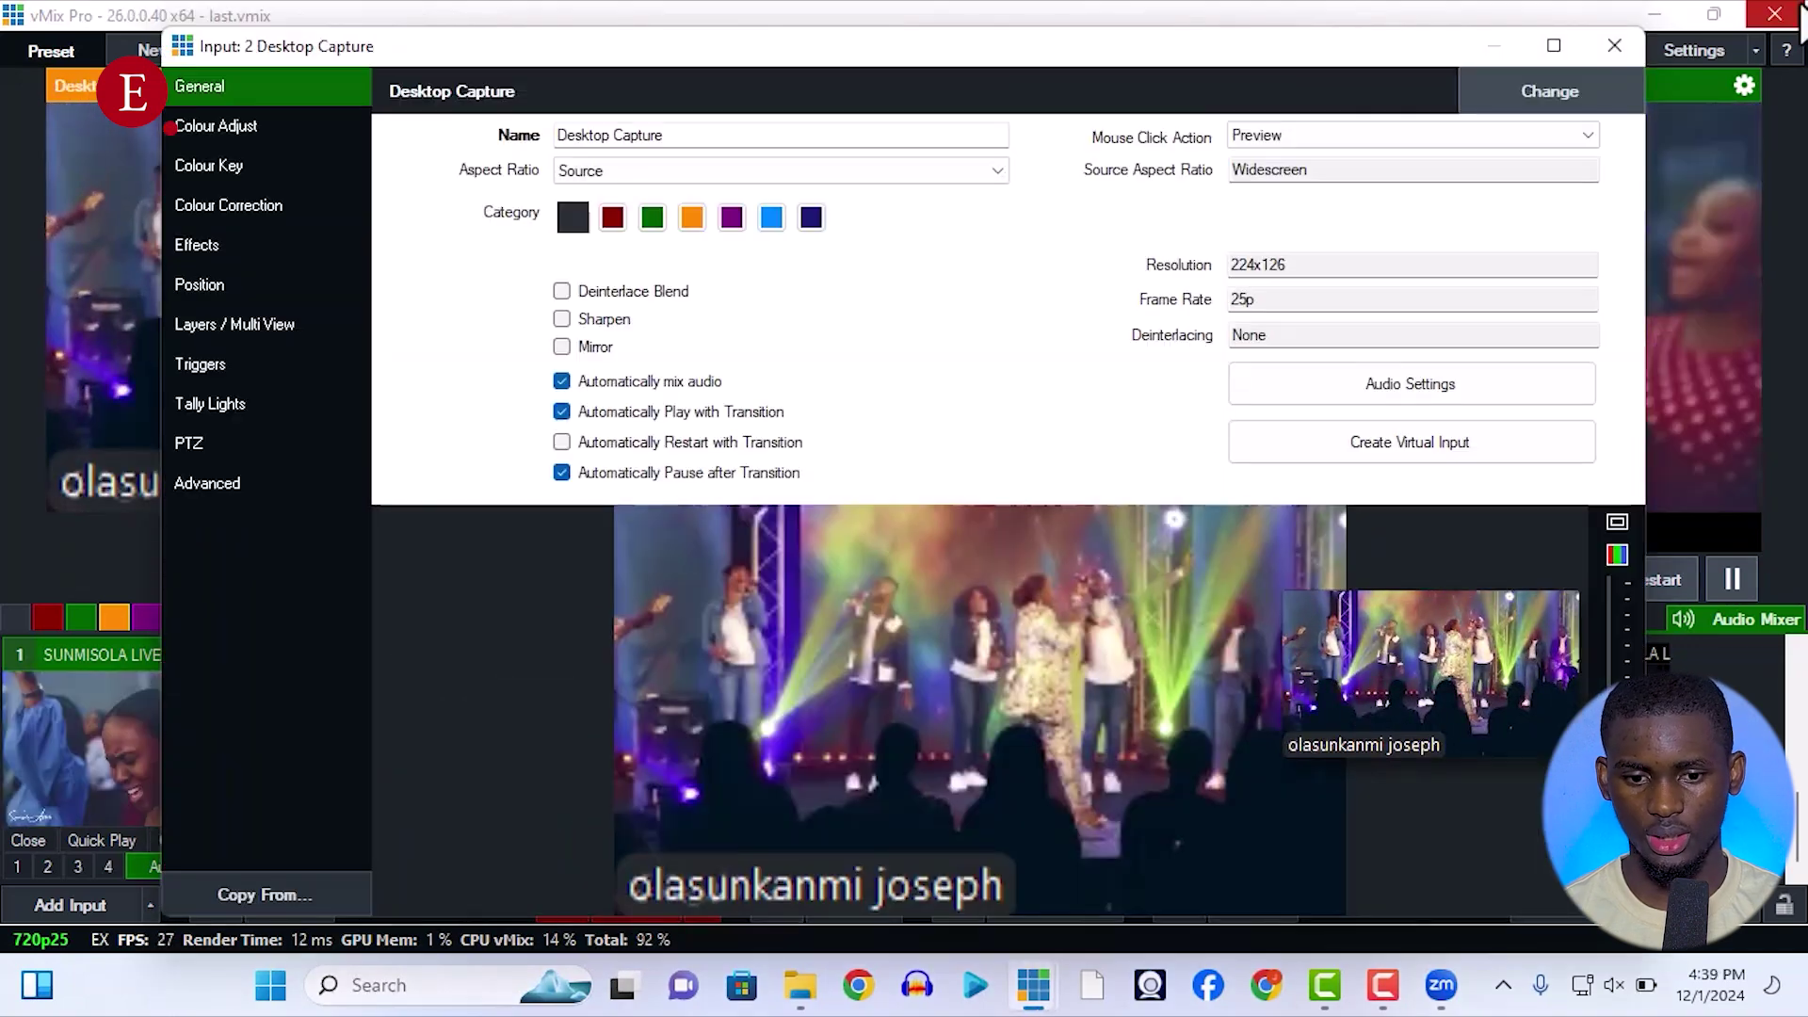
click(1616, 45)
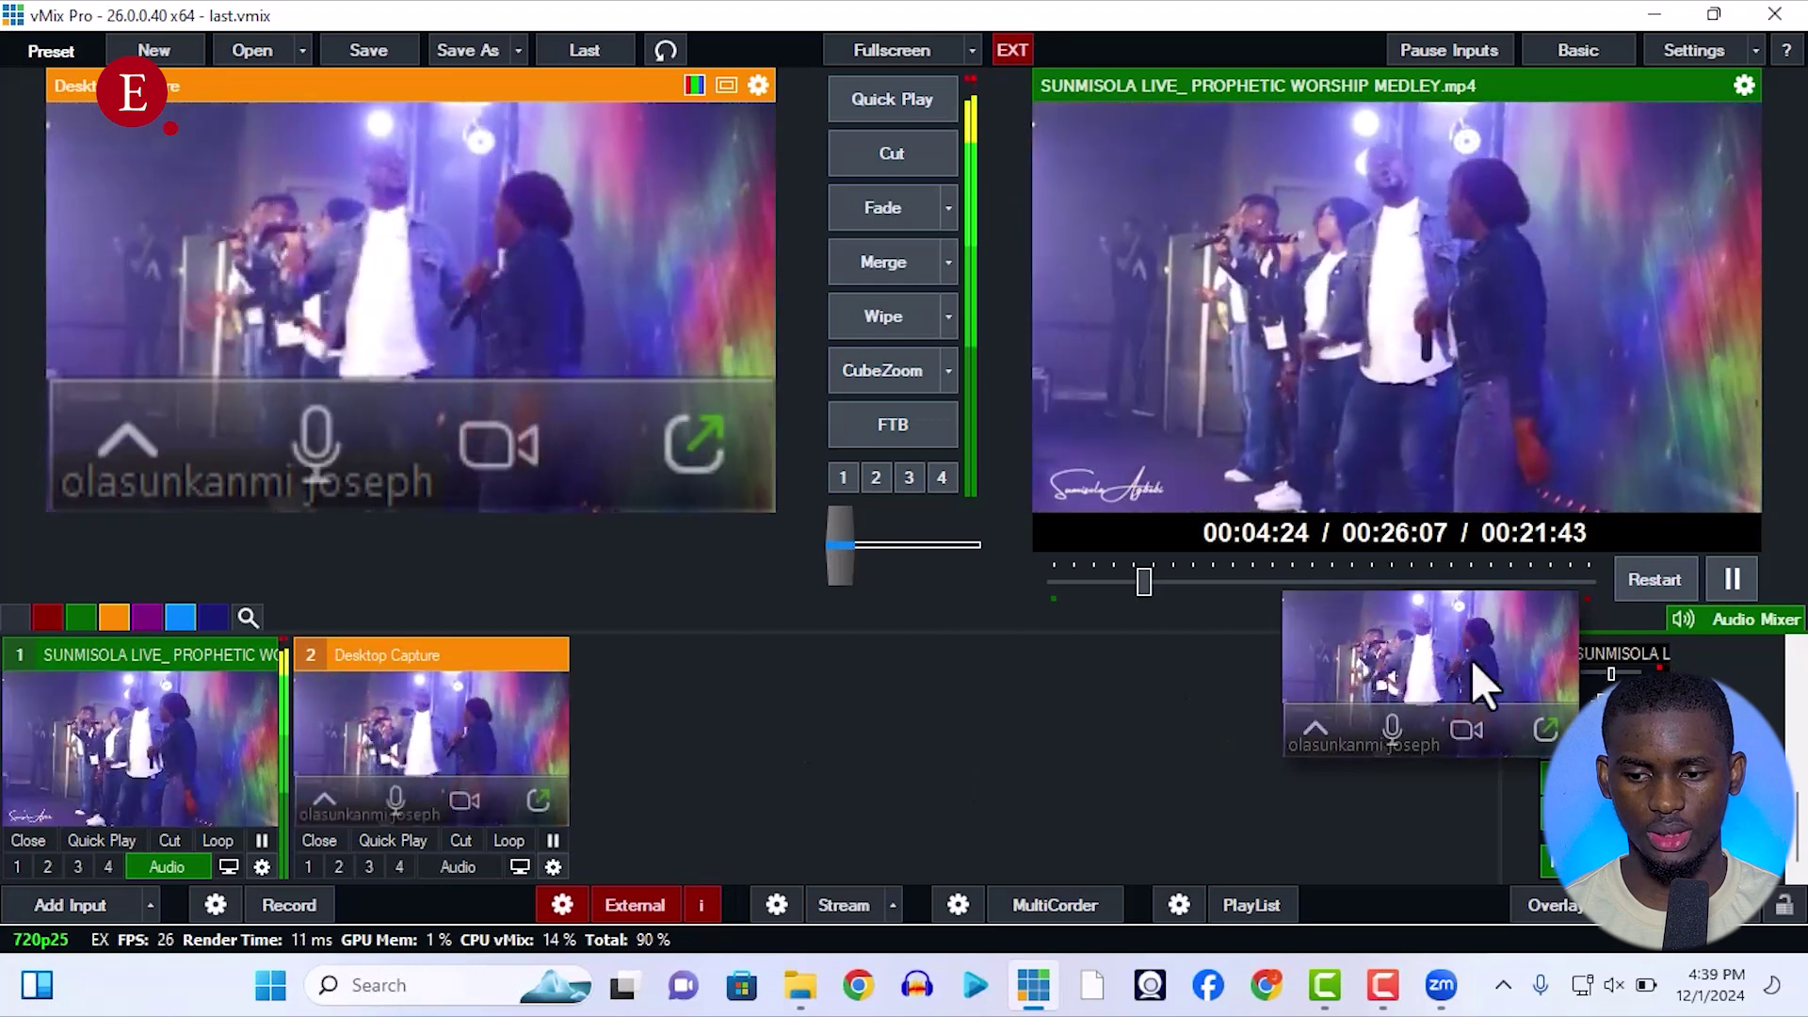
Hide the self view in the maximised Zoom meeting, then minimise the meeting to the floating thumbnail.
click(1545, 730)
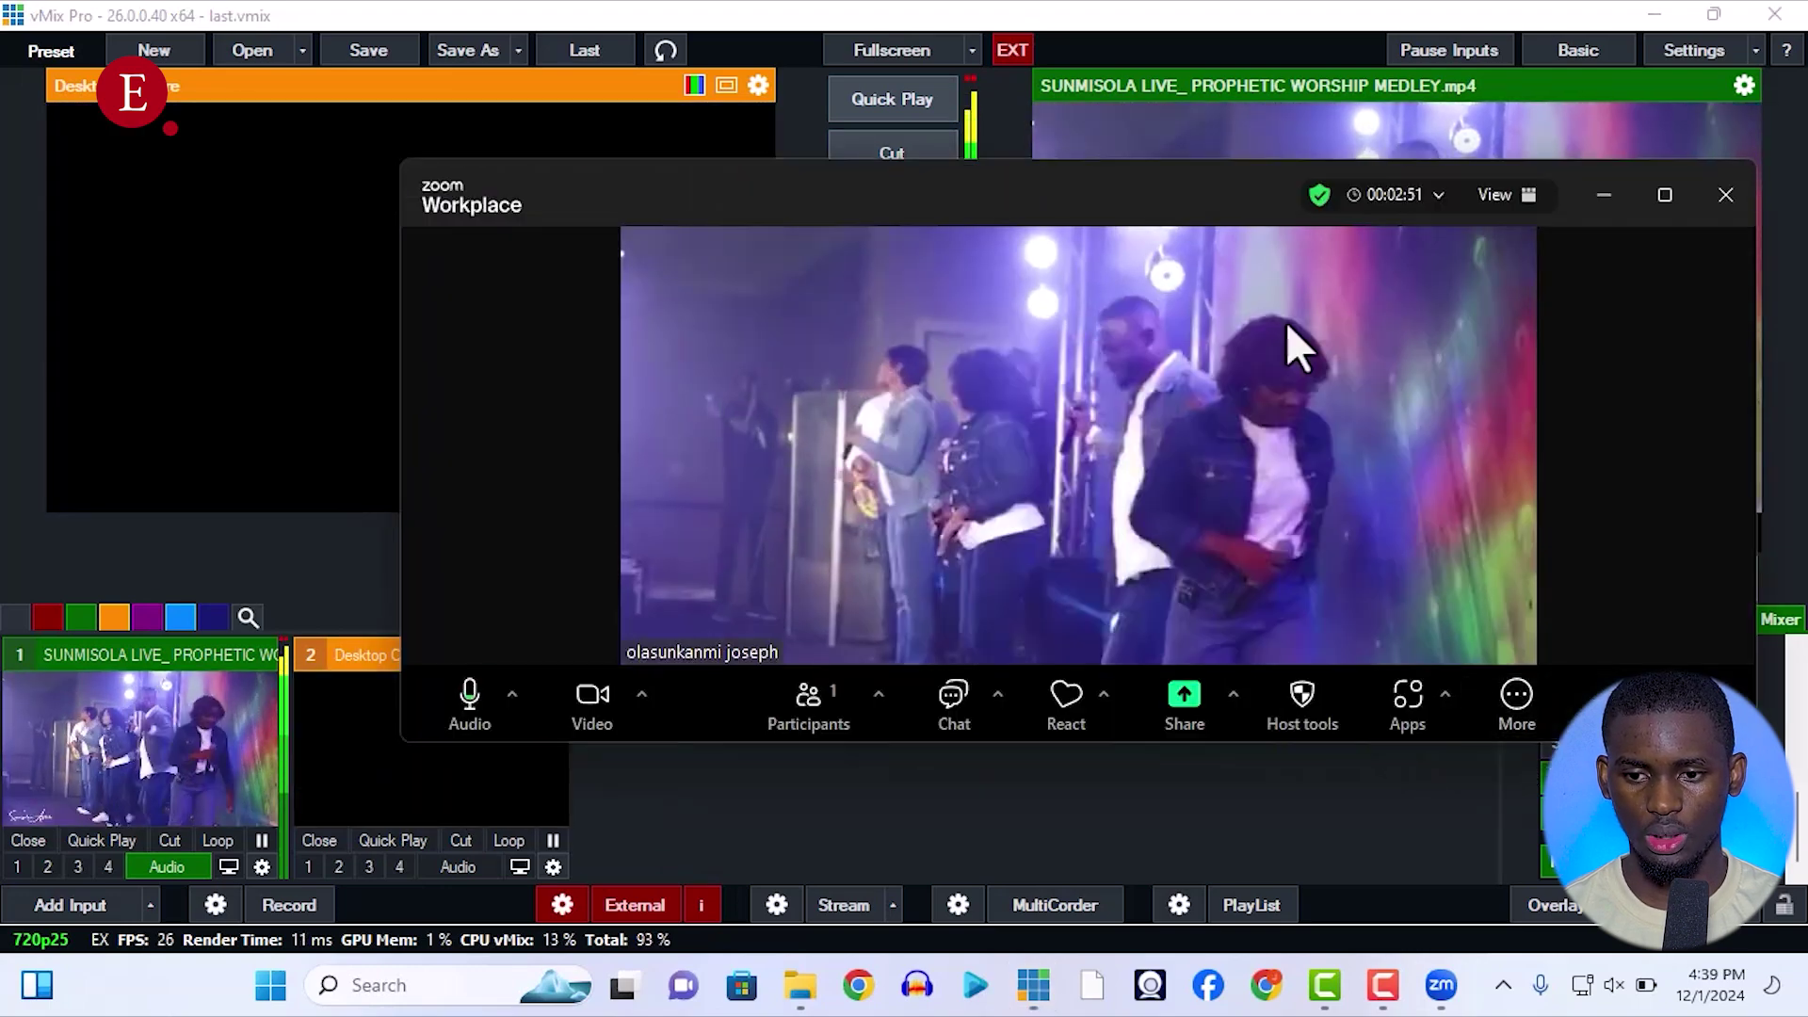
drag(1233, 203, 1111, 205)
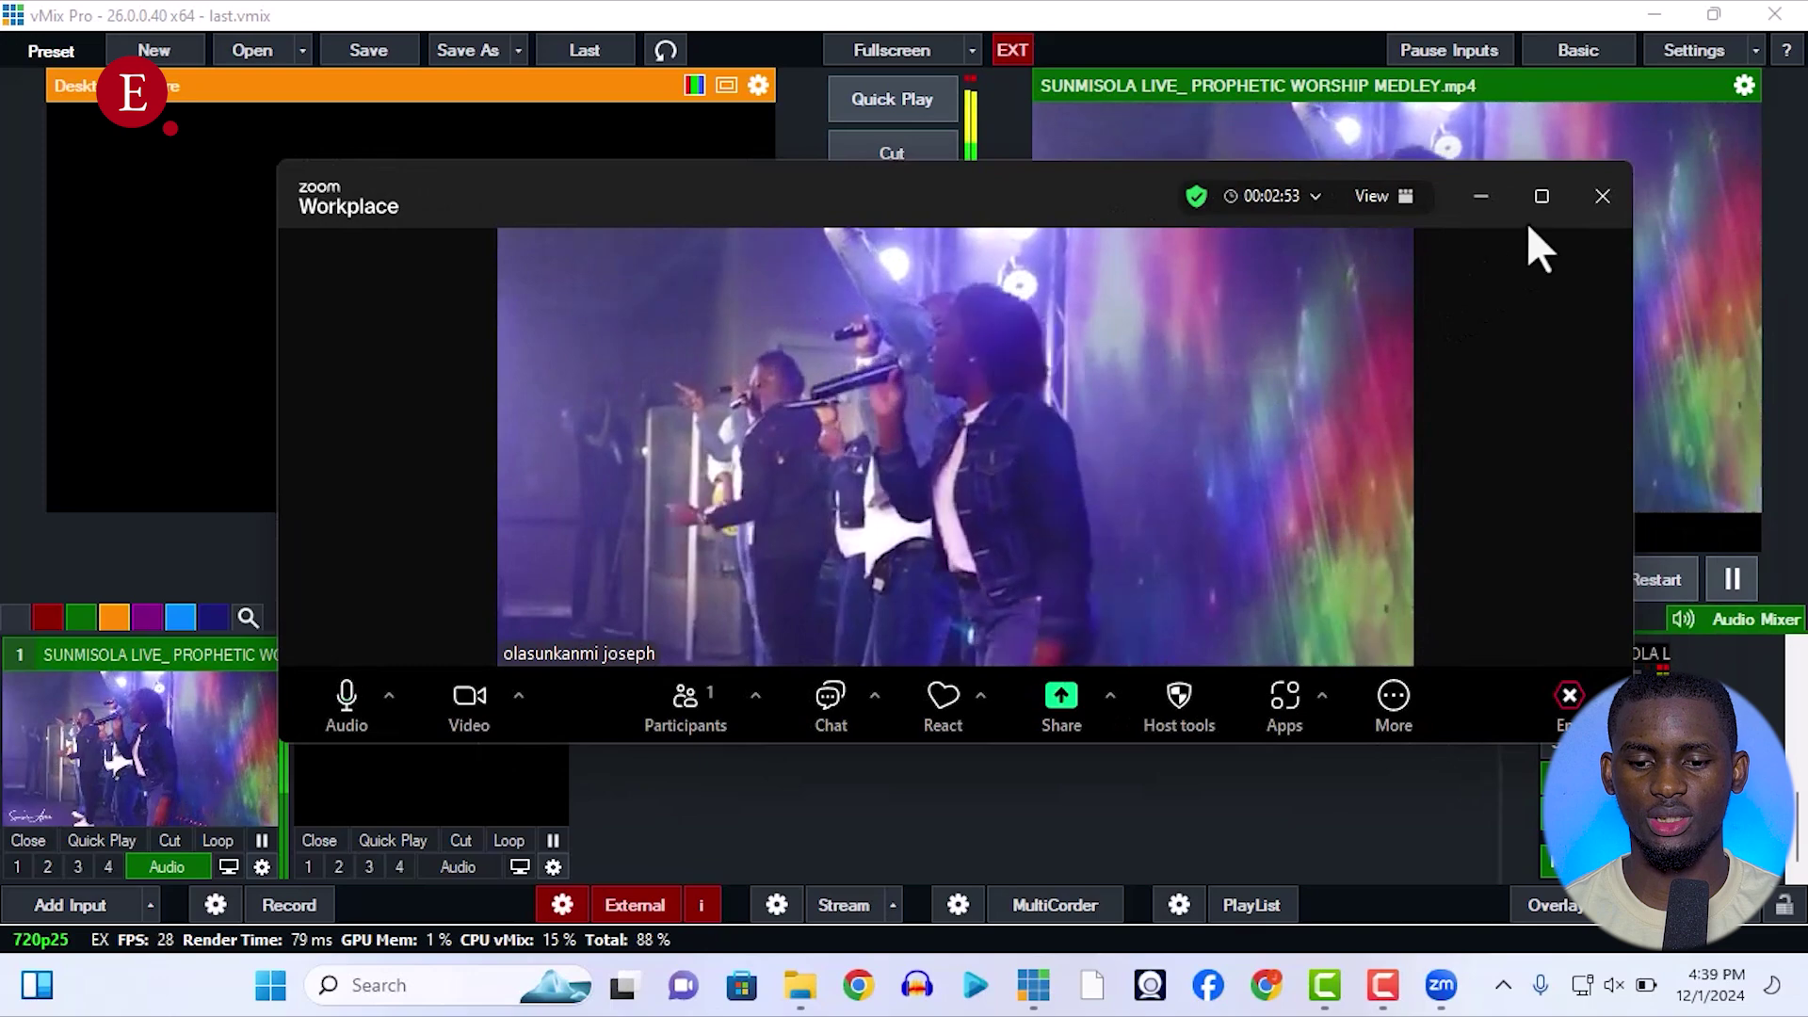
click(1541, 196)
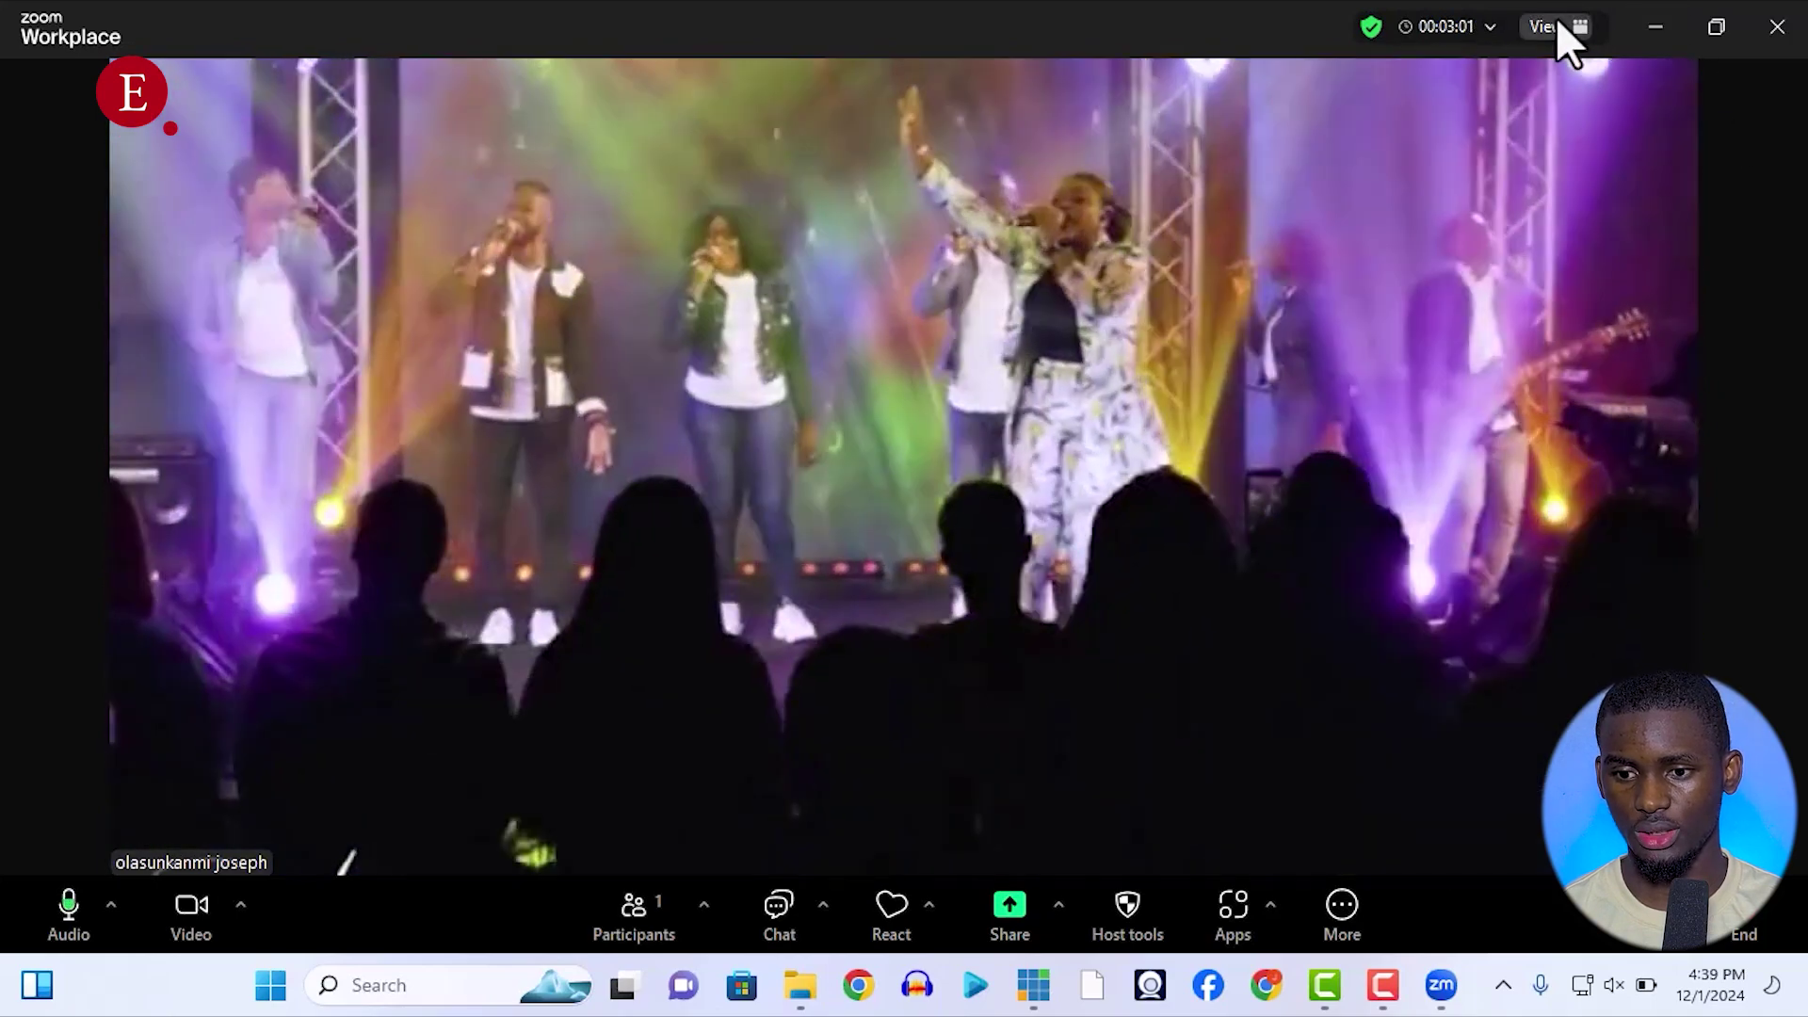
click(1555, 19)
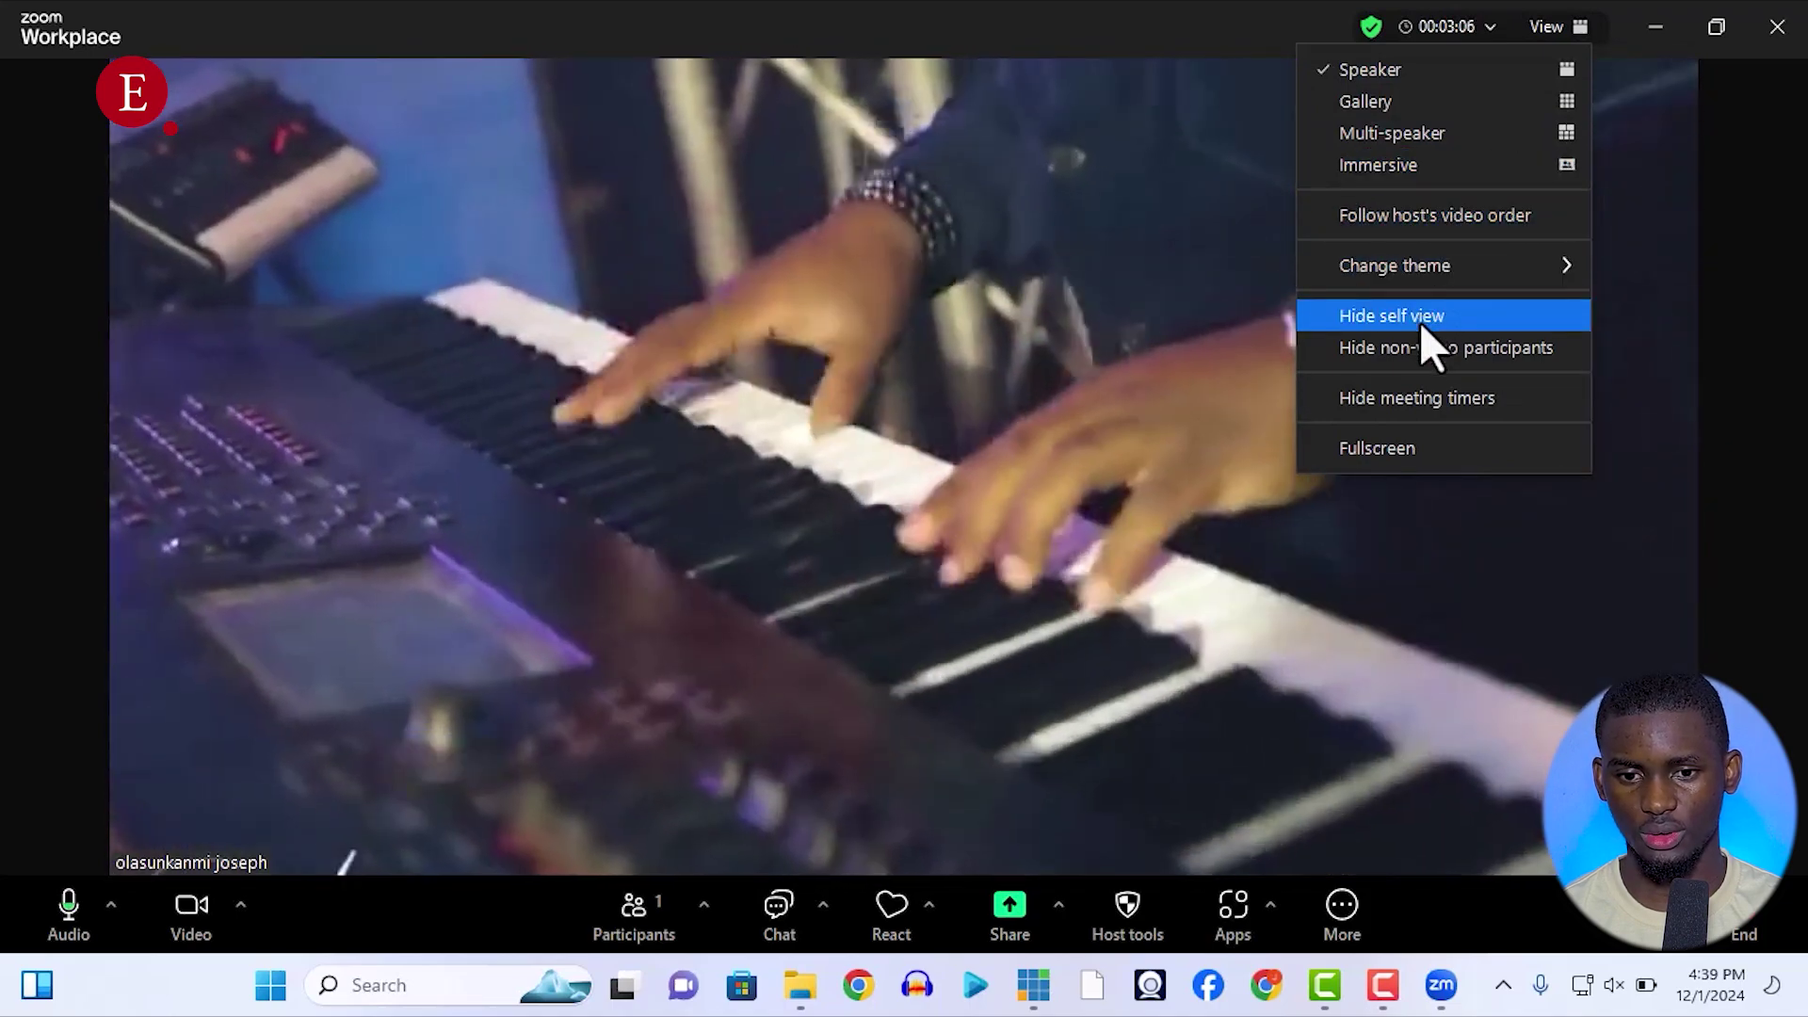
click(1420, 317)
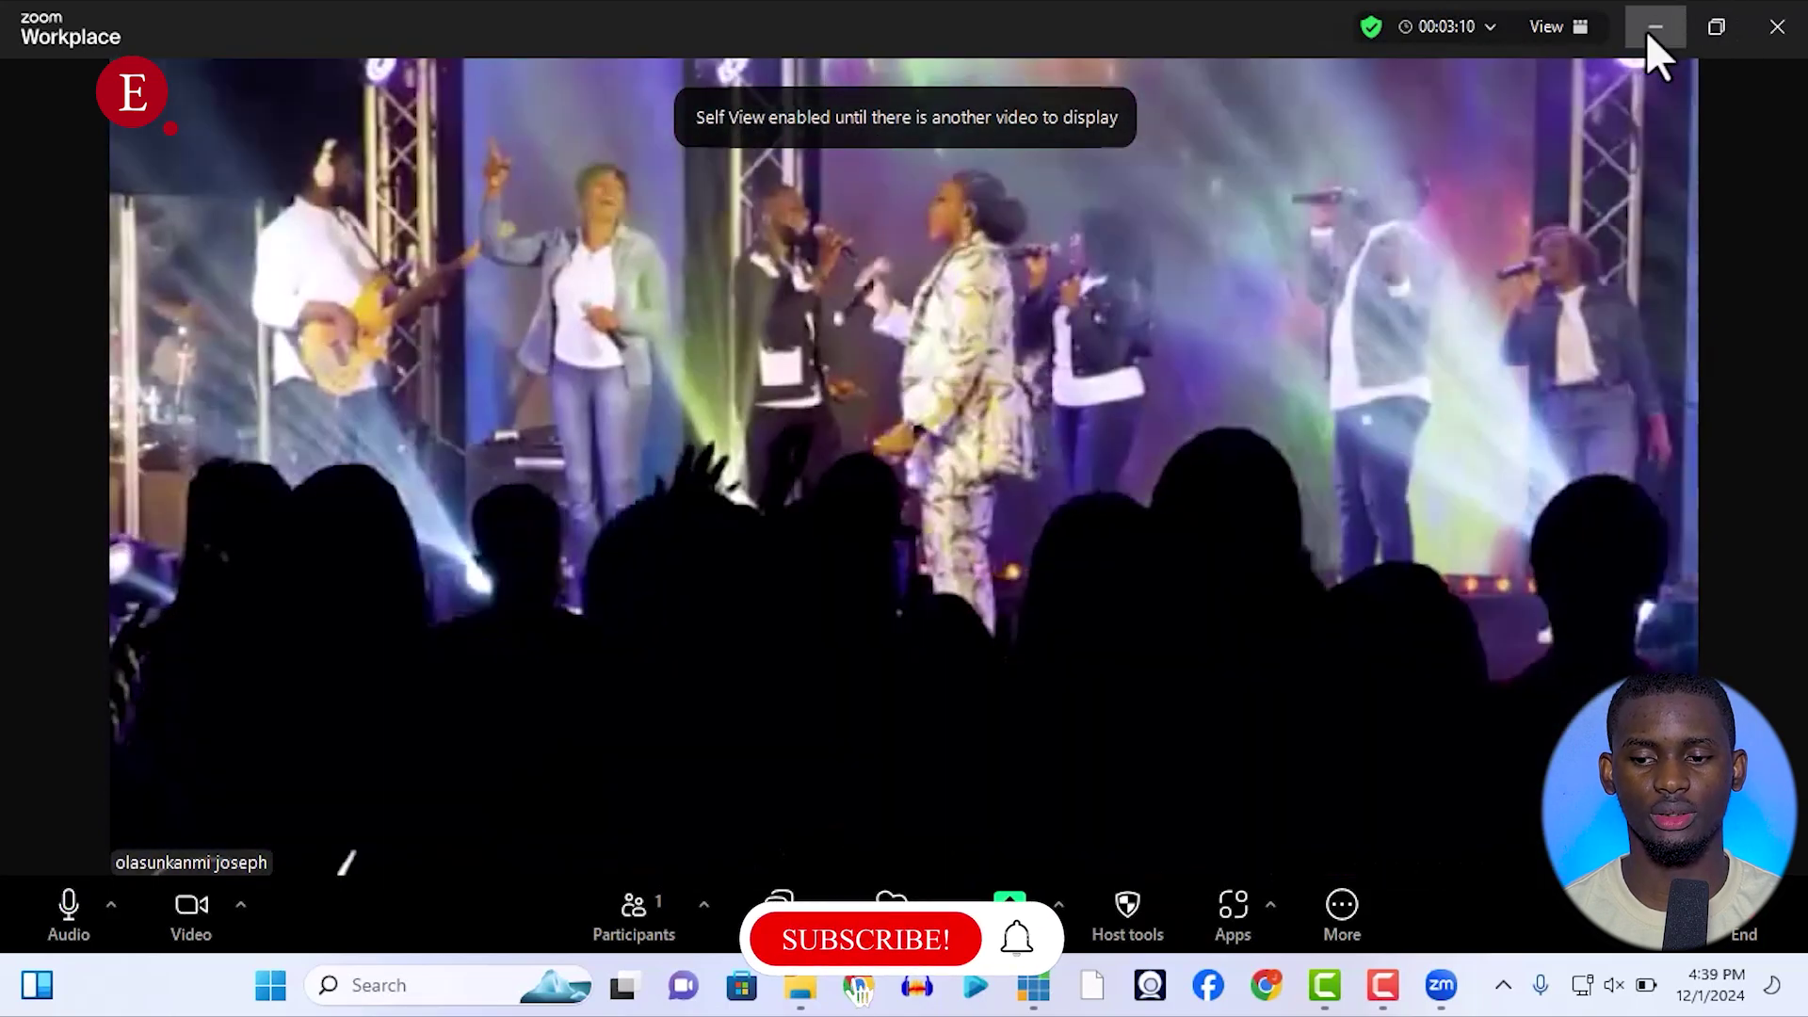
click(1652, 30)
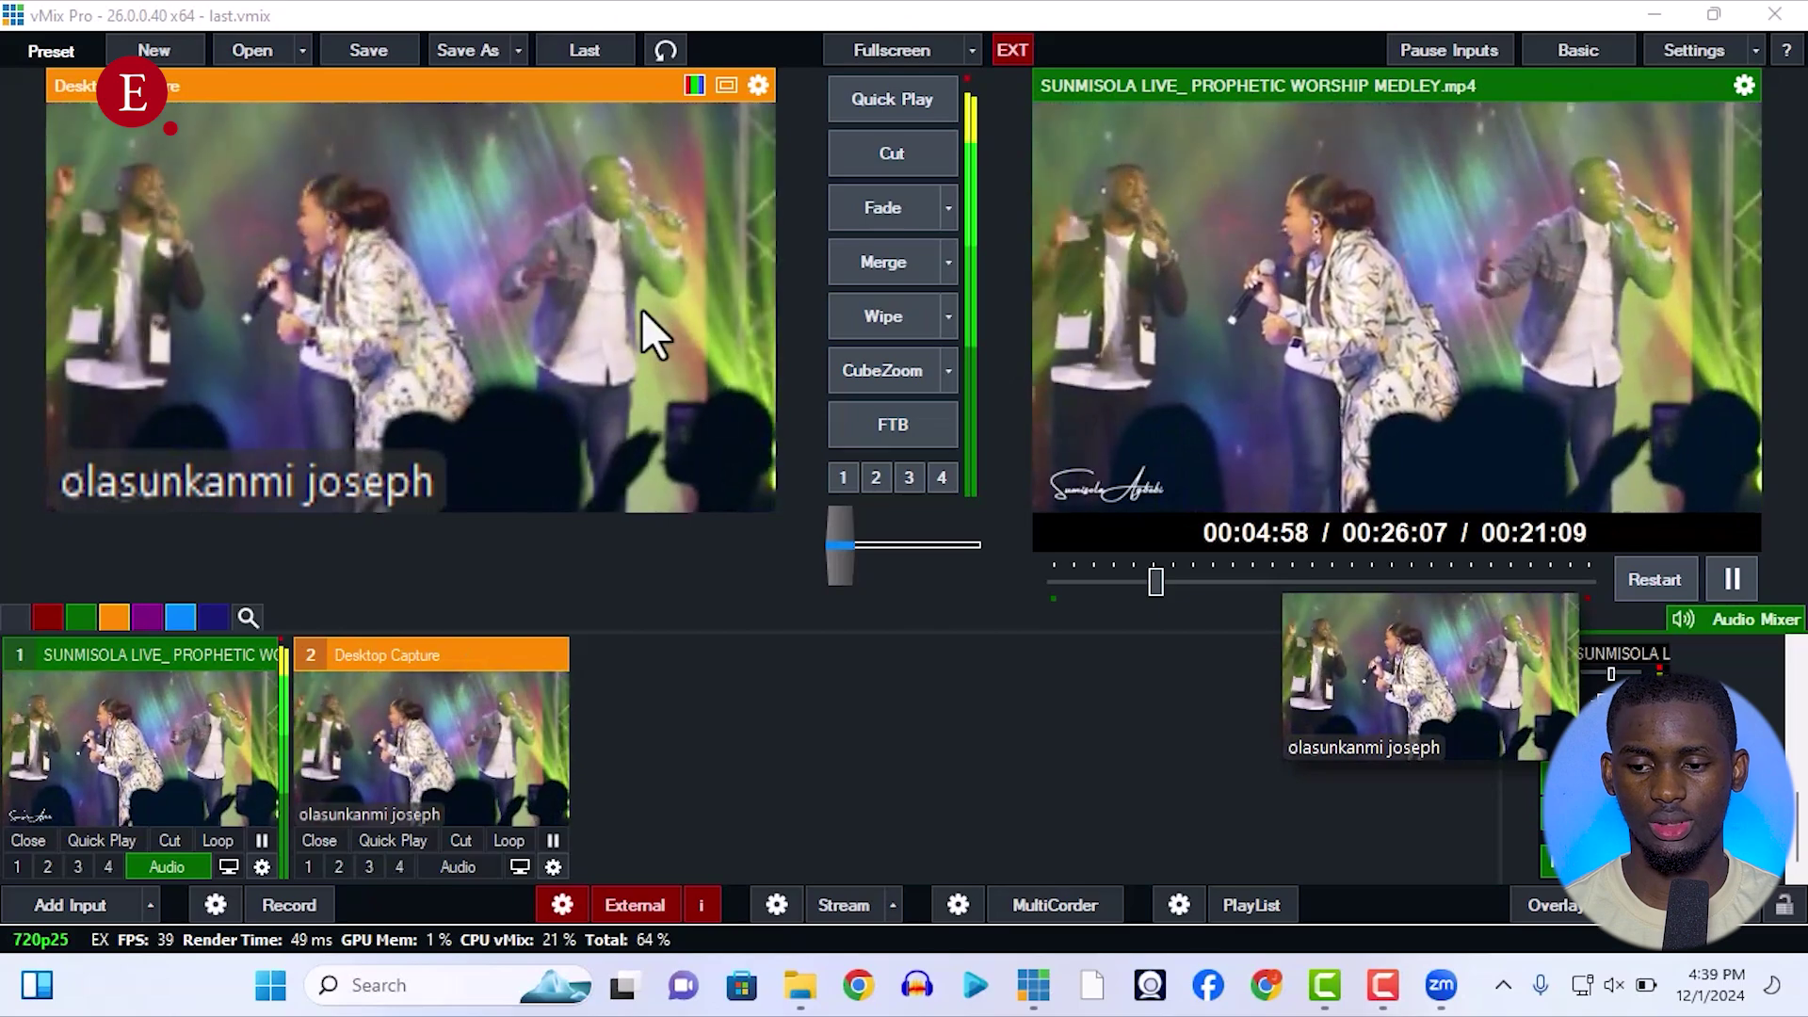
Reopen the Zoom meeting, restore it from full size to a smaller window, and return it to the floating thumbnail over vMix.
mouse_move(1393, 659)
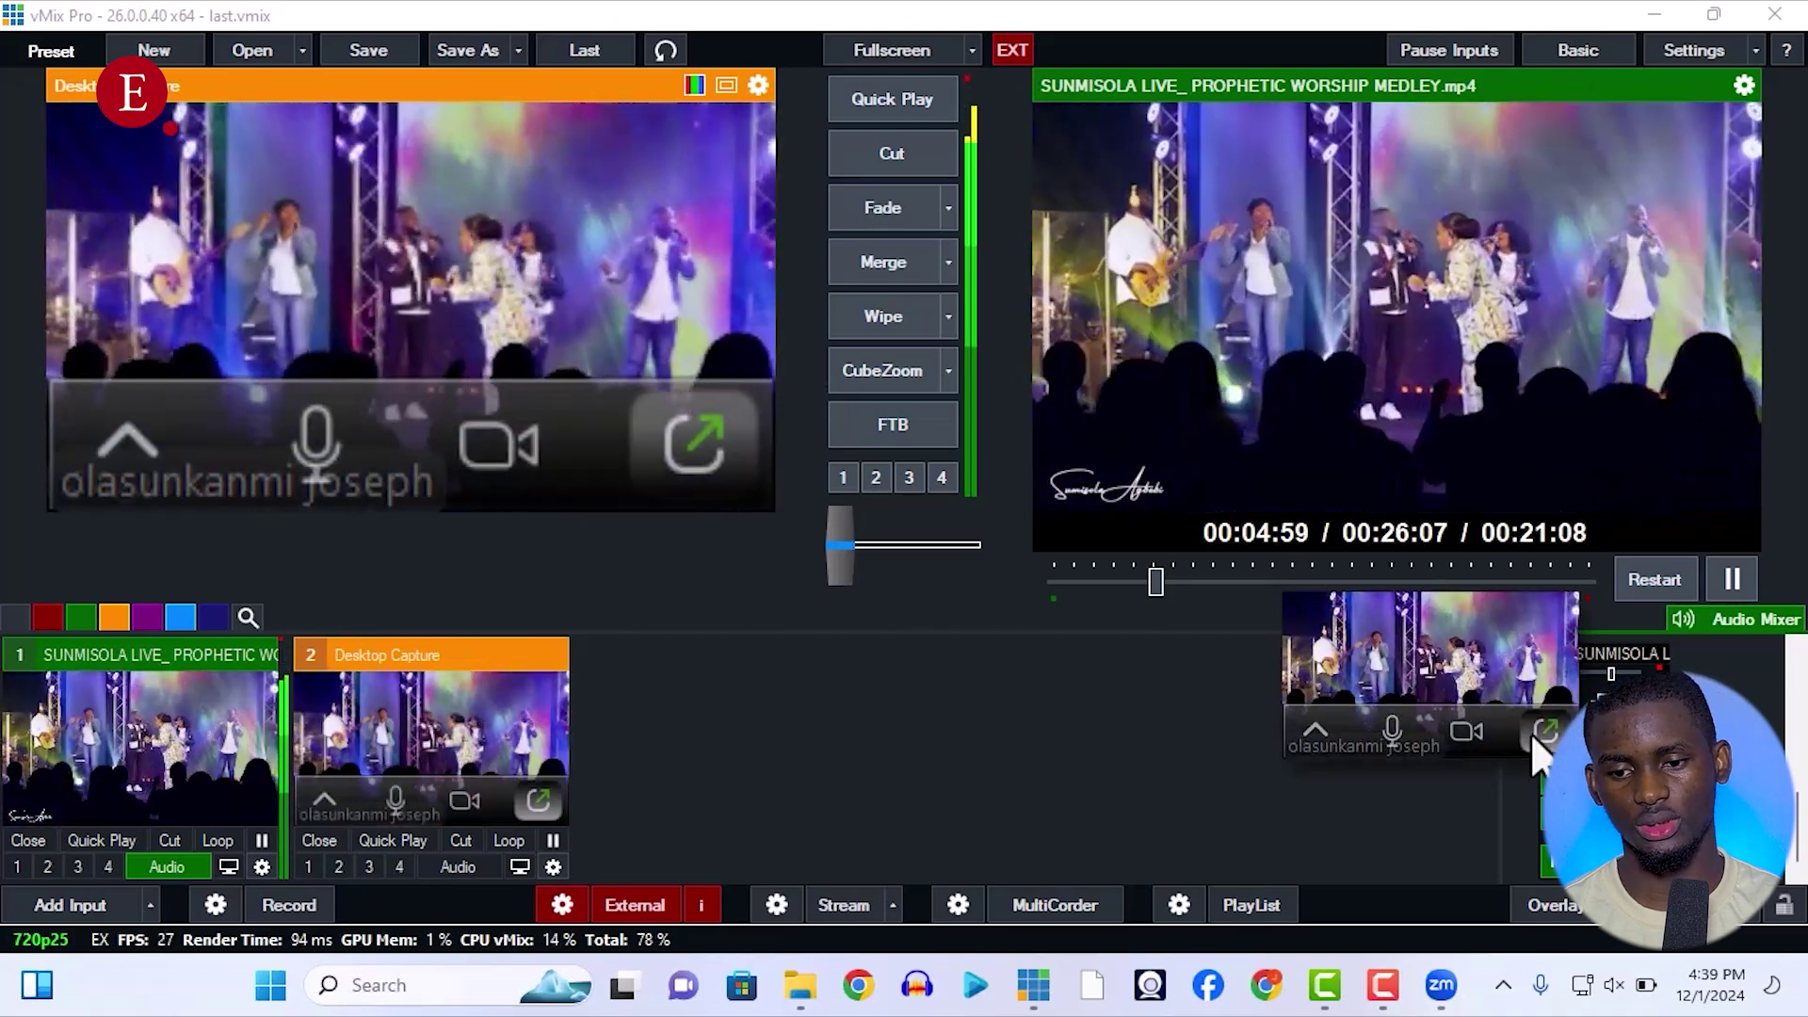
click(1535, 733)
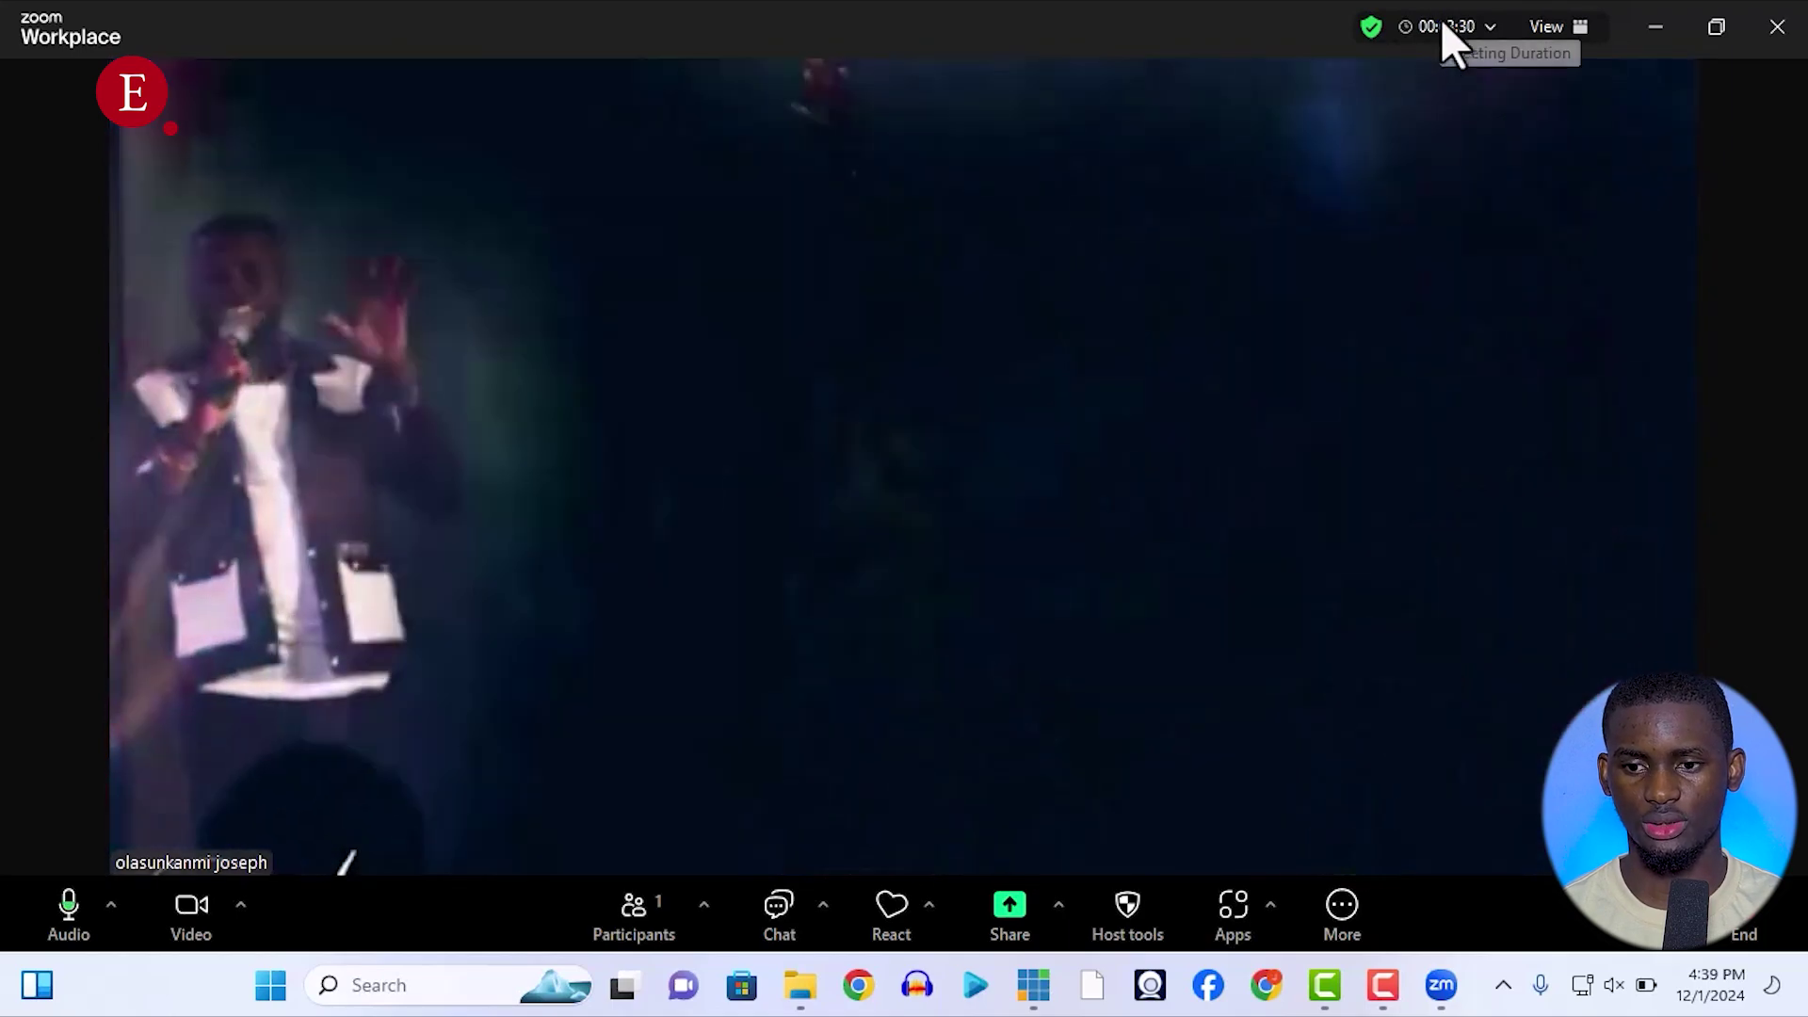
double_click(1441, 21)
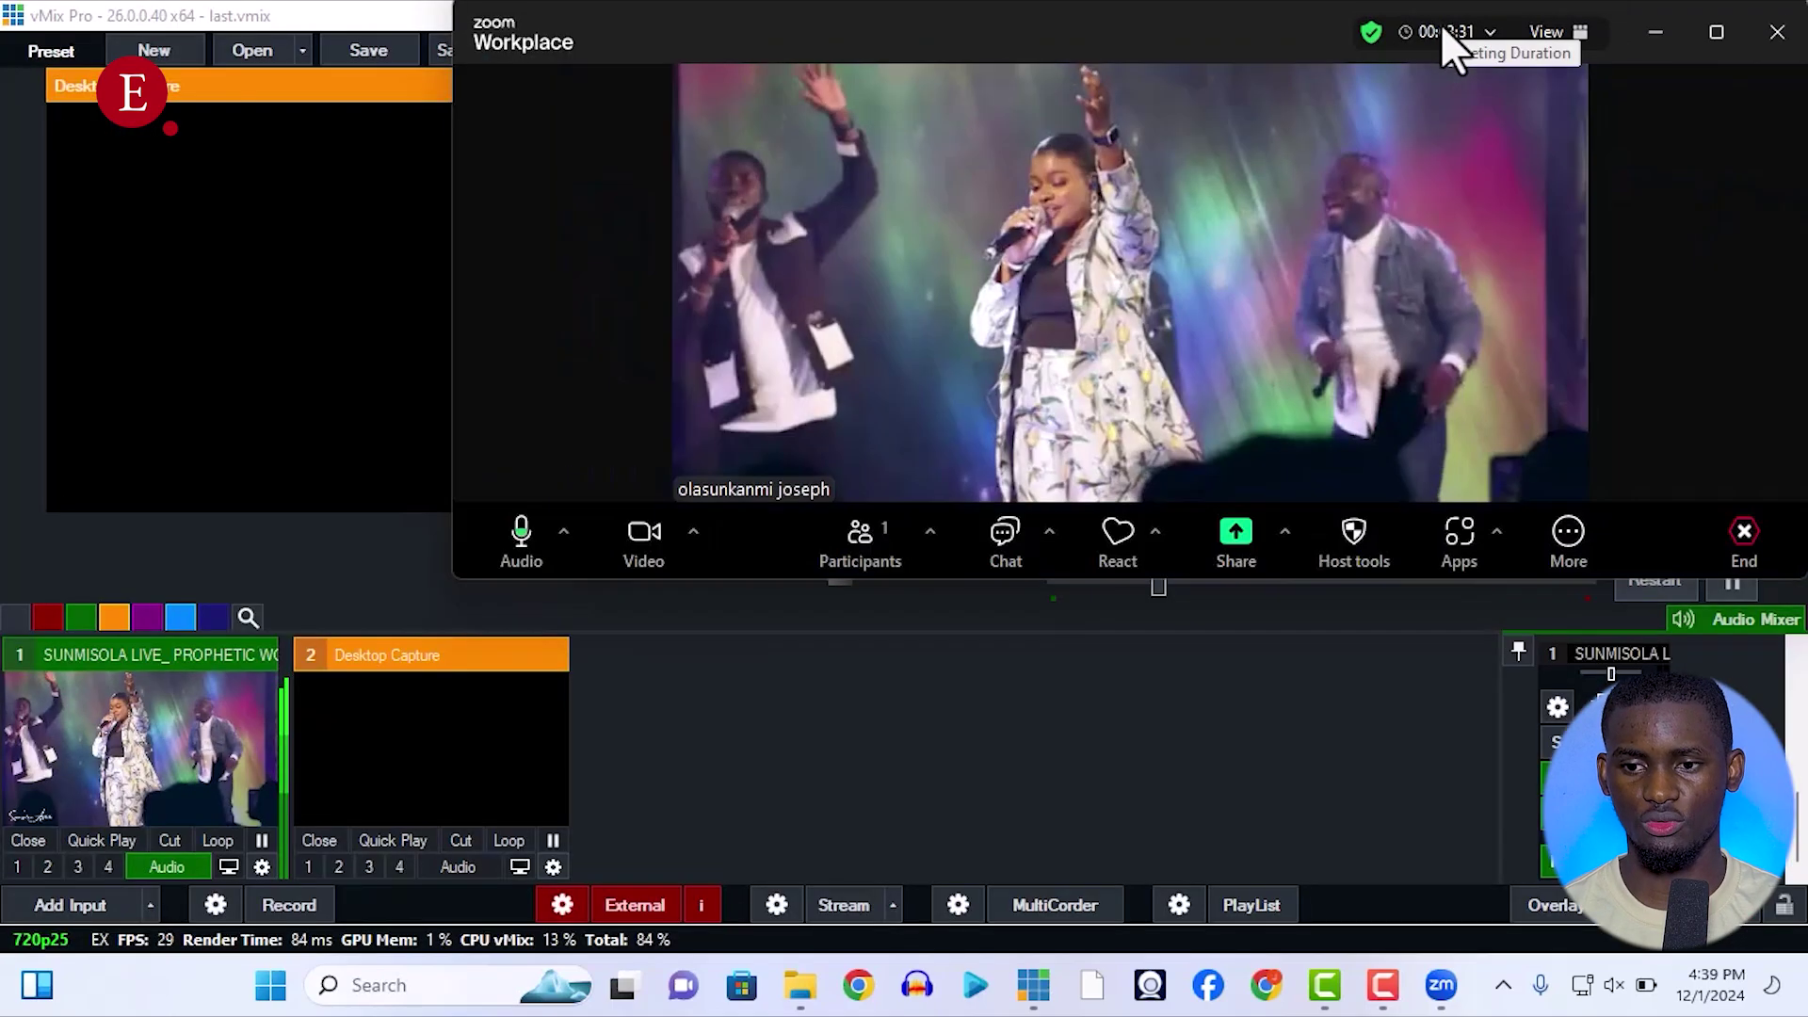
click(1031, 589)
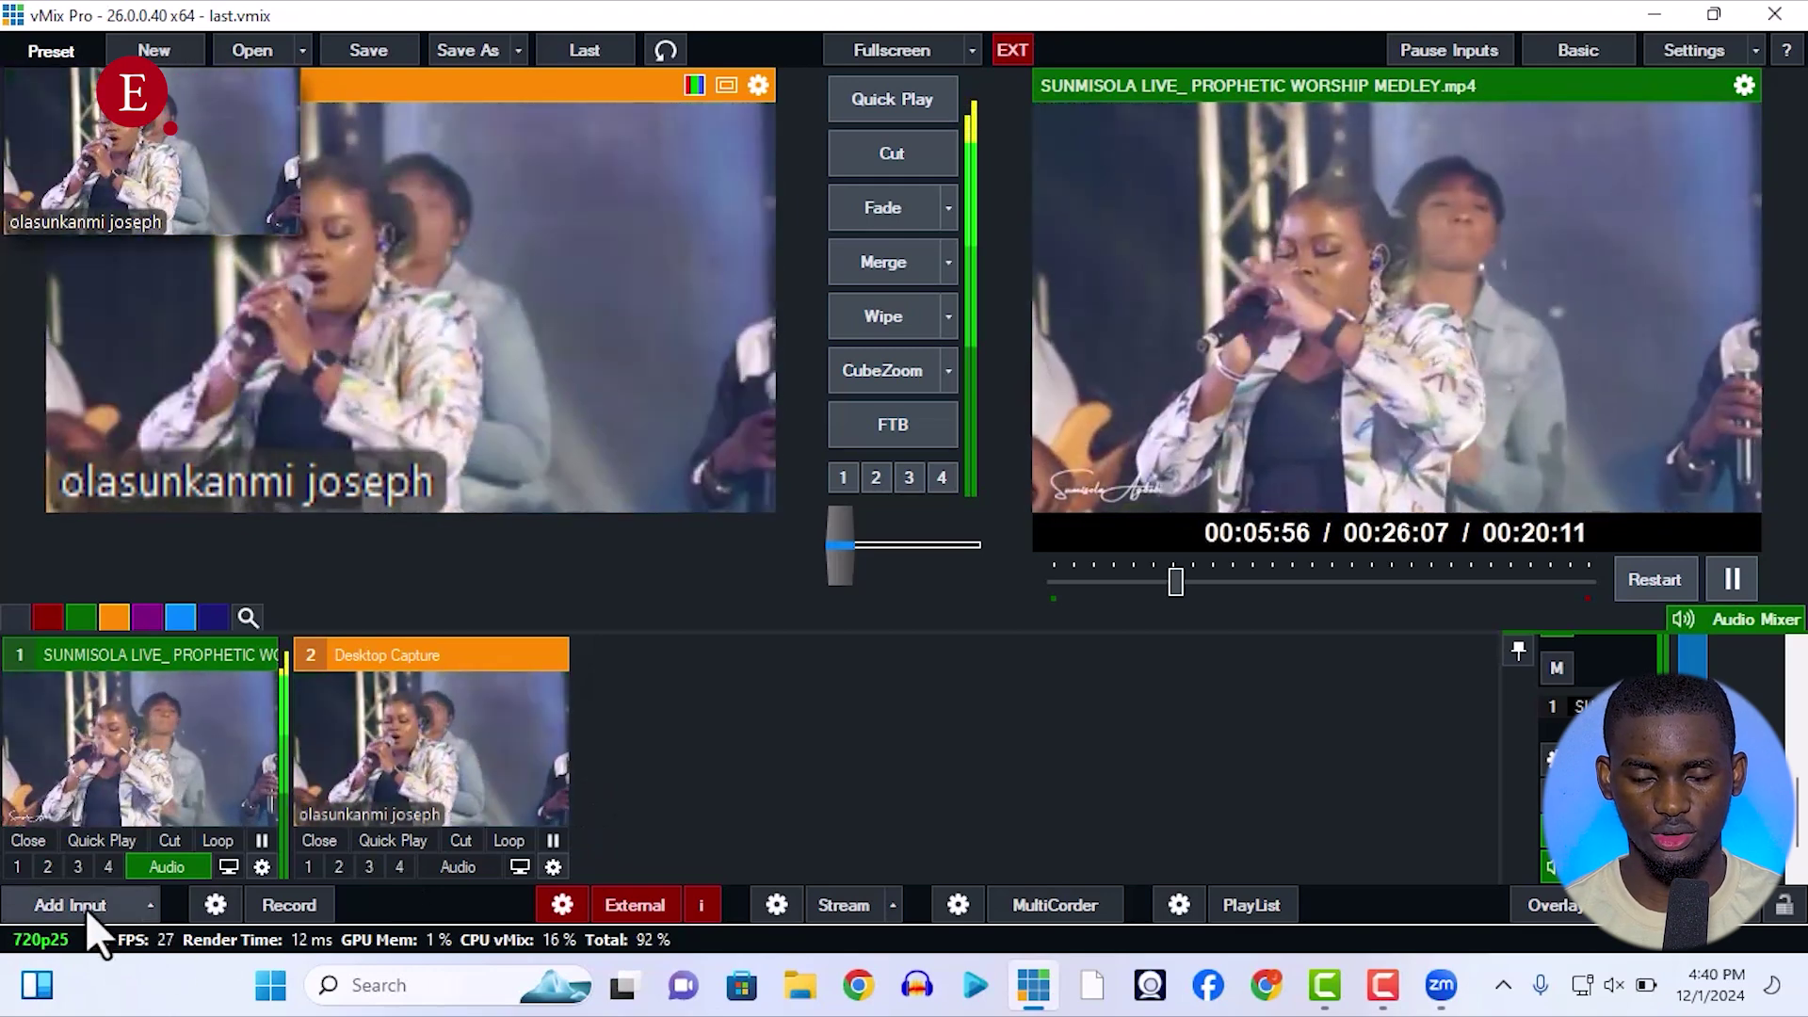
Add a Blank input as input 3 in vMix.
click(85, 907)
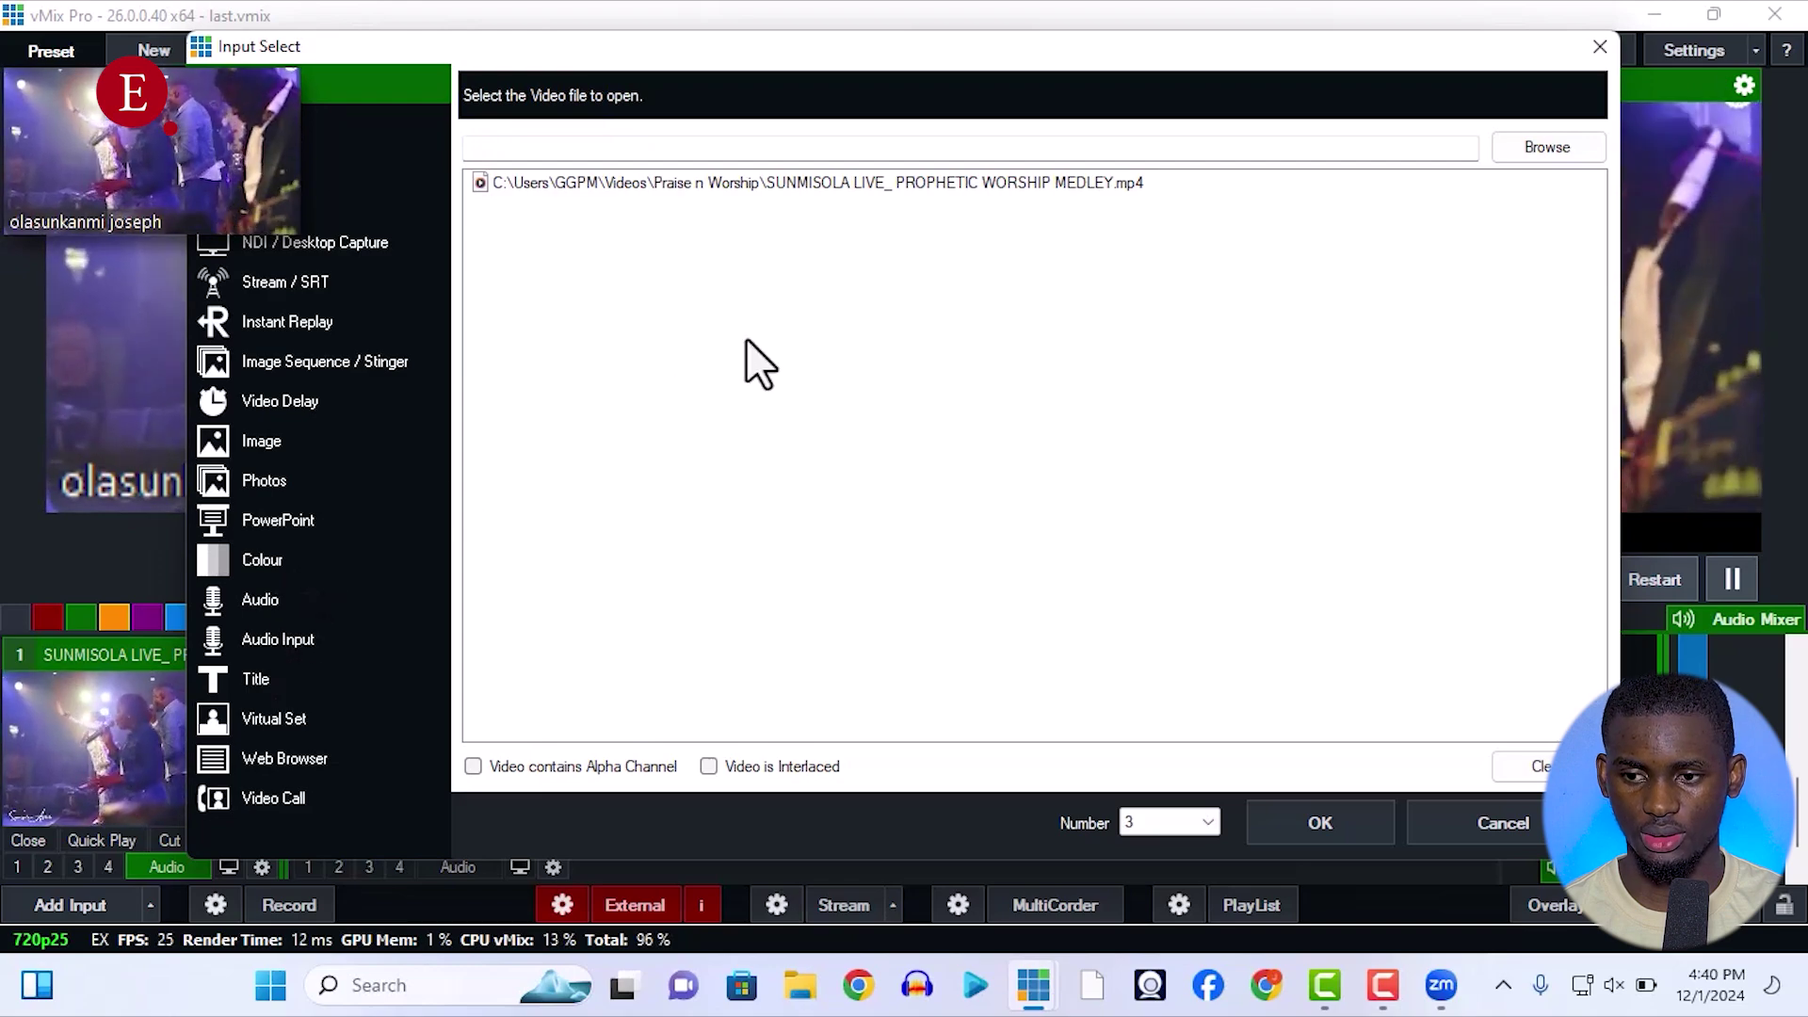
click(1612, 47)
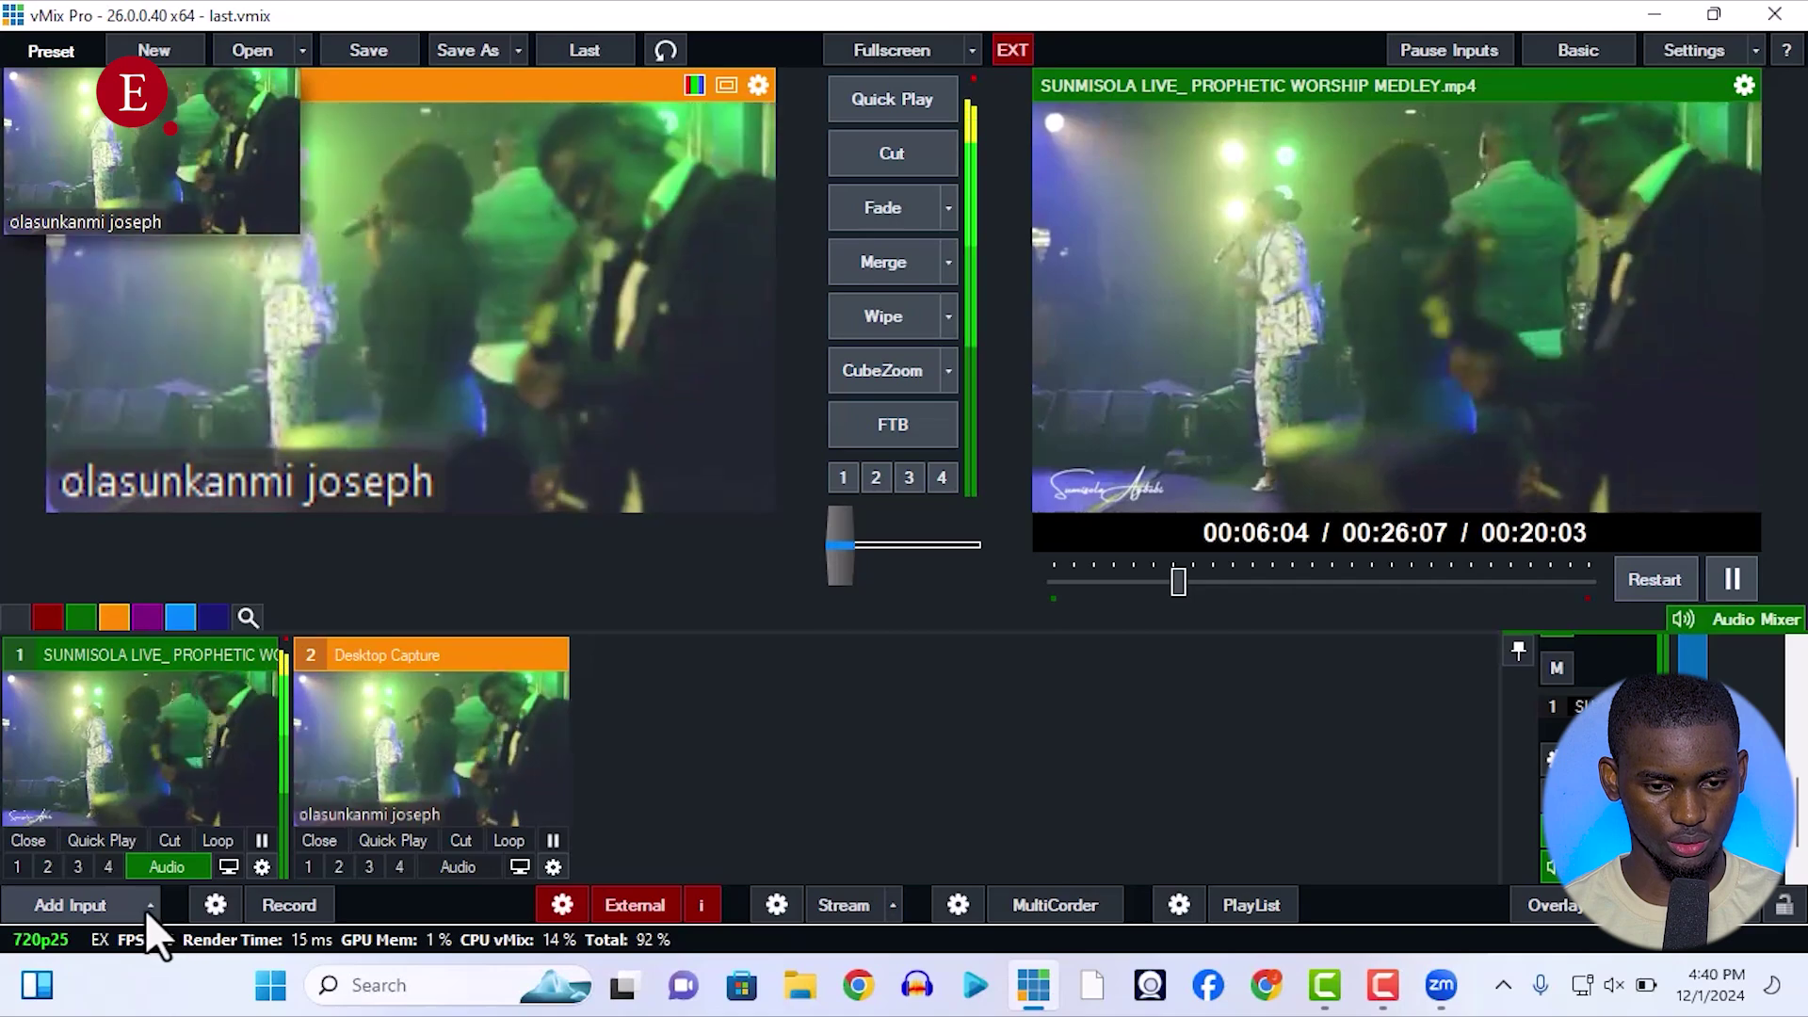
click(148, 906)
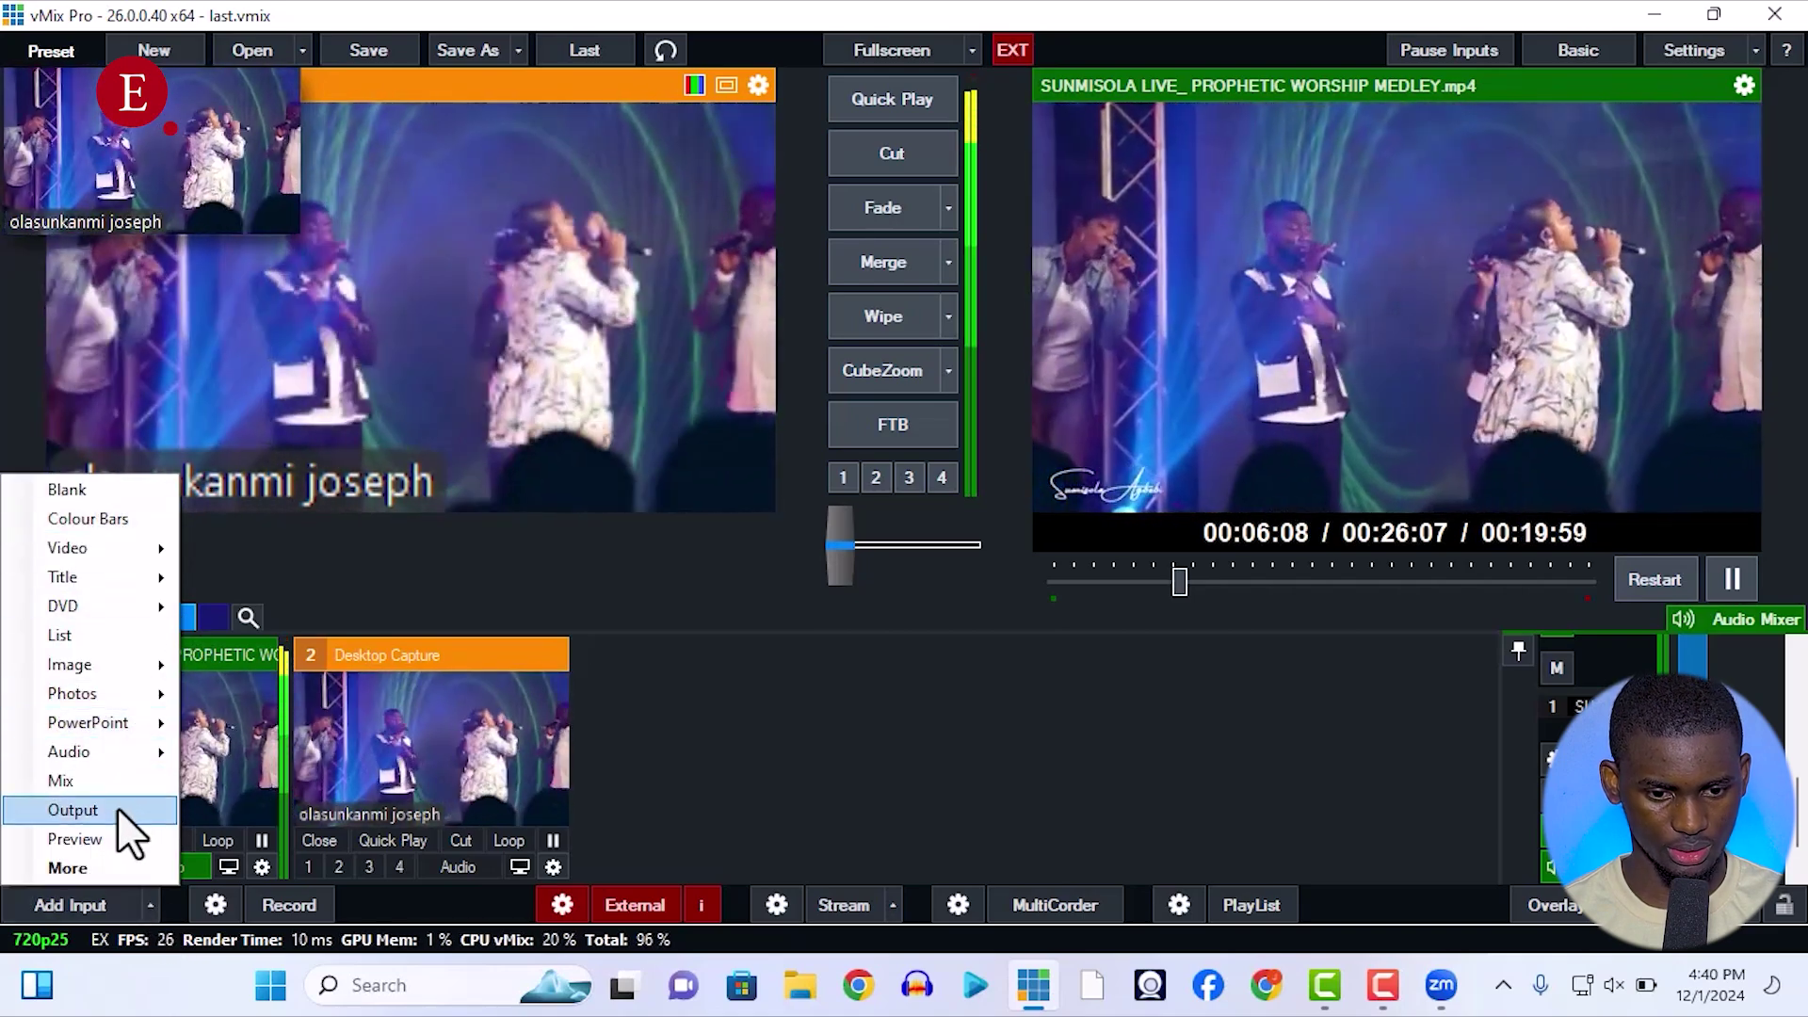
click(98, 492)
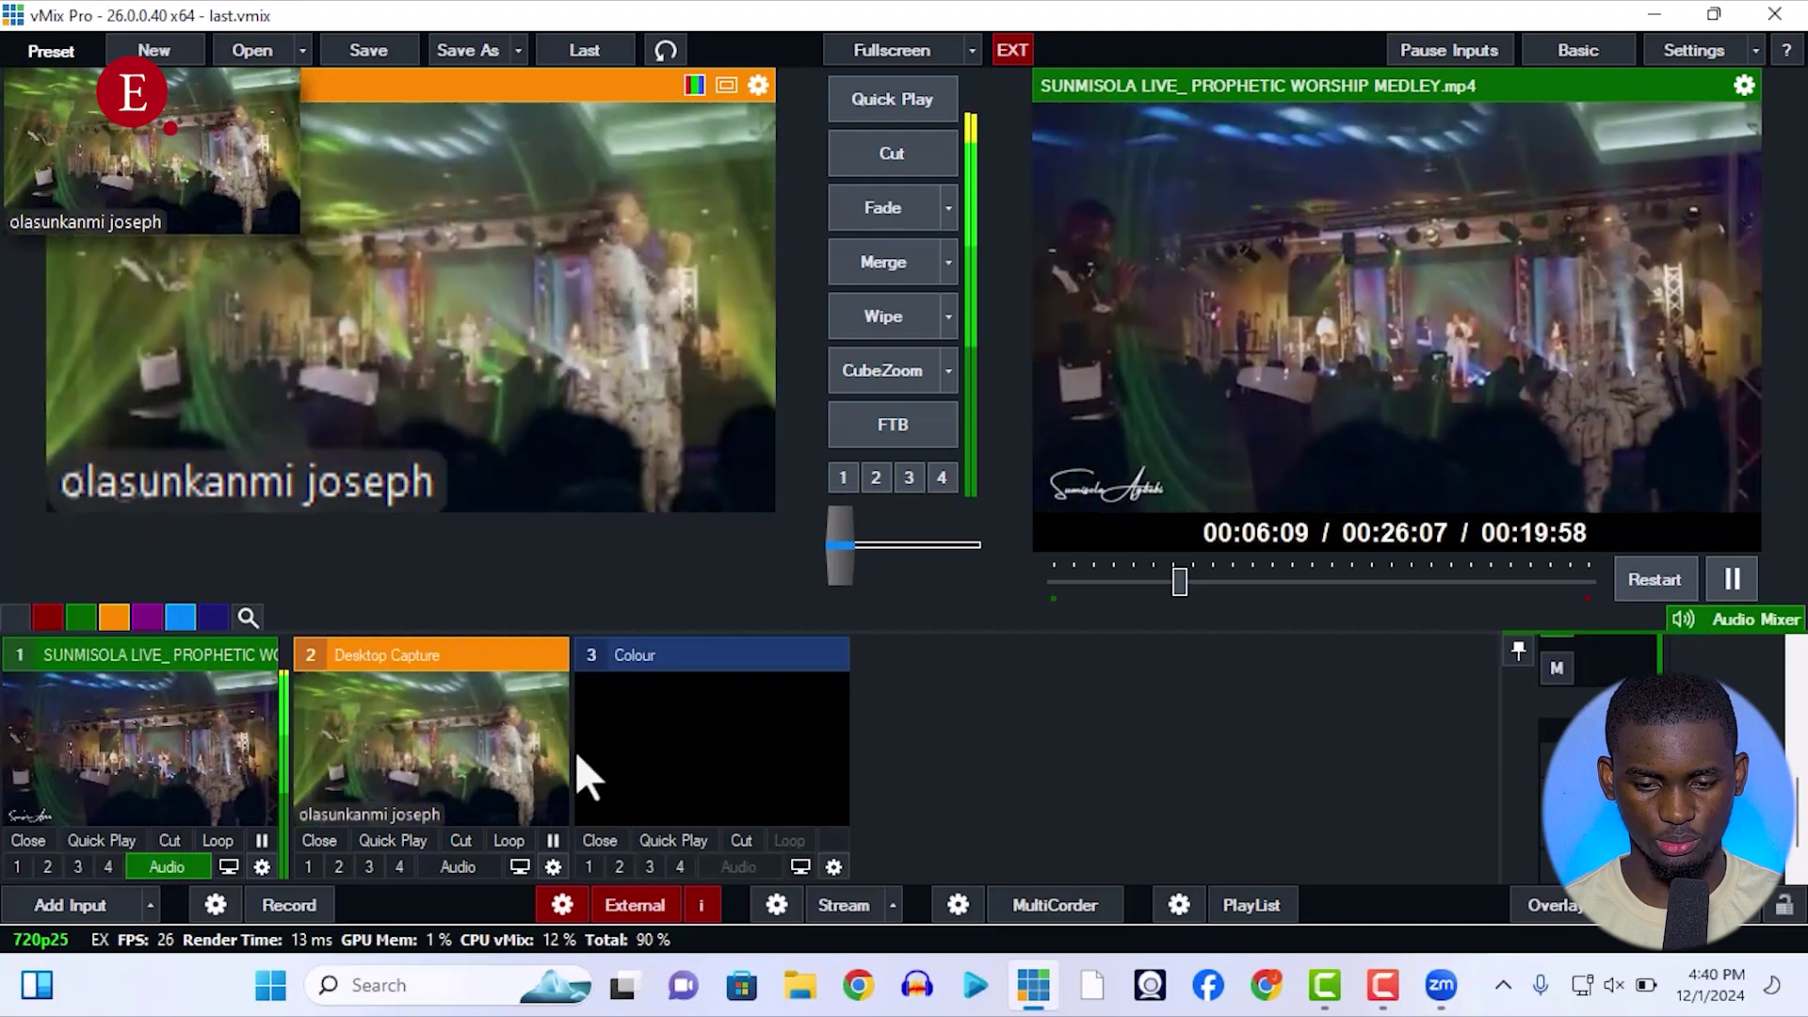
Assign the SUNMISOLA LIVE video to layer 1 and Desktop Capture to layer 2 of input 3, then close its settings.
click(828, 867)
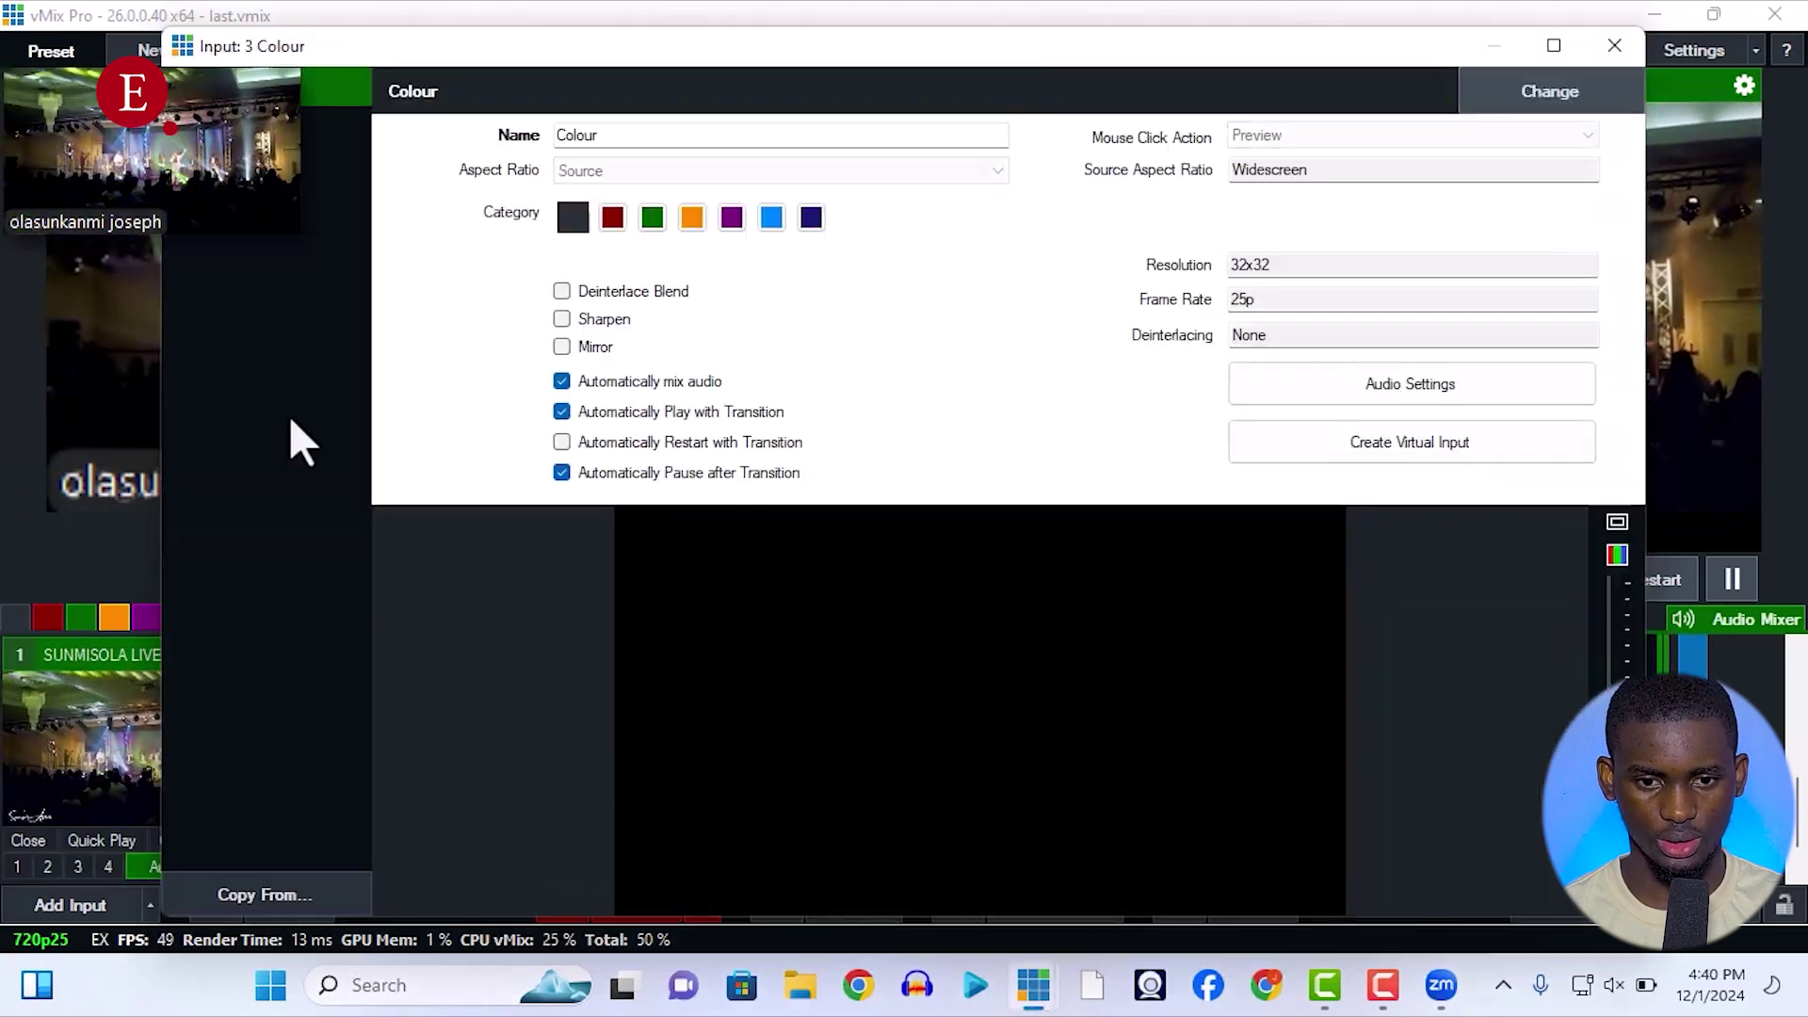
click(254, 330)
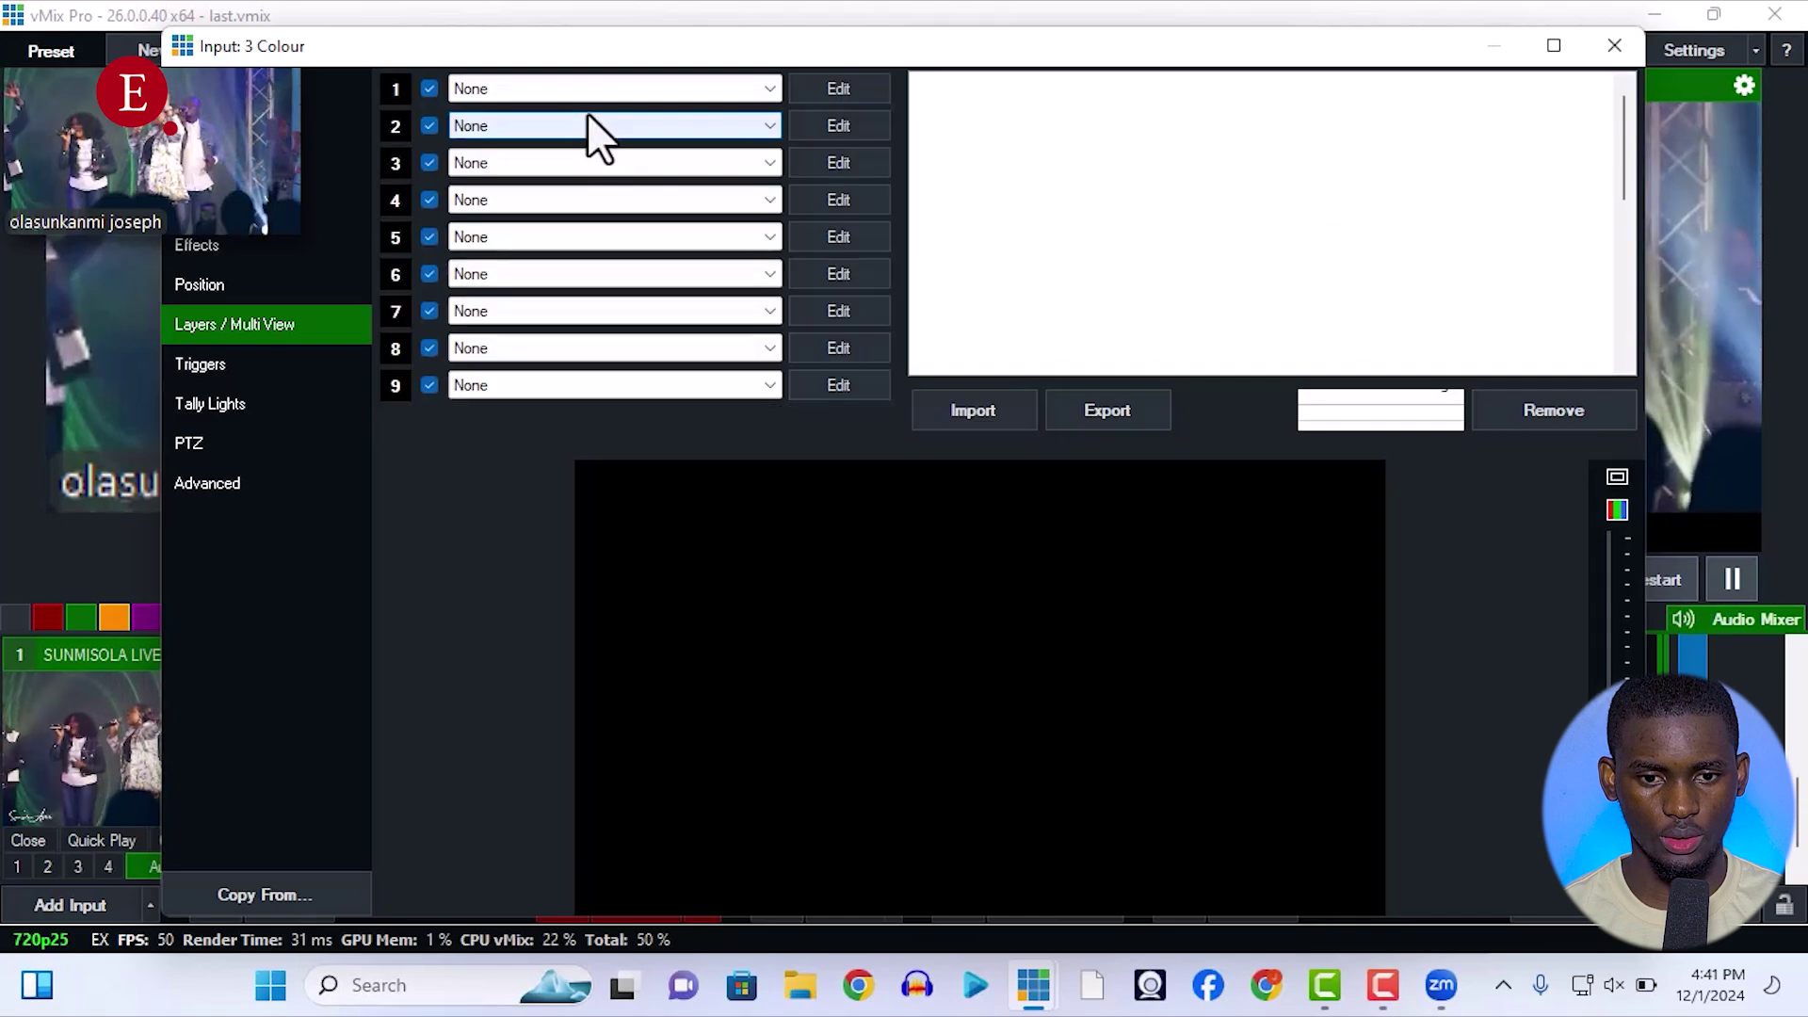
click(569, 89)
click(555, 126)
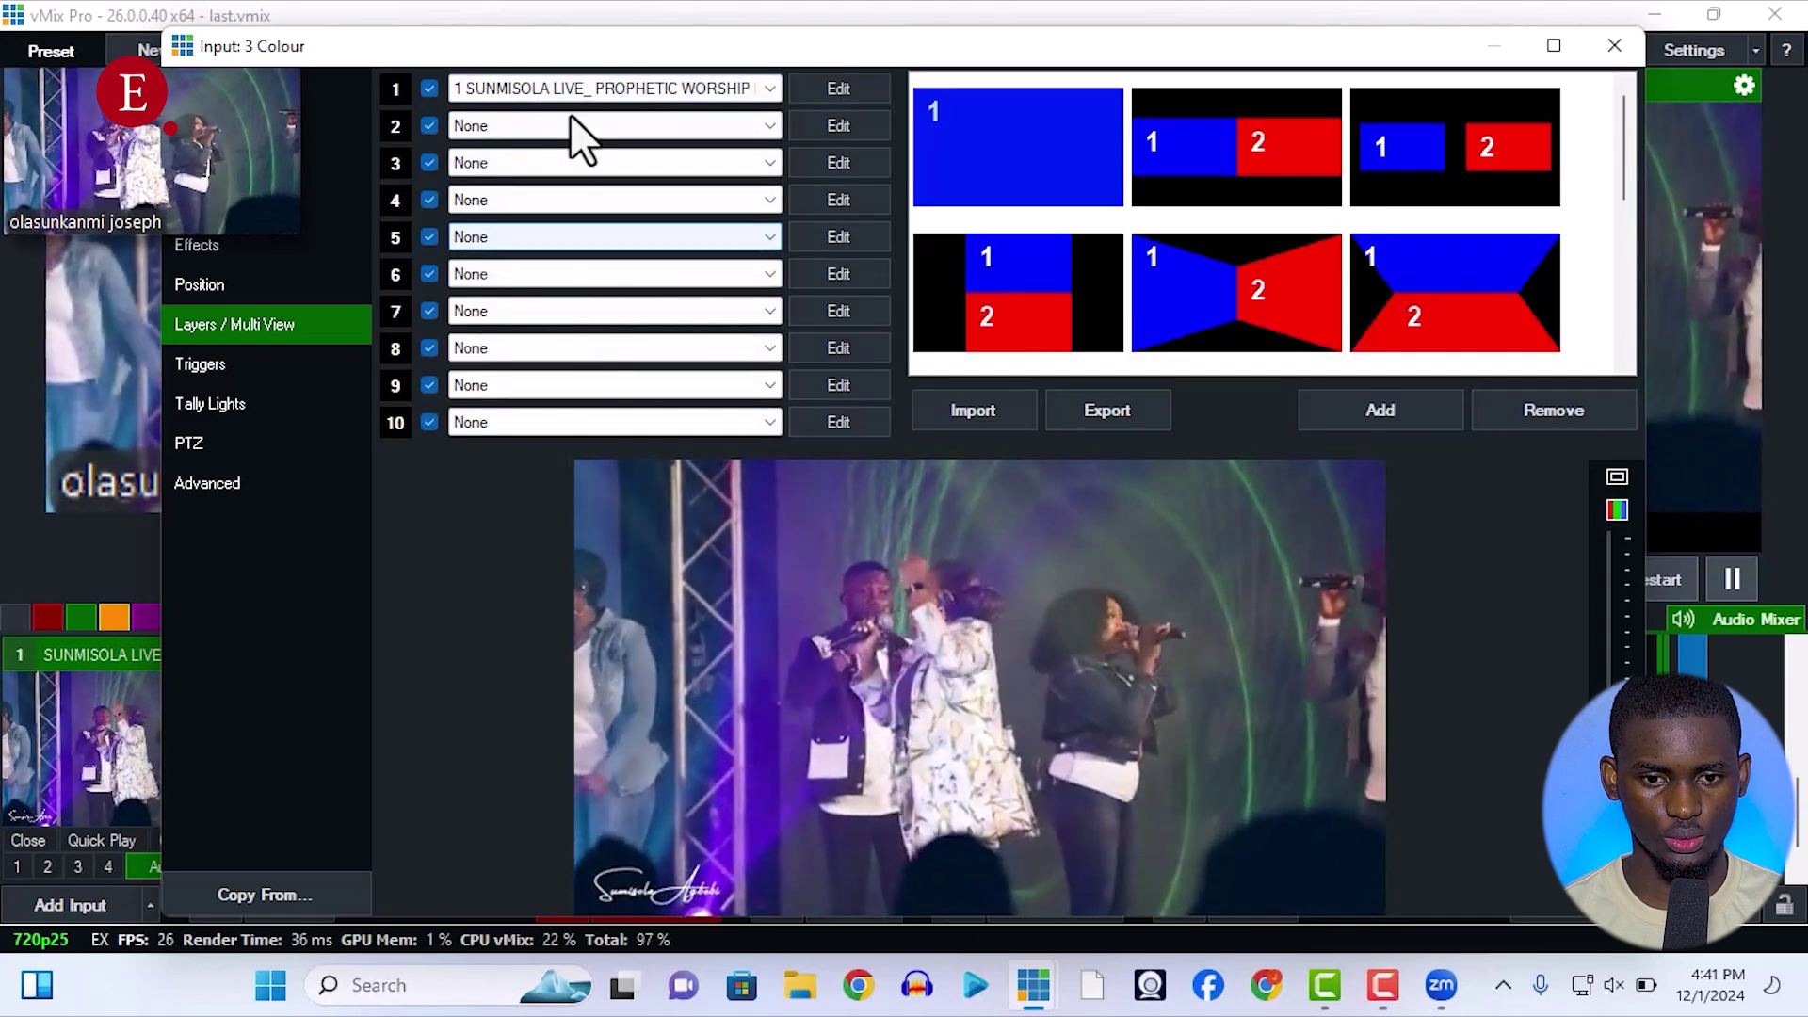
click(557, 130)
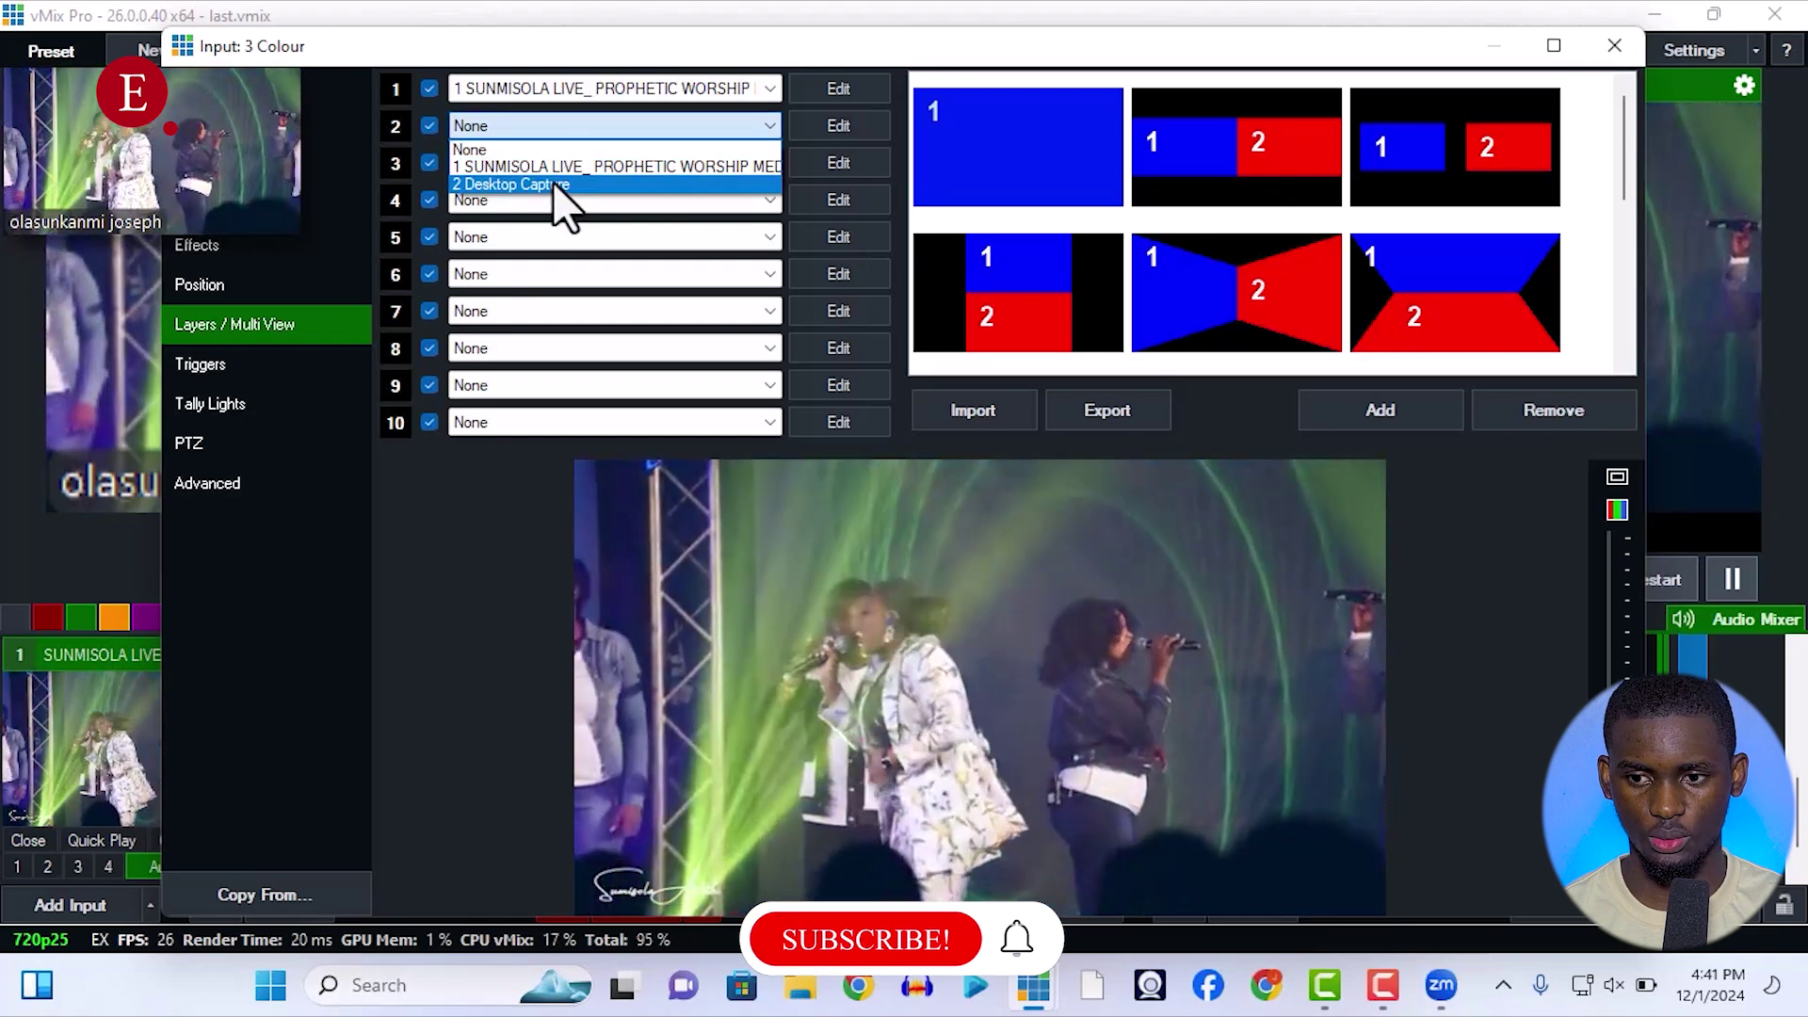
click(552, 182)
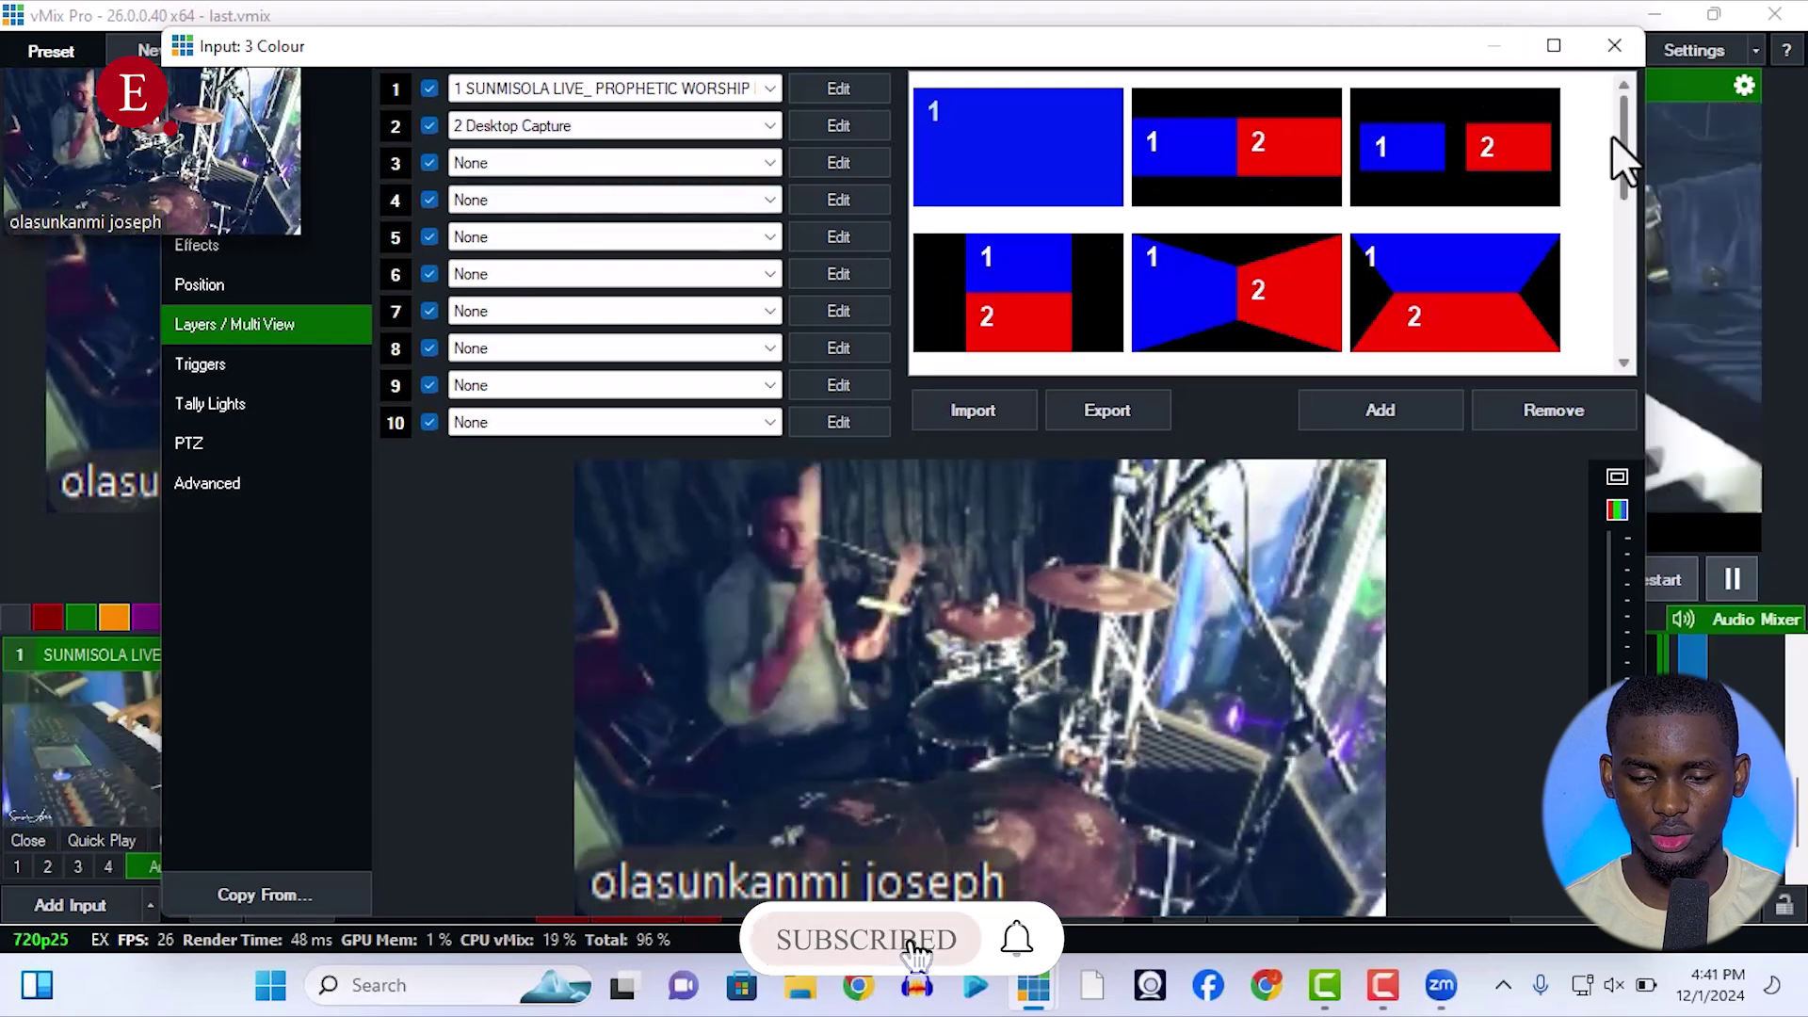
click(1674, 488)
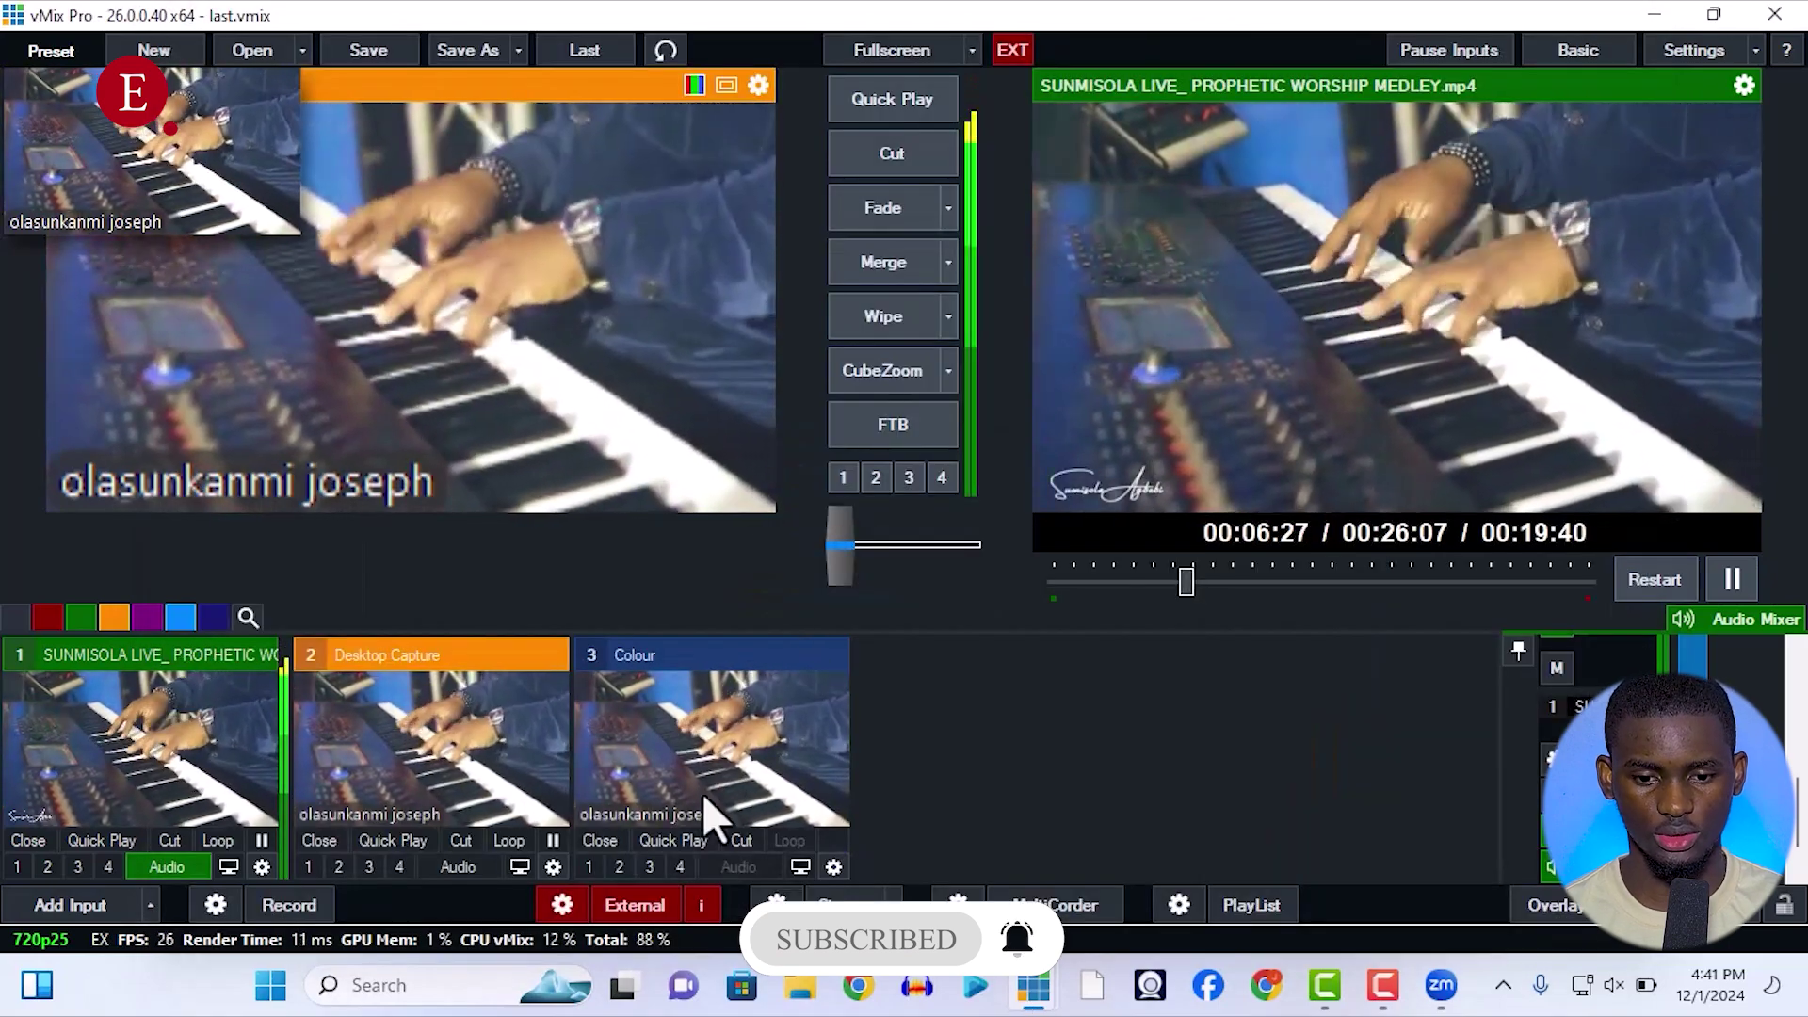
Apply the two-box side-by-side layout without a gap to the layers of input 3.
click(832, 864)
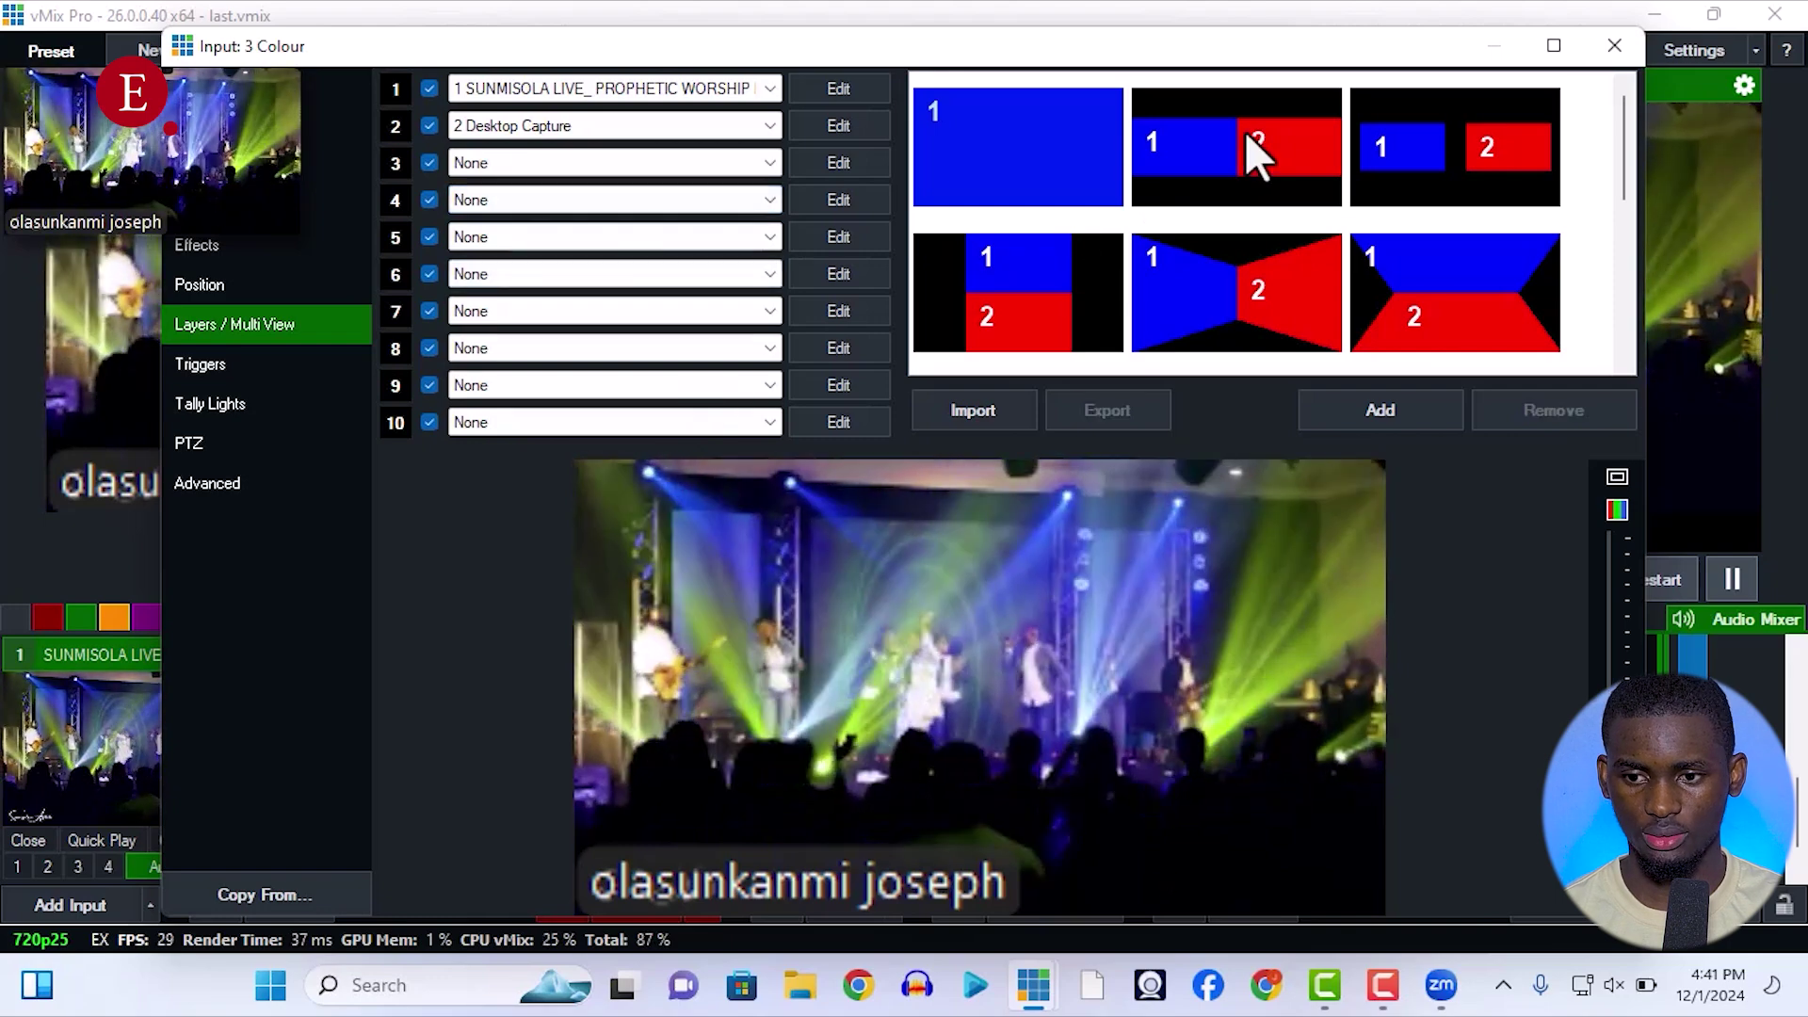
click(1245, 132)
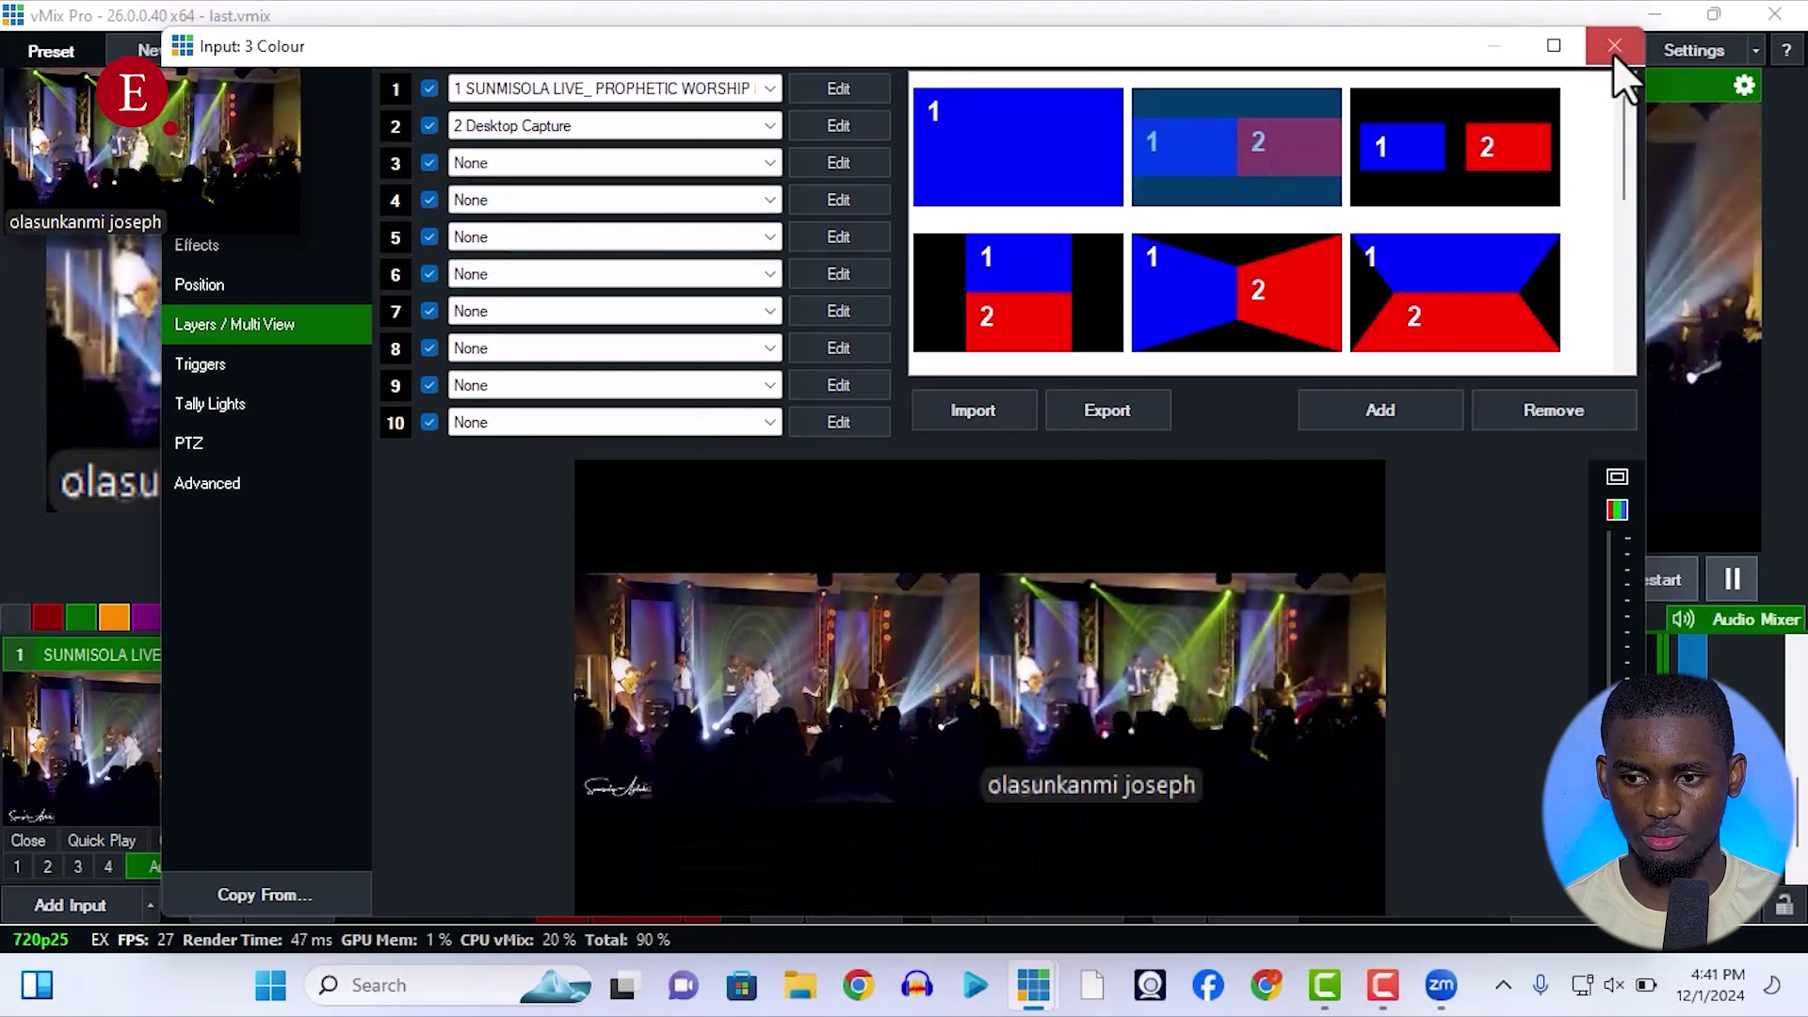
Try the spaced four-box layout and the nine-box grid layout on input 3.
click(1619, 235)
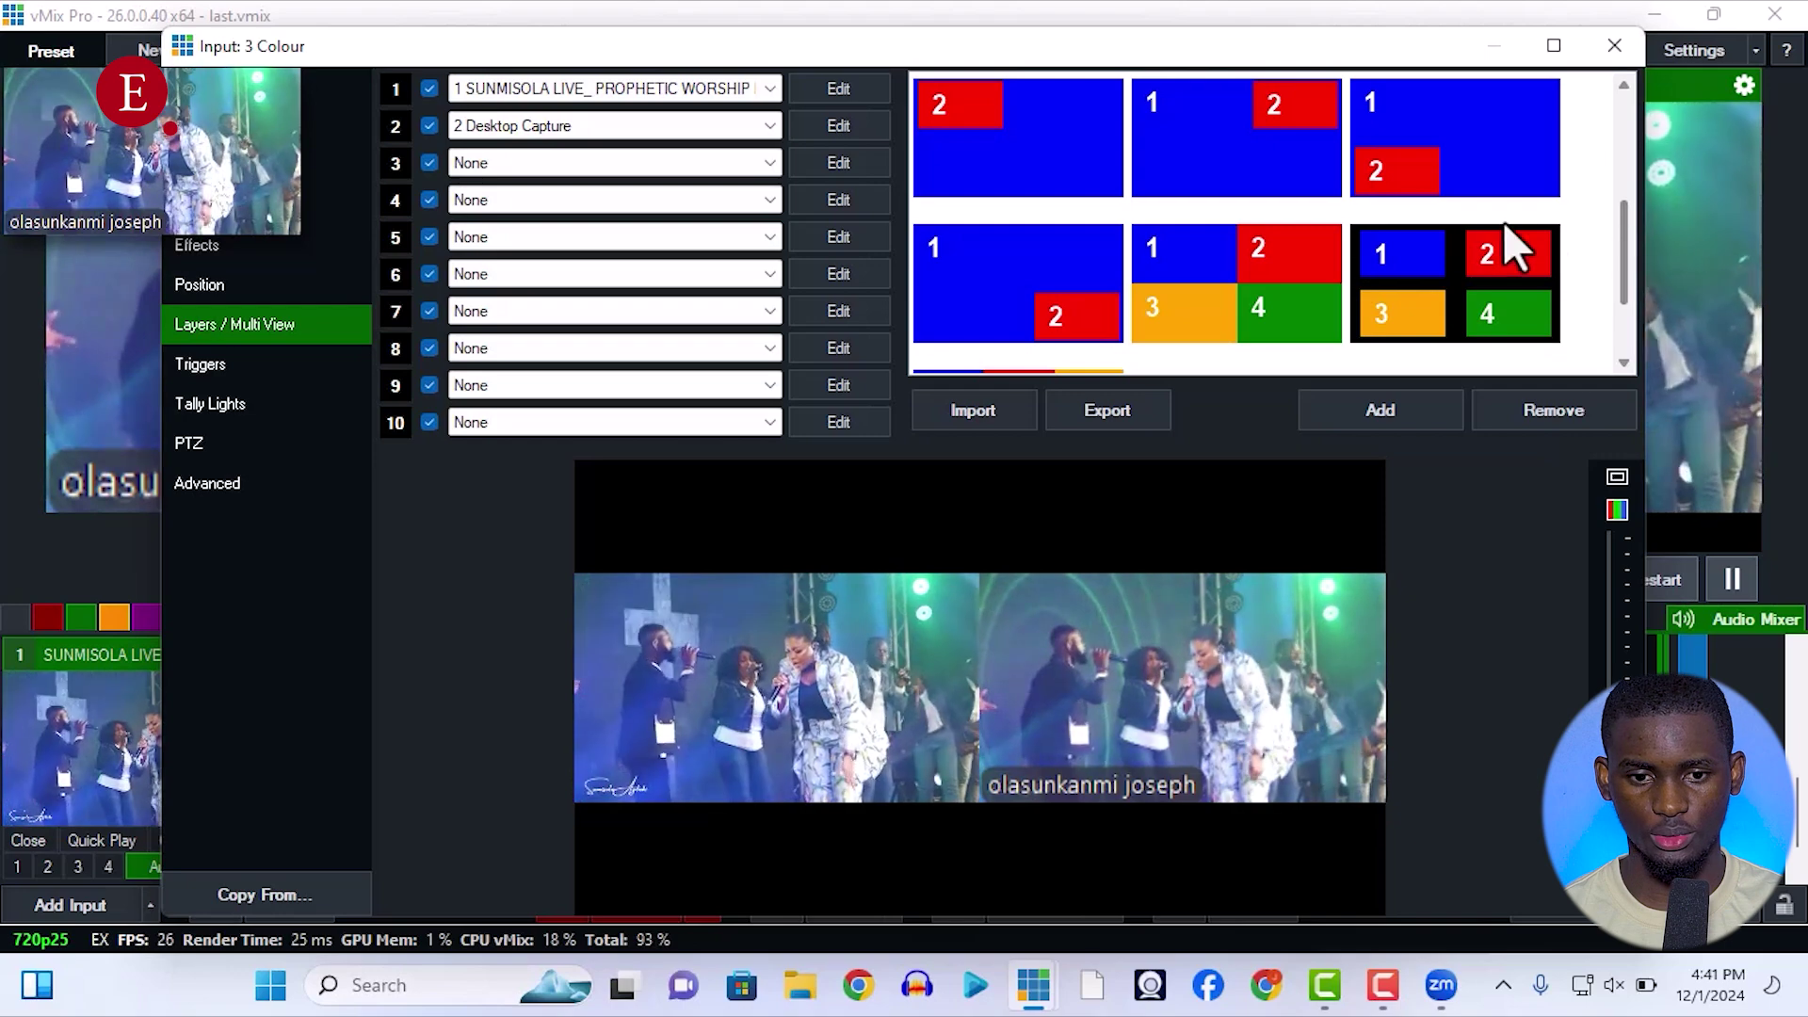
click(1387, 292)
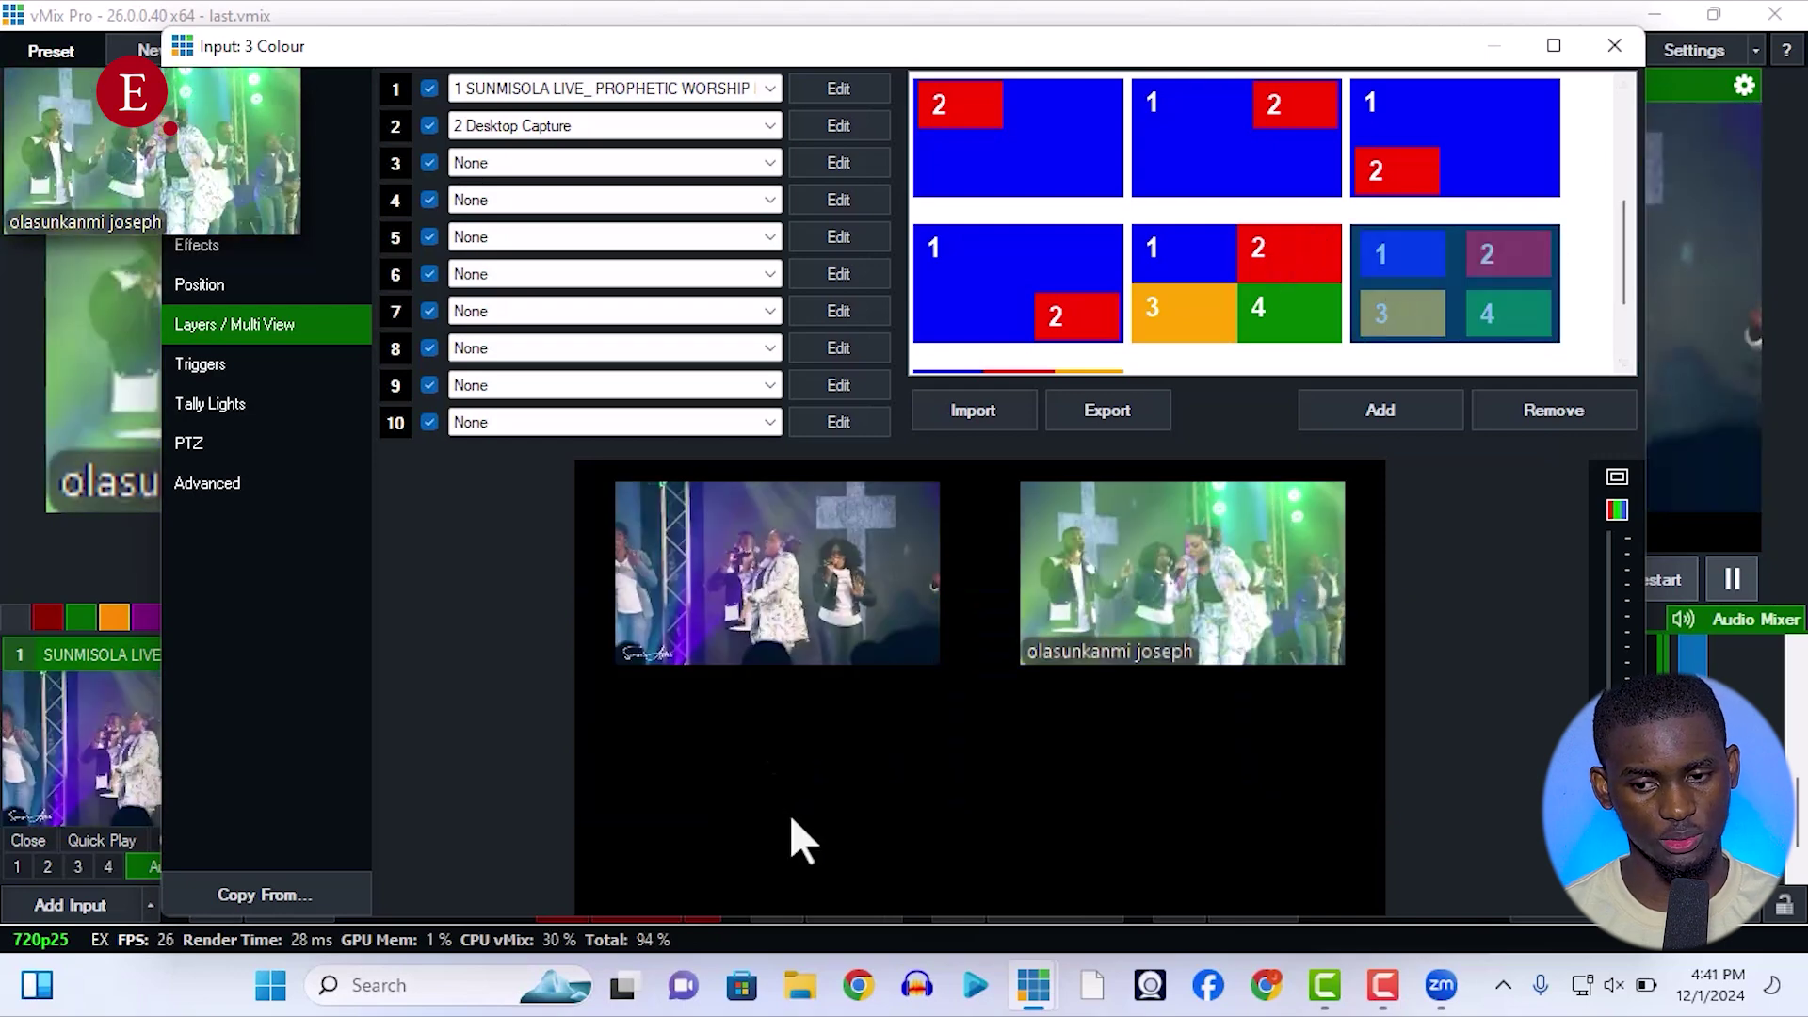
click(1623, 350)
click(1057, 284)
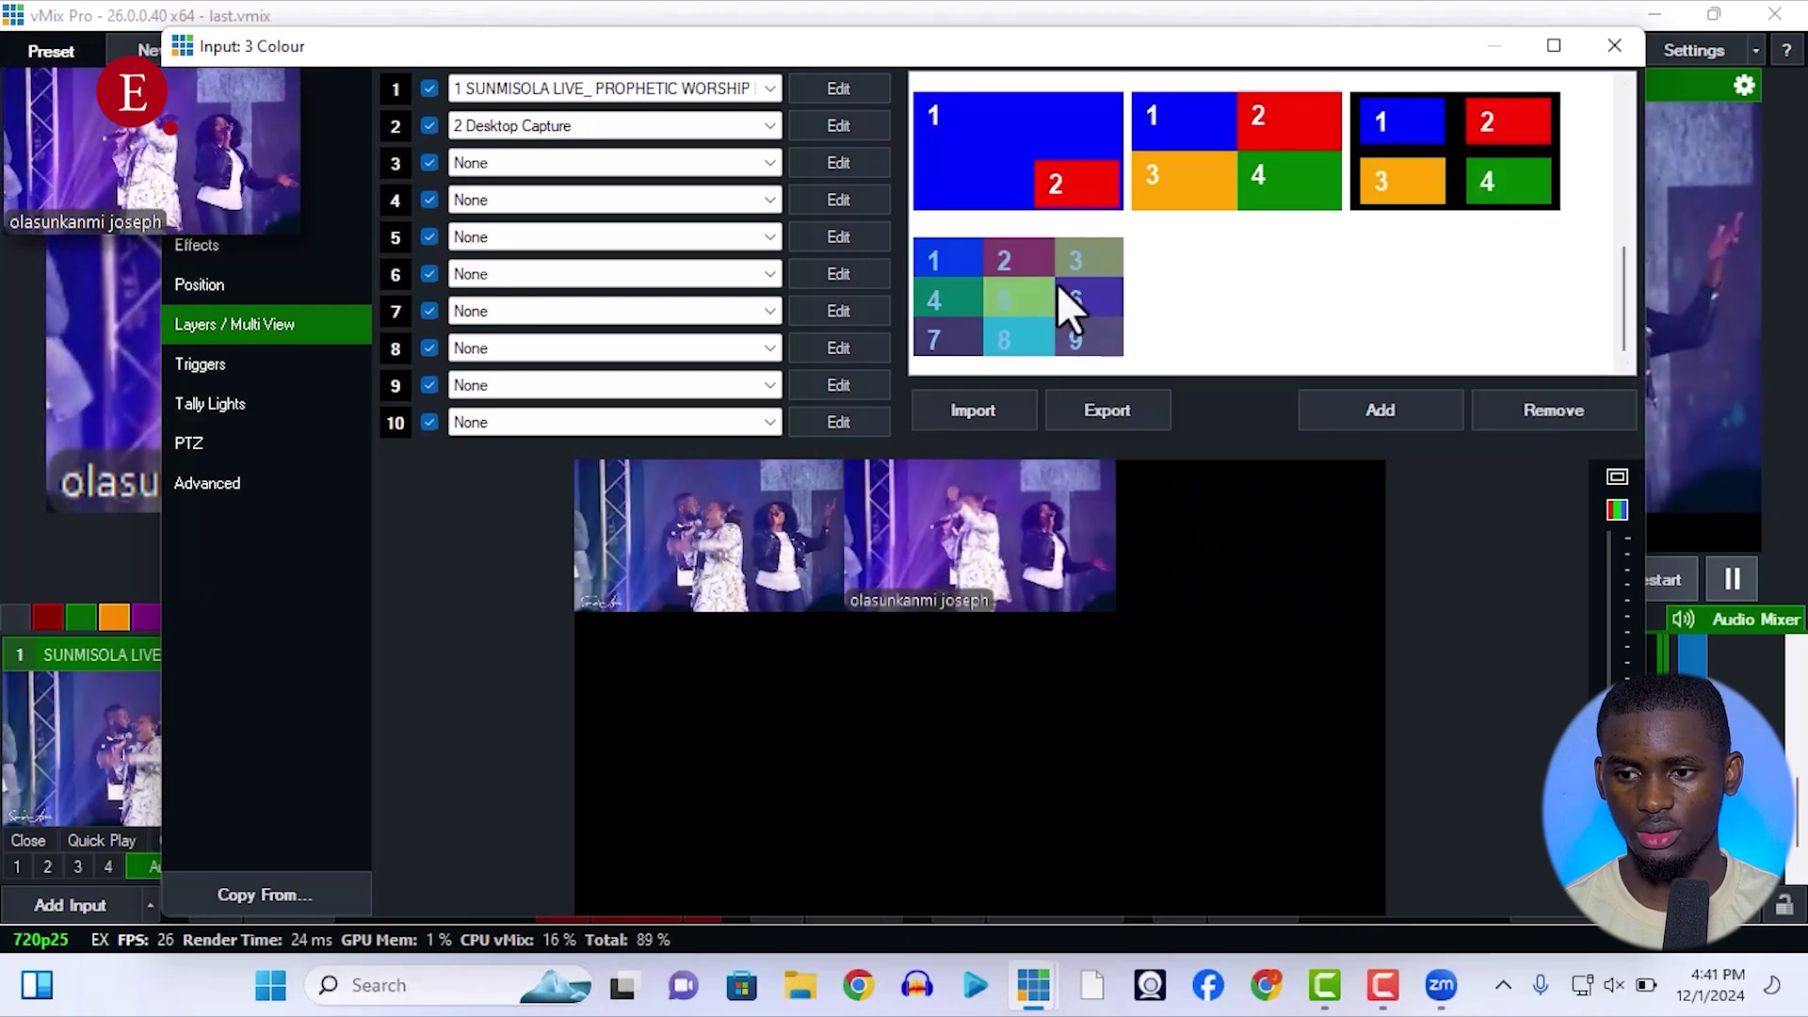
scroll(1400, 122, up, 2)
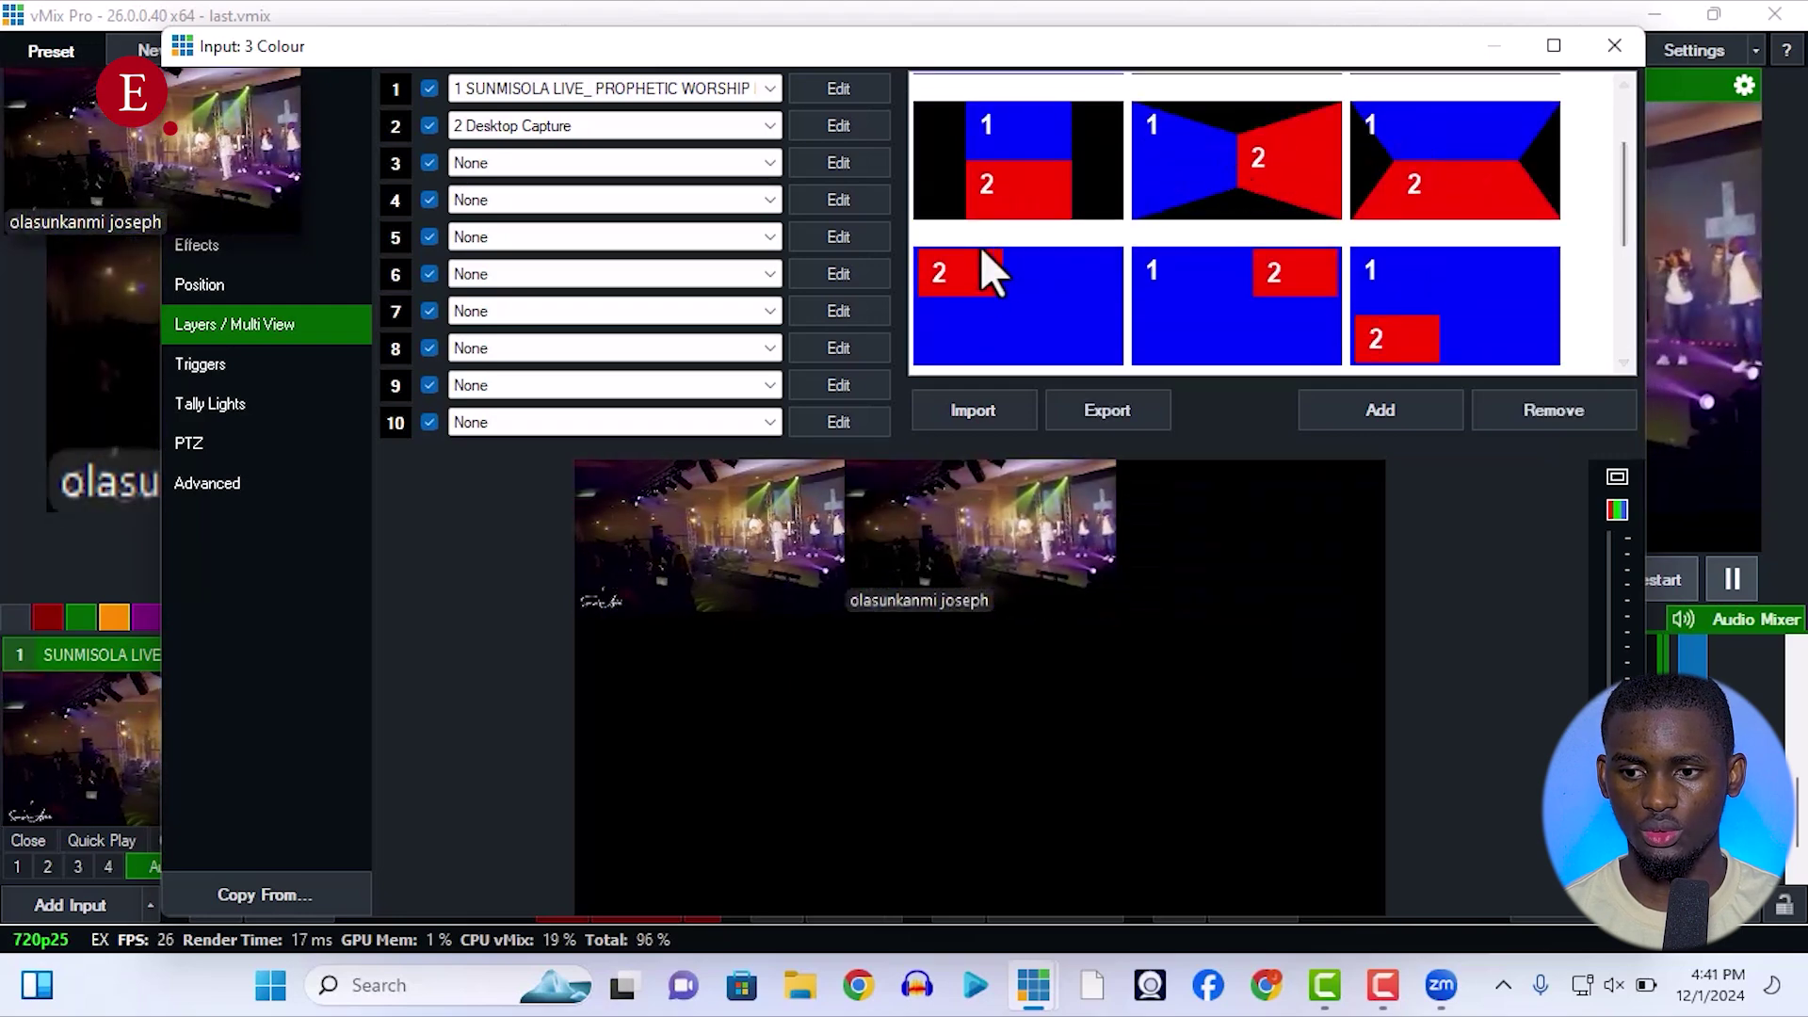
scroll(1617, 117, up, 1)
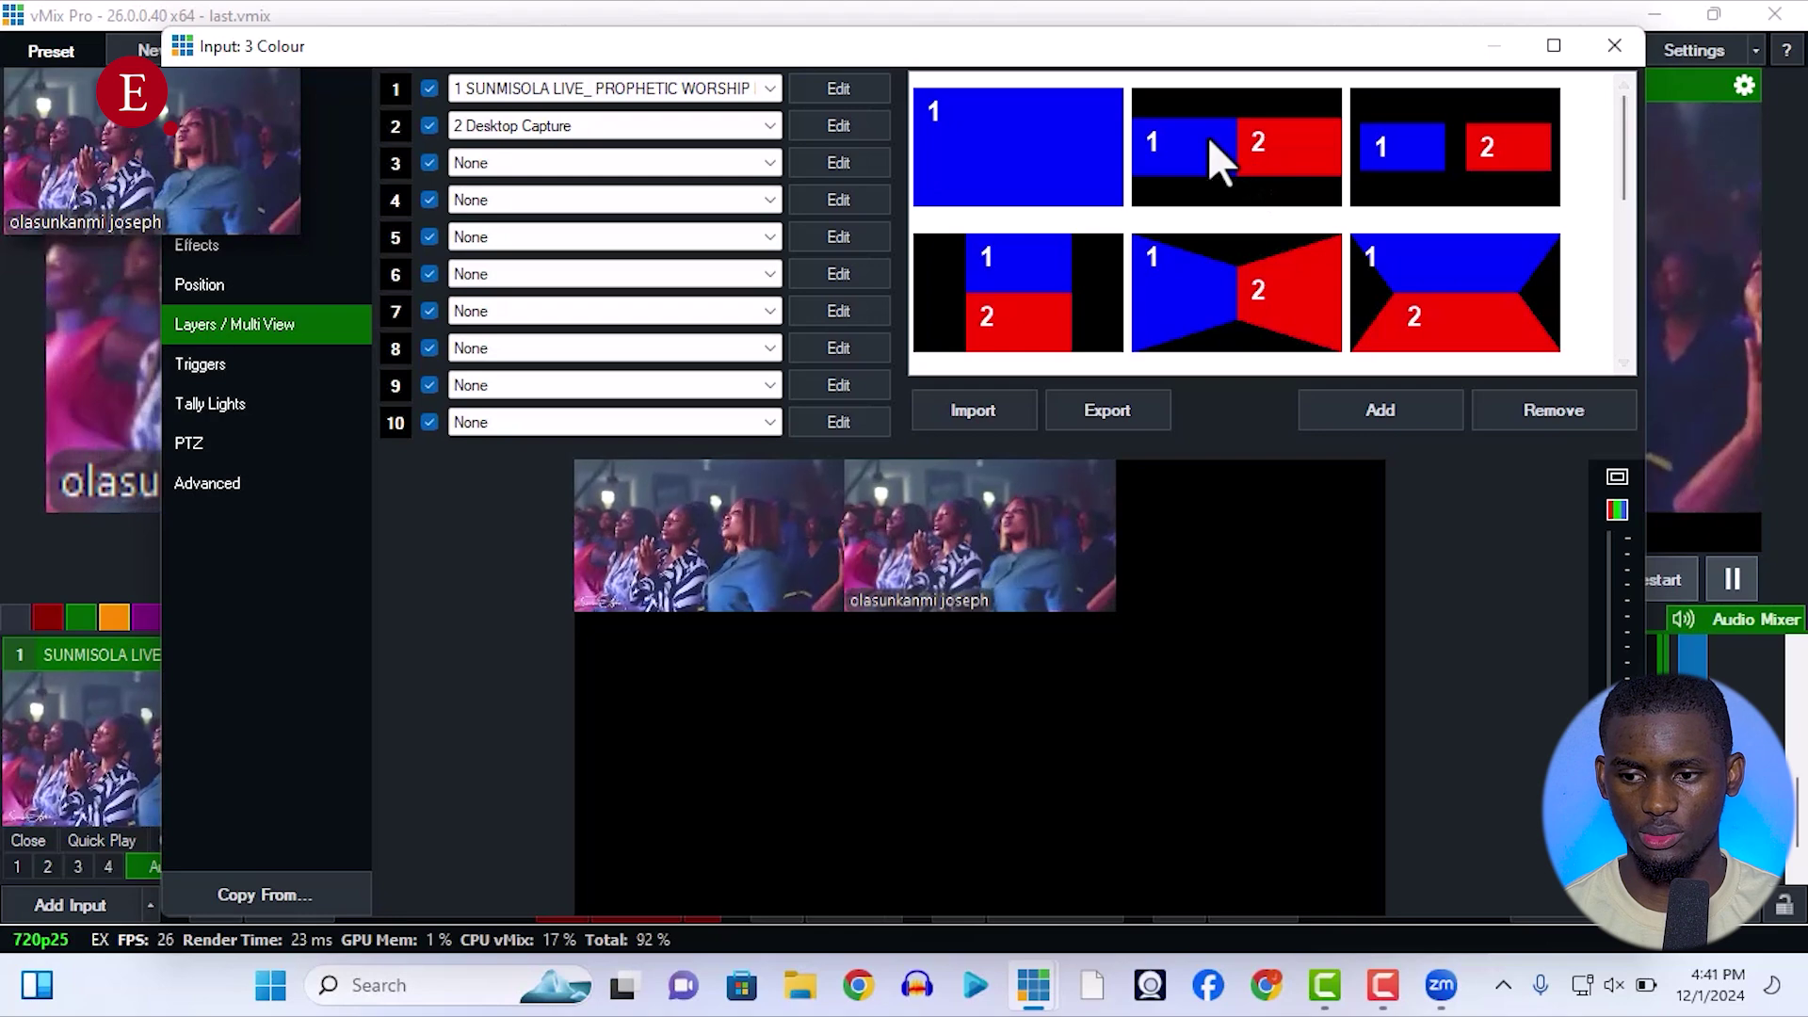
Set input 3 back to the gapless two-box side-by-side layout and close its settings.
click(1207, 135)
click(1545, 171)
click(1614, 45)
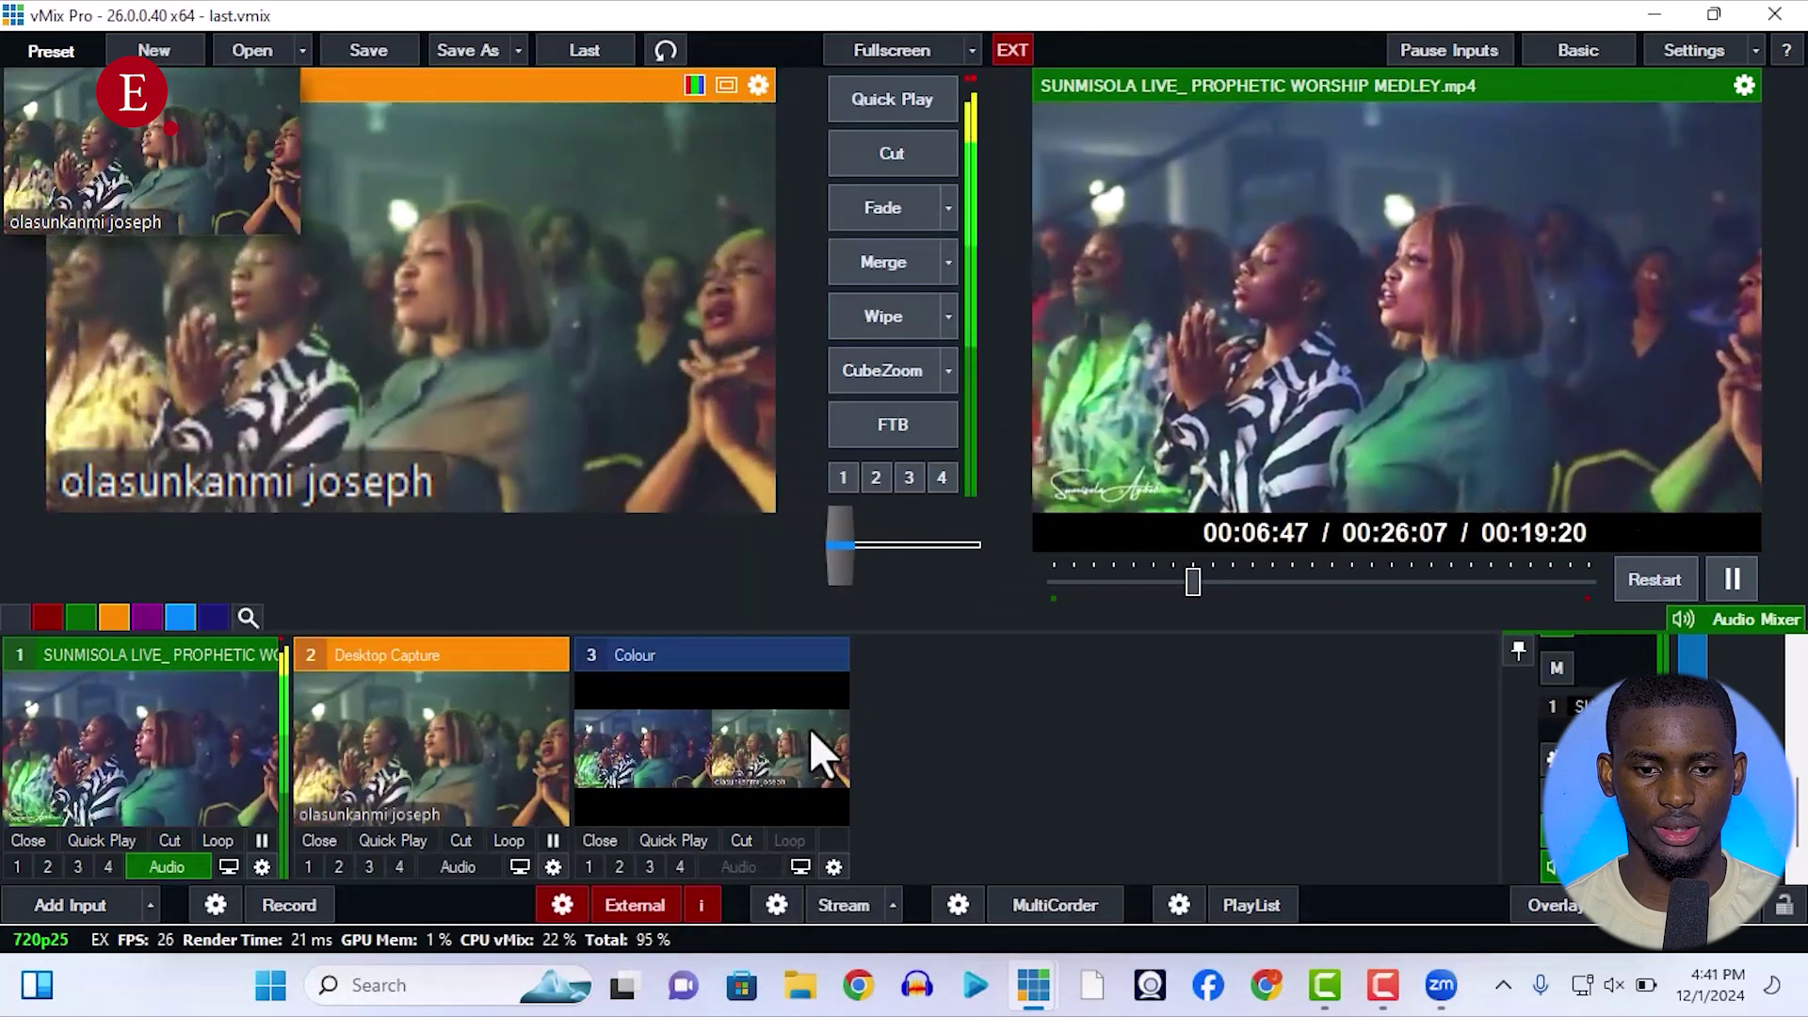
Move the floating Zoom thumbnail clear of the preview, then transition the previewed side-by-side Colour input to the output.
drag(286, 173, 1249, 754)
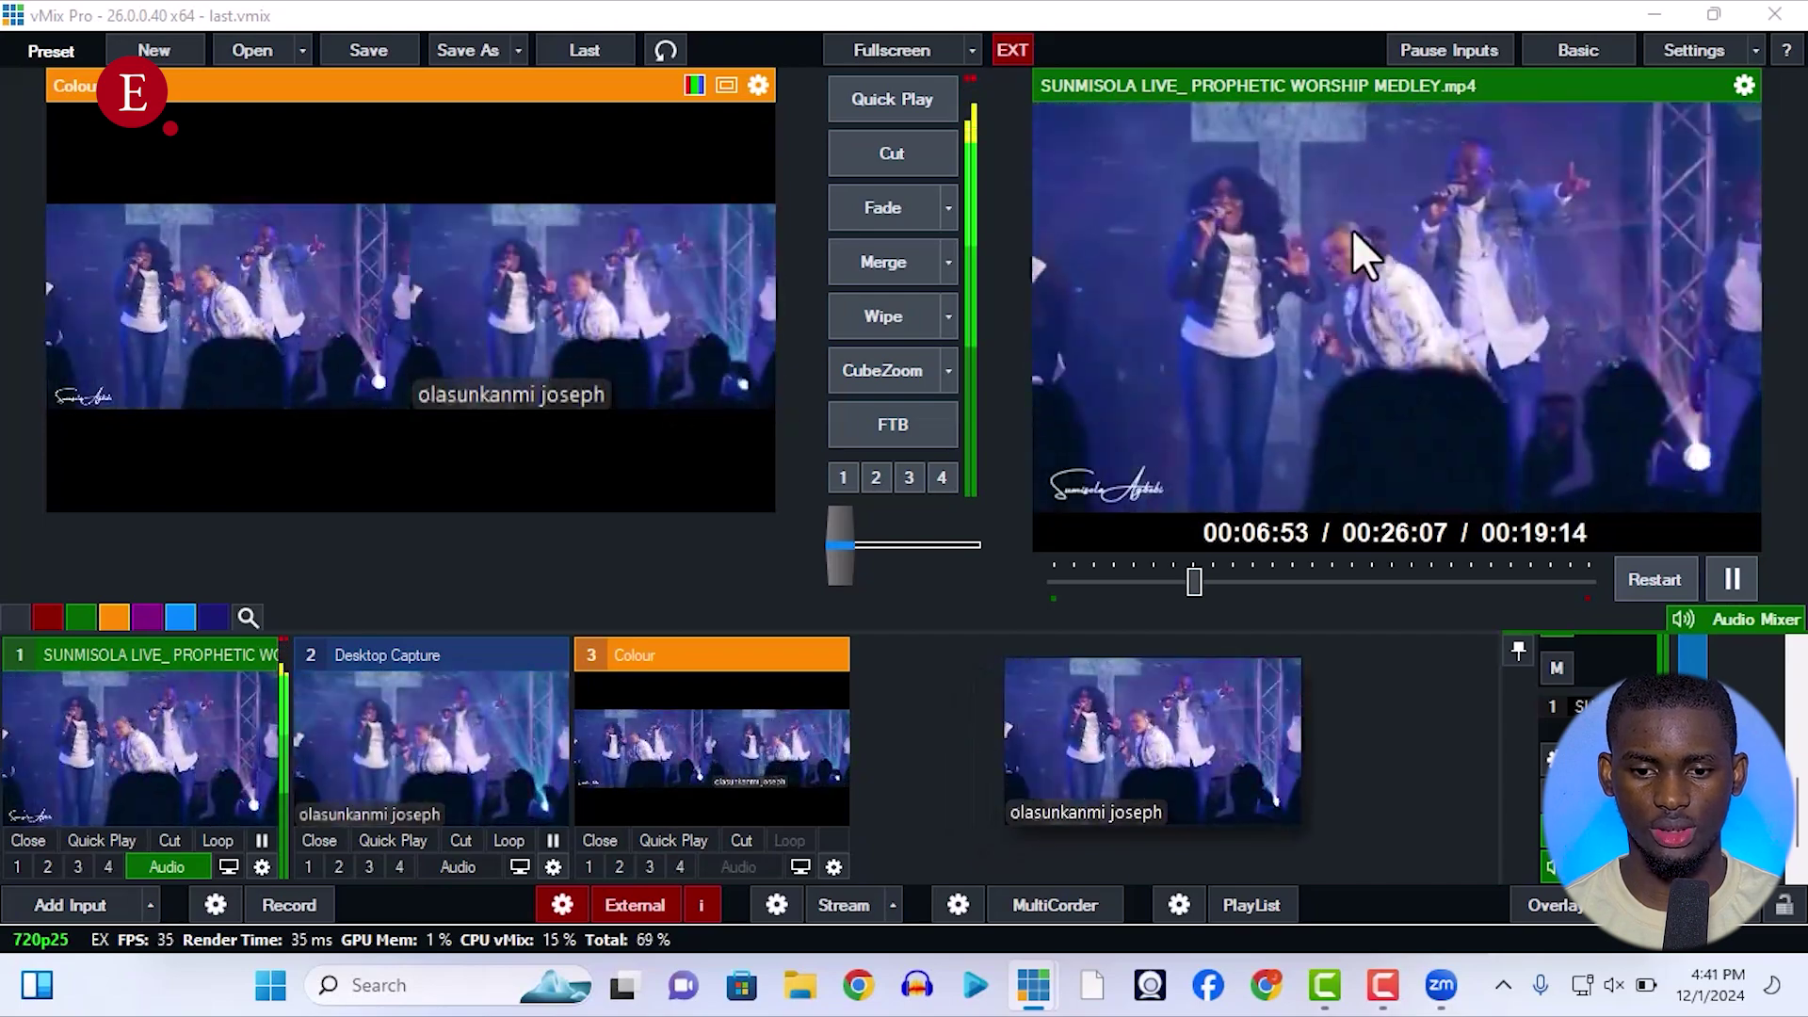
drag(839, 544, 979, 545)
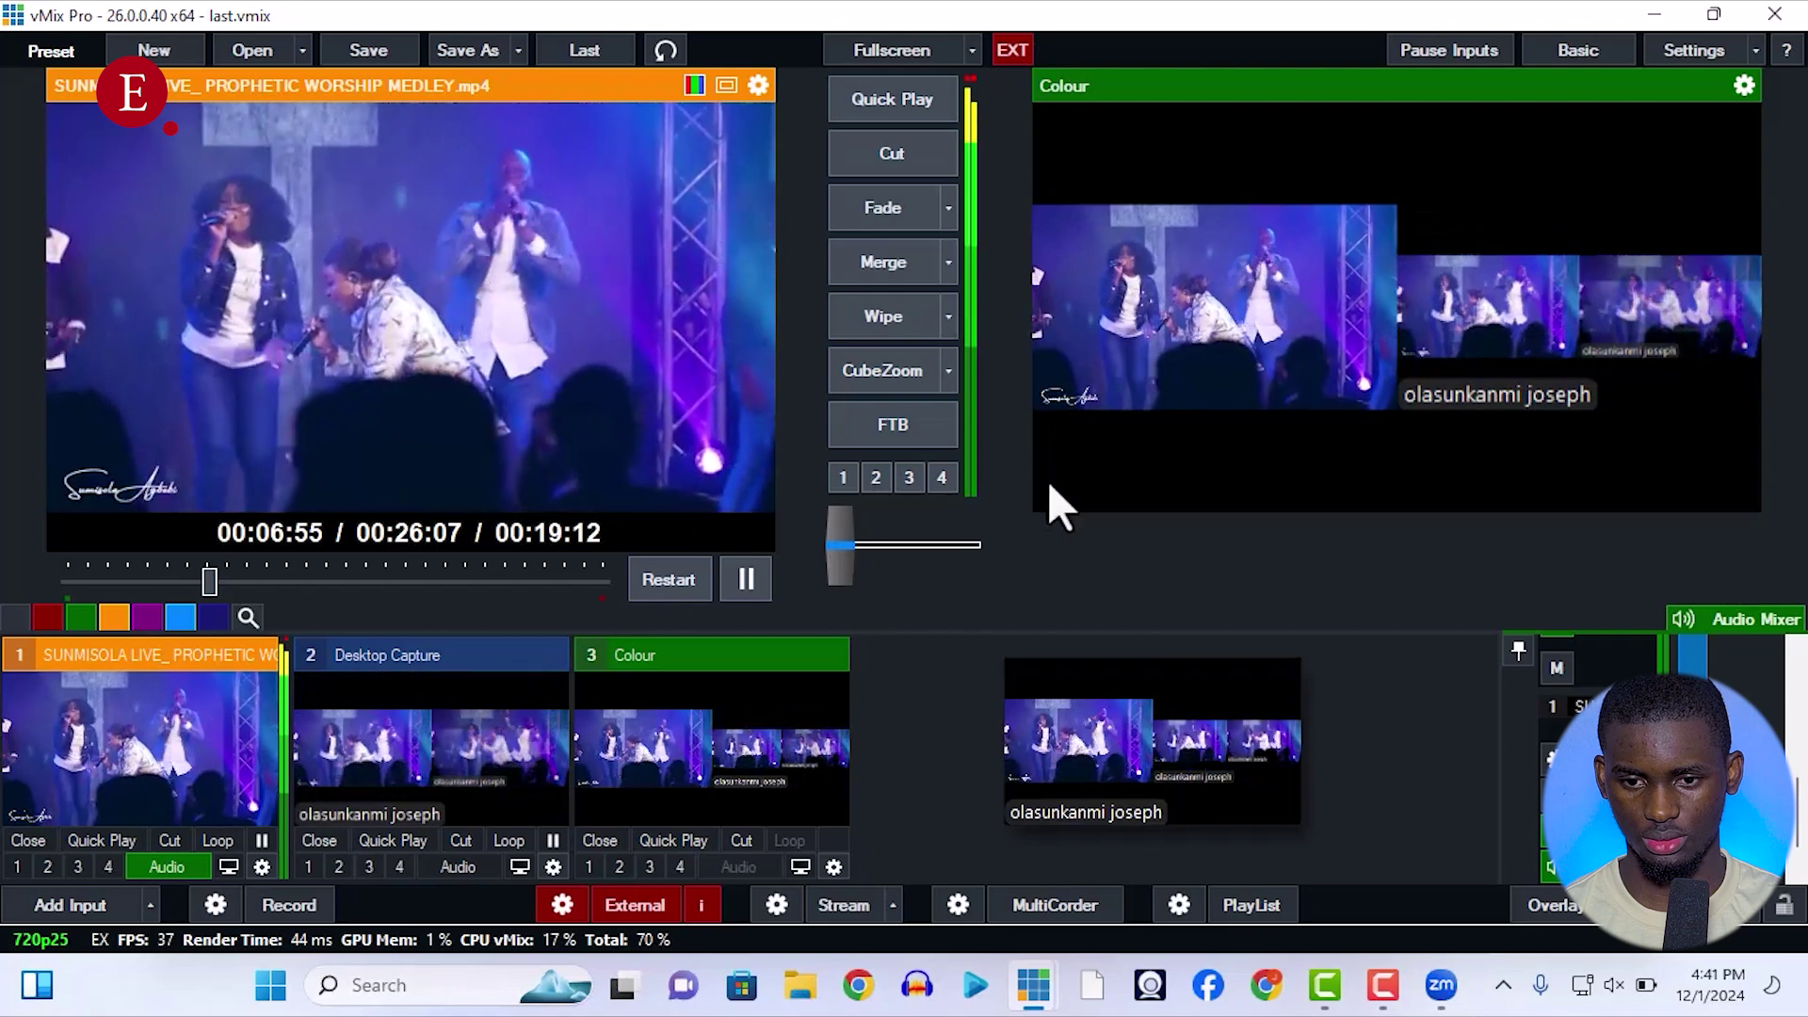
Fade the SUNMISOLA LIVE video back to the output and close the Streaming Settings window.
click(866, 205)
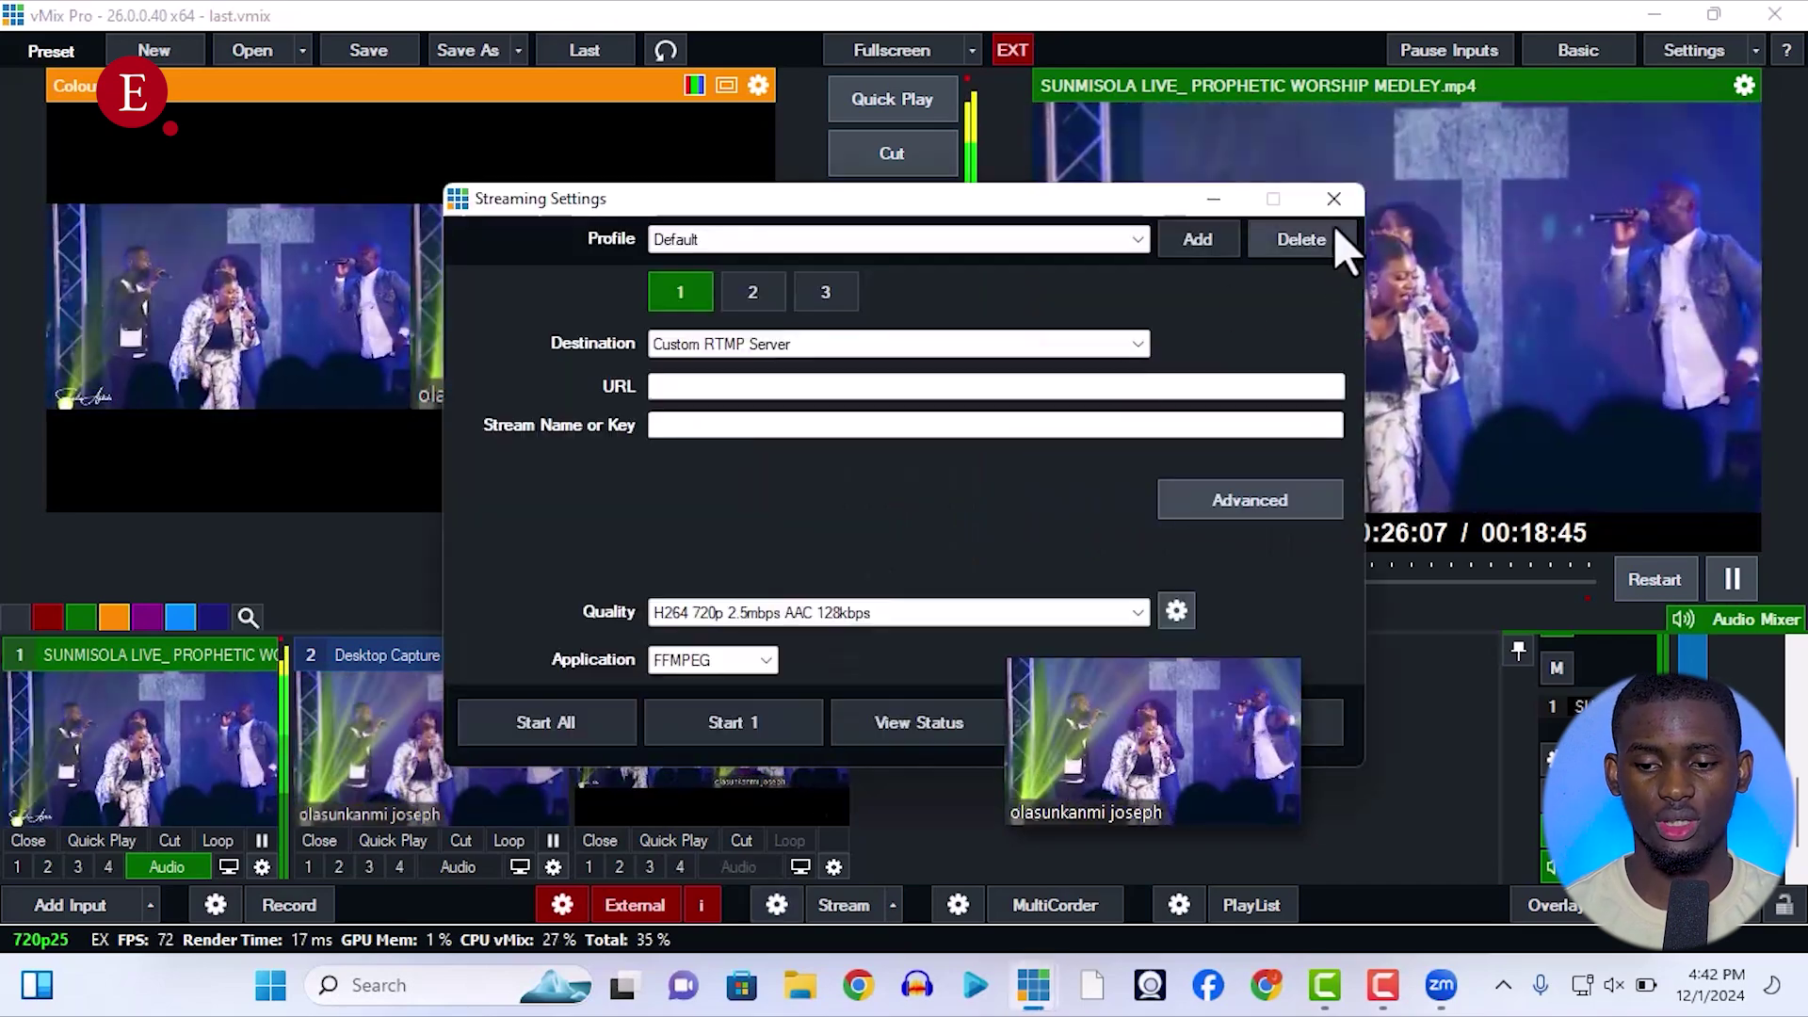
click(1333, 207)
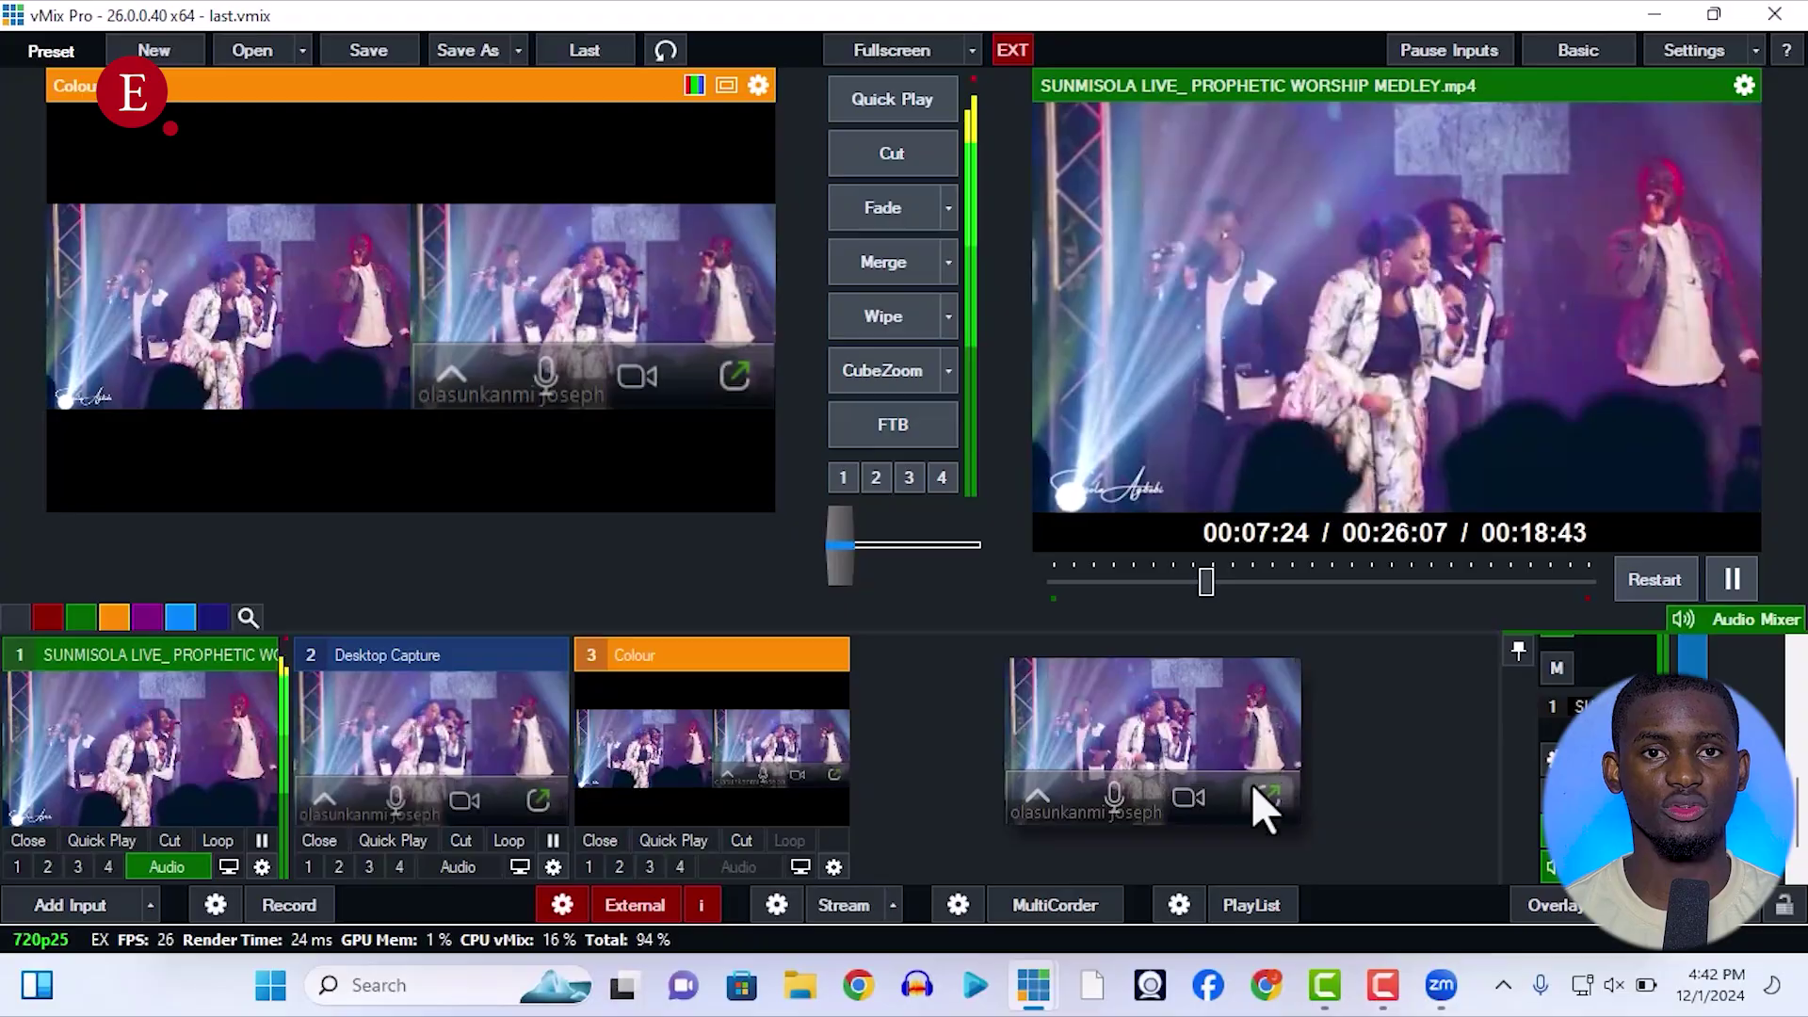